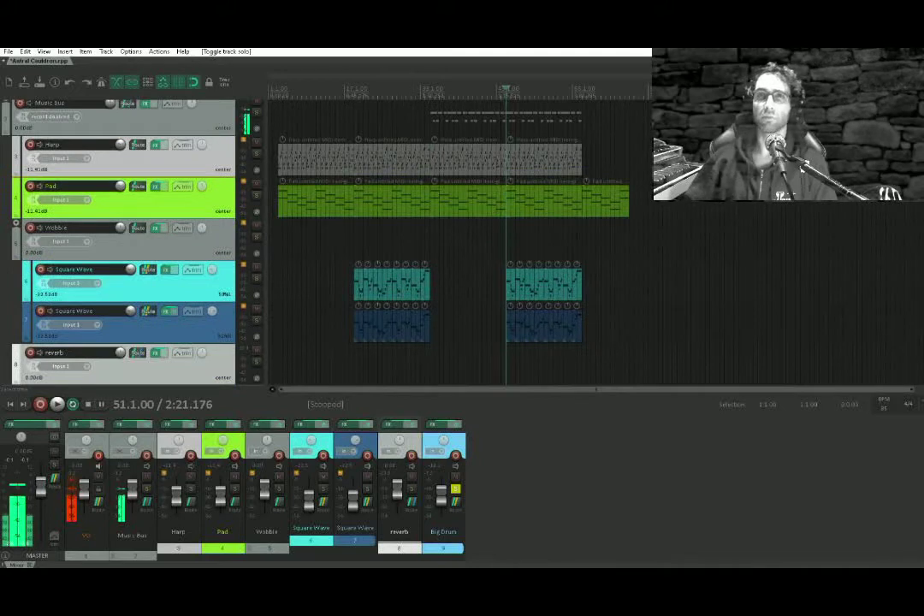
# Turn off solo on the Big Drum track so the whole arrangement is audible.
pyautogui.scroll(-2, 419, 185)
pyautogui.scroll(-2, 196, 295)
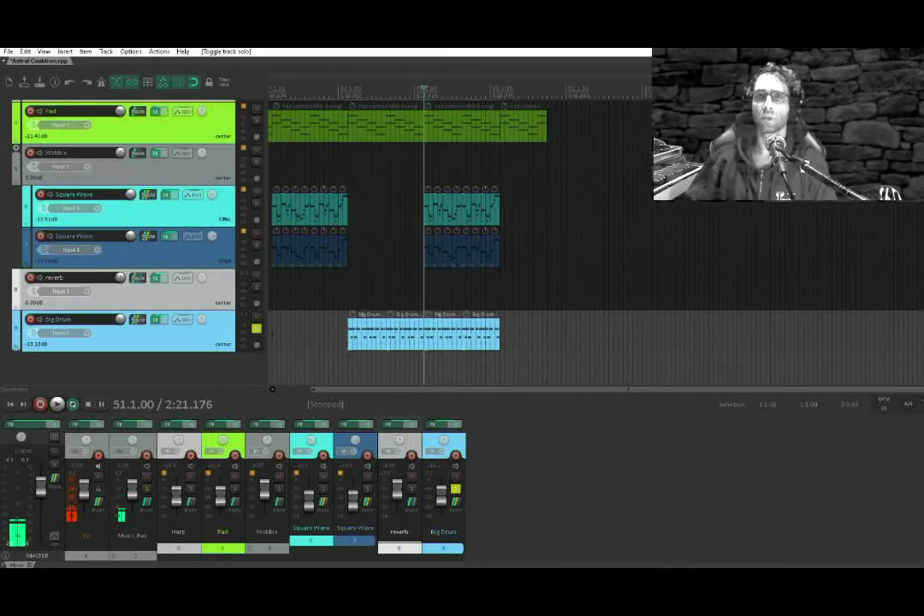
pyautogui.click(258, 330)
pyautogui.scroll(2, 193, 312)
pyautogui.hscroll(-2, 498, 177)
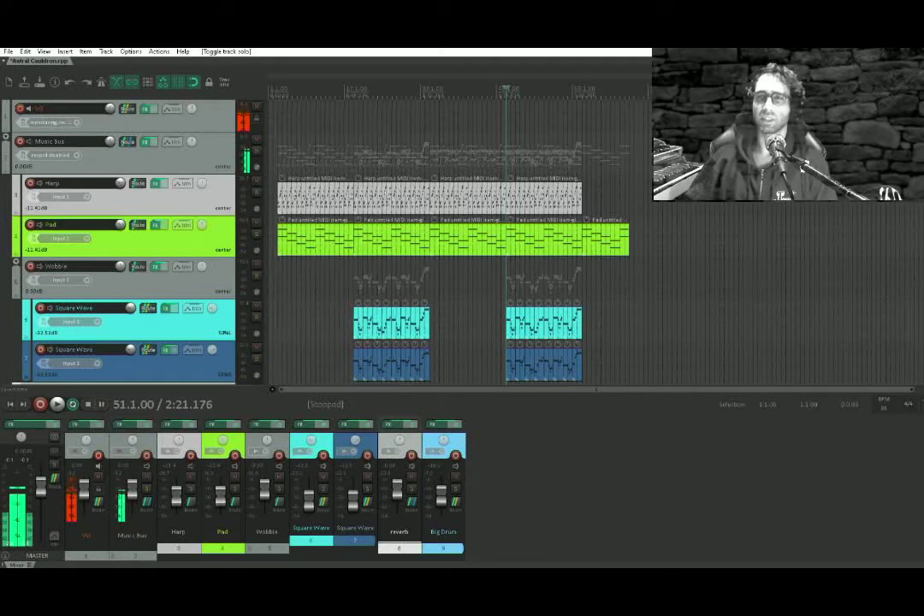
# Add a marker at bar 97, in the empty timeline past the end of the existing arrangement.
pyautogui.hscroll(4, 450, 182)
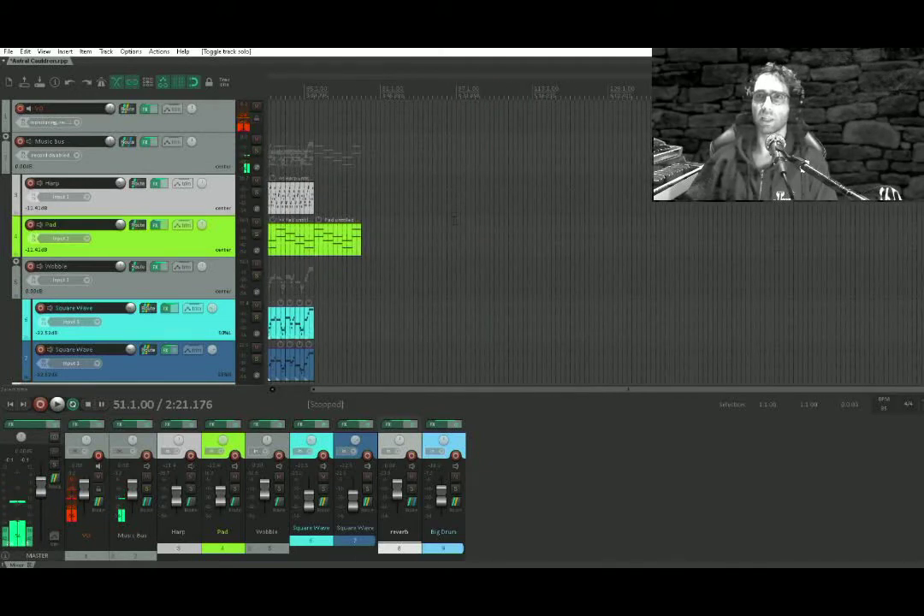
pyautogui.click(458, 211)
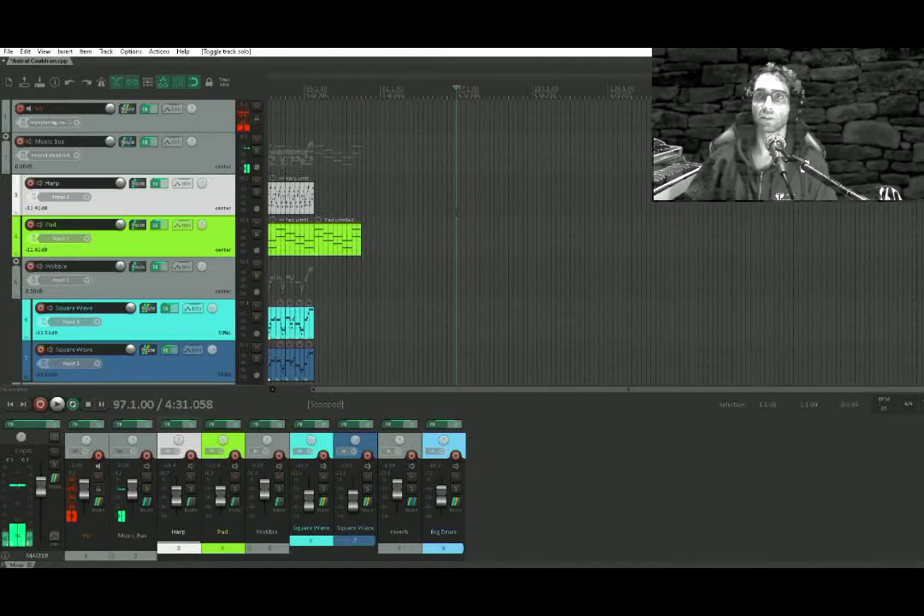
pyautogui.scroll(3, 456, 212)
pyautogui.scroll(-1, 456, 212)
pyautogui.moveTo(400, 215); pyautogui.dragTo(574, 194)
pyautogui.scroll(-5, 596, 183)
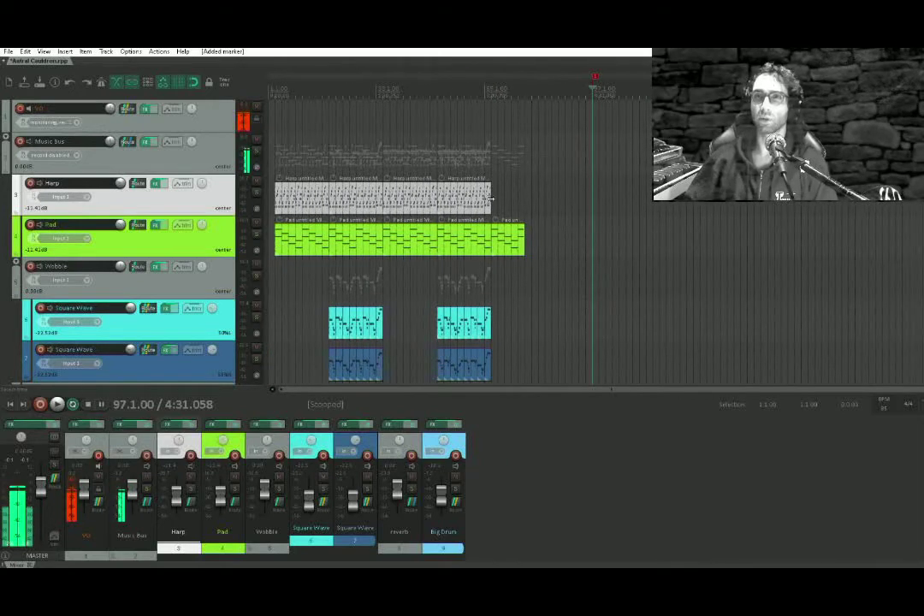
pyautogui.scroll(6, 391, 231)
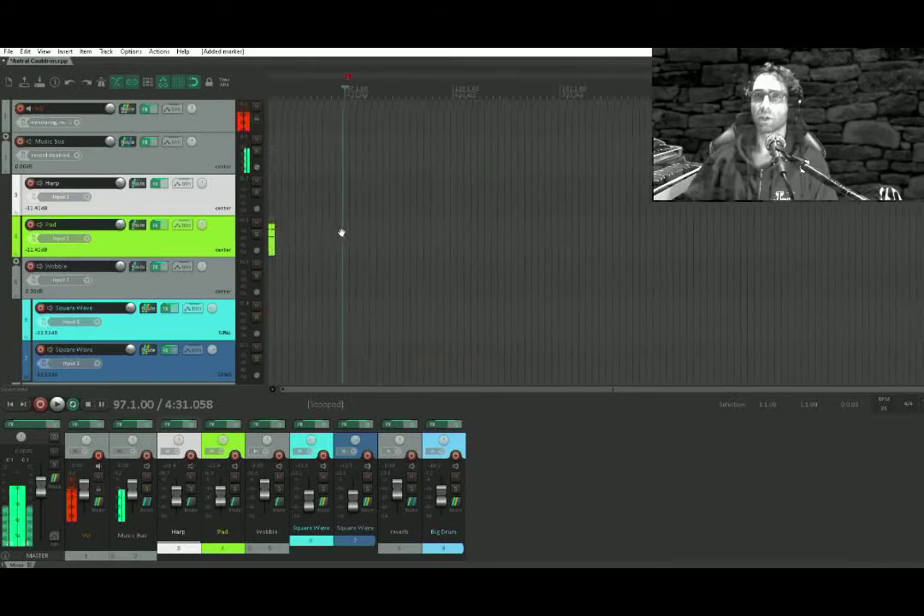
pyautogui.moveTo(296, 232); pyautogui.dragTo(385, 221)
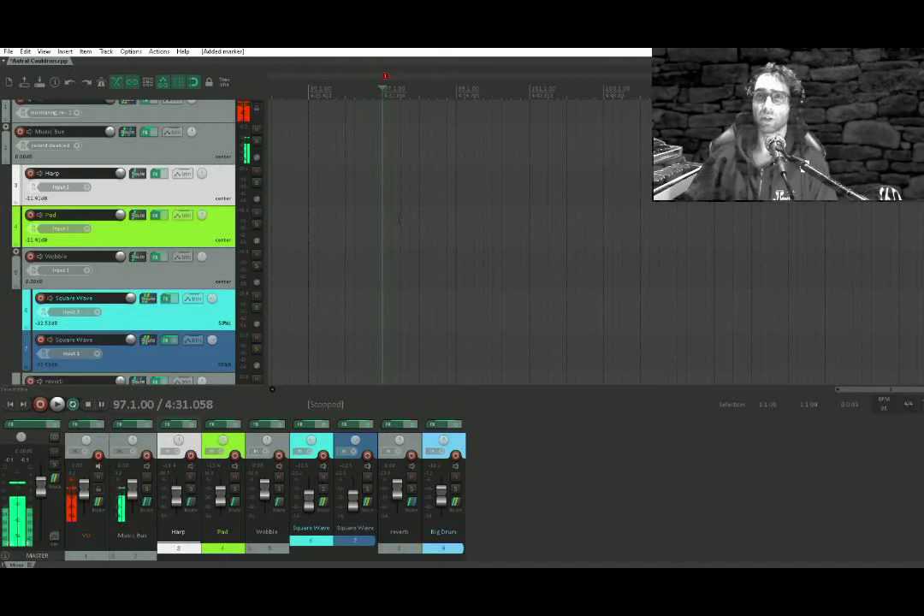
# Draw an empty four-bar MIDI item on the Pad track from bar 99 to bar 103.
pyautogui.scroll(-6, 373, 231)
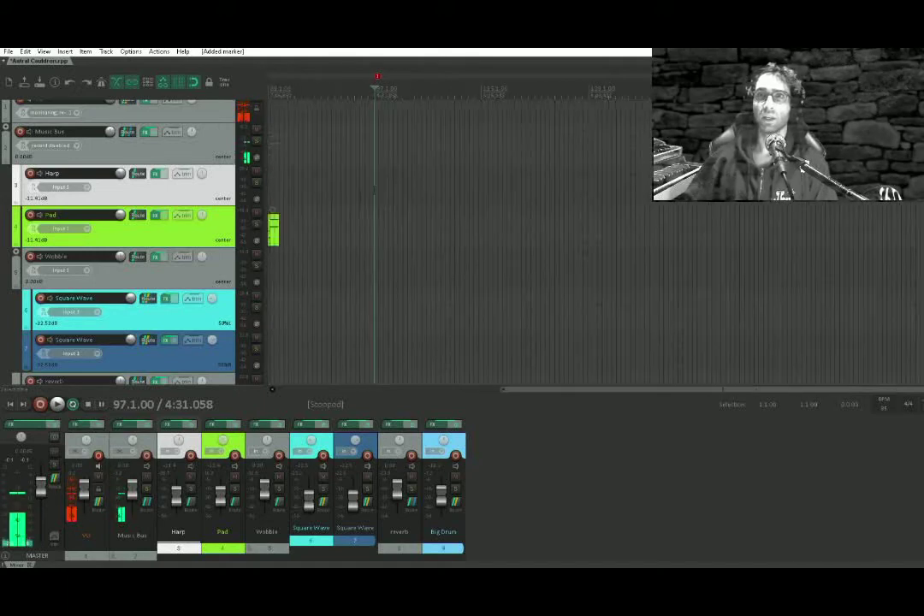
pyautogui.moveTo(420, 231)
pyautogui.mouseDown()
pyautogui.moveTo(420, 190)
pyautogui.moveTo(771, 215)
pyautogui.moveTo(433, 221)
pyautogui.moveTo(355, 241)
pyautogui.moveTo(325, 225)
pyautogui.moveTo(326, 214)
pyautogui.moveTo(363, 193)
pyautogui.mouseUp()
pyautogui.scroll(4, 326, 215)
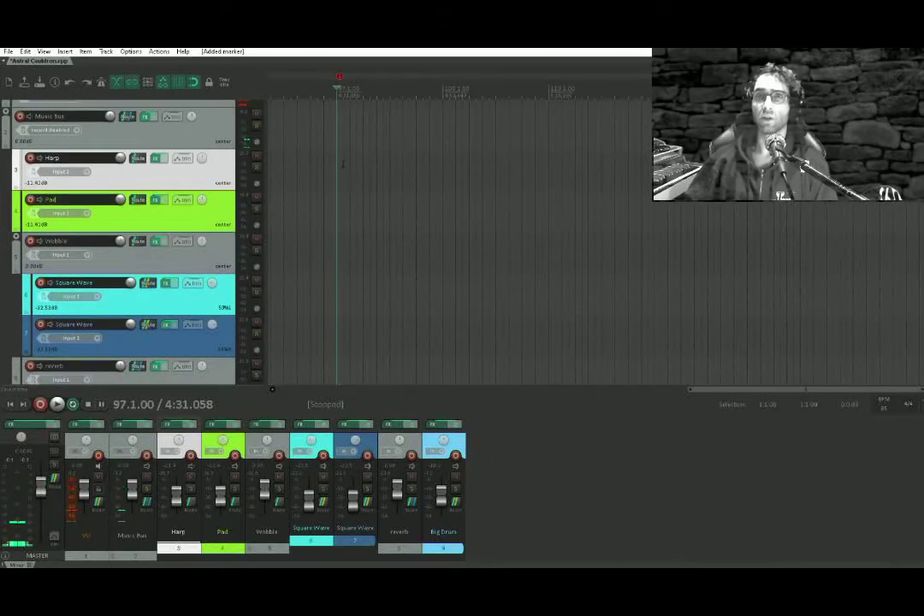
pyautogui.scroll(3, 344, 162)
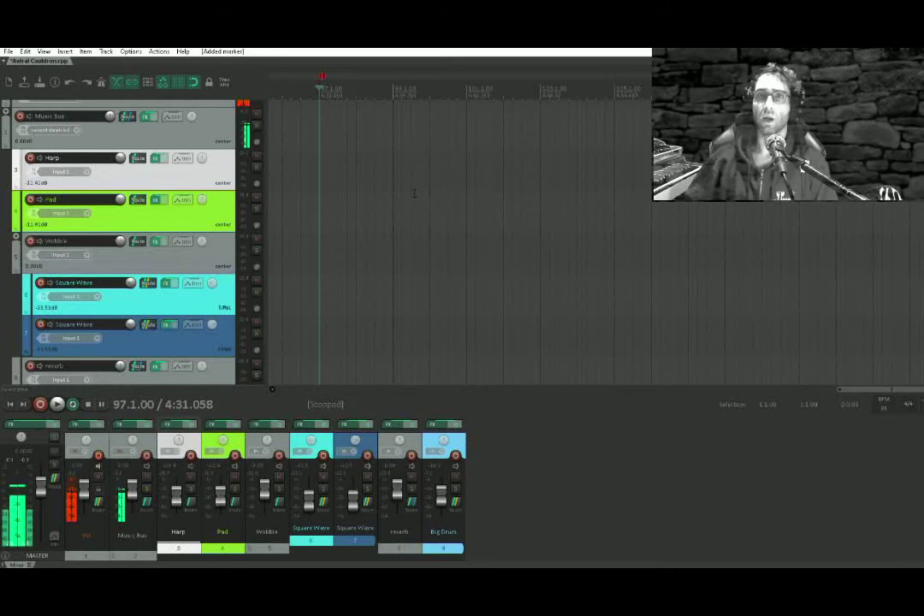
pyautogui.click(393, 211)
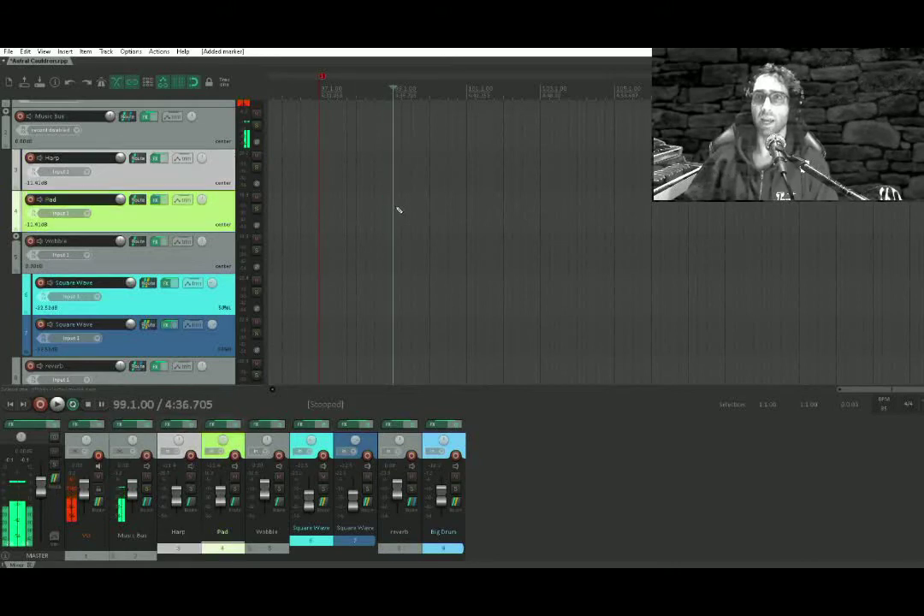
pyautogui.moveTo(410, 210)
pyautogui.mouseDown()
pyautogui.moveTo(550, 208)
pyautogui.moveTo(541, 206)
pyautogui.mouseUp()
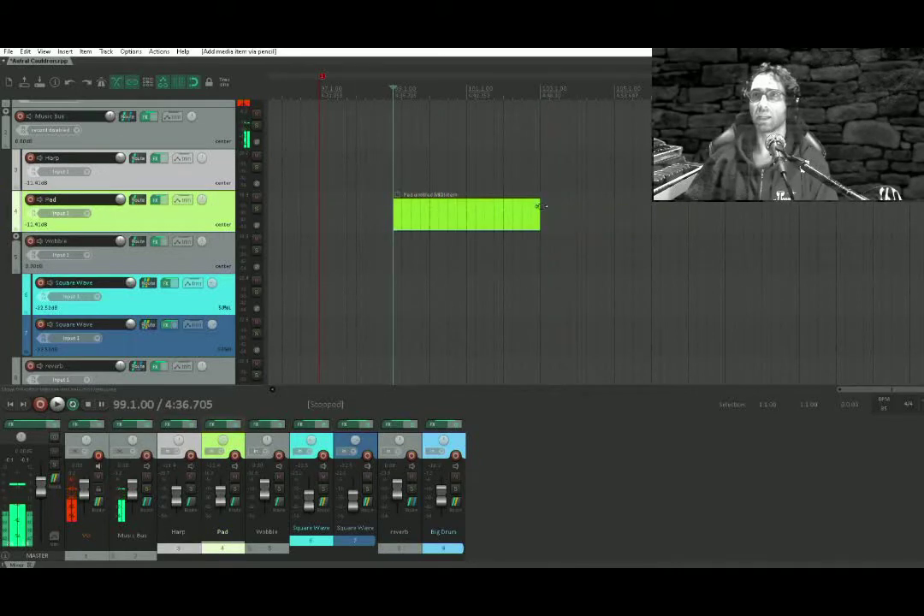
# Open the new Pad item, insert a one-bar B2 note at bar 99, and close the MIDI editor.
pyautogui.doubleClick(489, 215)
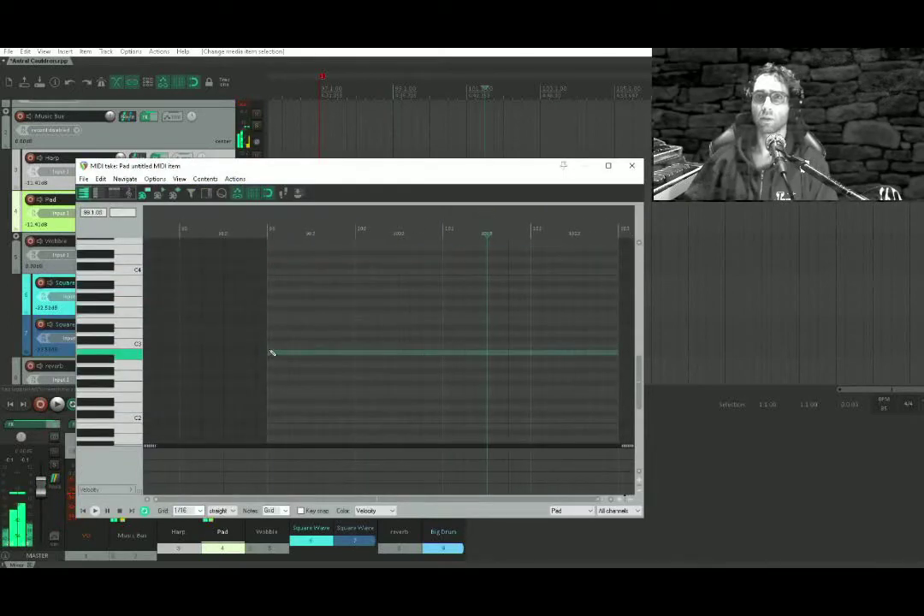
pyautogui.moveTo(270, 353); pyautogui.dragTo(343, 354)
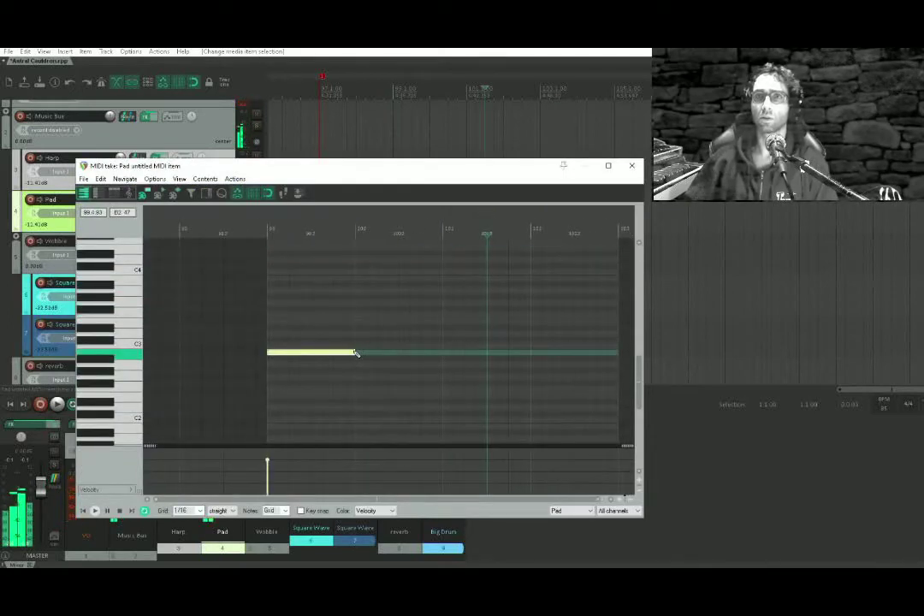
pyautogui.moveTo(489, 168); pyautogui.dragTo(546, 200)
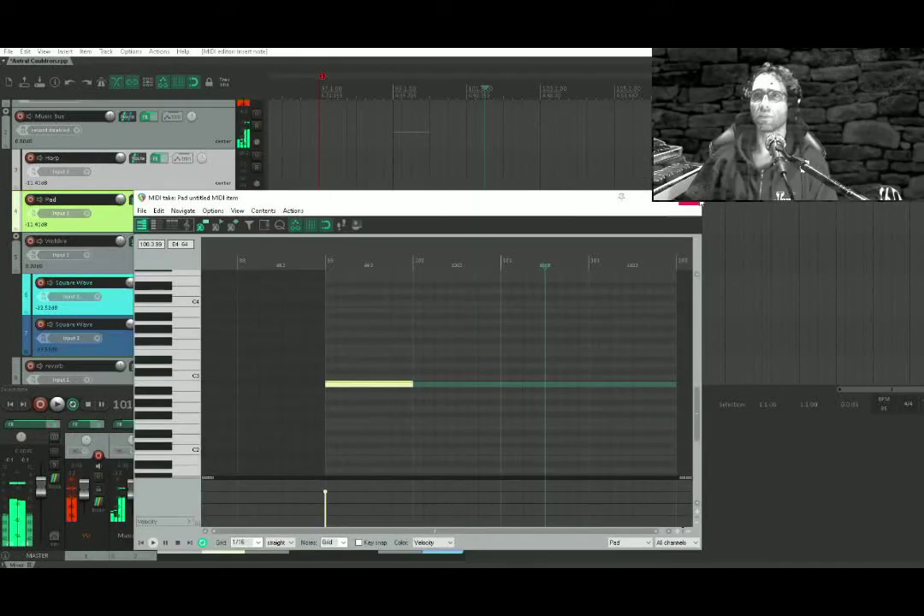
pyautogui.click(698, 203)
# Name the bar 97 marker "track1" and move it to the start of the project.
pyautogui.doubleClick(322, 78)
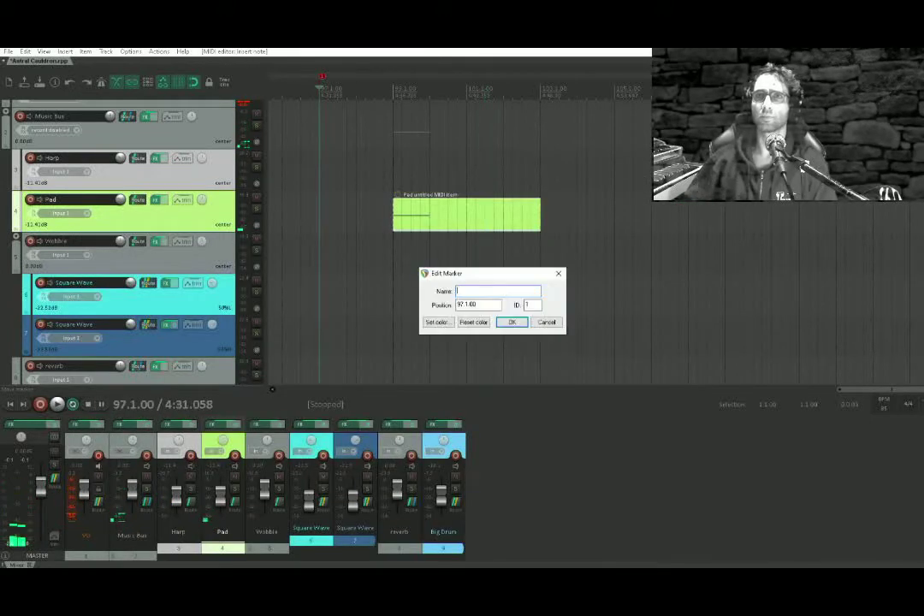
pyautogui.press('Return')
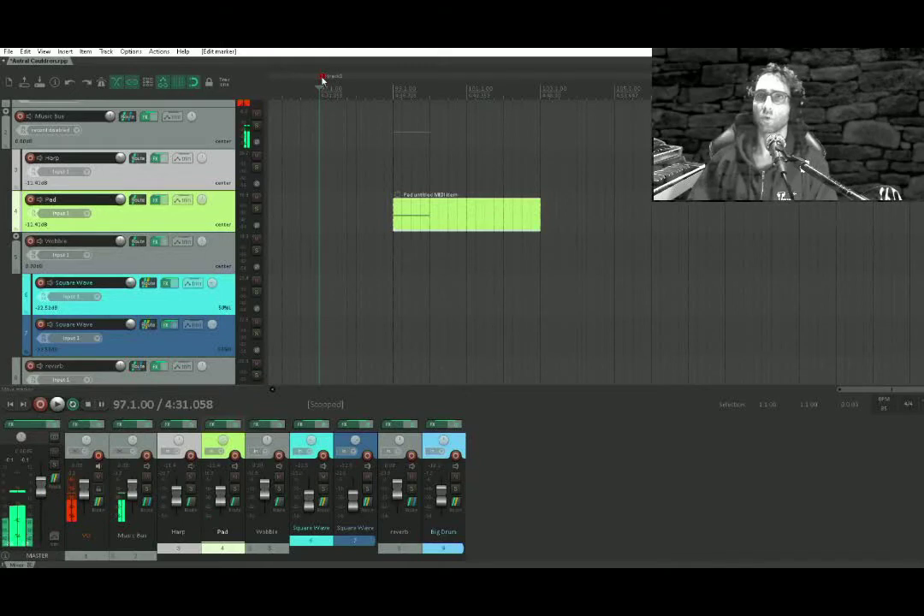
pyautogui.scroll(-5, 324, 79)
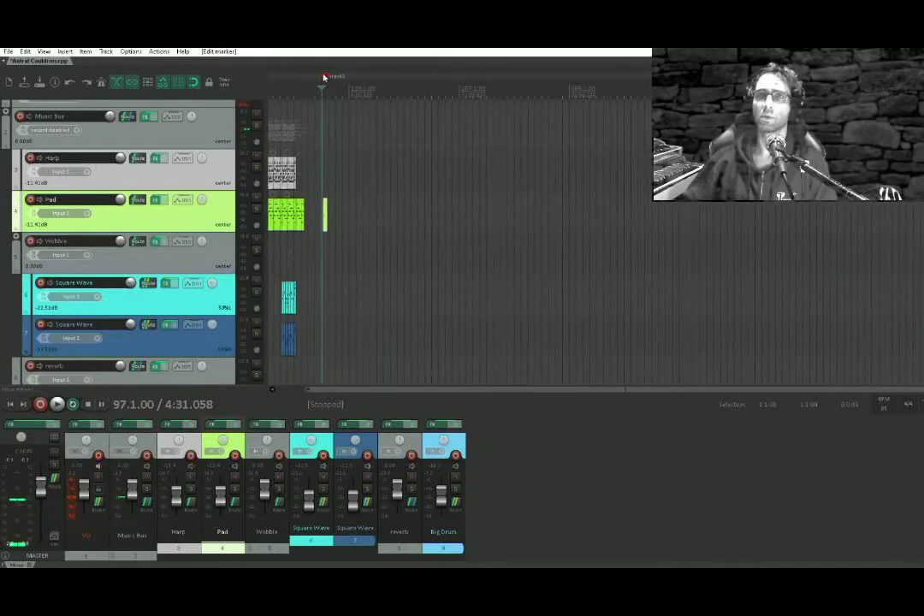
pyautogui.moveTo(324, 78)
pyautogui.mouseDown()
pyautogui.moveTo(289, 78)
pyautogui.moveTo(268, 104)
pyautogui.mouseUp()
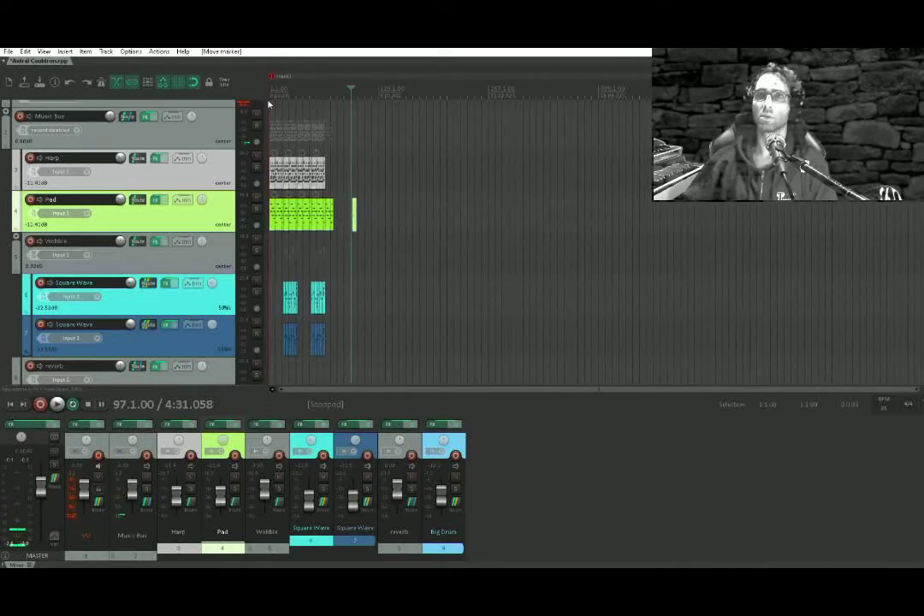
# Add a second marker at bar 97 and name it "track2".
pyautogui.doubleClick(352, 78)
pyautogui.write('tr')
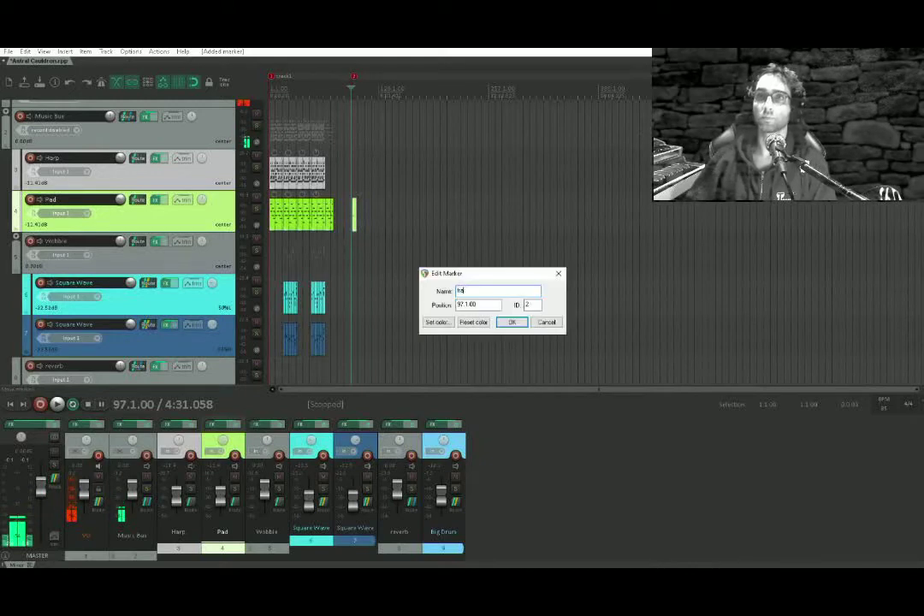
pyautogui.write('ack 2')
pyautogui.press('Return')
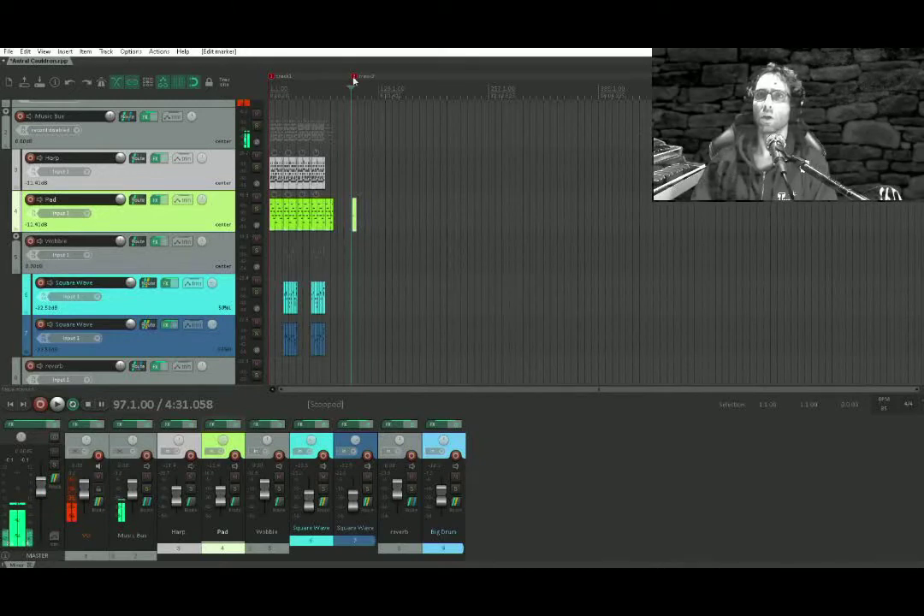
# Audition several spots in the first song's closing Pad section, from bar 67 onward.
pyautogui.scroll(2, 340, 124)
pyautogui.moveTo(341, 124); pyautogui.dragTo(556, 142)
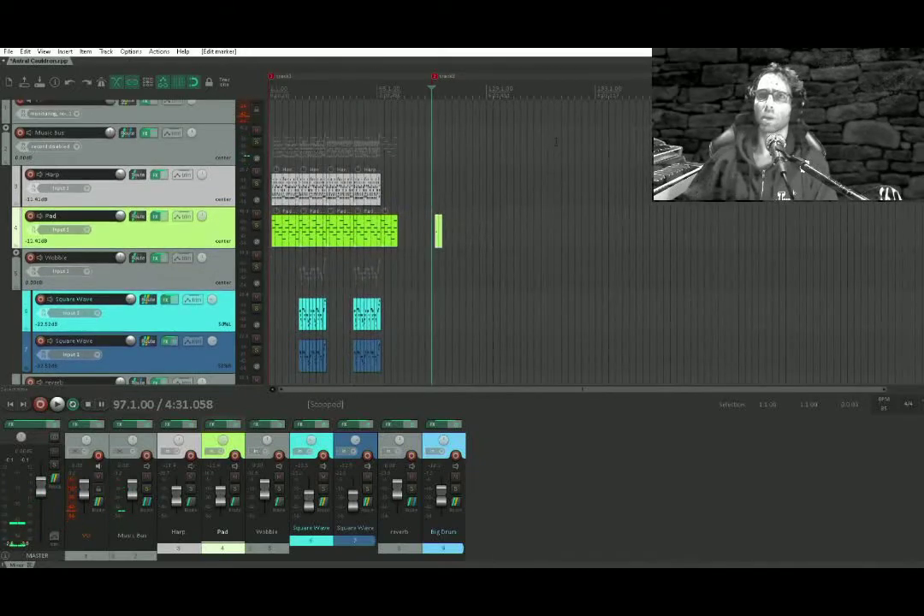
pyautogui.scroll(5, 311, 229)
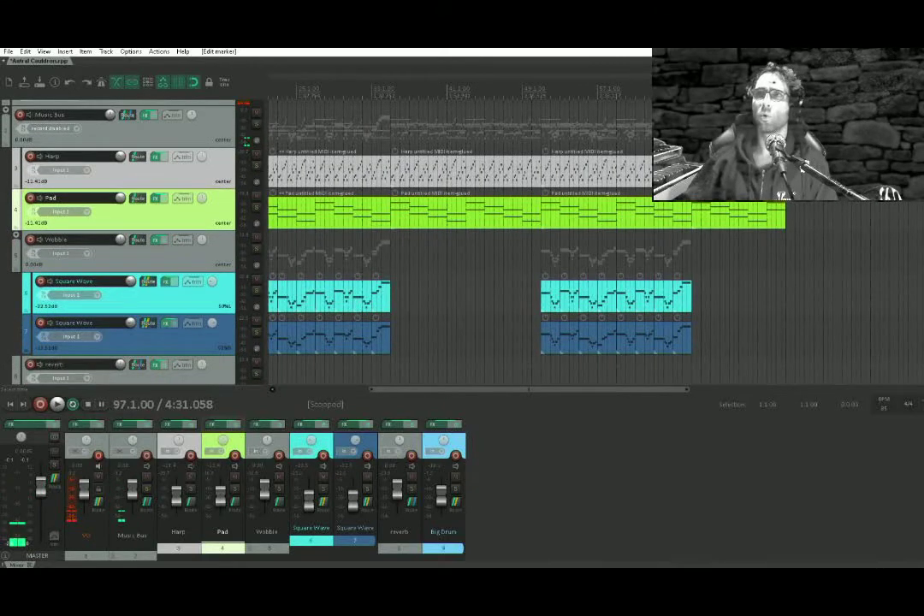
pyautogui.click(691, 126)
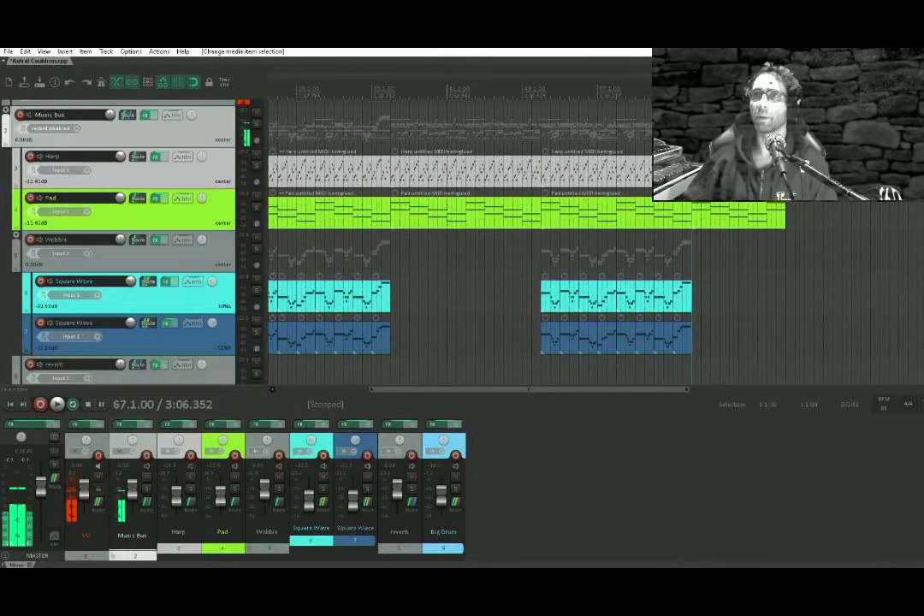
pyautogui.press('space')
pyautogui.press('space')
pyautogui.click(733, 128)
pyautogui.click(718, 163)
pyautogui.press('space')
pyautogui.press('space')
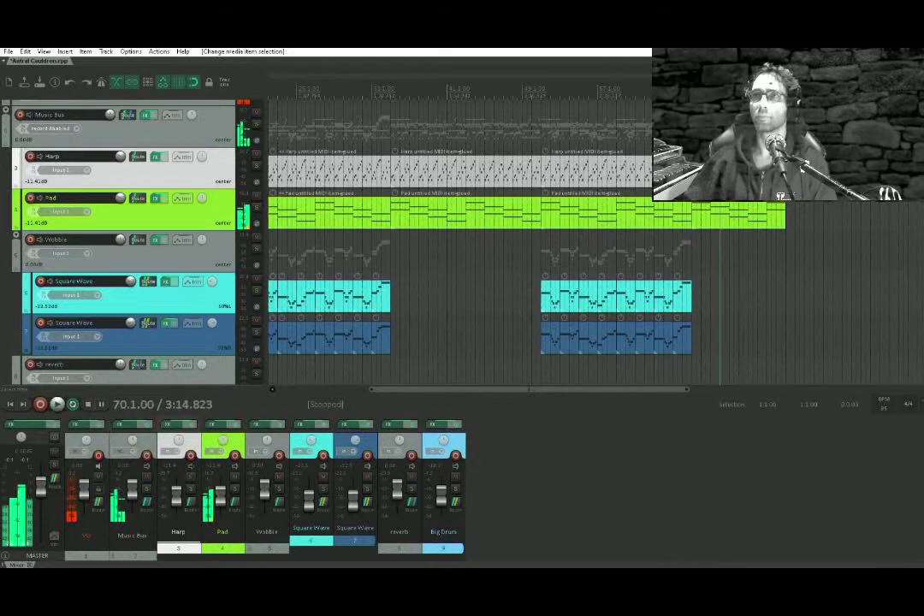
pyautogui.click(729, 129)
pyautogui.press('space')
pyautogui.press('space')
pyautogui.click(757, 128)
pyautogui.press('space')
pyautogui.press('space')
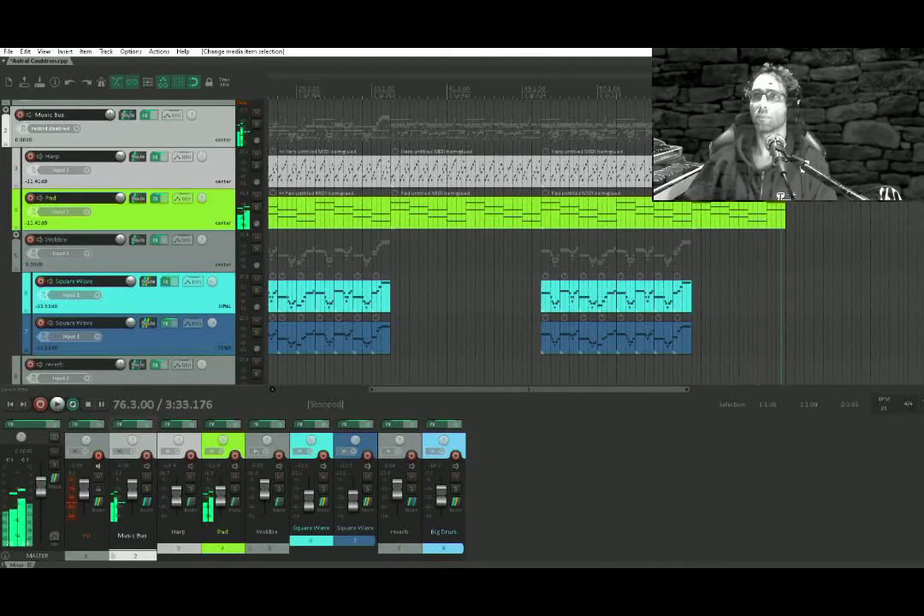
# In the last Pad item of the first song, delete the final chord and extend the preceding chord to bar 76.
pyautogui.doubleClick(765, 210)
pyautogui.scroll(1, 513, 311)
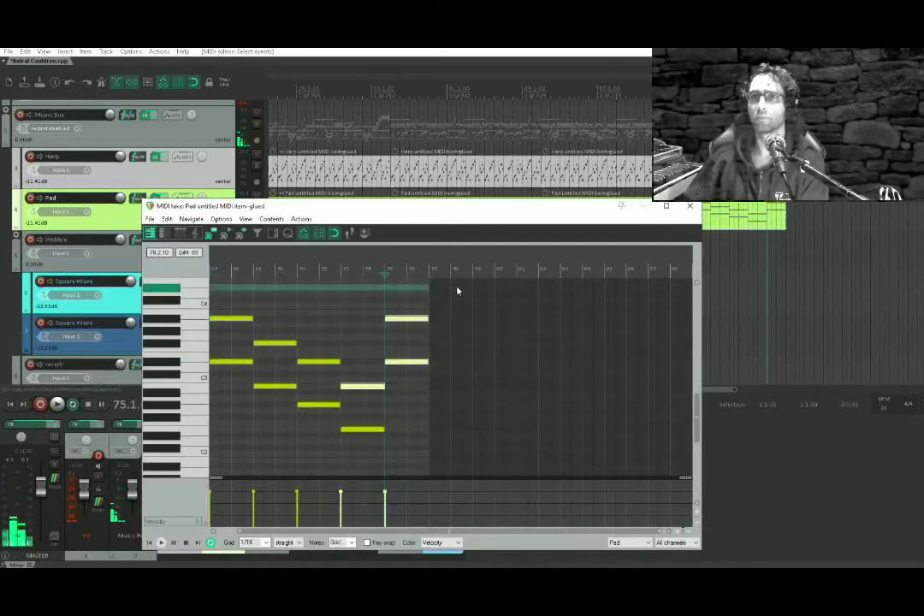
pyautogui.moveTo(456, 287)
pyautogui.mouseDown()
pyautogui.moveTo(408, 409)
pyautogui.moveTo(406, 398)
pyautogui.mouseUp()
pyautogui.press('Delete')
pyautogui.moveTo(408, 351); pyautogui.dragTo(367, 477)
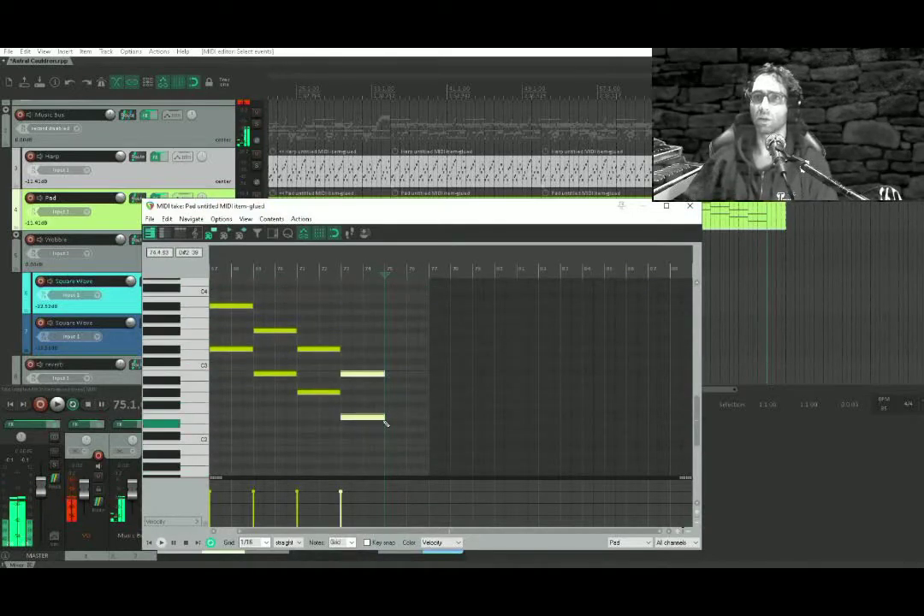
pyautogui.moveTo(384, 420); pyautogui.dragTo(407, 424)
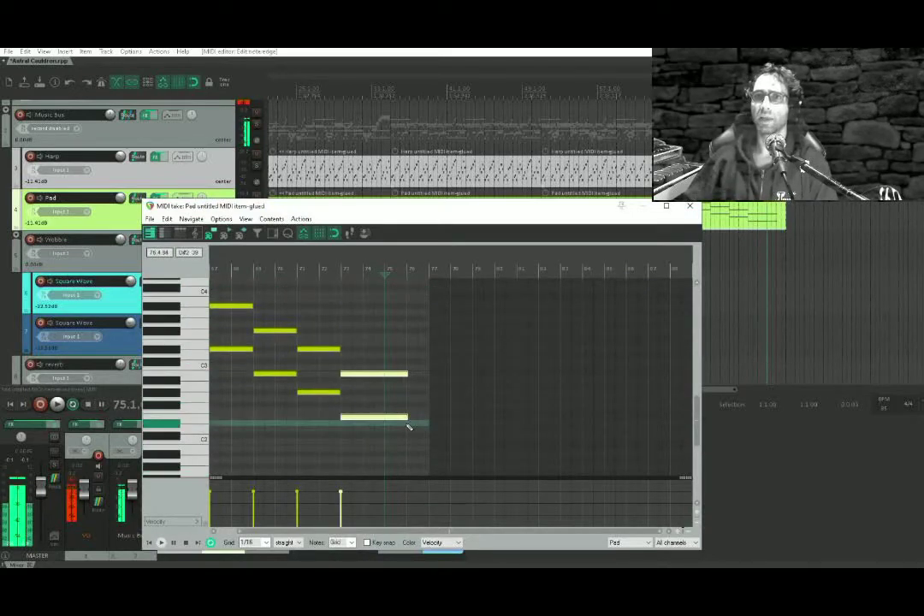
pyautogui.press('Escape')
# In the Pad item at bar 99, raise the B2 note to E3, add one-bar G#3 and B3 notes above it, and play the chord.
pyautogui.scroll(-5, 761, 214)
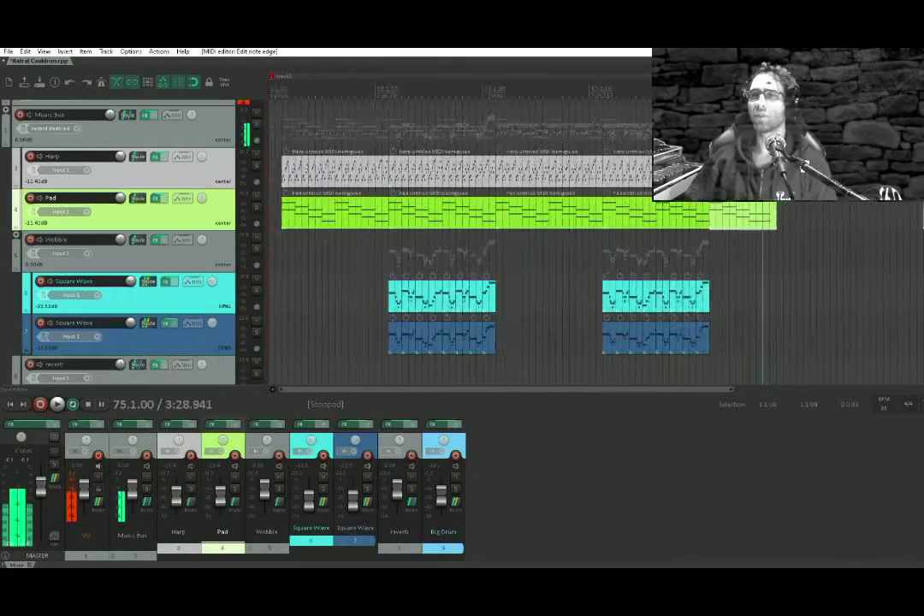
pyautogui.scroll(5, 421, 205)
pyautogui.click(502, 157)
pyautogui.scroll(5, 511, 172)
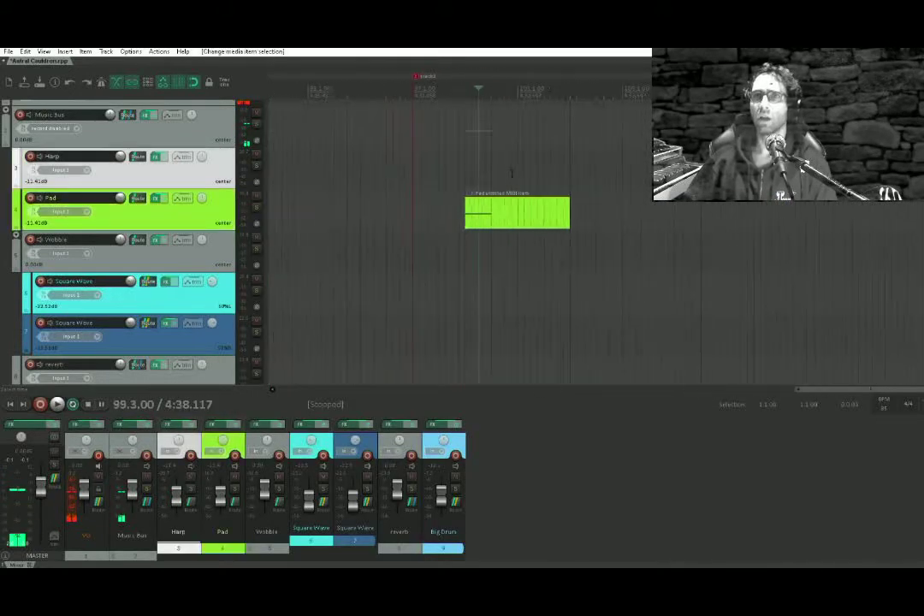
pyautogui.click(445, 163)
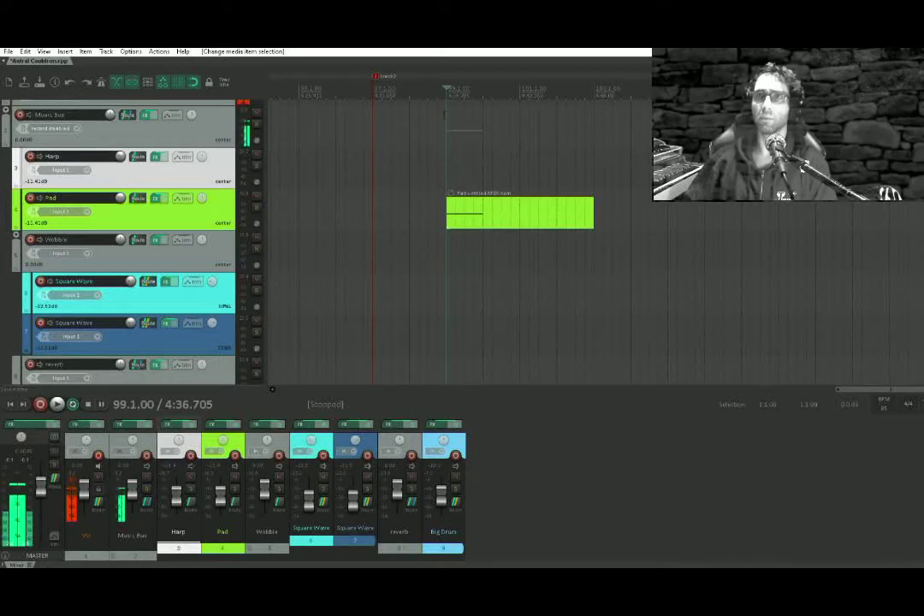
pyautogui.doubleClick(449, 218)
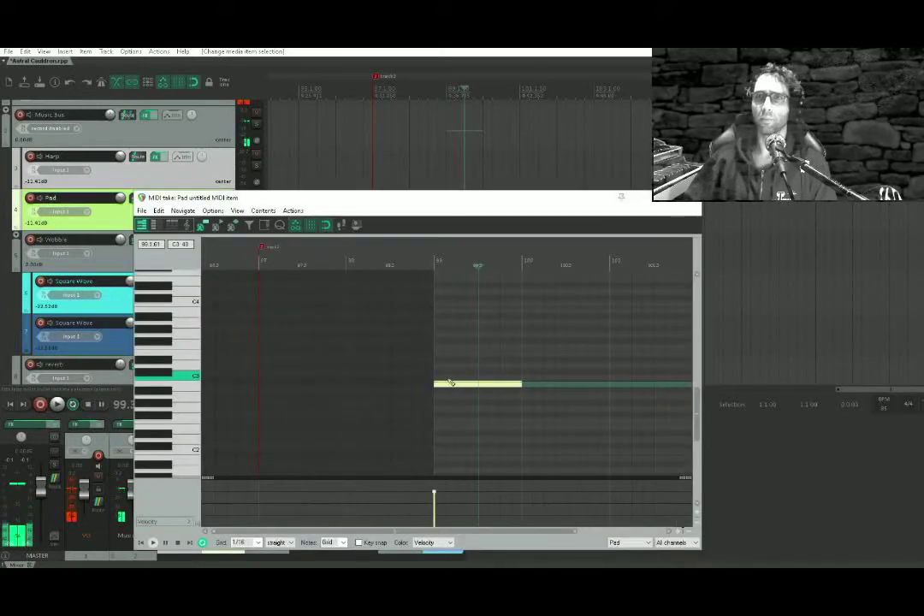
pyautogui.moveTo(451, 382)
pyautogui.mouseDown()
pyautogui.moveTo(451, 355)
pyautogui.moveTo(513, 329)
pyautogui.mouseUp()
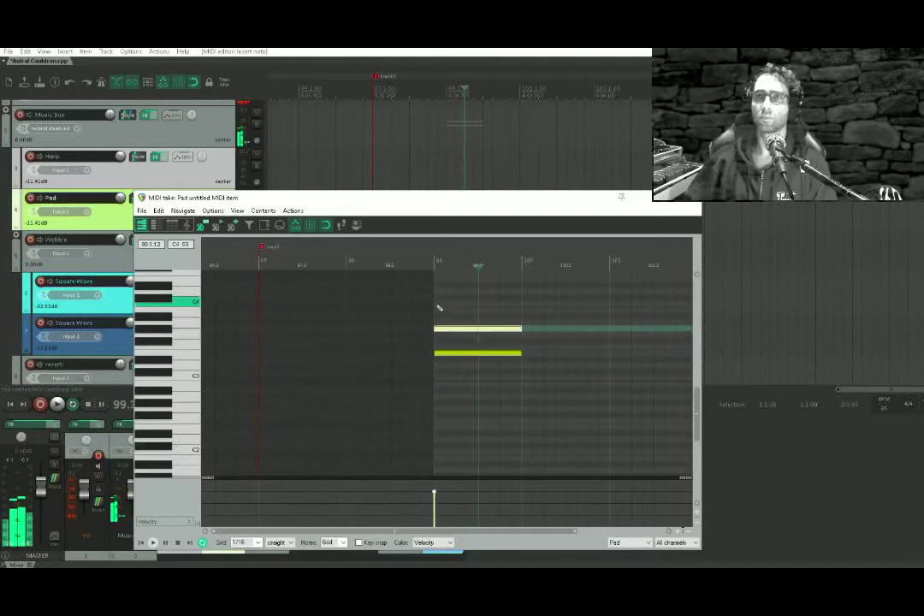
pyautogui.moveTo(439, 309); pyautogui.dragTo(524, 313)
pyautogui.click(410, 323)
pyautogui.press('space')
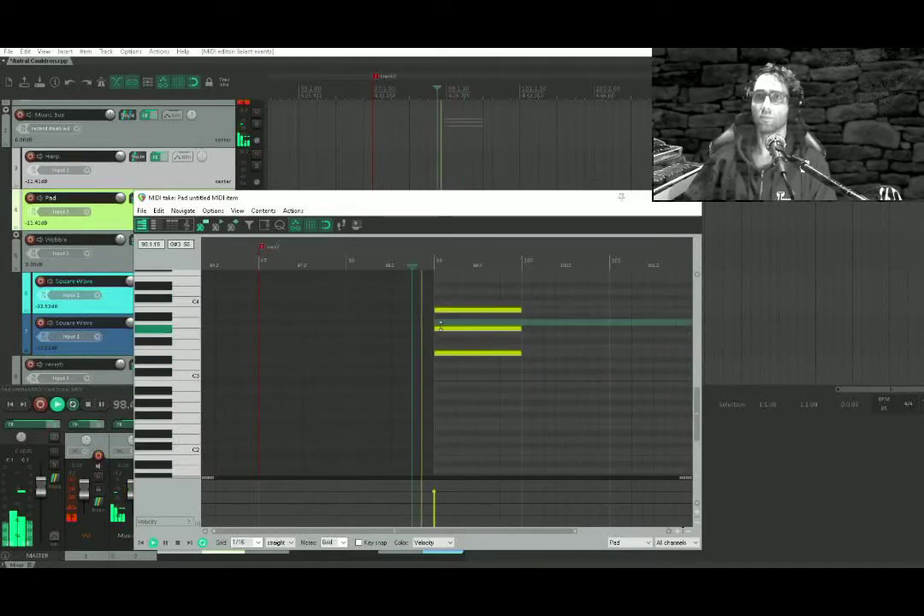
# Stop playback, close the note editor, and audition the first song's closing Pad section from bar 67.
pyautogui.press('space')
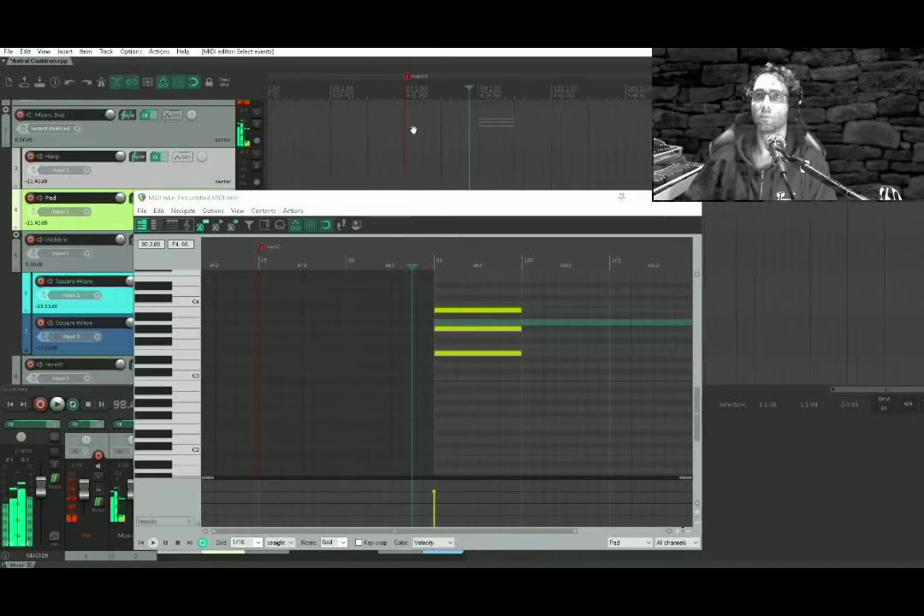
pyautogui.scroll(2, 413, 130)
pyautogui.click(687, 206)
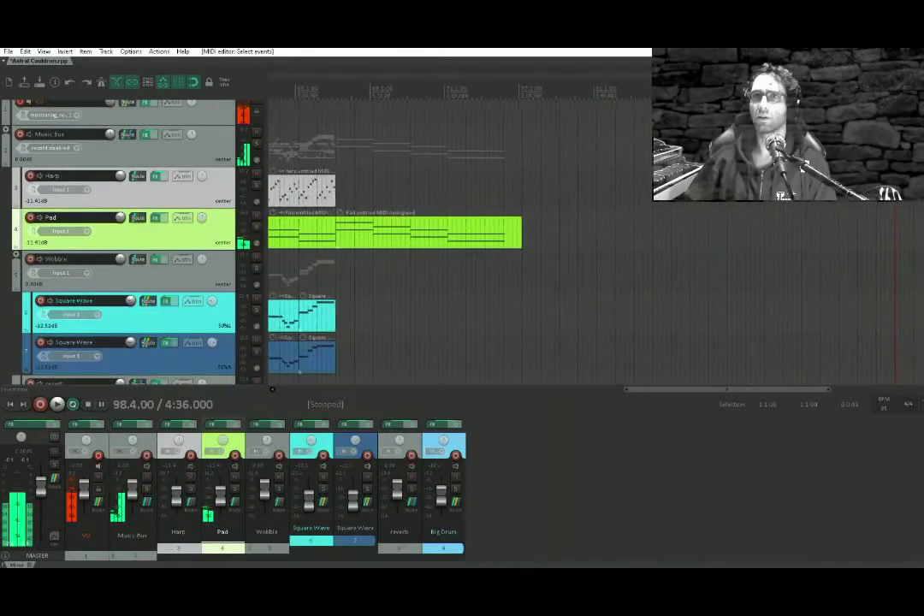
pyautogui.click(351, 144)
pyautogui.press('space')
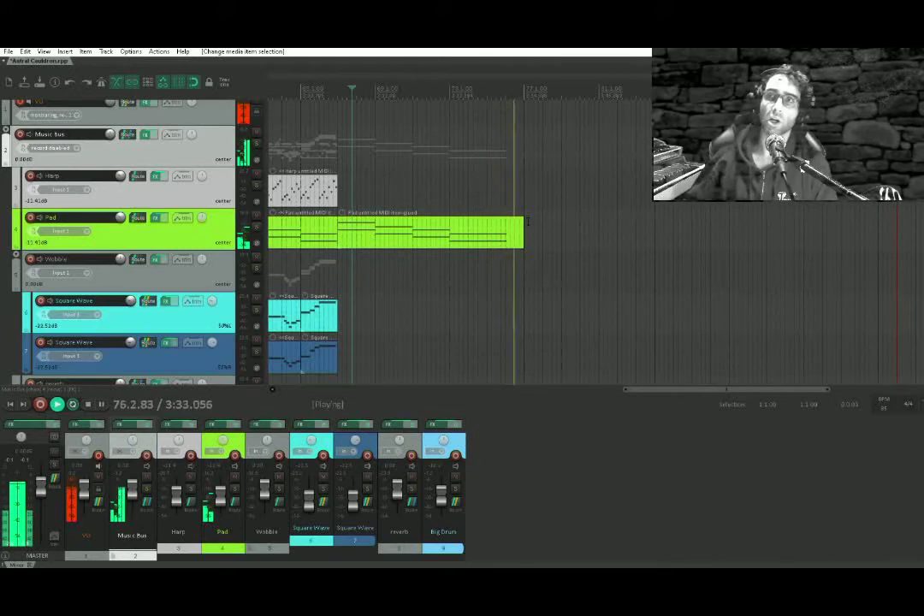
pyautogui.moveTo(686, 241); pyautogui.dragTo(635, 243)
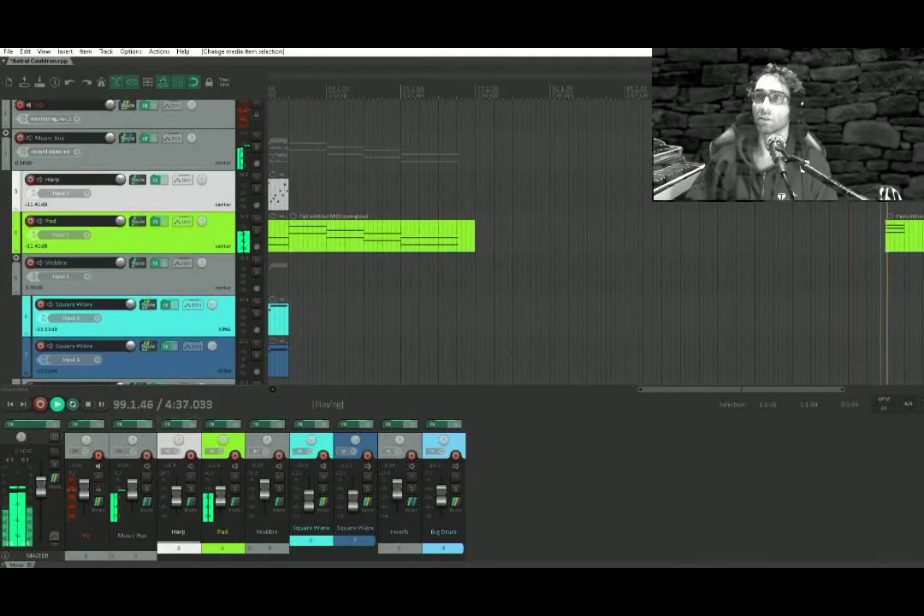
# Compare the first song's final Pad chord around bars 73 to 74 with the new Pad chord at bar 99.
pyautogui.press('space')
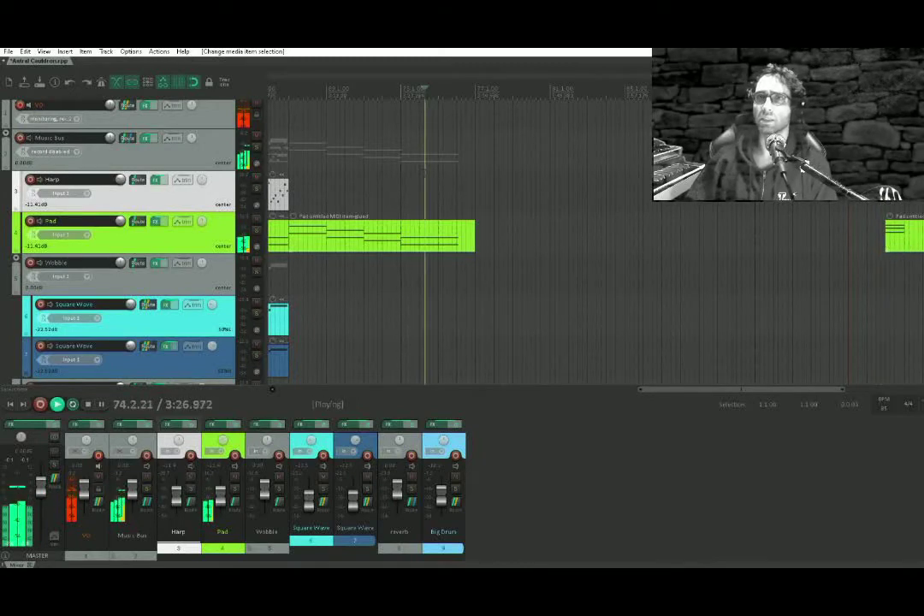
pyautogui.press('space')
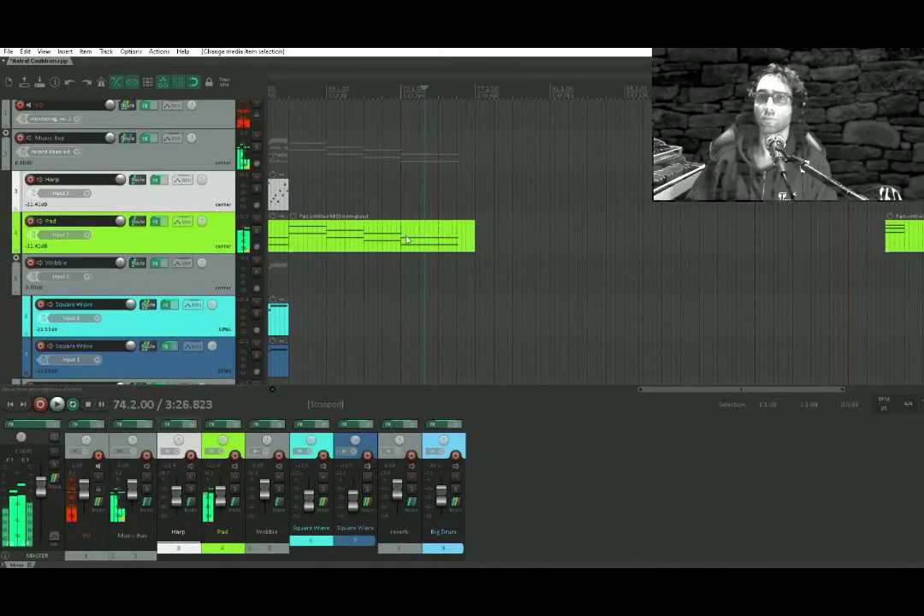
pyautogui.click(414, 240)
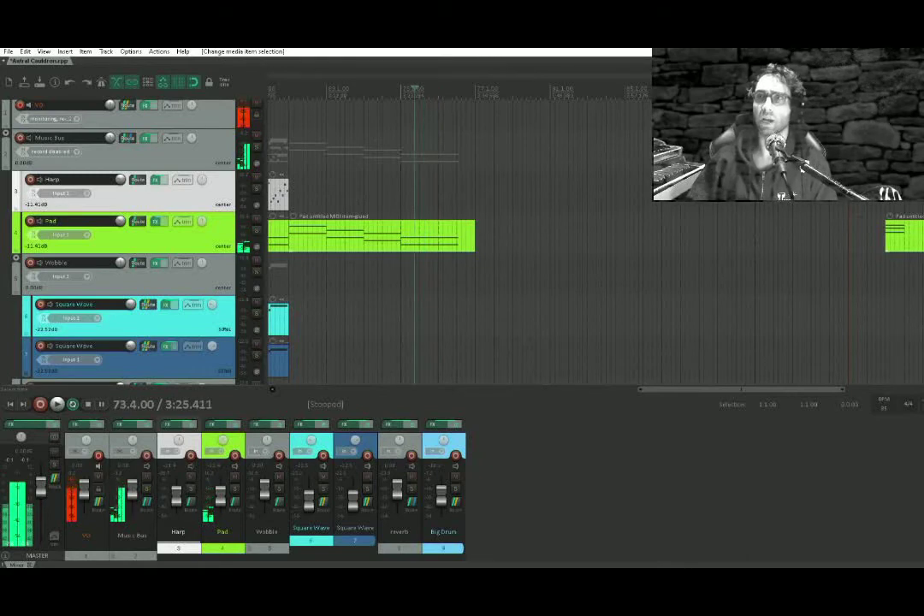
pyautogui.click(894, 240)
pyautogui.click(424, 167)
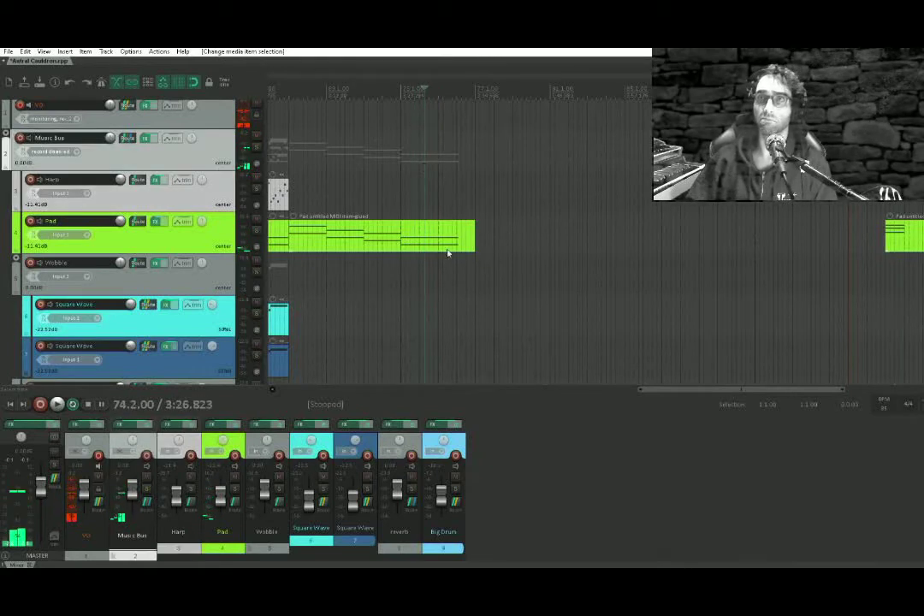
pyautogui.moveTo(446, 250); pyautogui.dragTo(444, 241)
pyautogui.click(420, 201)
pyautogui.press('space')
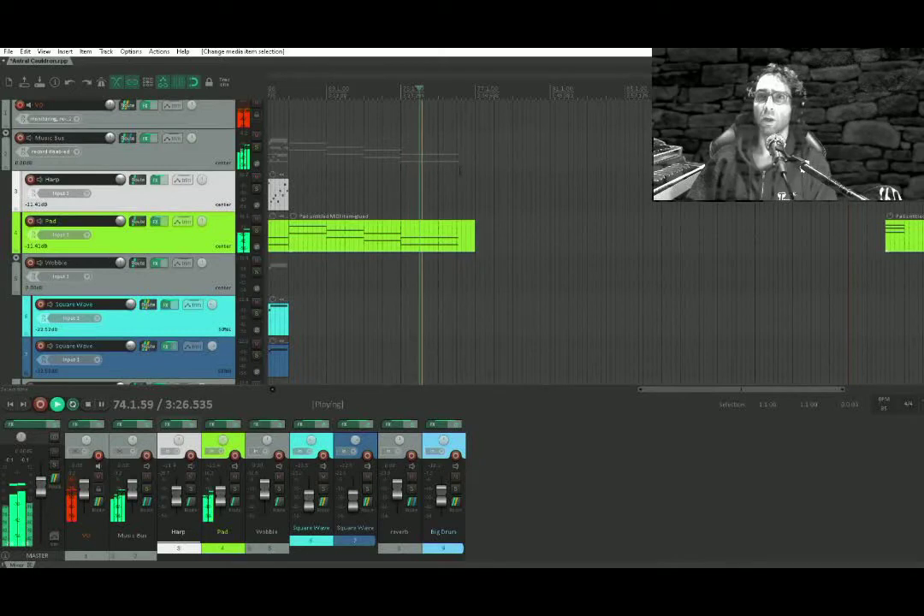
pyautogui.press('space')
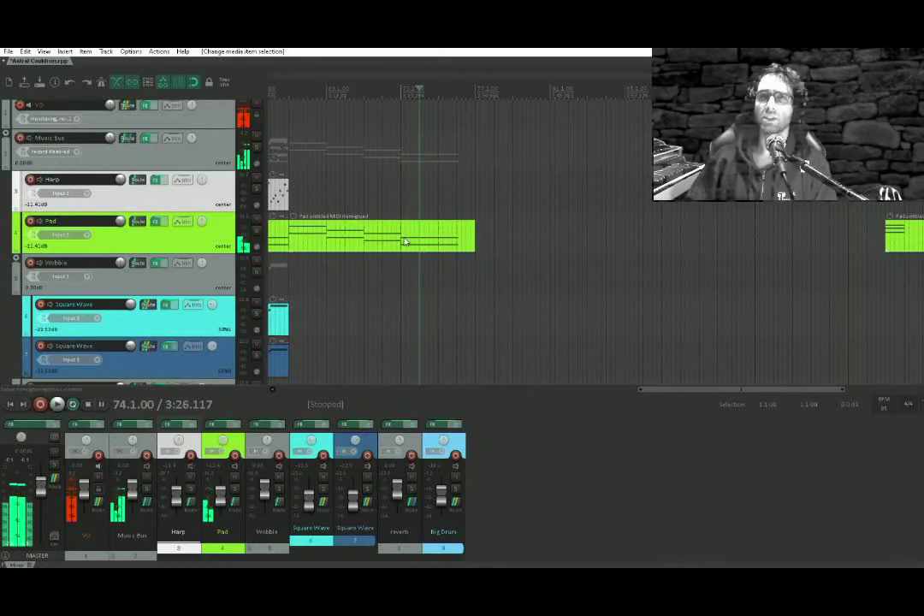
# In the Pad item at bar 99, lower the chord's G#3 note to G3 and close the note editor.
pyautogui.doubleClick(914, 235)
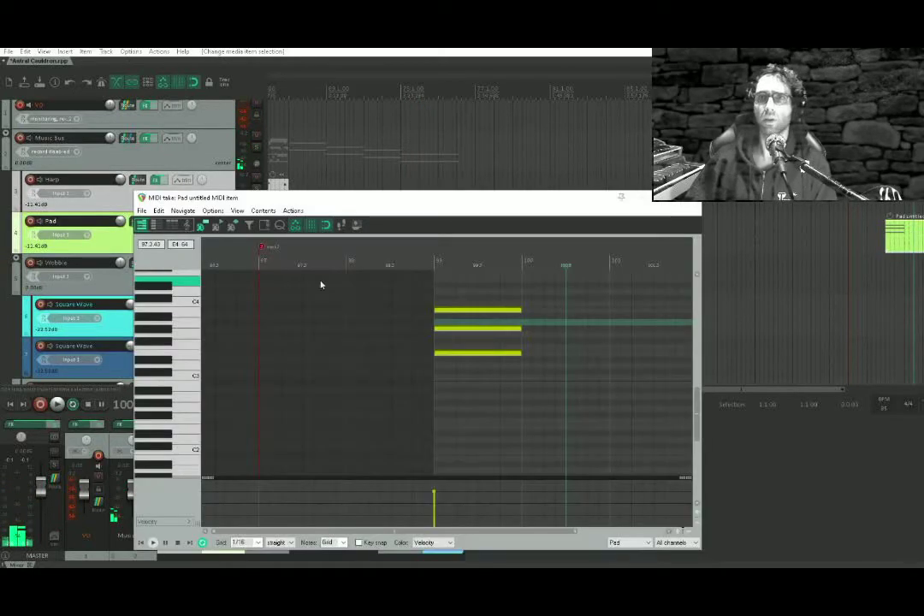
pyautogui.click(468, 335)
pyautogui.moveTo(471, 330); pyautogui.dragTo(474, 334)
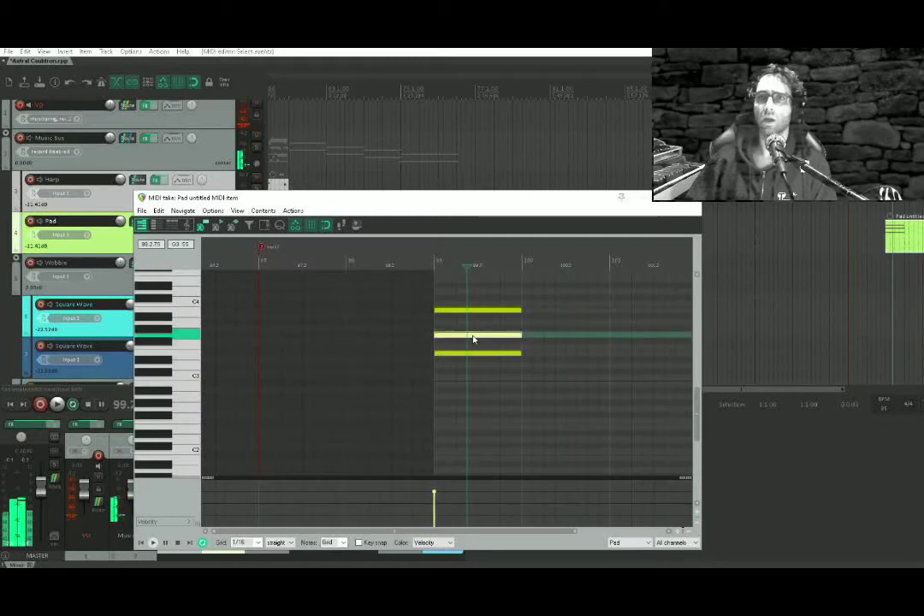
pyautogui.click(690, 198)
# Audition the first song's closing Pad chords from bar 69 against the second song's opening at bar 99.
pyautogui.moveTo(823, 216); pyautogui.dragTo(886, 219)
pyautogui.click(489, 189)
pyautogui.press('space')
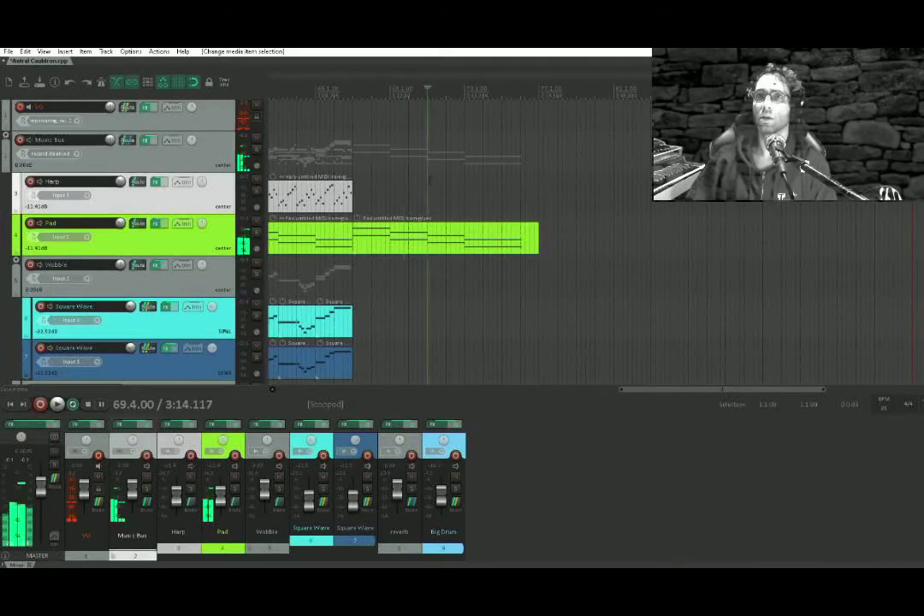
pyautogui.moveTo(475, 231); pyautogui.dragTo(326, 233)
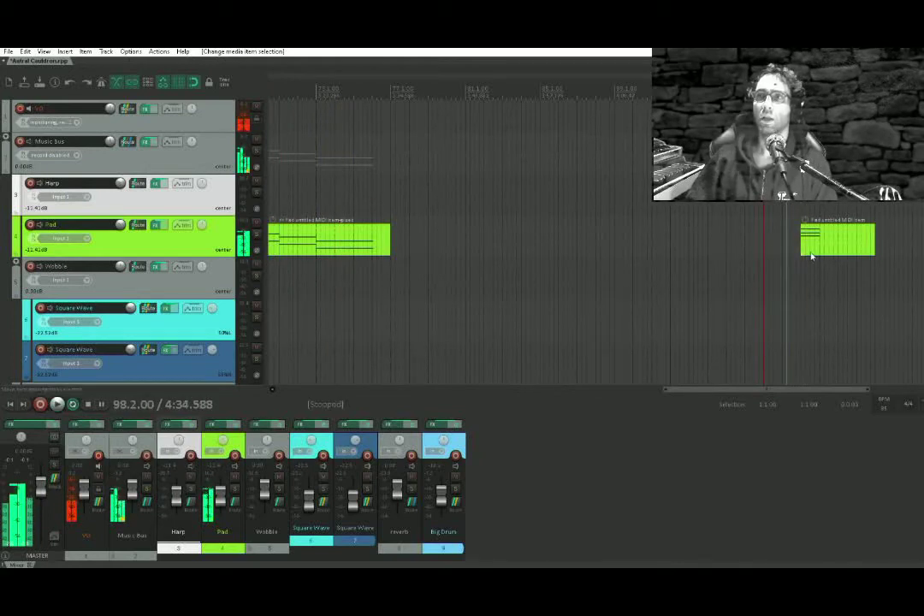
# Compare the first song's opening at bar 3 with the second song's opening chord at bar 99 by playing each briefly.
pyautogui.scroll(-5, 815, 247)
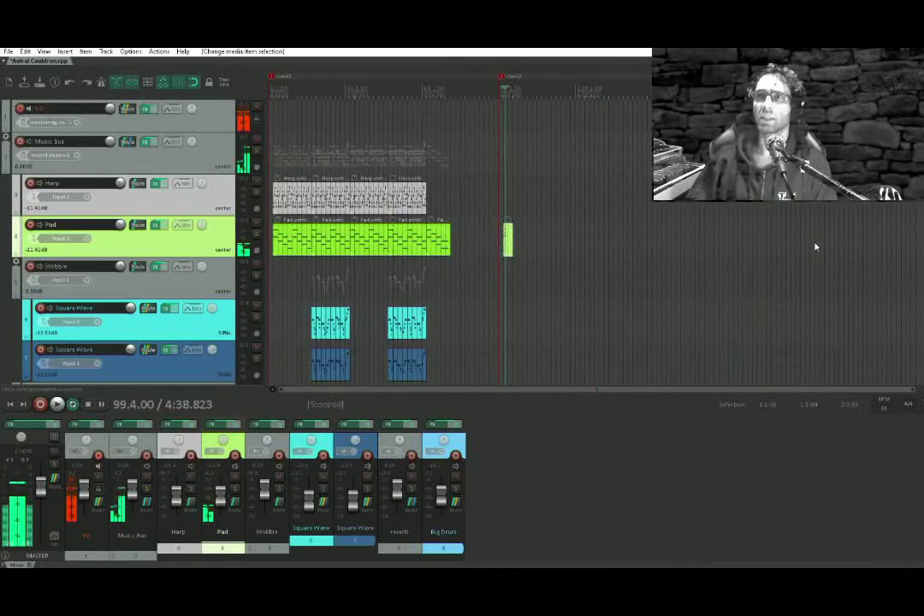
pyautogui.click(280, 158)
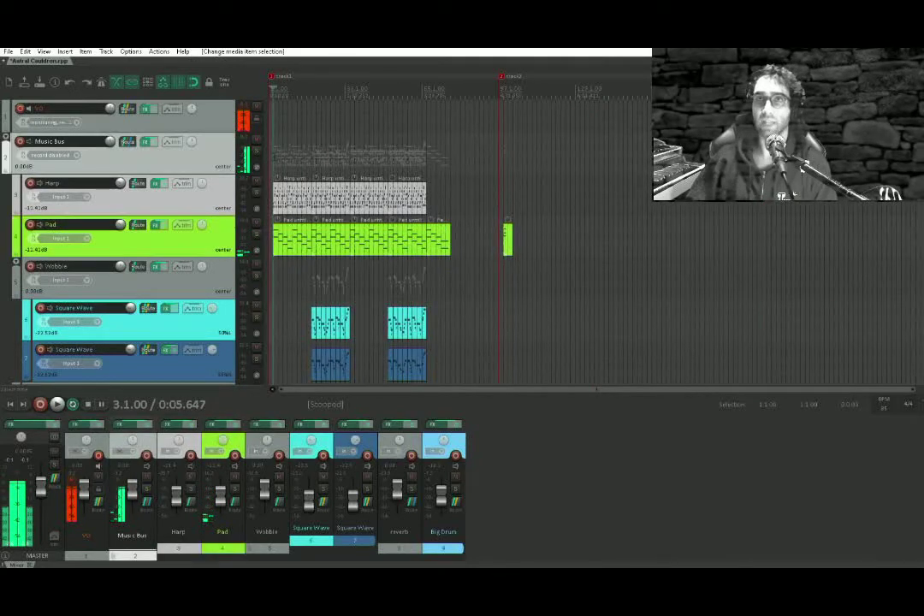
pyautogui.scroll(5, 291, 159)
pyautogui.press('space')
pyautogui.press('space')
pyautogui.scroll(-5, 519, 179)
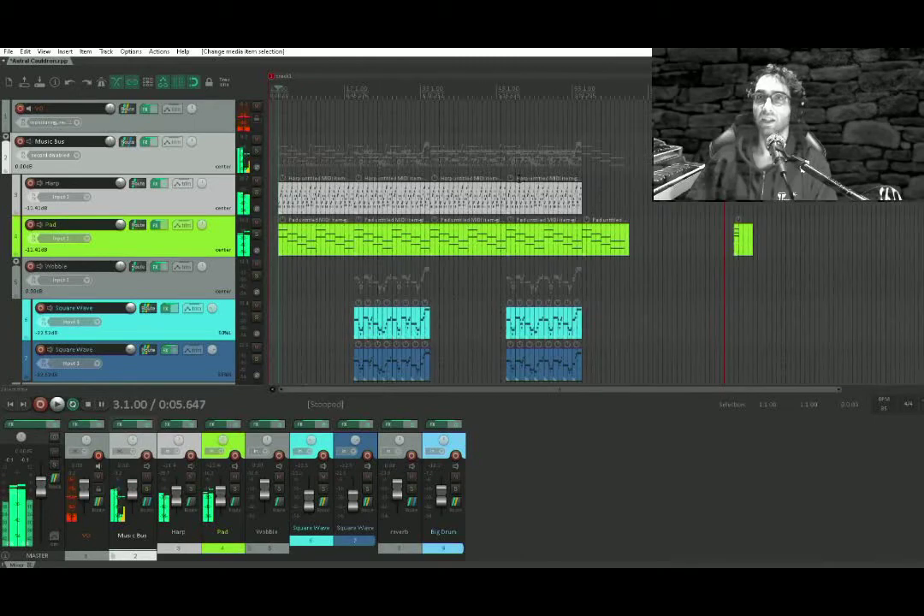
pyautogui.click(733, 209)
pyautogui.scroll(5, 733, 231)
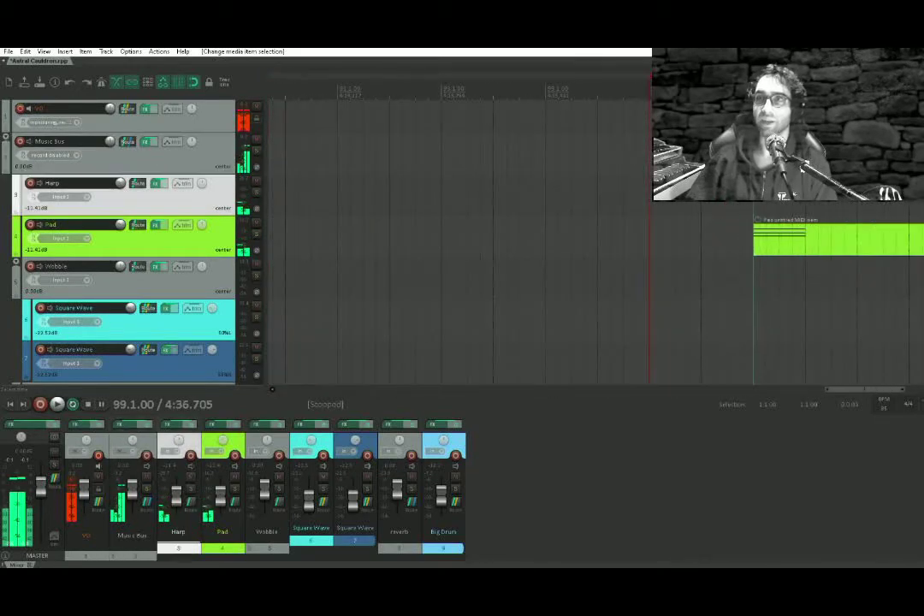
pyautogui.press('space')
pyautogui.press('space')
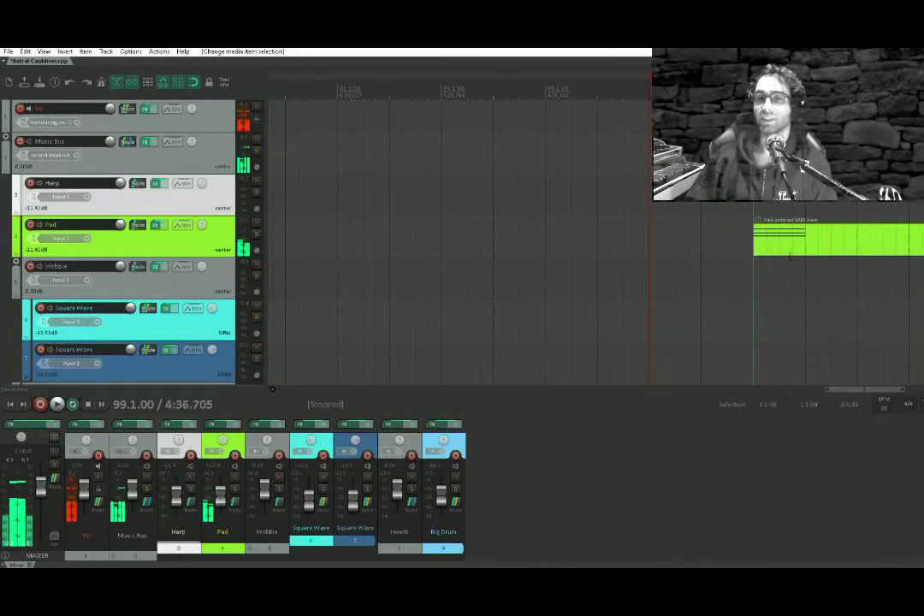
# In the Pad item at bar 99, lengthen the E3, G3 and B3 notes to end at bar 101 and play the chord.
pyautogui.doubleClick(804, 245)
pyautogui.moveTo(287, 367); pyautogui.dragTo(466, 404)
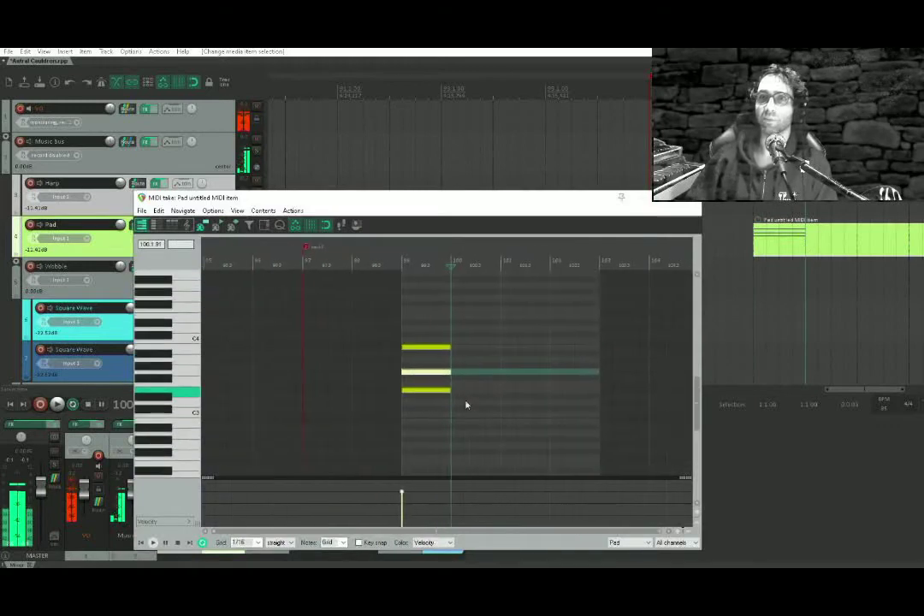
pyautogui.scroll(3, 444, 389)
pyautogui.moveTo(372, 368); pyautogui.dragTo(524, 364)
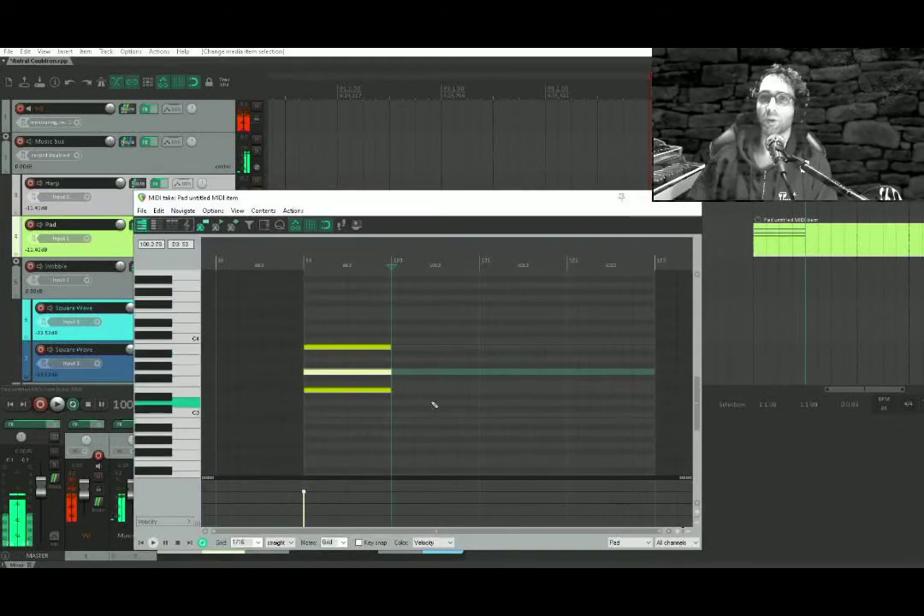
pyautogui.moveTo(410, 327); pyautogui.dragTo(480, 387)
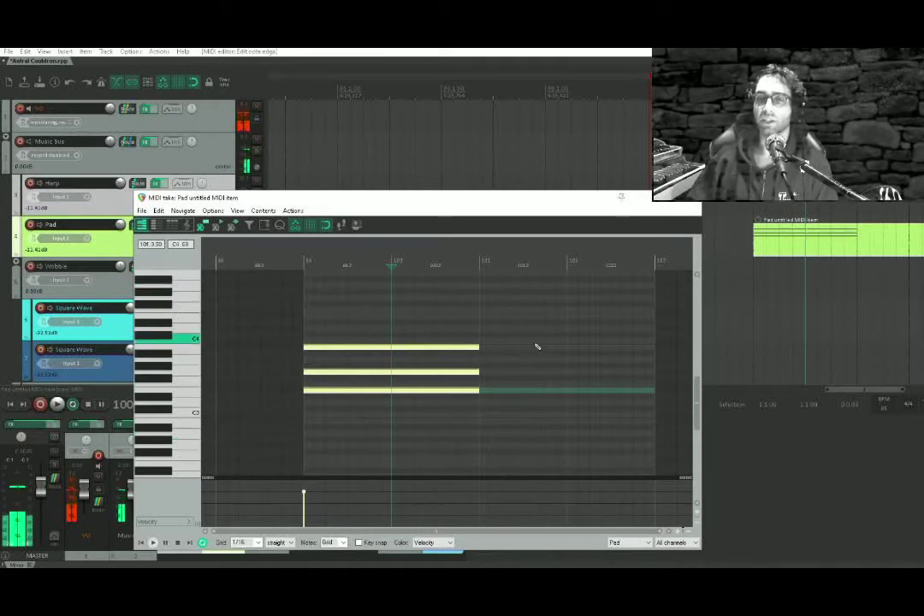
pyautogui.click(288, 310)
pyautogui.press('space')
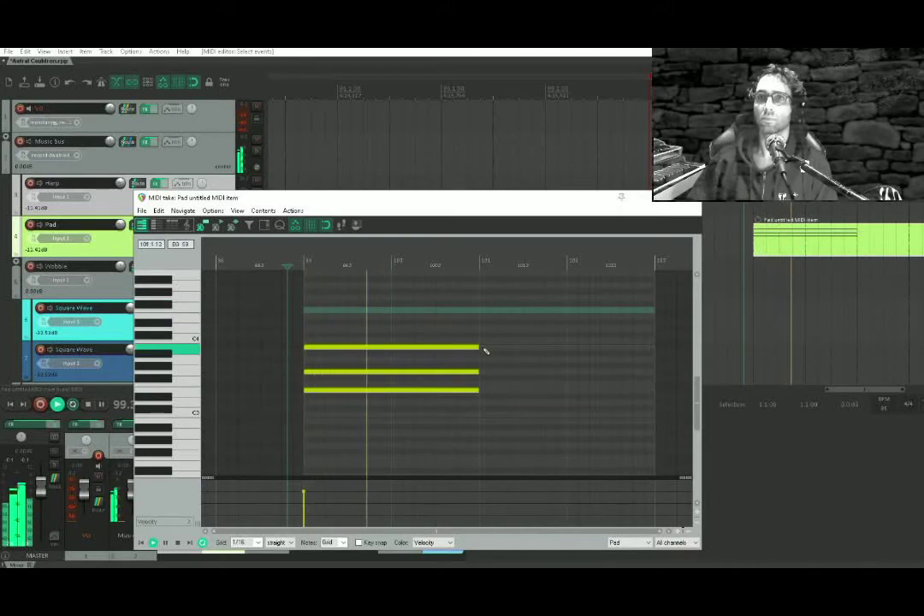
pyautogui.press('space')
# Shorten the B3 note to end at bar 100, add a one-bar D4 note there, and play the change.
pyautogui.moveTo(476, 347); pyautogui.dragTo(390, 346)
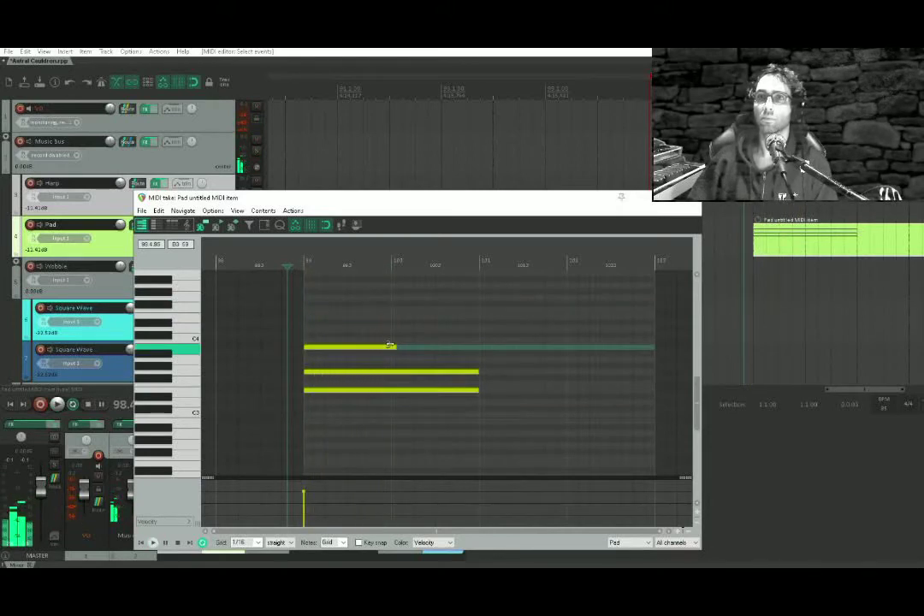
pyautogui.click(390, 330)
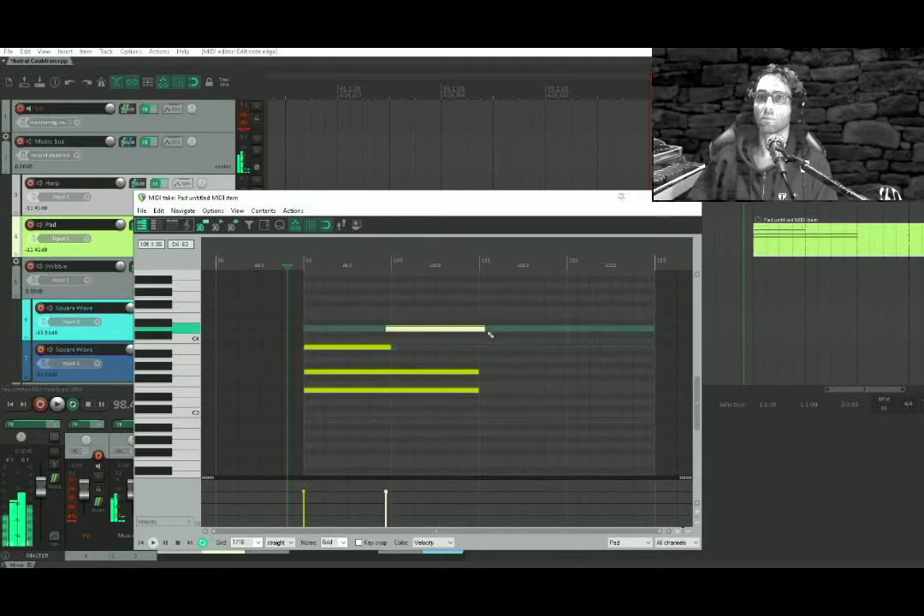
pyautogui.moveTo(490, 334); pyautogui.dragTo(477, 332)
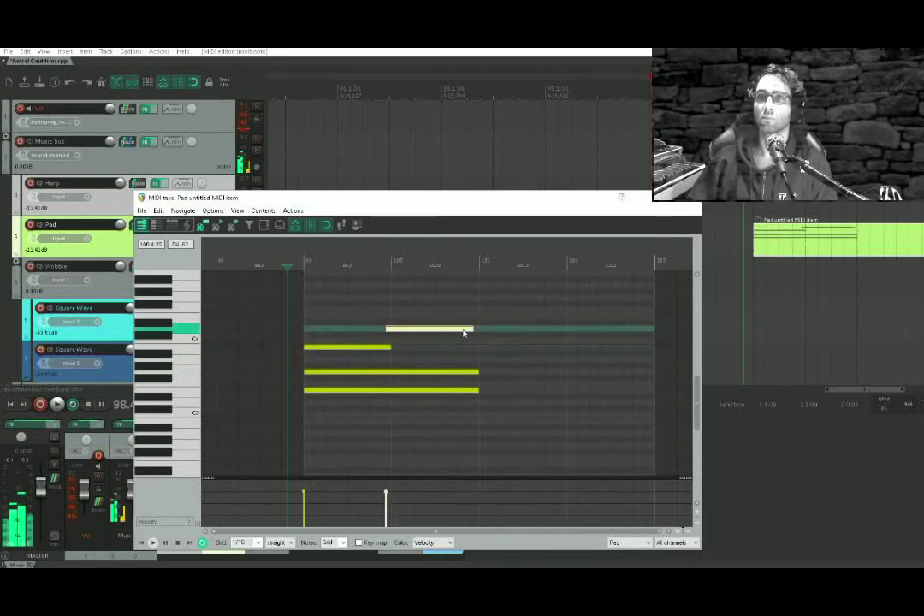
pyautogui.press('space')
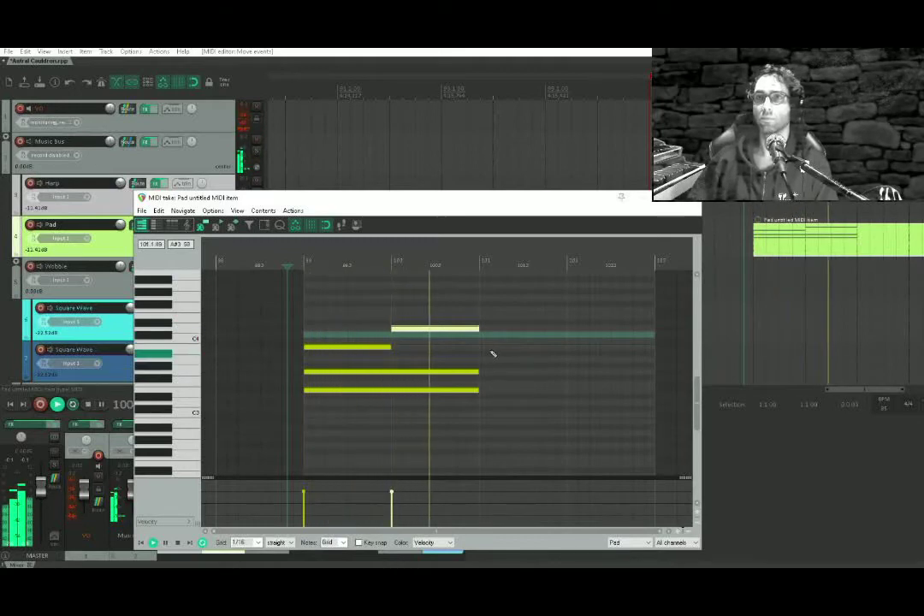
pyautogui.press('space')
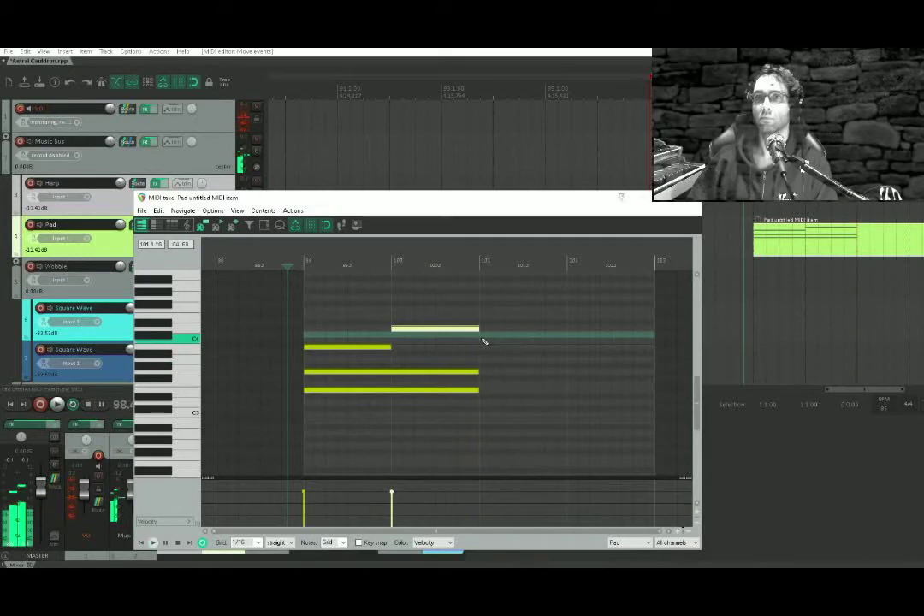
# Add a one-bar chord of C#4, A3 and F#3 at bar 101 and audition the transition into it.
pyautogui.moveTo(480, 334)
pyautogui.mouseDown()
pyautogui.moveTo(519, 335)
pyautogui.moveTo(570, 361)
pyautogui.mouseUp()
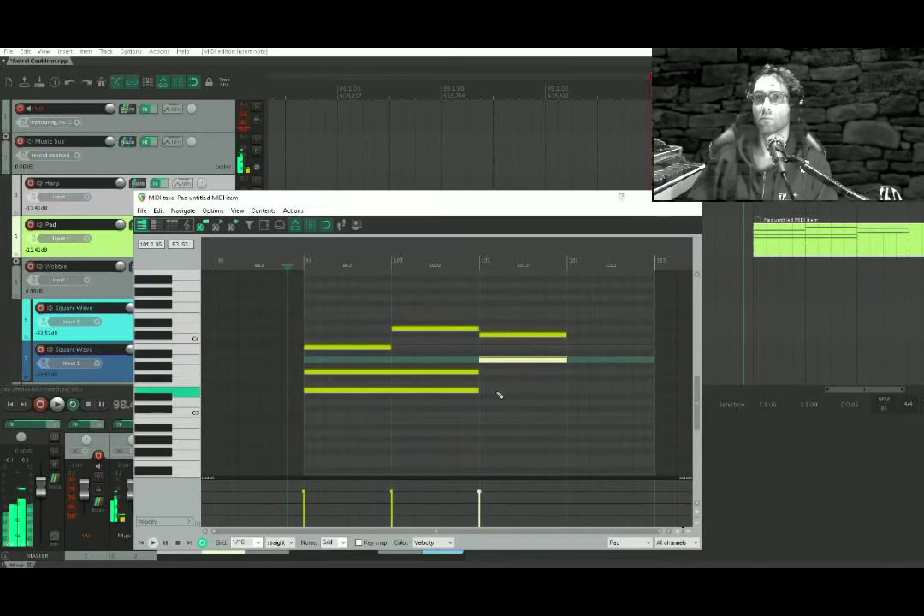
pyautogui.moveTo(481, 377); pyautogui.dragTo(549, 380)
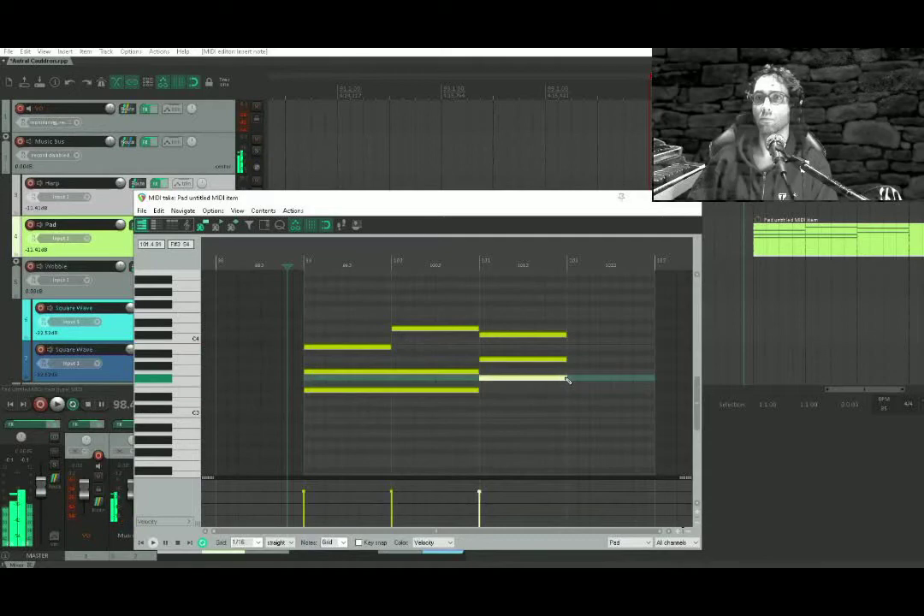
pyautogui.click(464, 428)
pyautogui.press('space')
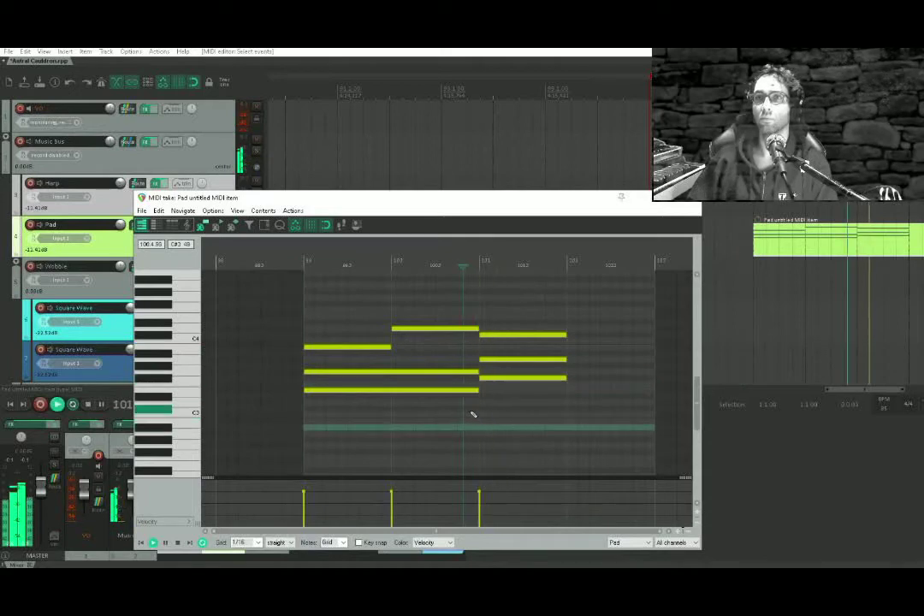
pyautogui.press('space')
# Copy the bar 101 chord to bar 102, transposed down three semitones to A#3, F#3 and D#3.
pyautogui.moveTo(550, 313); pyautogui.dragTo(542, 286)
pyautogui.click(524, 325)
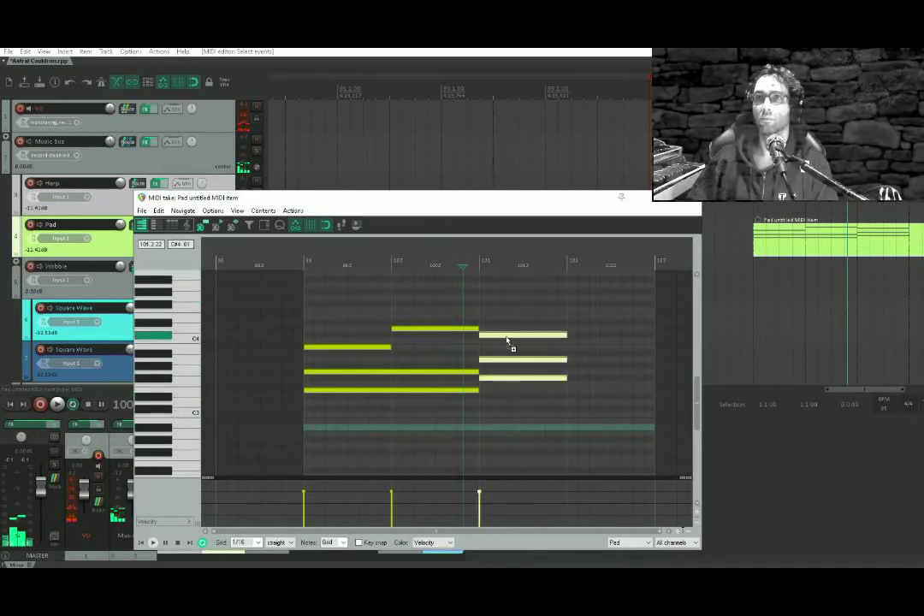
pyautogui.keyDown('ctrl'); pyautogui.moveTo(509, 341); pyautogui.dragTo(599, 357); pyautogui.keyUp('ctrl')
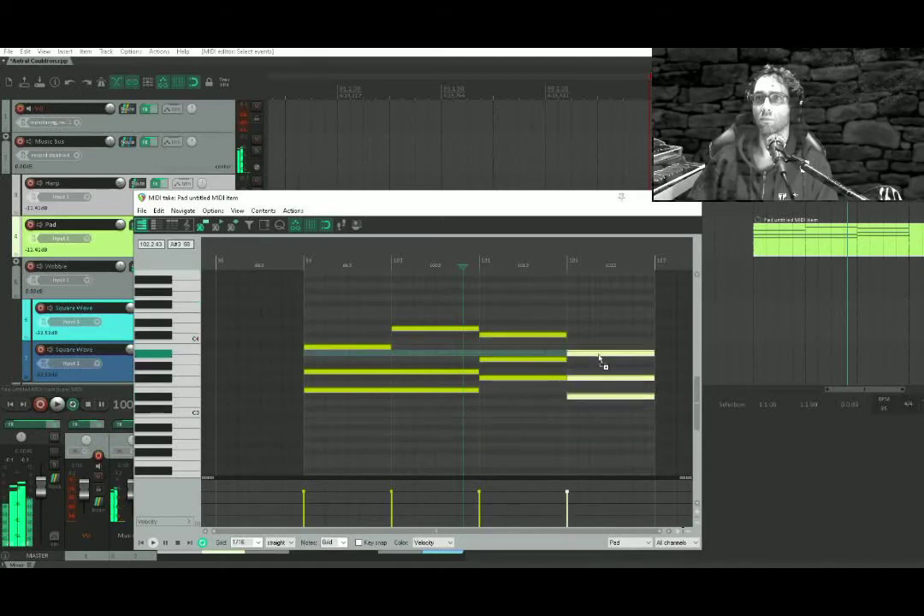
pyautogui.click(600, 341)
# Lower the bar 102 chord's bottom note from D#3 to C#3 and play the last two chords.
pyautogui.click(552, 337)
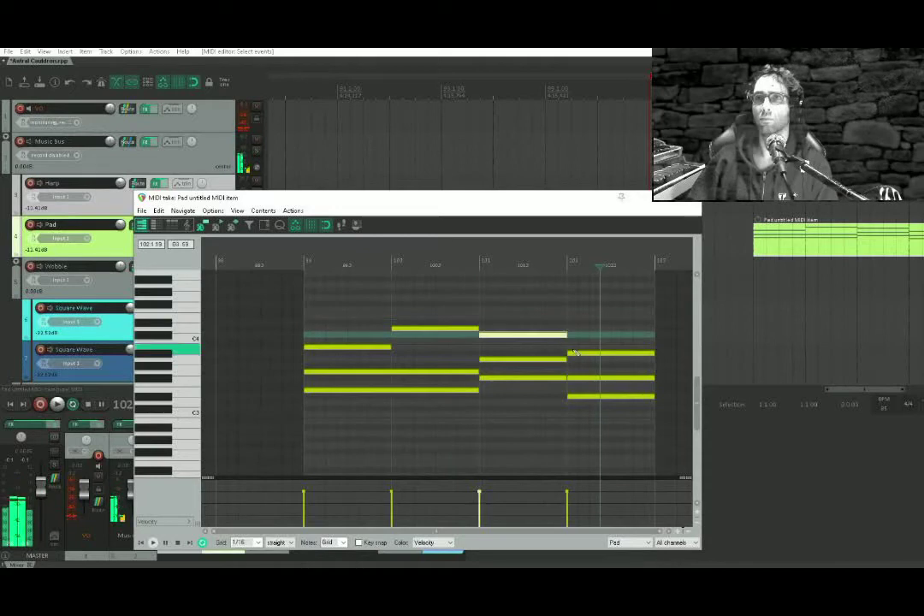
pyautogui.click(571, 396)
pyautogui.moveTo(571, 396); pyautogui.dragTo(579, 411)
pyautogui.click(522, 417)
pyautogui.press('space')
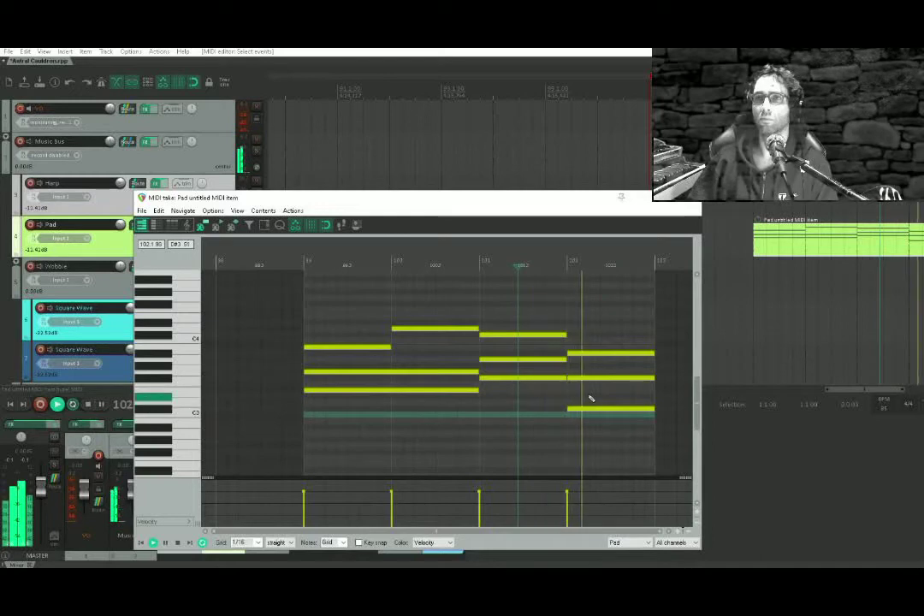
# Lower the bar 102 chord's A#3 note to A3 and audition the change.
pyautogui.press('space')
pyautogui.moveTo(590, 358); pyautogui.dragTo(594, 366)
pyautogui.press('space')
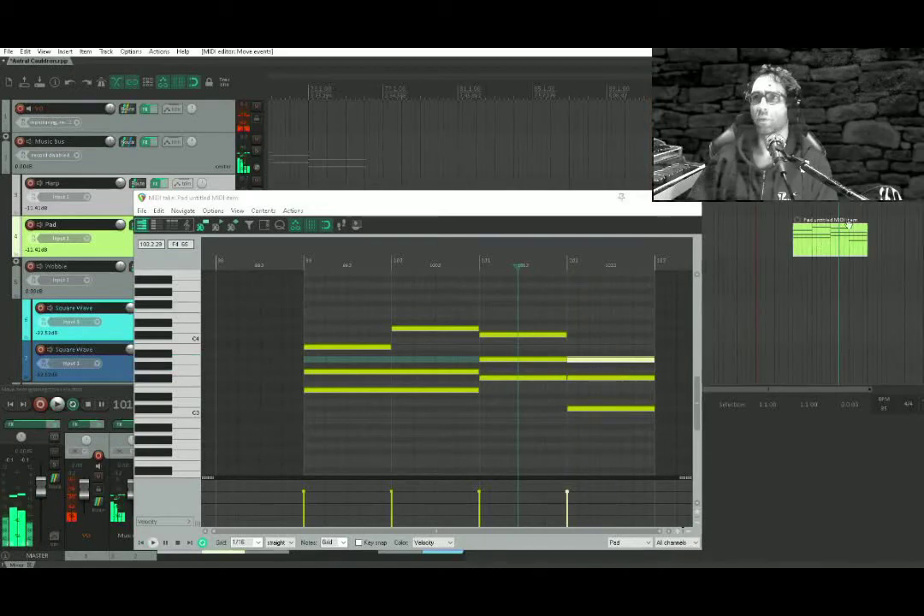
# Duplicate the four-bar Pad item to bar 103 and play the progression from bar 99.
pyautogui.moveTo(609, 202); pyautogui.dragTo(487, 178)
pyautogui.click(569, 173)
pyautogui.moveTo(579, 182); pyautogui.dragTo(486, 263)
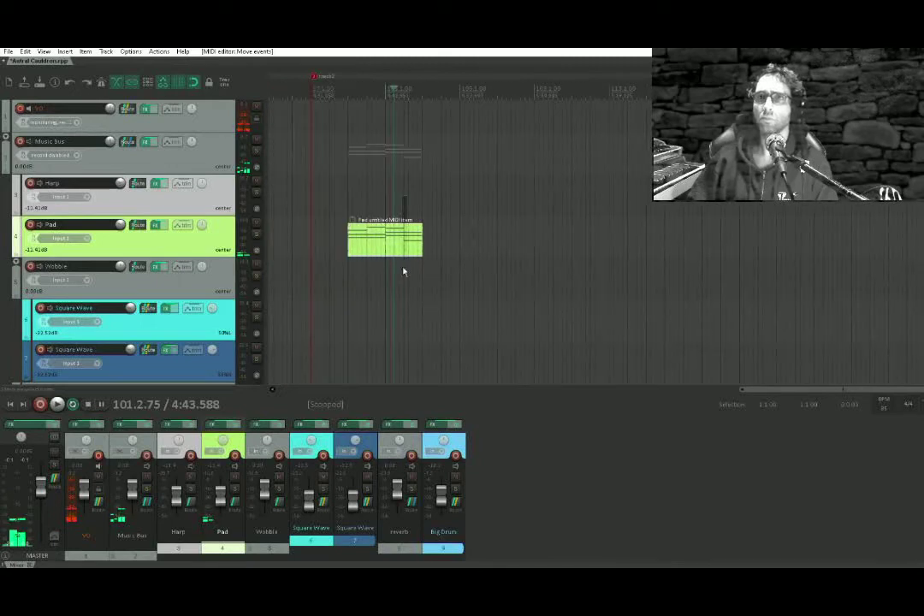
pyautogui.hotkey('ctrl', 'd')
pyautogui.click(351, 206)
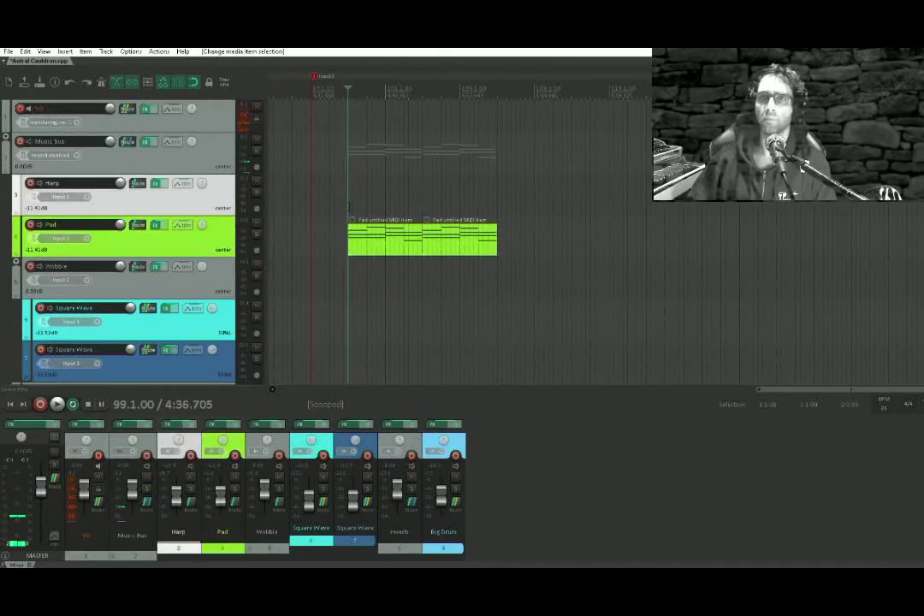
pyautogui.press('space')
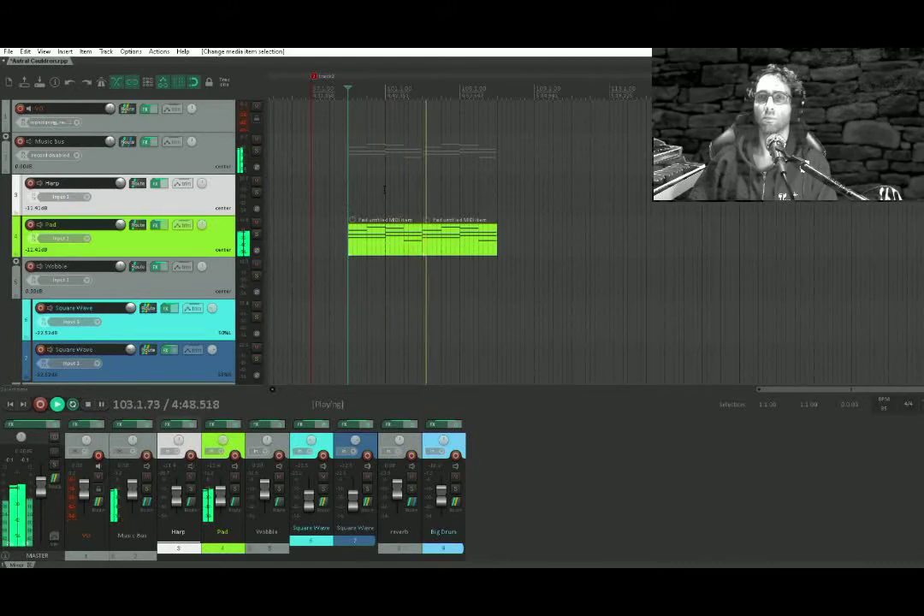
pyautogui.press('space')
# In the duplicated Pad item, shorten the held E3 to end at bar 104 and split the held G3 into one-bar notes.
pyautogui.doubleClick(432, 249)
pyautogui.moveTo(258, 373); pyautogui.dragTo(386, 375)
pyautogui.click(393, 366)
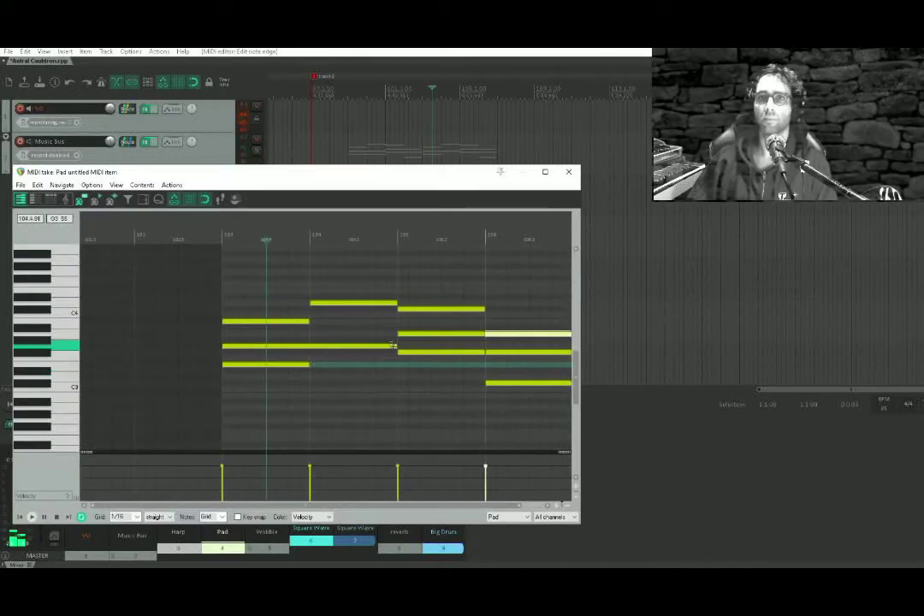
pyautogui.moveTo(392, 344)
pyautogui.mouseDown()
pyautogui.moveTo(303, 345)
pyautogui.moveTo(399, 347)
pyautogui.mouseUp()
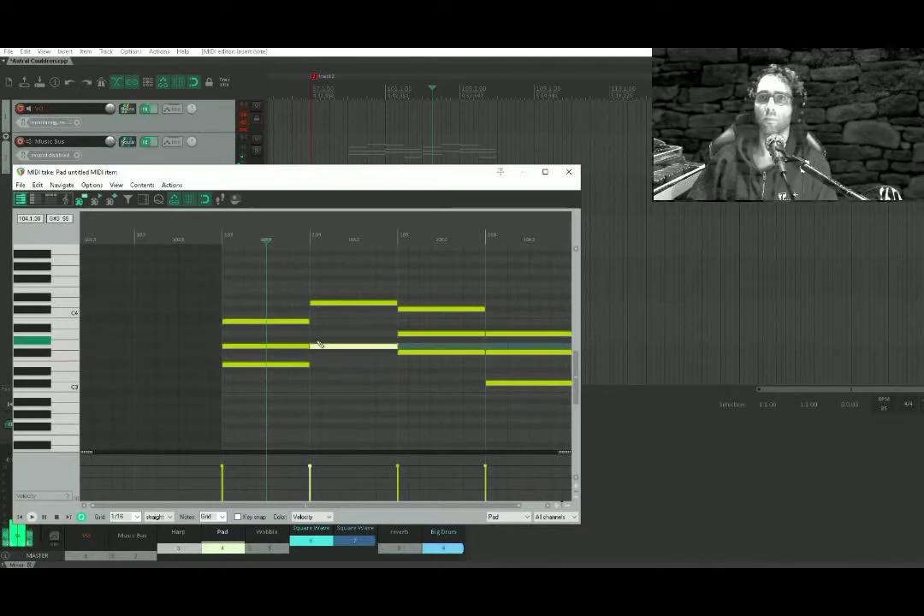
# Lower bar 103's bottom note to D3, set bar 104's lower notes to A3 and E3, and play the transition.
pyautogui.click(292, 366)
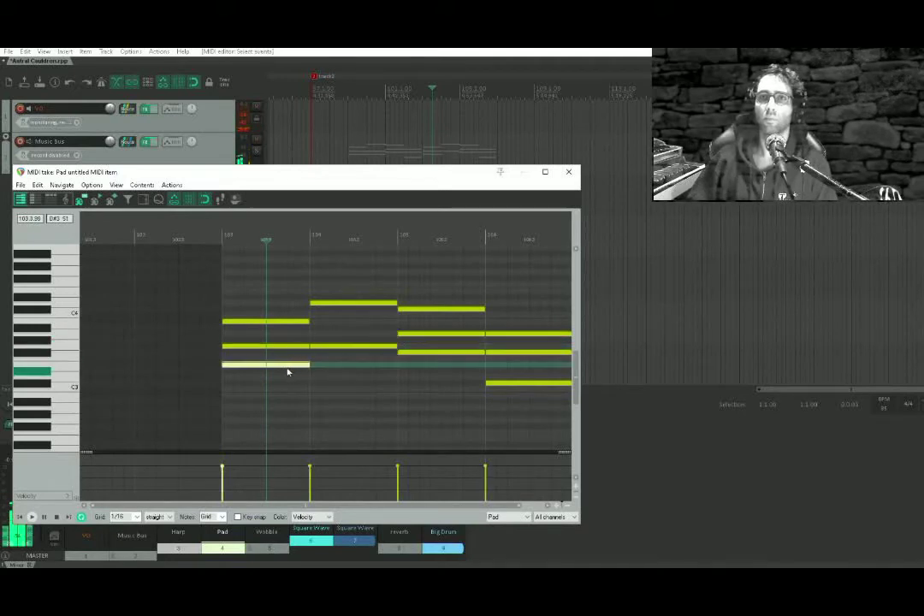
pyautogui.moveTo(287, 371)
pyautogui.mouseDown()
pyautogui.moveTo(381, 365)
pyautogui.moveTo(340, 338)
pyautogui.mouseUp()
pyautogui.press('space')
pyautogui.click(332, 378)
pyautogui.press('space')
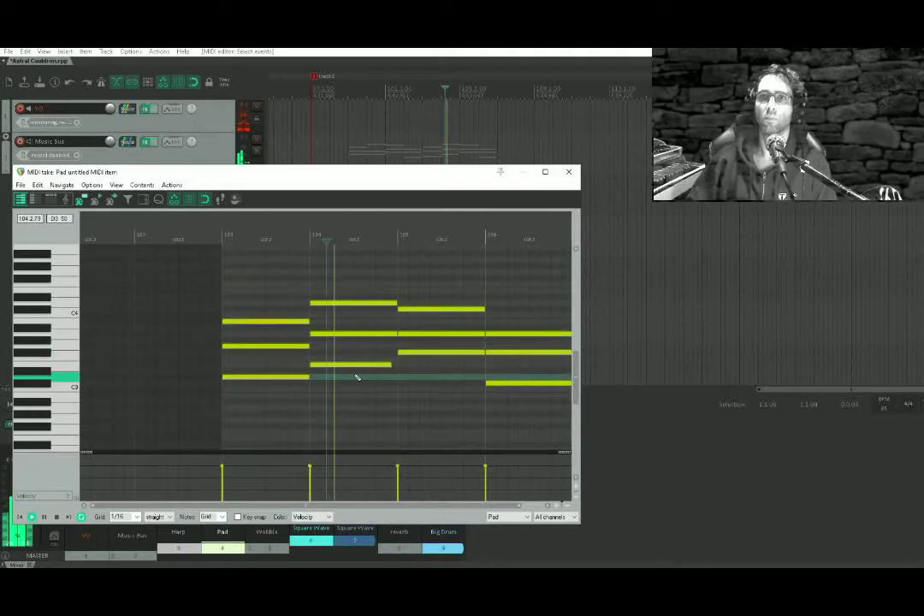
pyautogui.press('space')
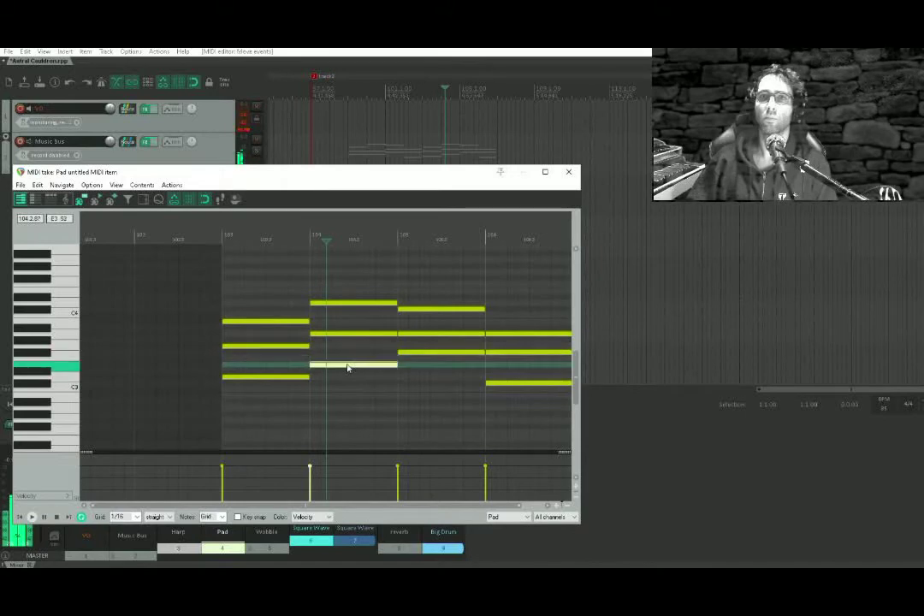
pyautogui.click(266, 294)
pyautogui.press('space')
pyautogui.press('space')
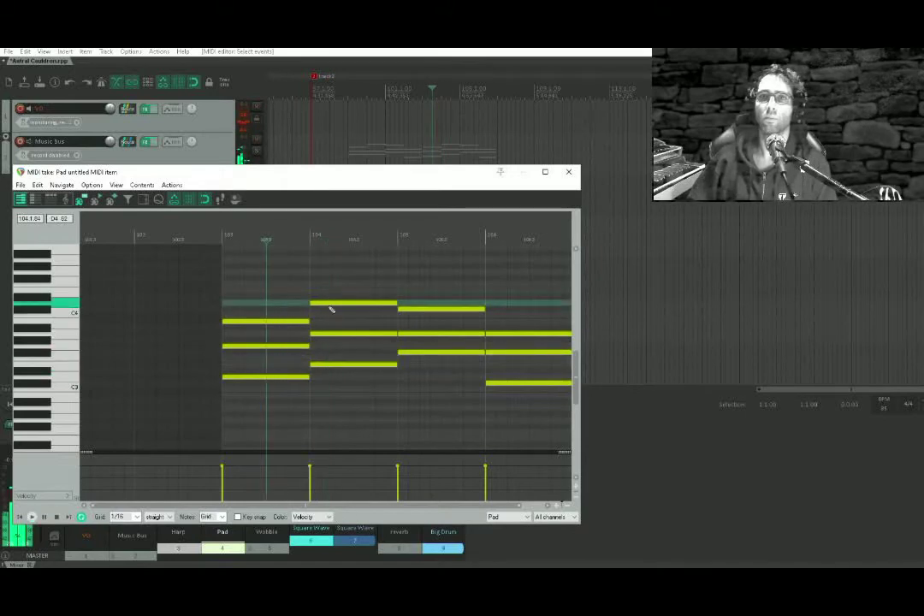
# Raise bar 104's lower two notes to B3 and G3, then audition the chord change.
pyautogui.moveTo(329, 338); pyautogui.dragTo(334, 326)
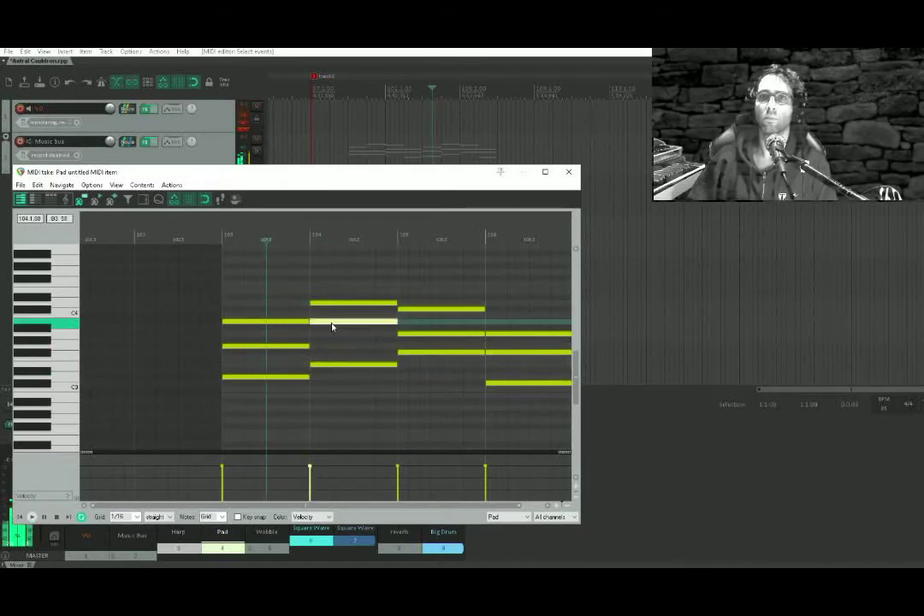
pyautogui.moveTo(330, 366); pyautogui.dragTo(329, 346)
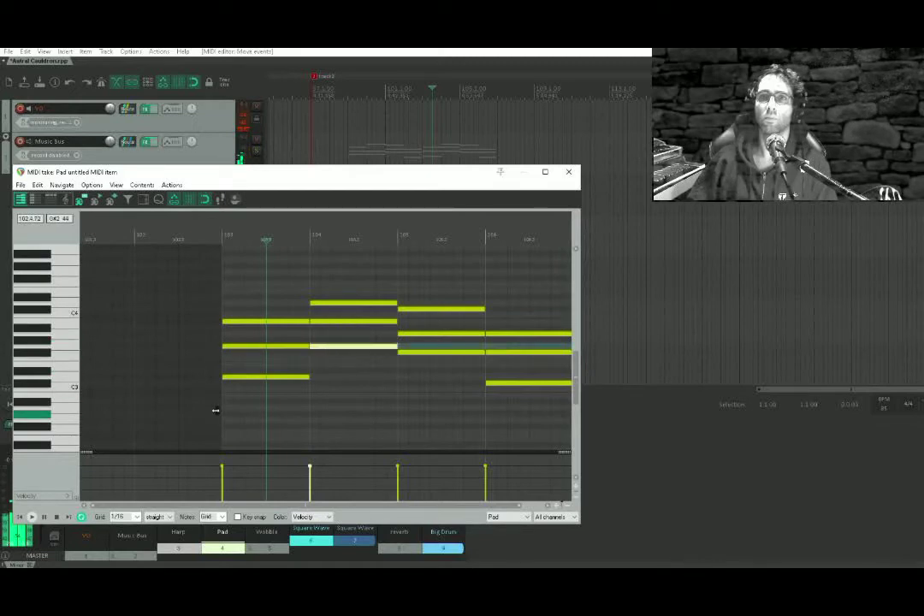
pyautogui.press('space')
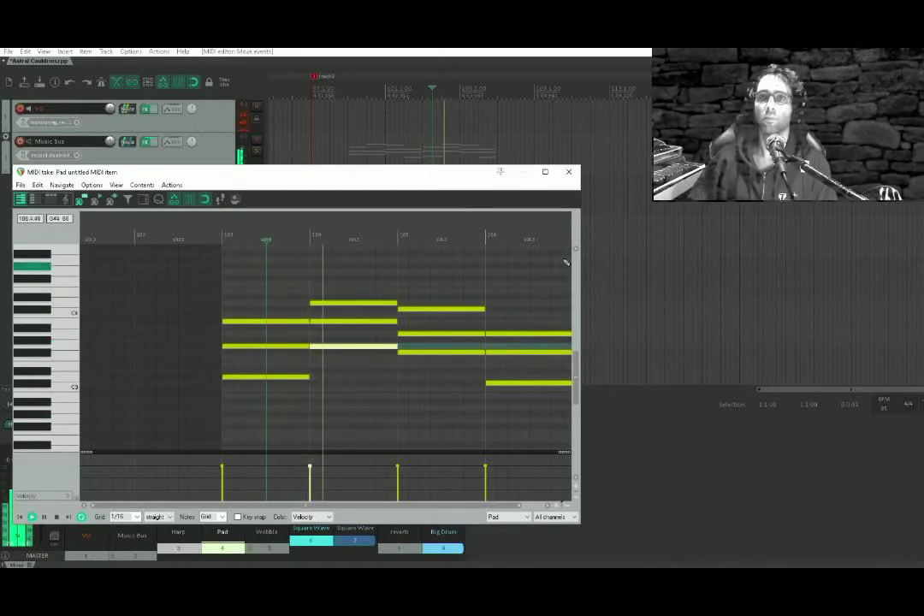
pyautogui.press('space')
pyautogui.click(568, 171)
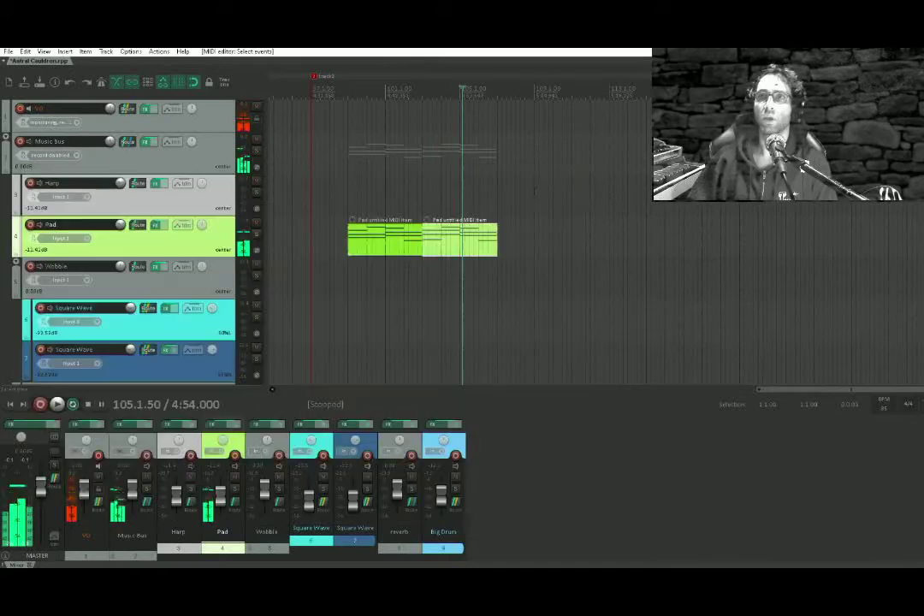
pyautogui.doubleClick(439, 247)
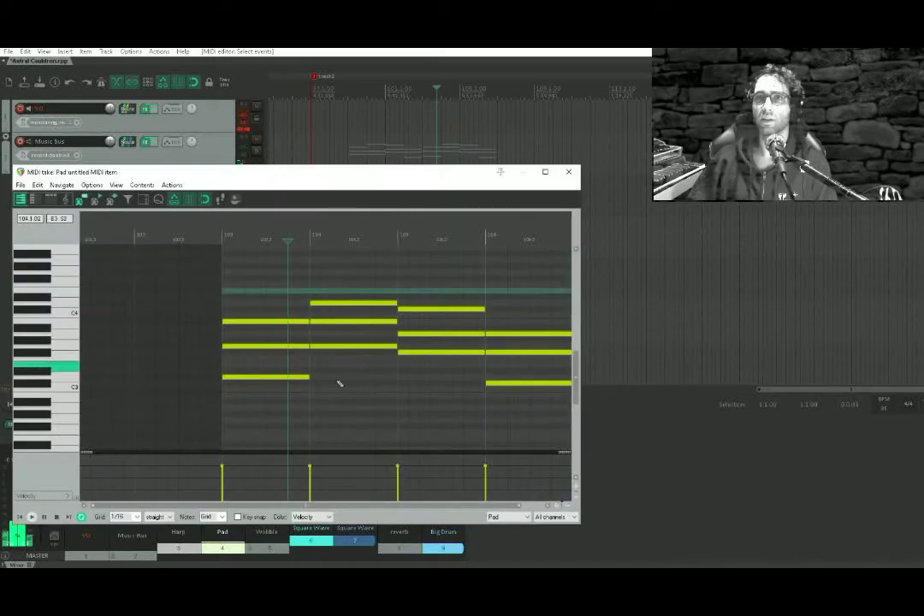
pyautogui.moveTo(324, 332); pyautogui.dragTo(356, 351)
pyautogui.press('Escape')
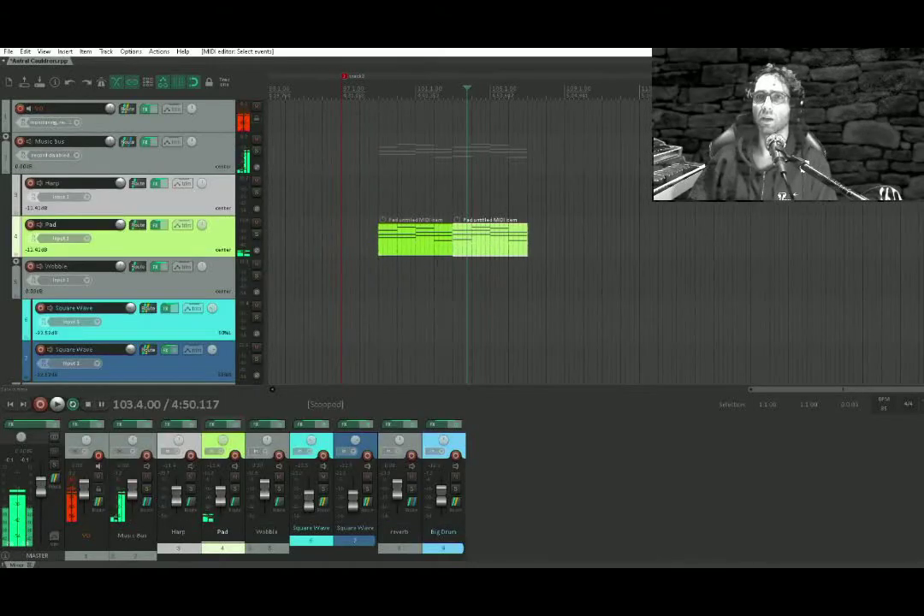
# In the first Pad item, split the held G3 and E3 notes at bar 100 into separate one-bar notes.
pyautogui.doubleClick(427, 241)
pyautogui.moveTo(299, 353); pyautogui.dragTo(326, 367)
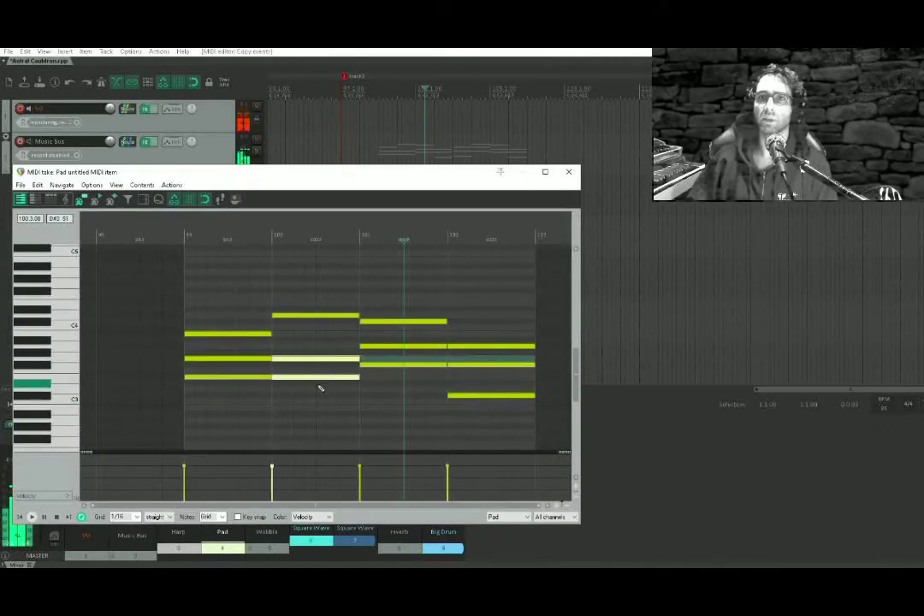
pyautogui.press('Escape')
pyautogui.click(380, 285)
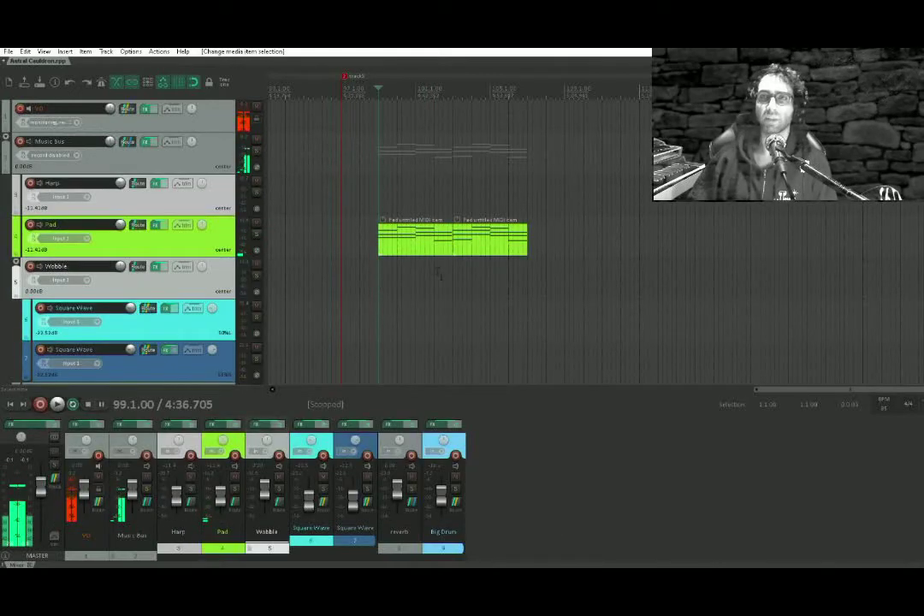
pyautogui.scroll(3, 444, 266)
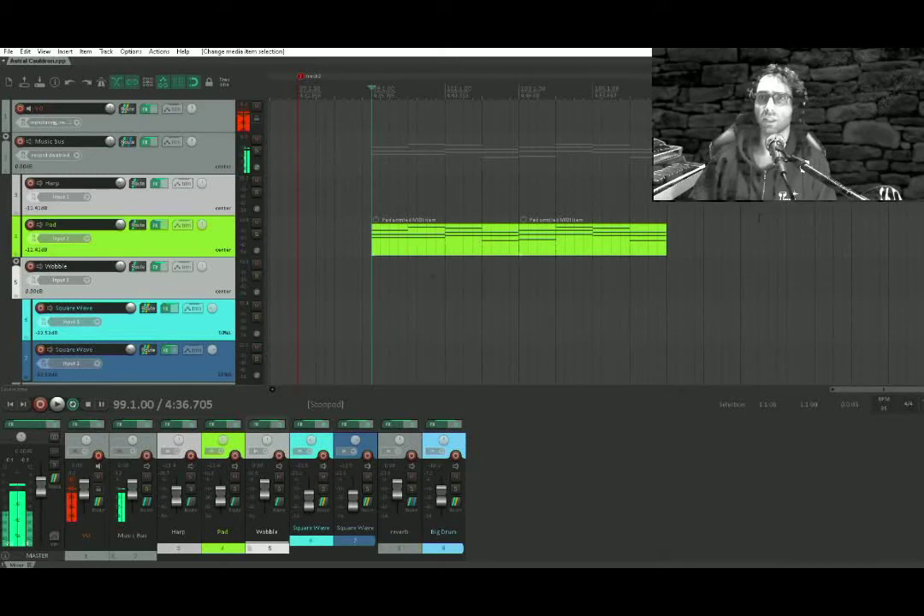
# Examine the lower G3 and E3 notes of the bar 99 and bar 100 chords in the first Pad item.
pyautogui.doubleClick(378, 229)
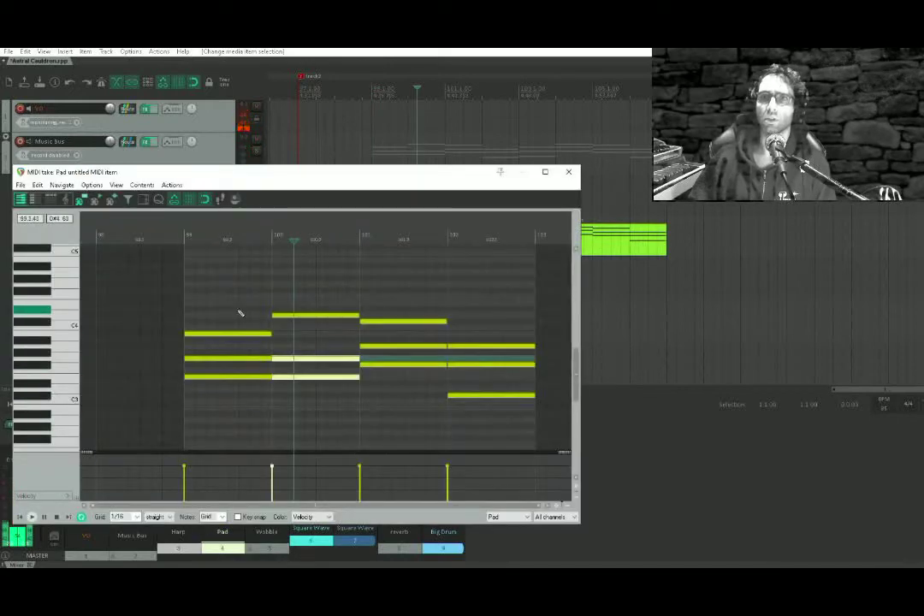
pyautogui.moveTo(246, 402); pyautogui.dragTo(245, 402)
pyautogui.click(298, 423)
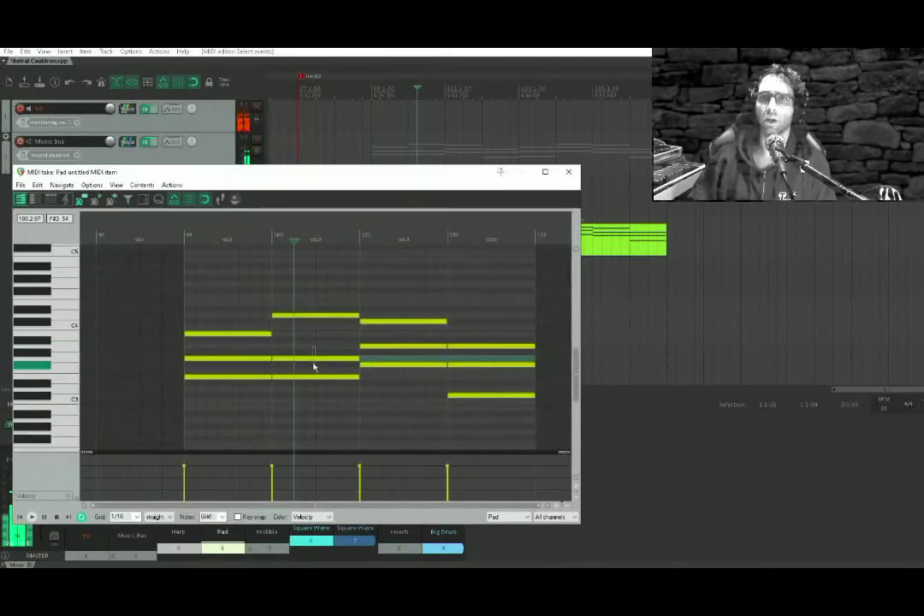
pyautogui.moveTo(313, 366); pyautogui.dragTo(312, 422)
pyautogui.moveTo(249, 347); pyautogui.dragTo(256, 399)
pyautogui.moveTo(315, 349); pyautogui.dragTo(306, 436)
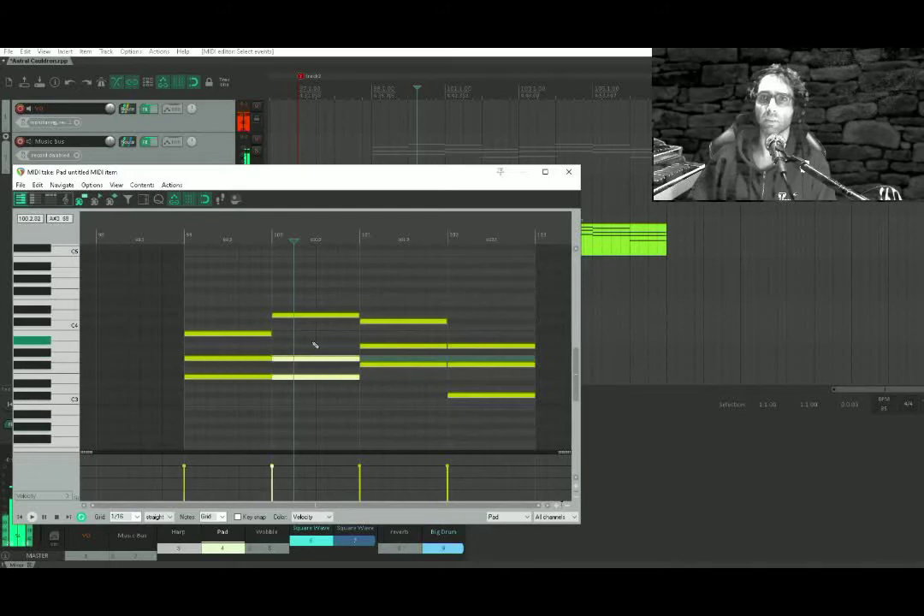
pyautogui.moveTo(259, 347); pyautogui.dragTo(253, 440)
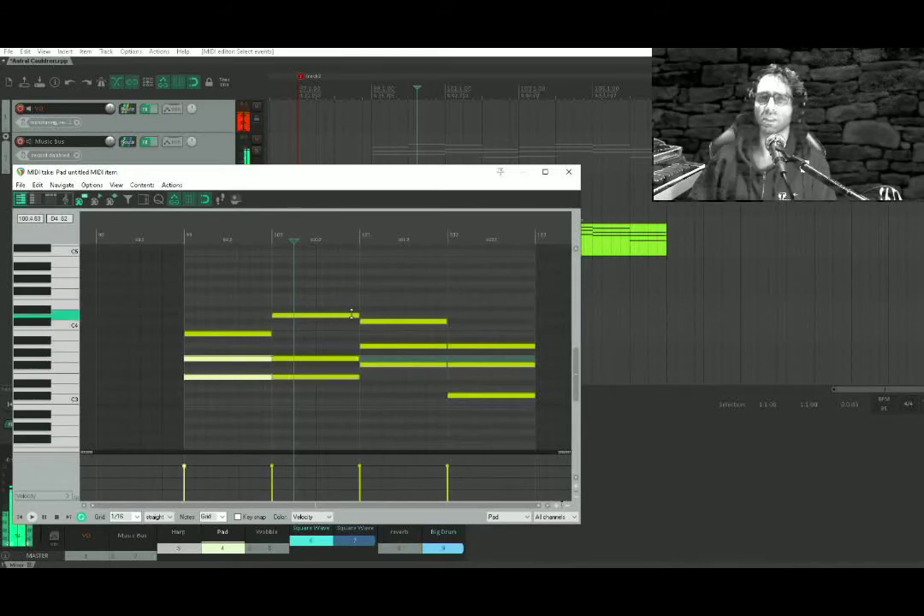
pyautogui.moveTo(342, 340); pyautogui.dragTo(338, 439)
pyautogui.click(568, 172)
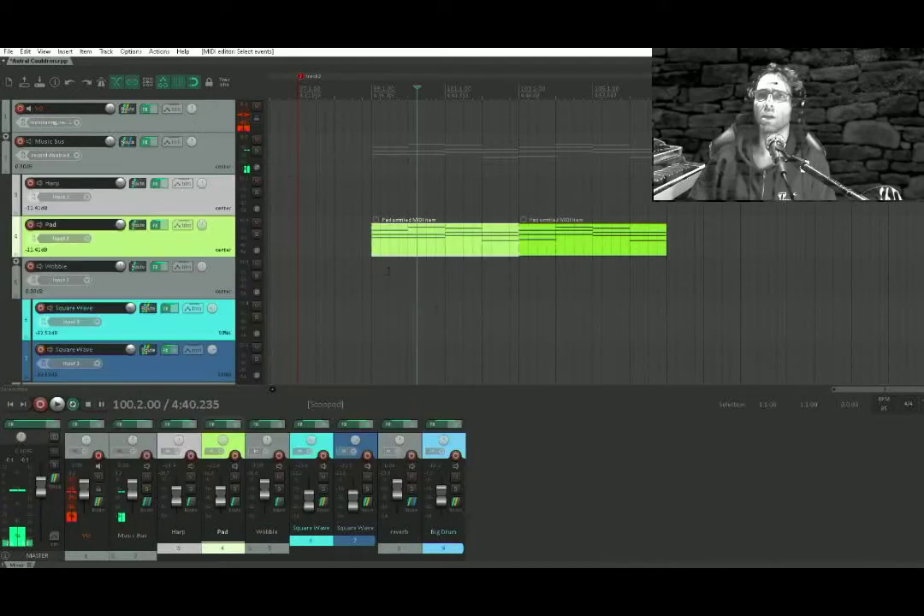
# Play both Pad items through from bar 99.
pyautogui.click(374, 273)
pyautogui.press('space')
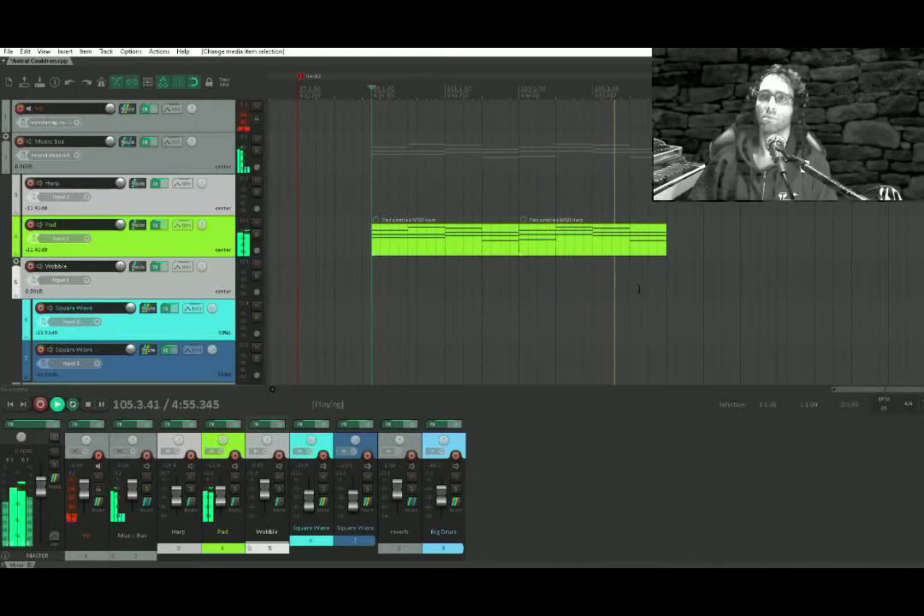
pyautogui.press('space')
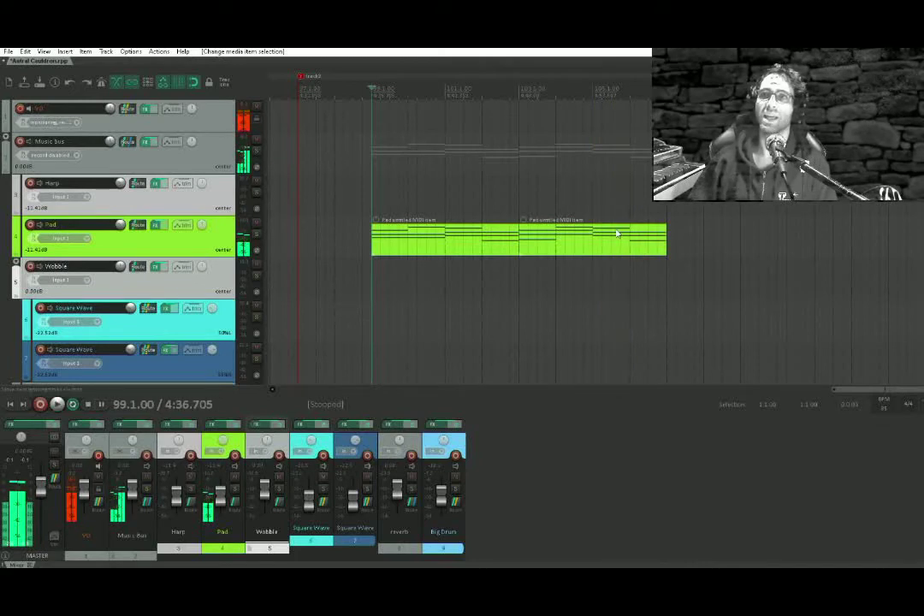
# Delete the bar 106 chord in the second Pad item and extend the bar 105 chord to end at bar 107.
pyautogui.doubleClick(629, 241)
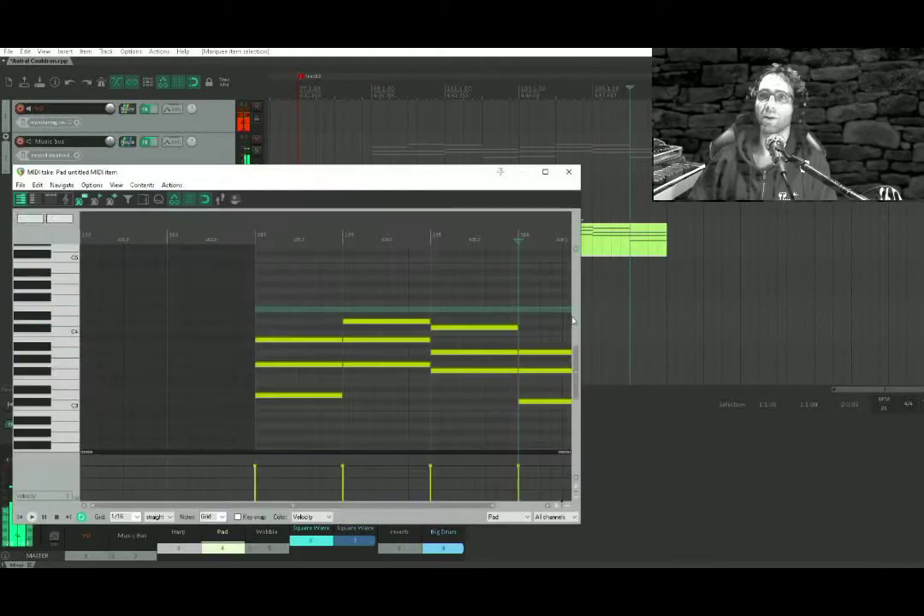
pyautogui.moveTo(539, 343); pyautogui.dragTo(384, 446)
pyautogui.press('Delete')
pyautogui.moveTo(321, 280); pyautogui.dragTo(287, 434)
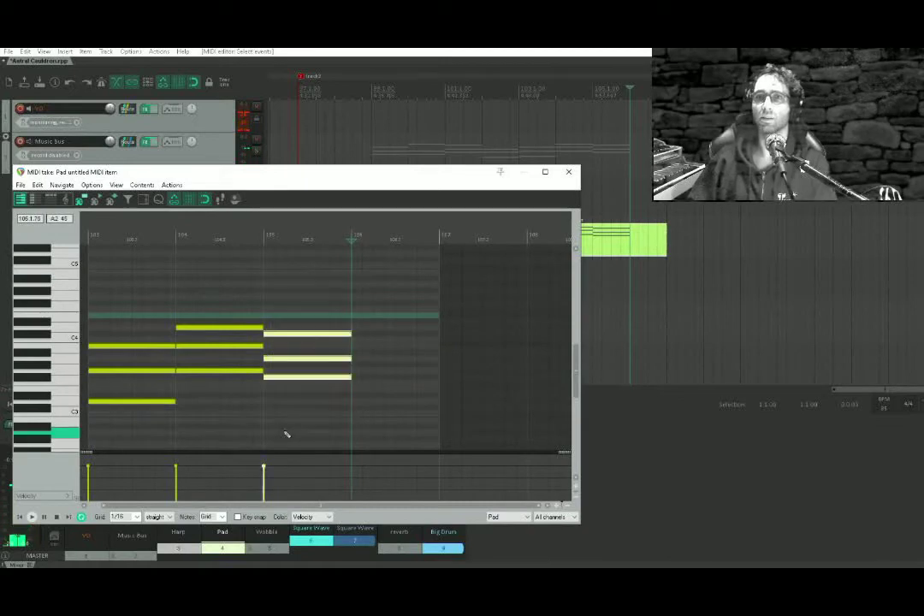
pyautogui.moveTo(351, 377); pyautogui.dragTo(438, 377)
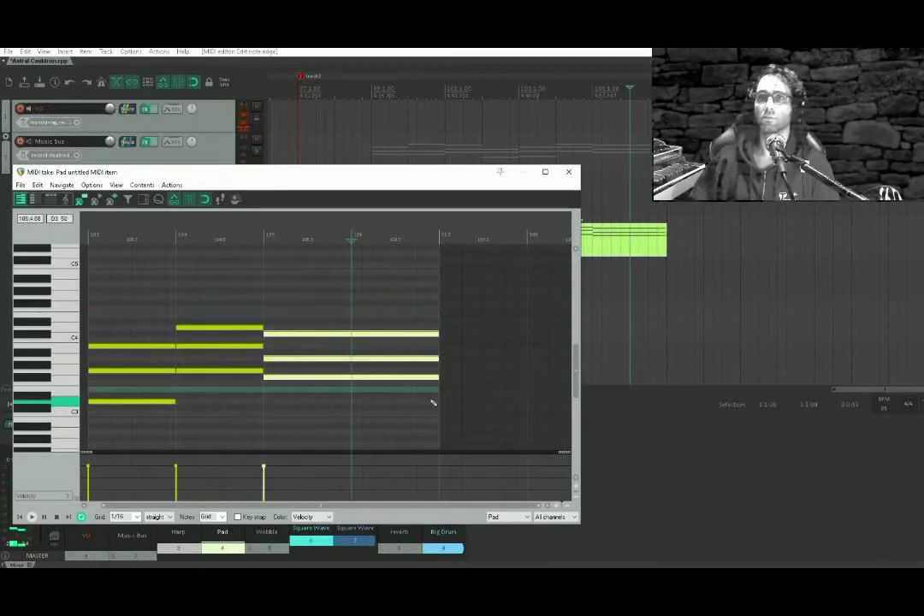
pyautogui.press('Escape')
# Duplicate both Pad items together to bar 107 and return the edit cursor to bar 99.
pyautogui.click(512, 272)
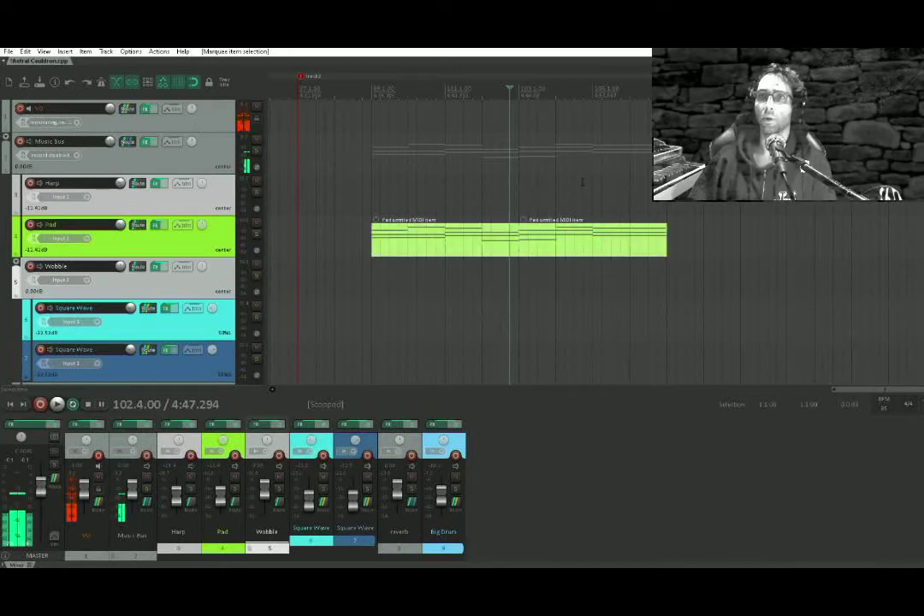
pyautogui.hotkey('ctrl', 'd')
pyautogui.scroll(-3, 552, 177)
pyautogui.moveTo(552, 177); pyautogui.dragTo(490, 177)
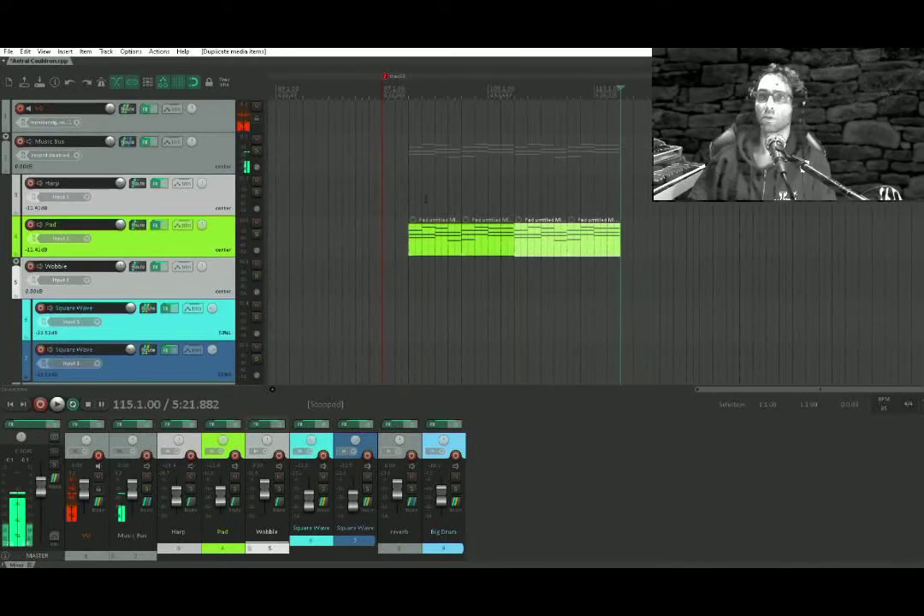
pyautogui.click(412, 202)
# Select all four Pad items and duplicate them to bar 115, filling the track up to bar 131.
pyautogui.scroll(3, 505, 255)
pyautogui.scroll(-2, 504, 254)
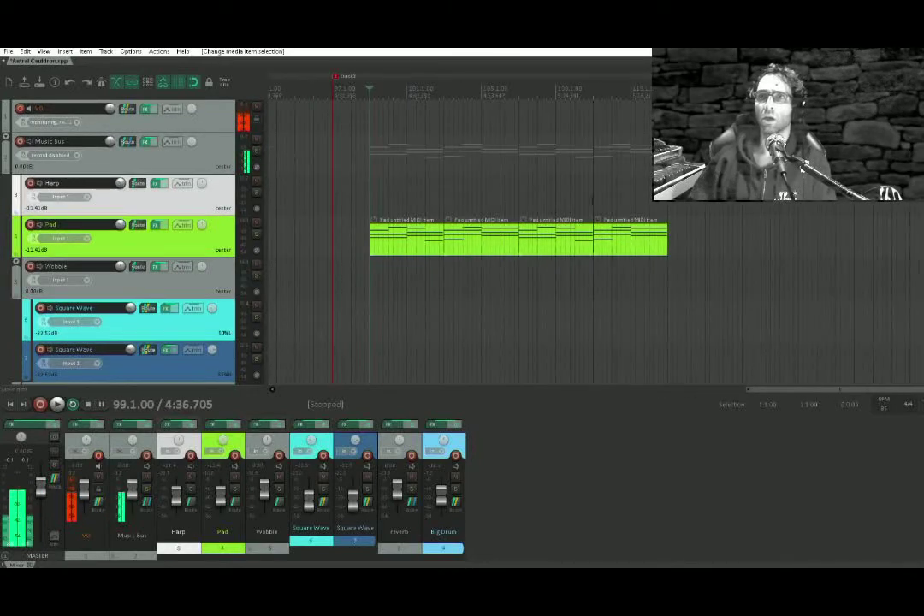
pyautogui.moveTo(685, 200); pyautogui.dragTo(475, 336)
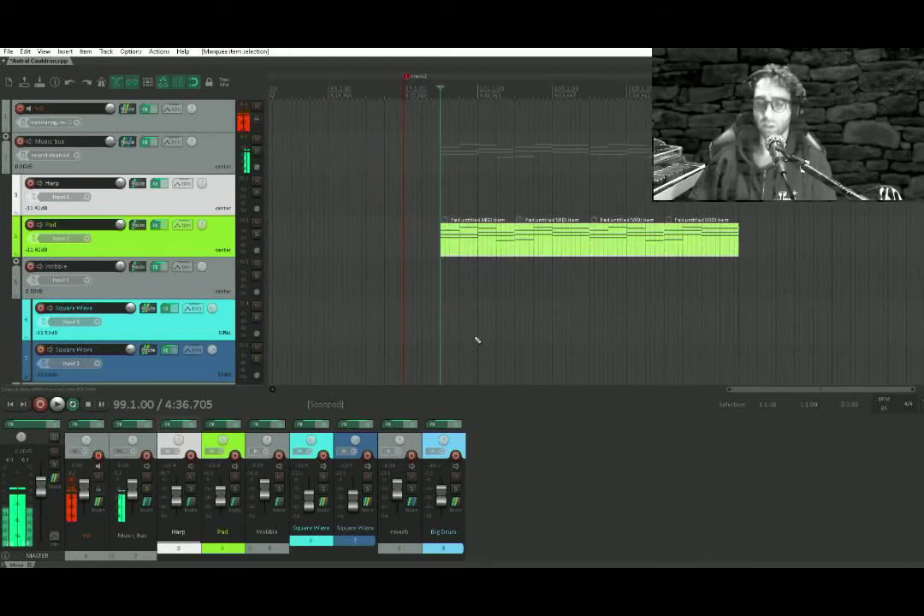
pyautogui.hotkey('ctrl', 'd')
pyautogui.scroll(-3, 477, 340)
pyautogui.scroll(4, 511, 286)
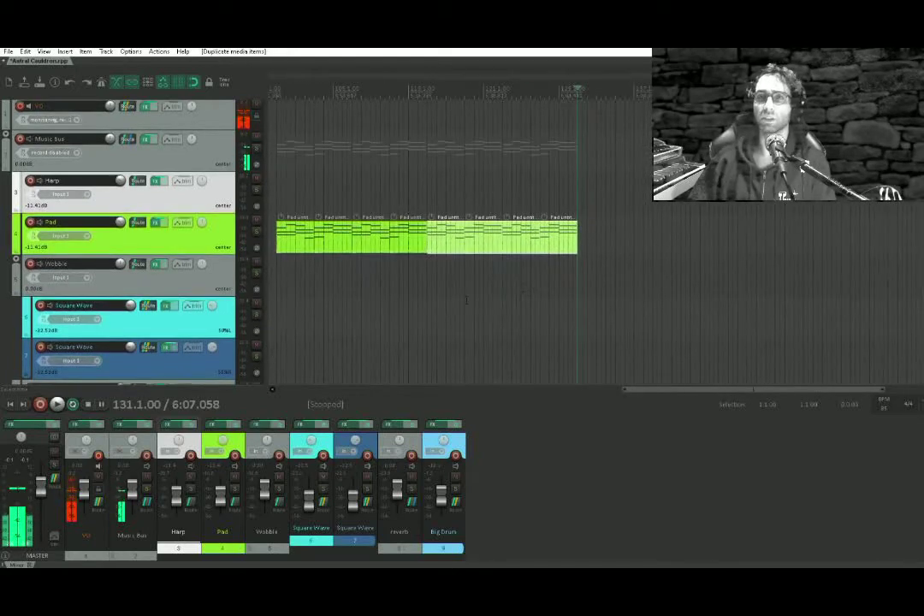
pyautogui.hscroll(-3, 467, 299)
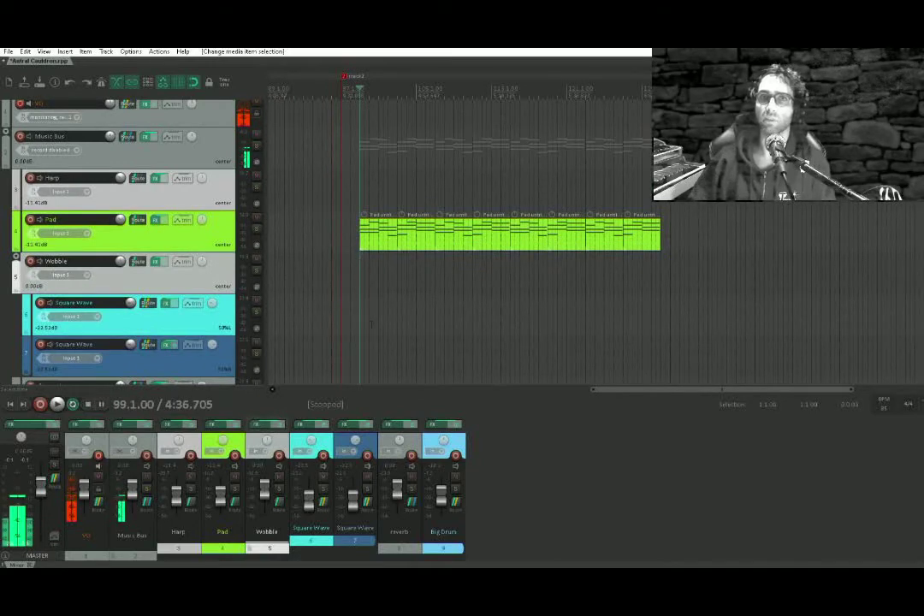
# Play the repeated Pad progression from bar 99 while reviewing the other instrument tracks.
pyautogui.press('space')
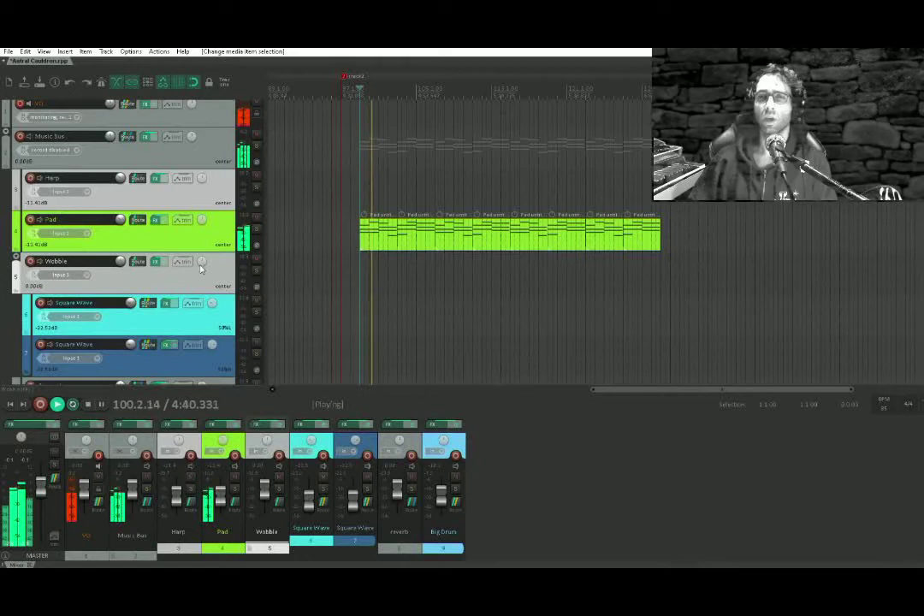
pyautogui.scroll(-3, 157, 274)
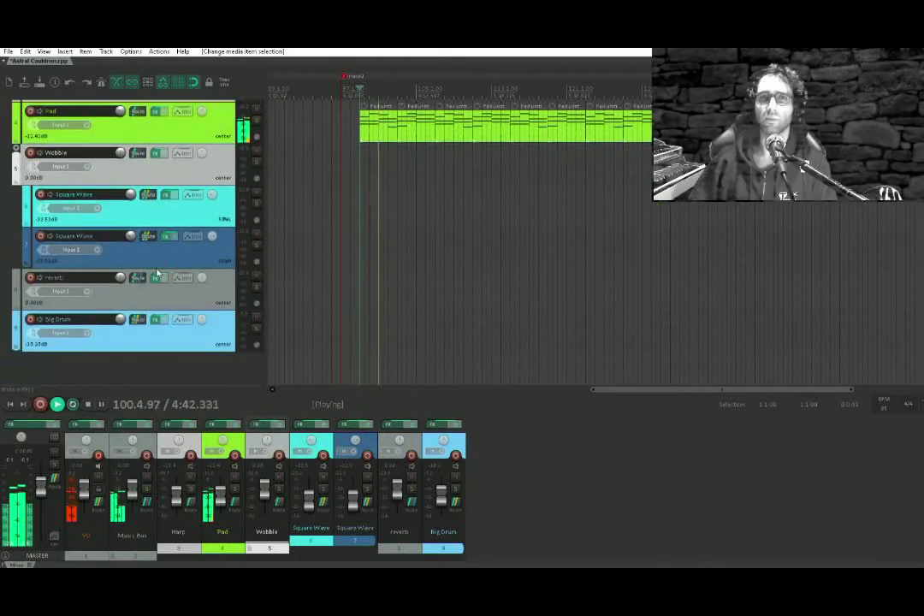
pyautogui.scroll(1, 167, 308)
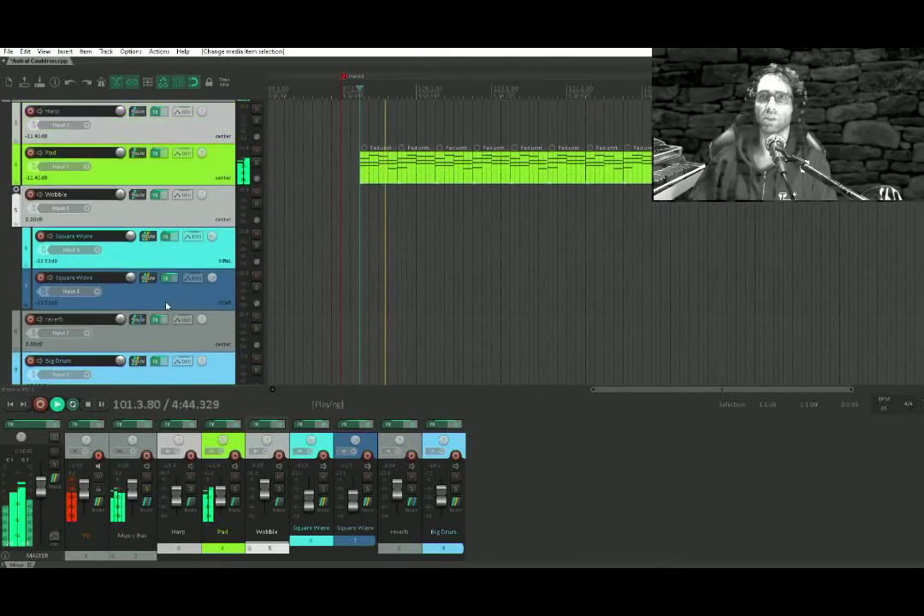
pyautogui.scroll(-1, 176, 297)
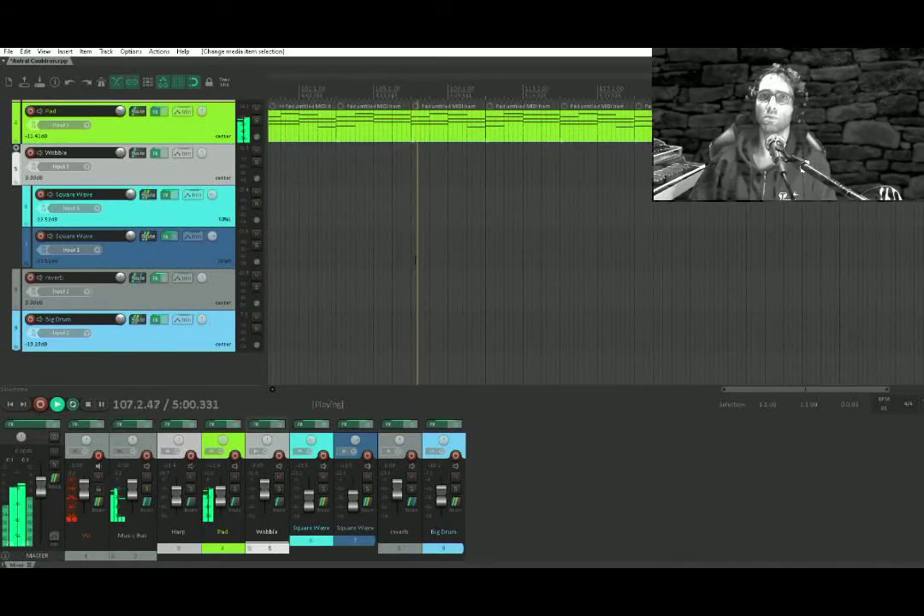
pyautogui.press('space')
# Draw a Big Drum MIDI item from bar 107 to bar 111 and audition a short low G1 note at its start.
pyautogui.click(417, 338)
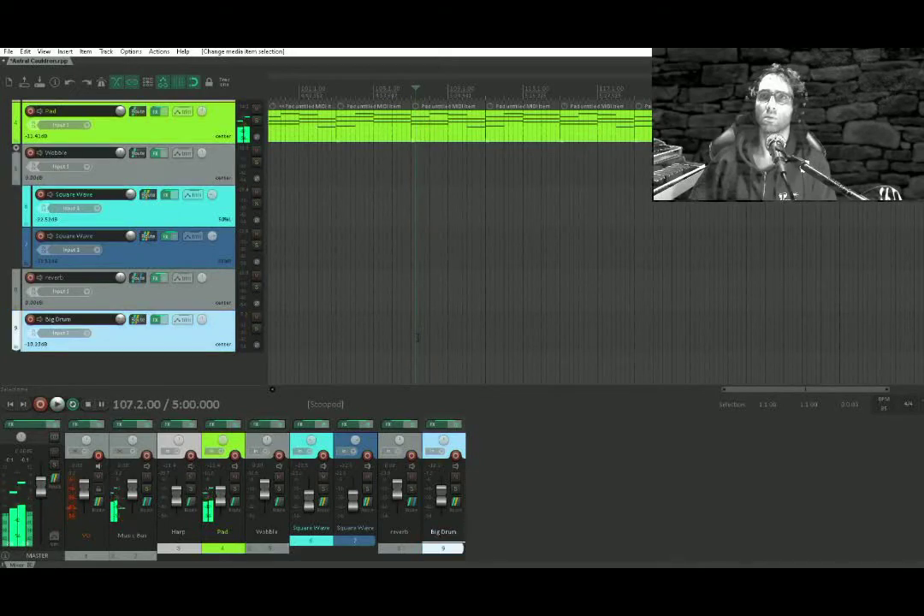
pyautogui.click(412, 342)
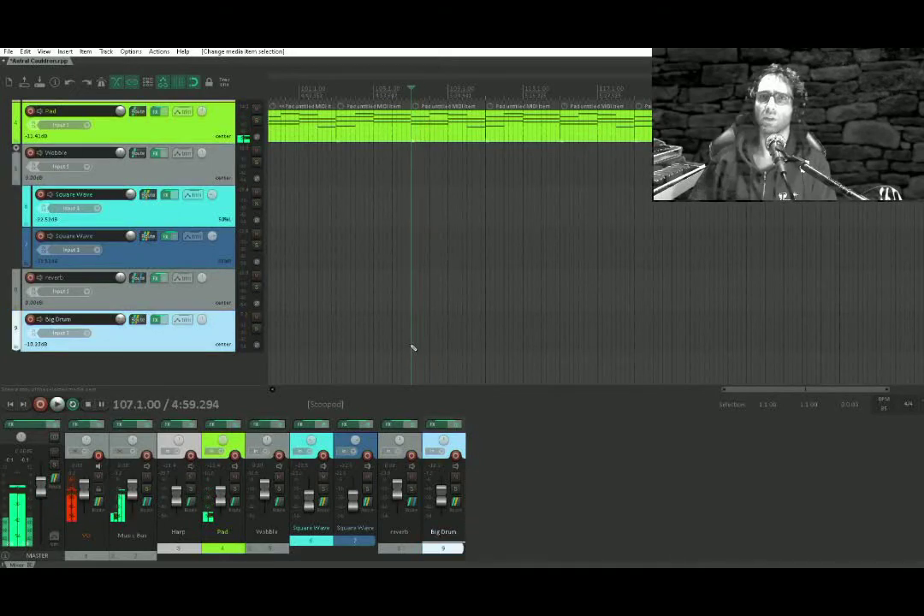
pyautogui.moveTo(412, 347); pyautogui.dragTo(458, 332)
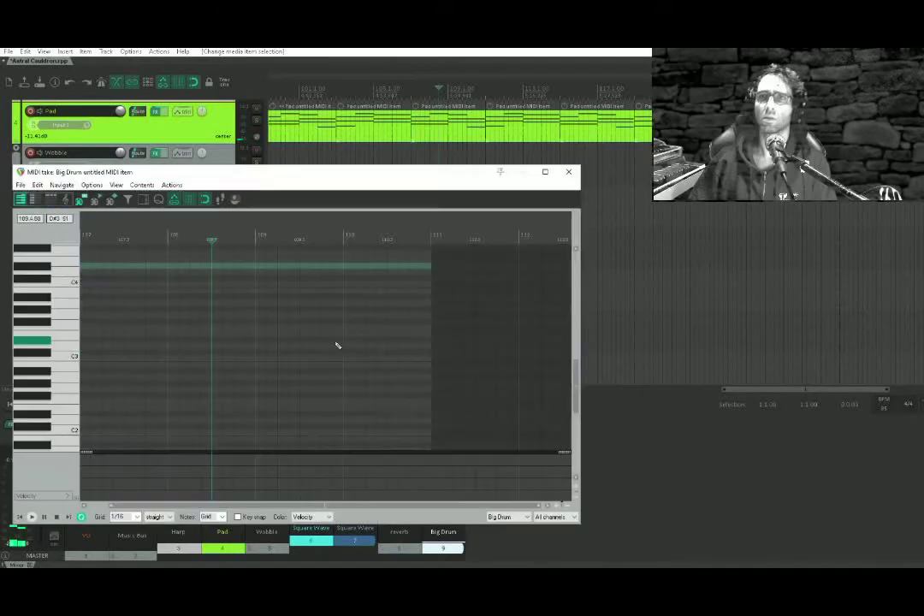
pyautogui.click(239, 384)
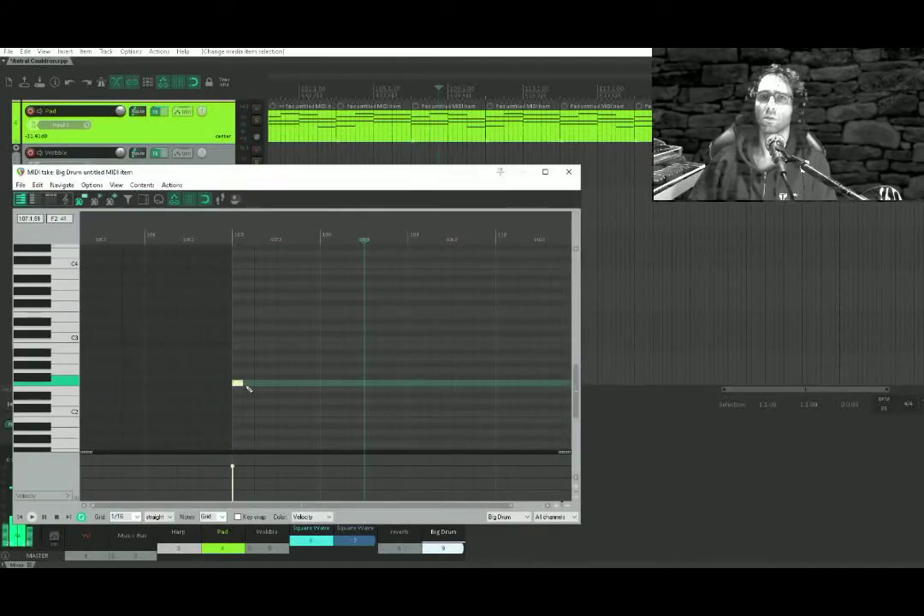
pyautogui.moveTo(246, 386); pyautogui.dragTo(237, 444)
pyautogui.click(201, 437)
pyautogui.press('space')
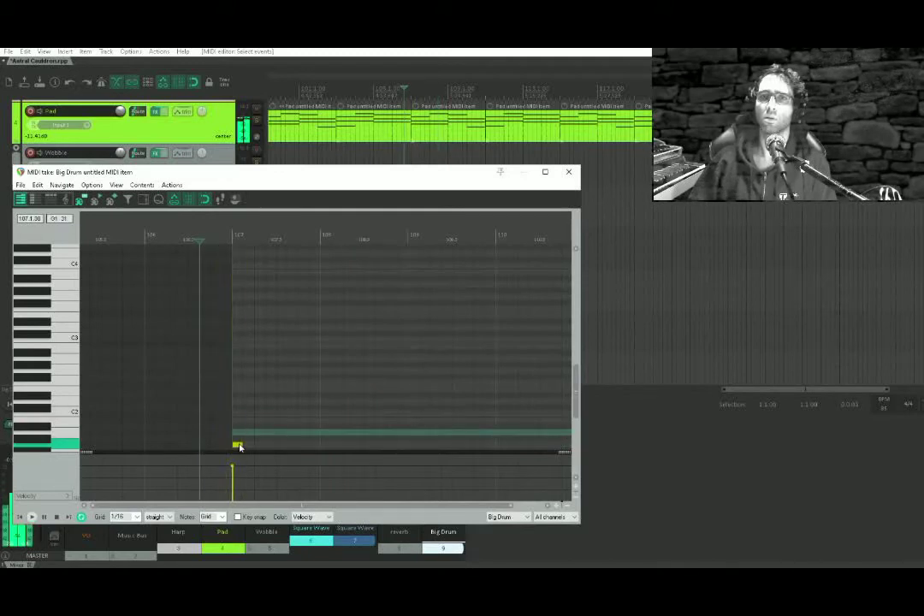
# Build a Big Drum rhythm of one-beat C3 notes at 107.1, 107.3 and 107.4, and play it against the Pad.
pyautogui.moveTo(238, 444); pyautogui.dragTo(244, 340)
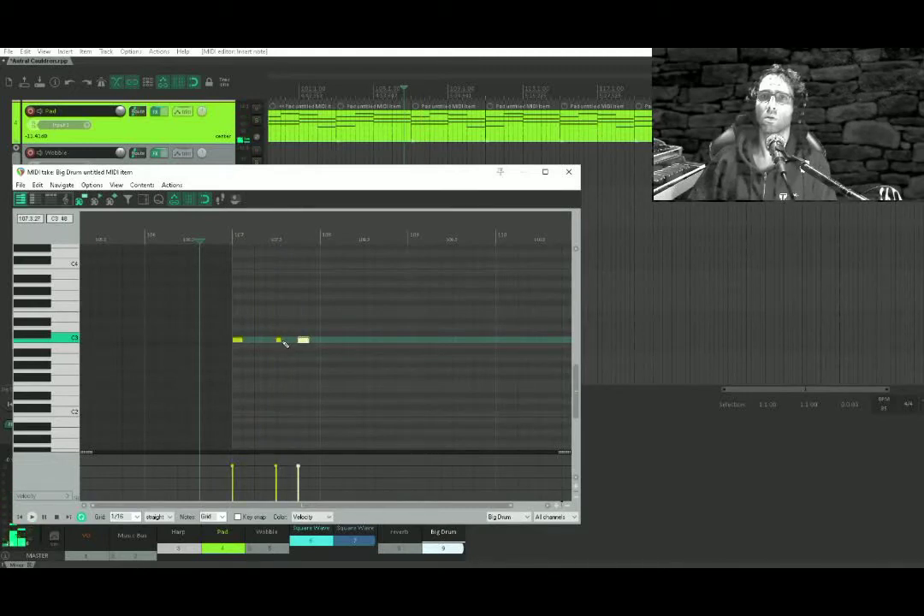
pyautogui.scroll(3, 284, 343)
pyautogui.moveTo(282, 341); pyautogui.dragTo(502, 321)
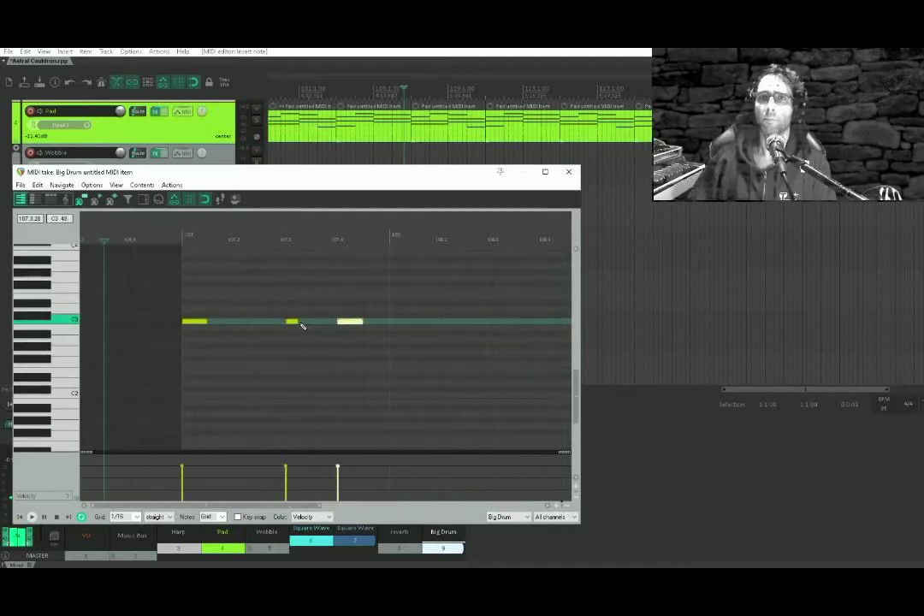
pyautogui.moveTo(412, 299)
pyautogui.mouseDown()
pyautogui.moveTo(191, 358)
pyautogui.moveTo(220, 323)
pyautogui.moveTo(233, 323)
pyautogui.mouseUp()
pyautogui.click(136, 357)
pyautogui.press('space')
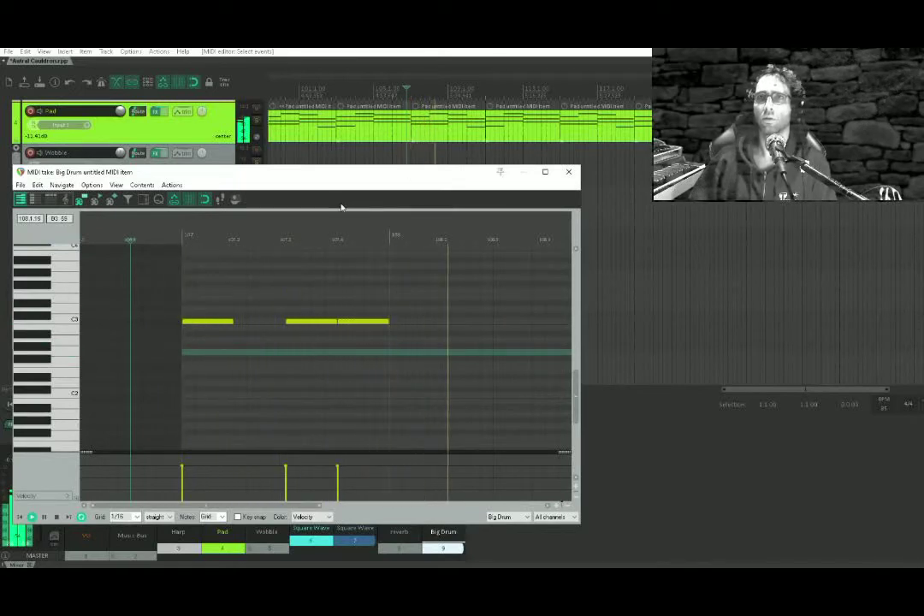
# Replay the drum rhythm from just before bar 107 and try adjusting the notes around 107.3 and 107.4.
pyautogui.press('space')
pyautogui.click(114, 347)
pyautogui.moveTo(278, 311); pyautogui.dragTo(378, 331)
pyautogui.press('space')
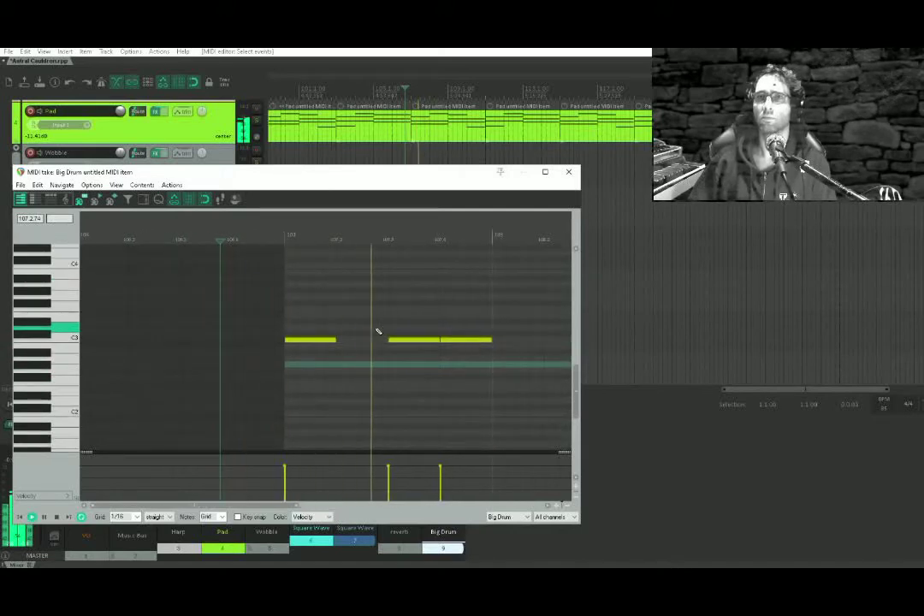
pyautogui.press('space')
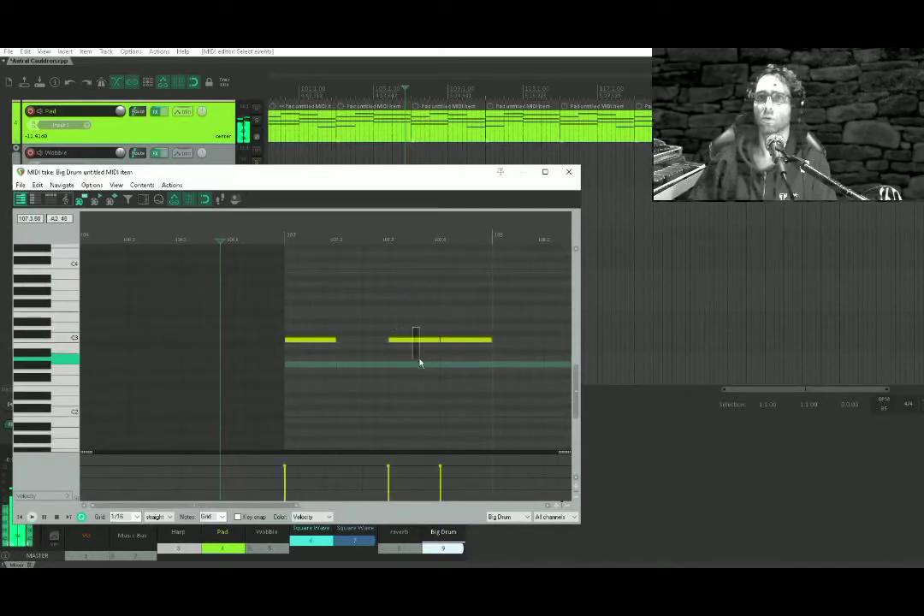
pyautogui.click(435, 339)
pyautogui.moveTo(436, 340)
pyautogui.mouseDown()
pyautogui.moveTo(418, 332)
pyautogui.moveTo(420, 344)
pyautogui.mouseUp()
pyautogui.press('space')
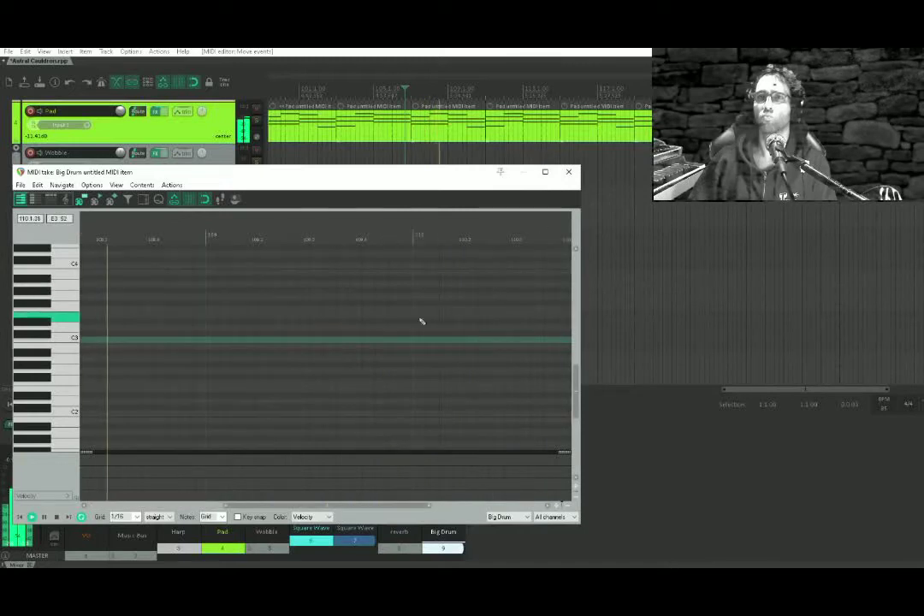
# Delete all the drum notes and remove the Big Drum item at bar 107.
pyautogui.press('space')
pyautogui.moveTo(391, 302); pyautogui.dragTo(157, 423)
pyautogui.press('Delete')
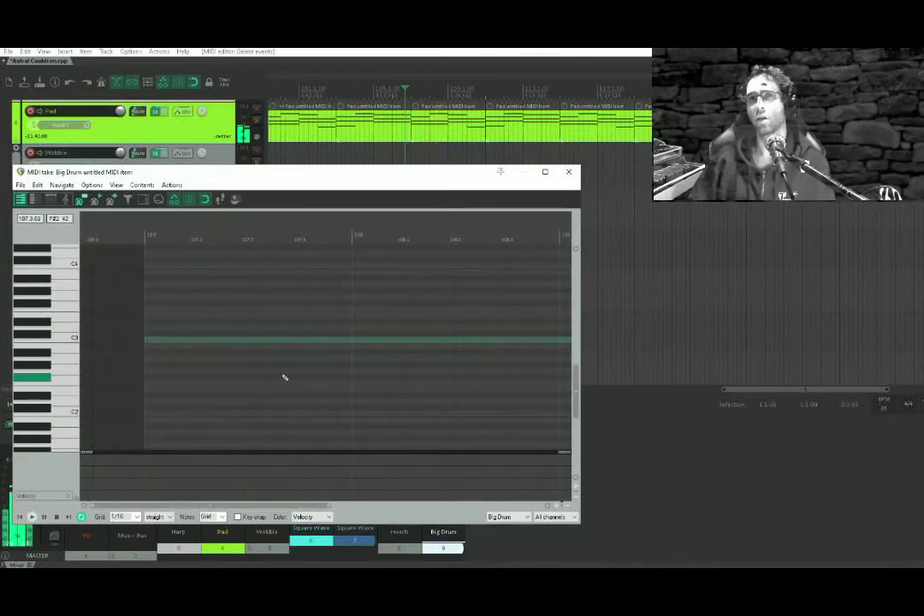
pyautogui.press('Escape')
pyautogui.click(409, 292)
pyautogui.press('space')
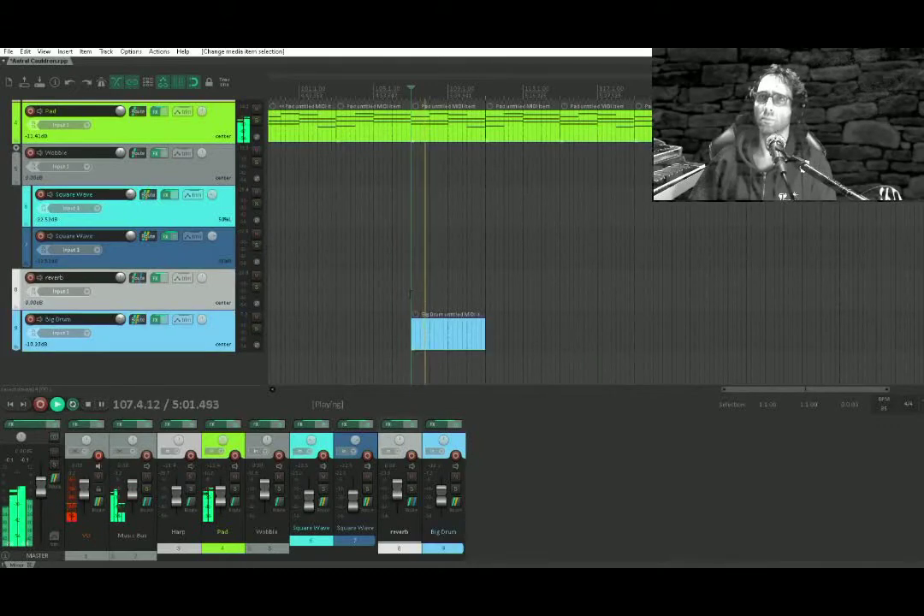
pyautogui.click(456, 341)
pyautogui.press('Delete')
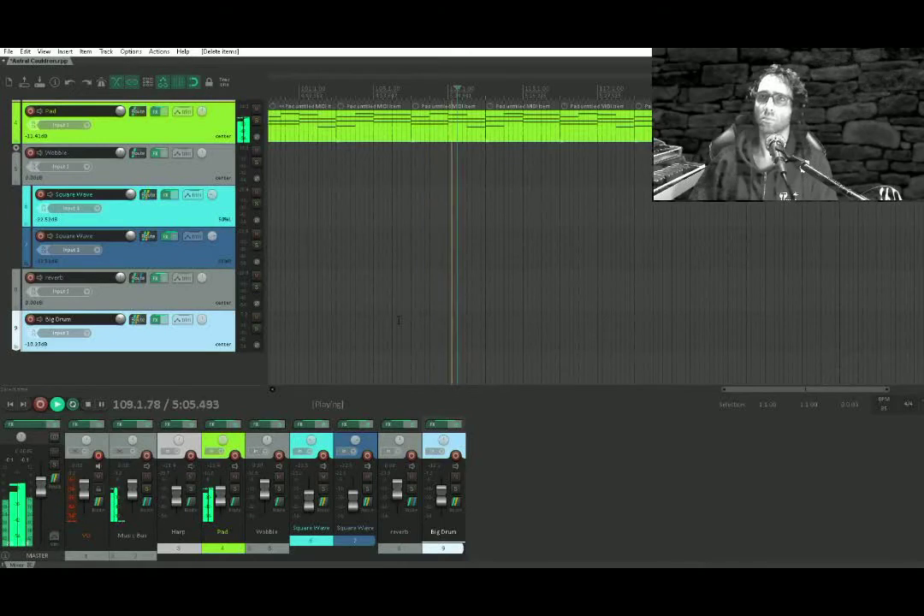
# Draw a MIDI item on the first Square Wave track from bar 107 to bar 111 and open it for note editing.
pyautogui.moveTo(399, 321); pyautogui.dragTo(603, 299)
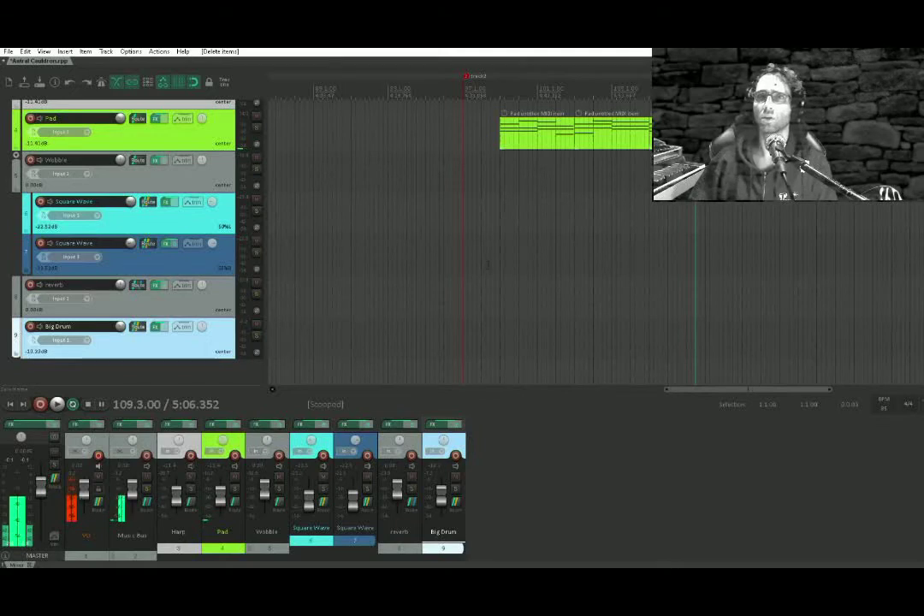
pyautogui.click(499, 219)
pyautogui.click(655, 214)
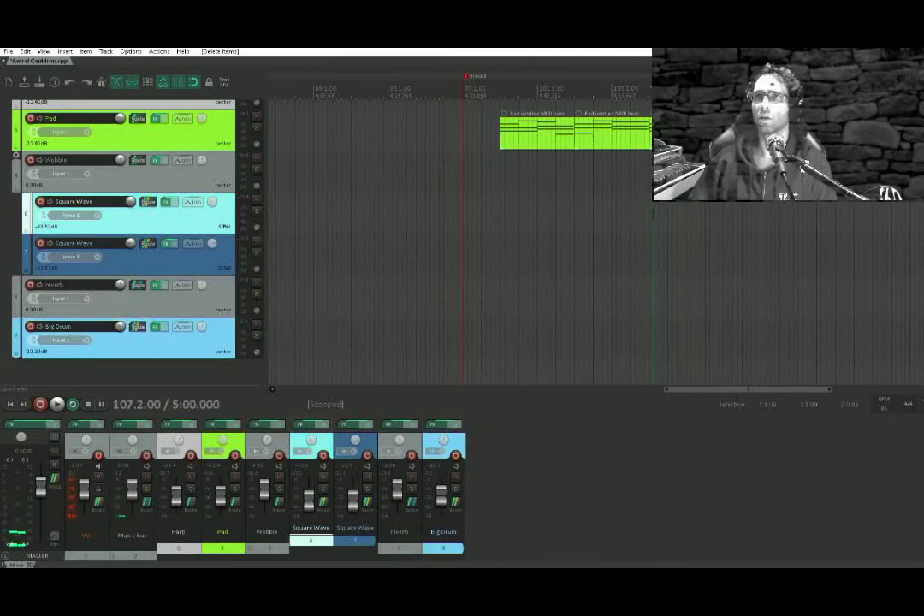
pyautogui.click(647, 215)
pyautogui.click(649, 217)
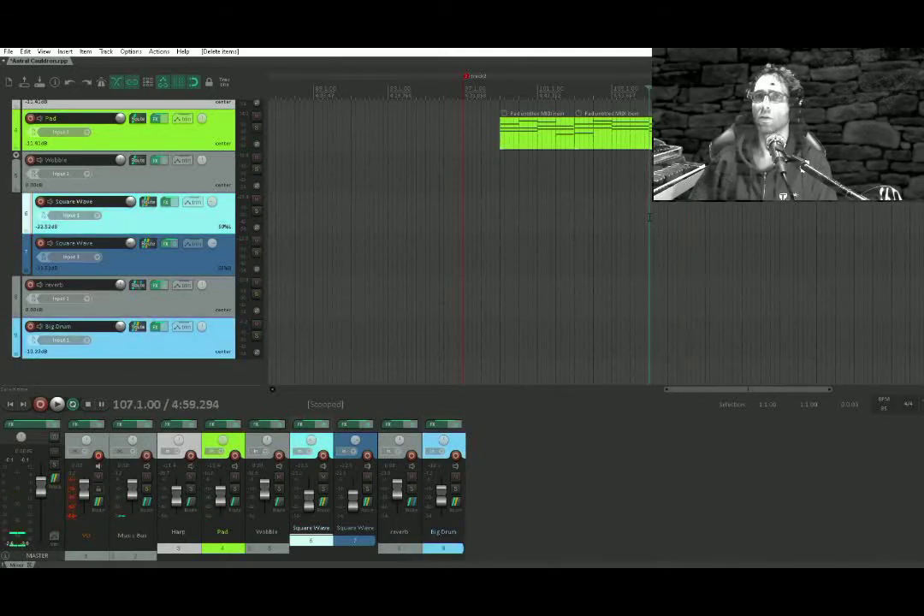
pyautogui.moveTo(653, 218); pyautogui.dragTo(722, 219)
pyautogui.doubleClick(687, 220)
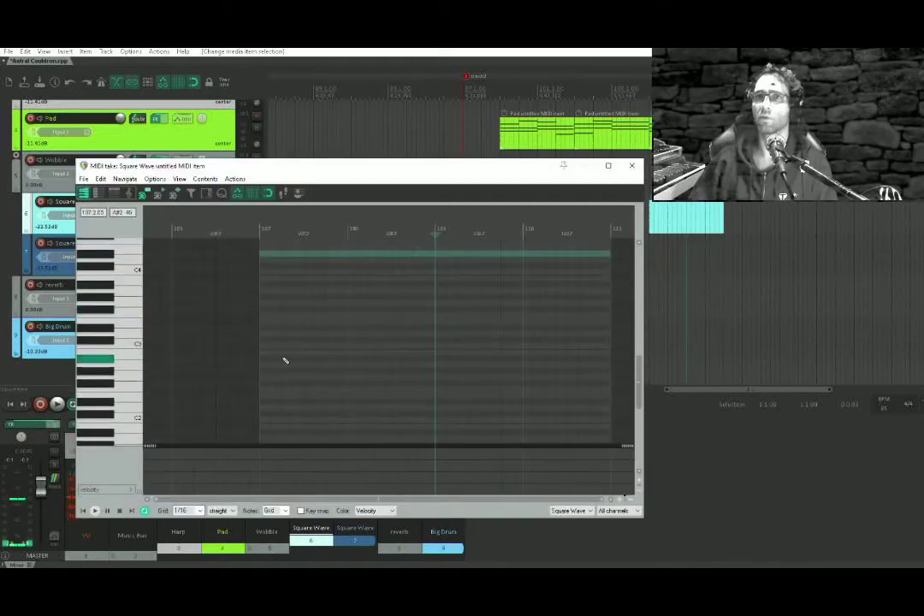
# Enter a two-beat B2 followed by one-beat C#3 and D3 notes in bar 107, playing back the phrase.
pyautogui.moveTo(260, 351)
pyautogui.mouseDown()
pyautogui.moveTo(284, 353)
pyautogui.moveTo(290, 366)
pyautogui.moveTo(301, 354)
pyautogui.mouseUp()
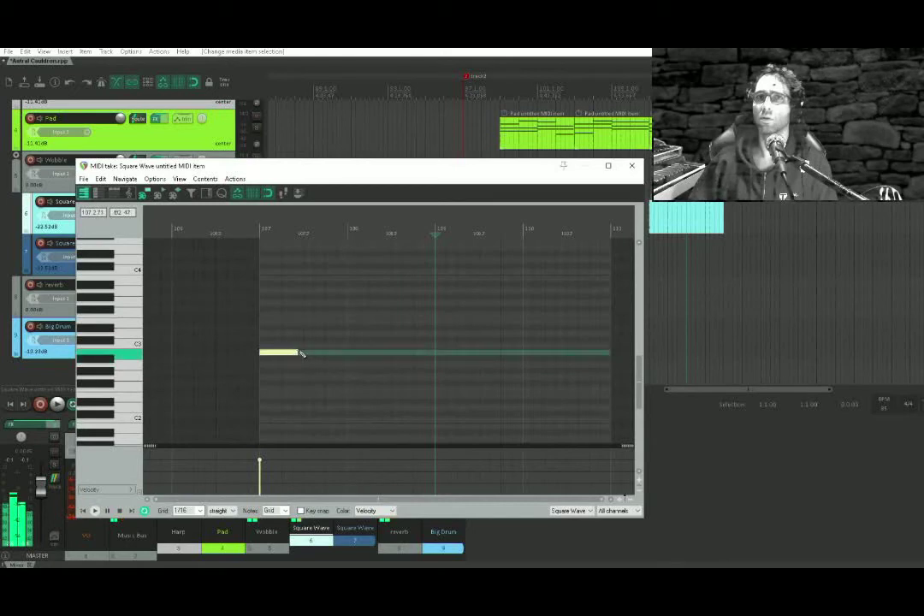
pyautogui.click(233, 352)
pyautogui.press('space')
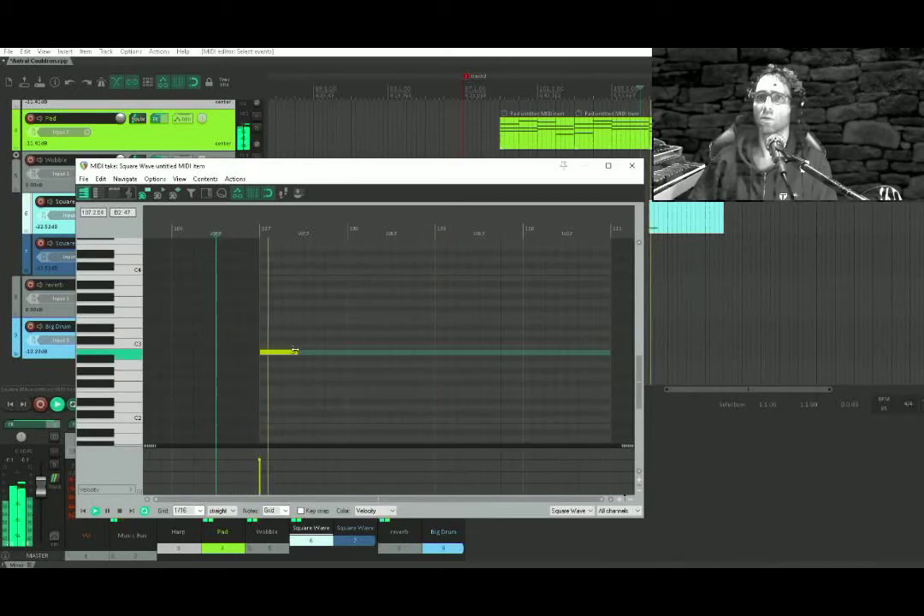
pyautogui.moveTo(294, 352)
pyautogui.mouseDown()
pyautogui.moveTo(367, 373)
pyautogui.moveTo(363, 356)
pyautogui.moveTo(409, 351)
pyautogui.mouseUp()
pyautogui.scroll(3, 264, 358)
pyautogui.press('space')
pyautogui.press('space')
pyautogui.press('space')
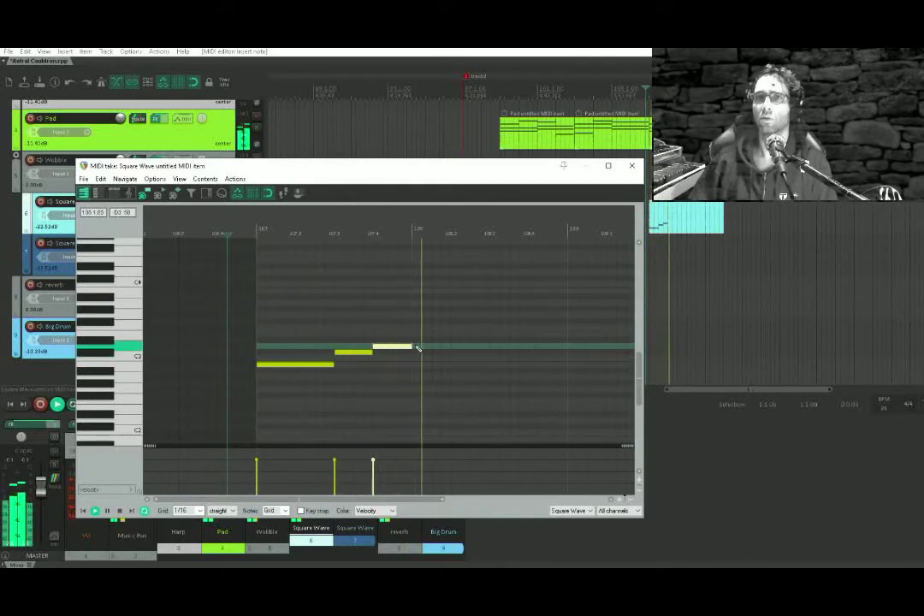
pyautogui.press('space')
# Continue the melody in bar 108 with a two-beat E3 and one-beat D3 and C#3 notes, playing it back.
pyautogui.moveTo(413, 335); pyautogui.dragTo(453, 335)
pyautogui.press('space')
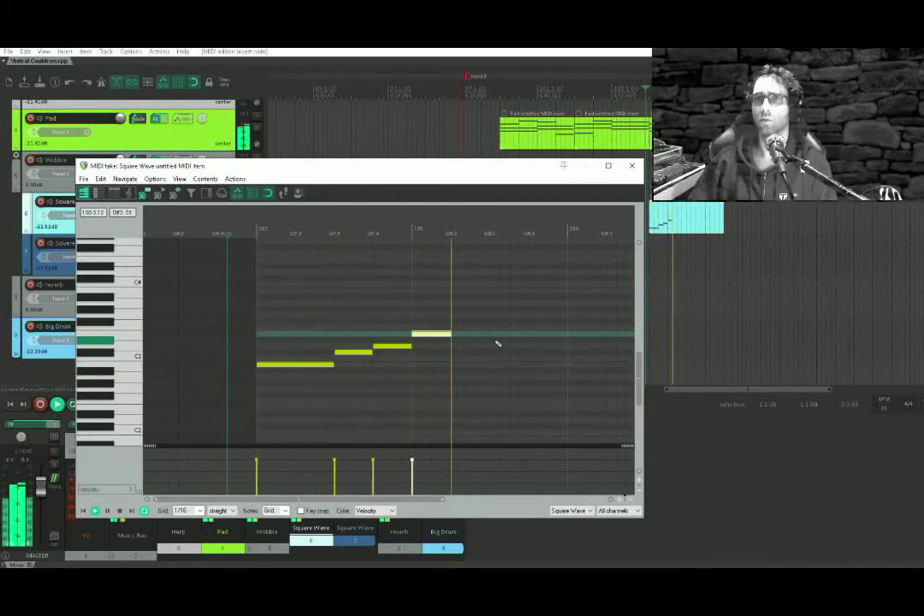
pyautogui.moveTo(450, 332)
pyautogui.mouseDown()
pyautogui.moveTo(485, 332)
pyautogui.moveTo(550, 358)
pyautogui.moveTo(567, 359)
pyautogui.moveTo(563, 352)
pyautogui.mouseUp()
pyautogui.press('space')
pyautogui.click(464, 382)
pyautogui.press('space')
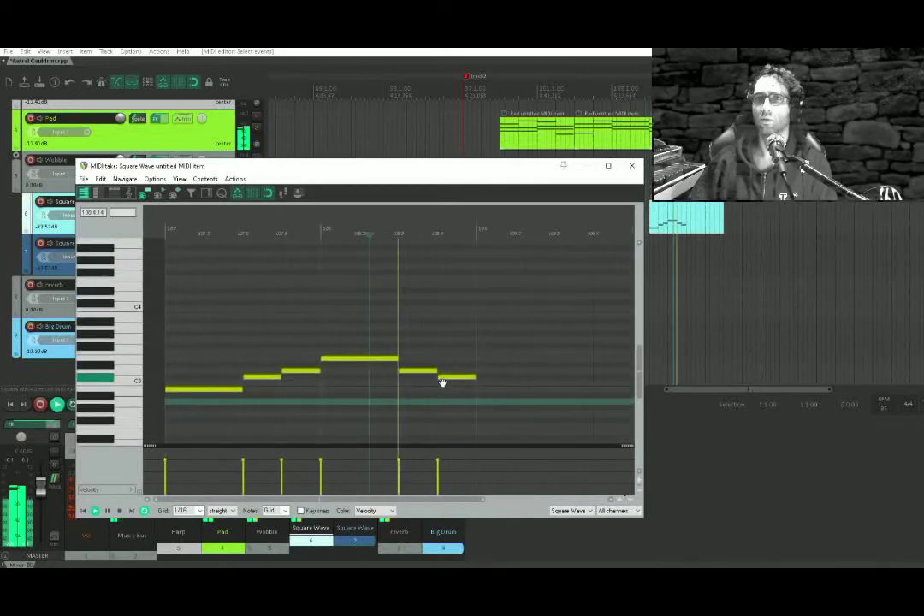
pyautogui.press('space')
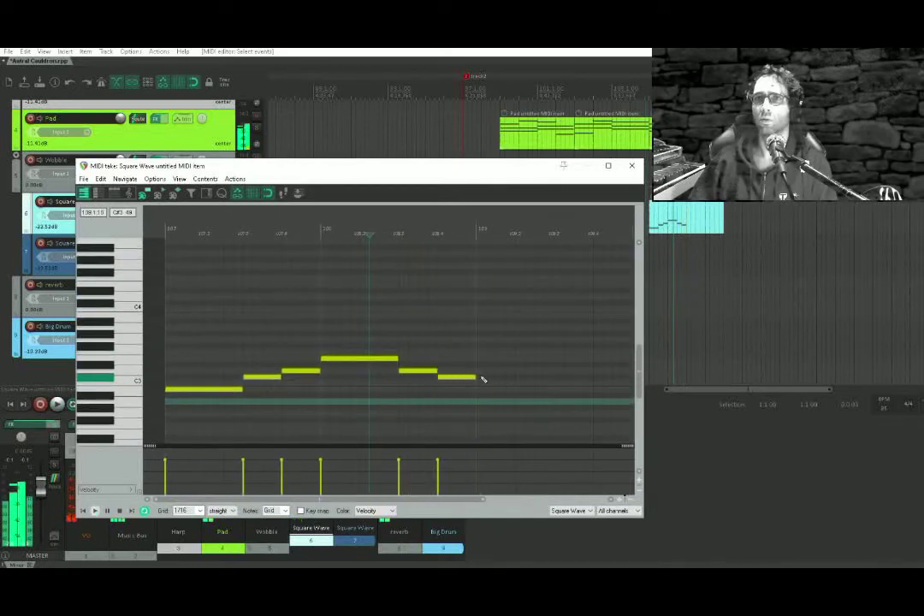
# Fill bar 109 with a two-beat C#3 and one-beat B2 and A2 notes, and play the descent.
pyautogui.moveTo(482, 378)
pyautogui.mouseDown()
pyautogui.moveTo(514, 378)
pyautogui.moveTo(481, 396)
pyautogui.moveTo(539, 420)
pyautogui.mouseUp()
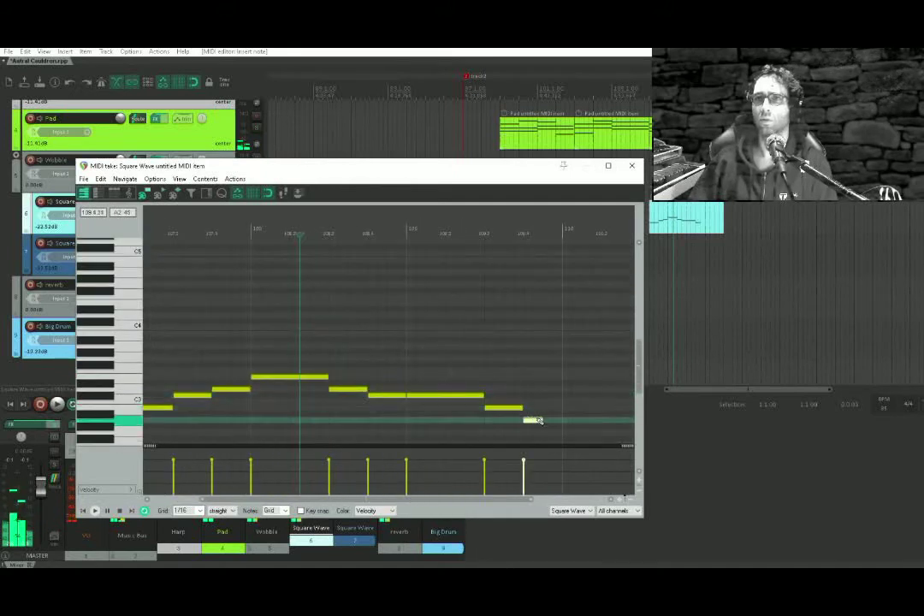
pyautogui.click(387, 407)
pyautogui.press('space')
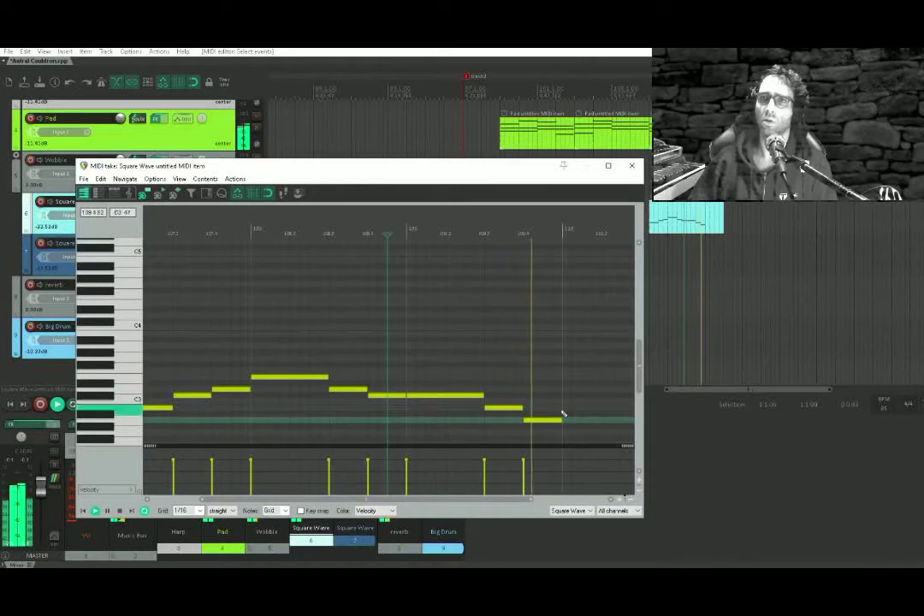
# Complete bar 110 with a two-beat A2 and one-beat B2 and C#3 notes.
pyautogui.moveTo(566, 421); pyautogui.dragTo(630, 426)
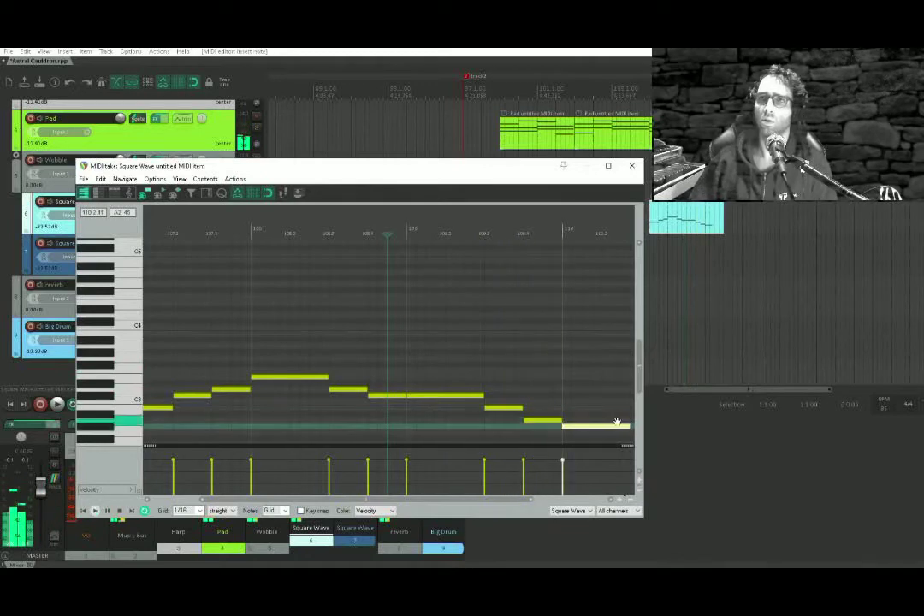
pyautogui.hscroll(3, 616, 423)
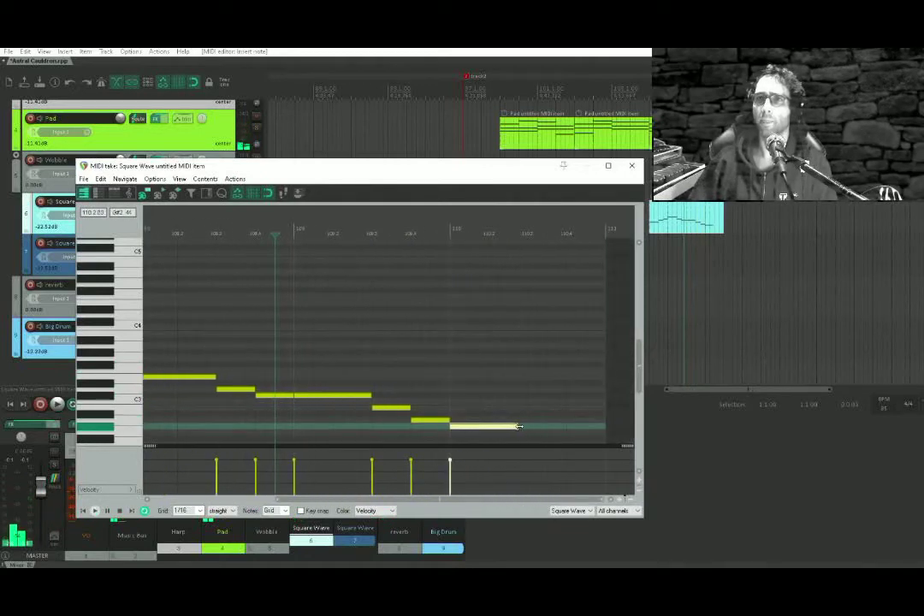
pyautogui.moveTo(519, 431); pyautogui.dragTo(522, 423)
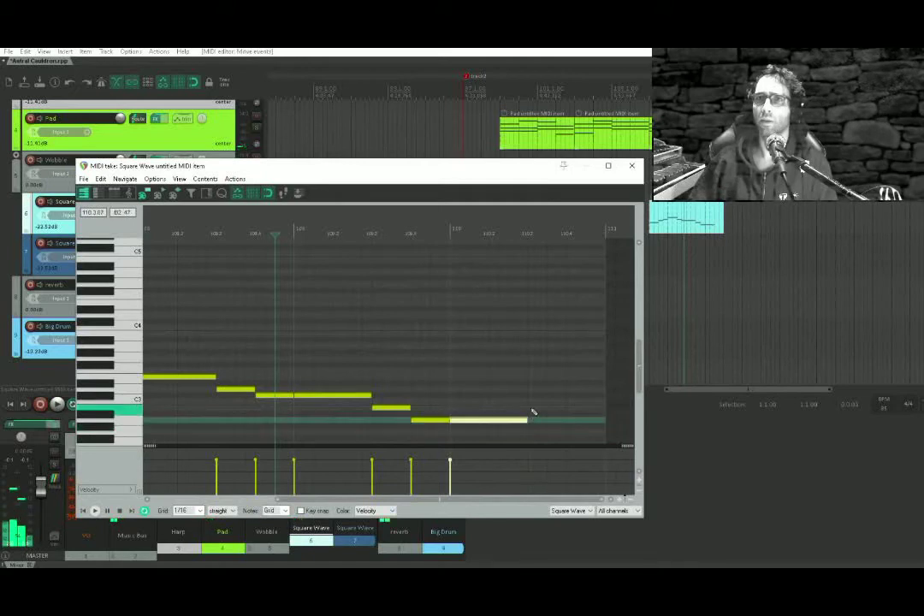
pyautogui.click(533, 409)
pyautogui.click(574, 395)
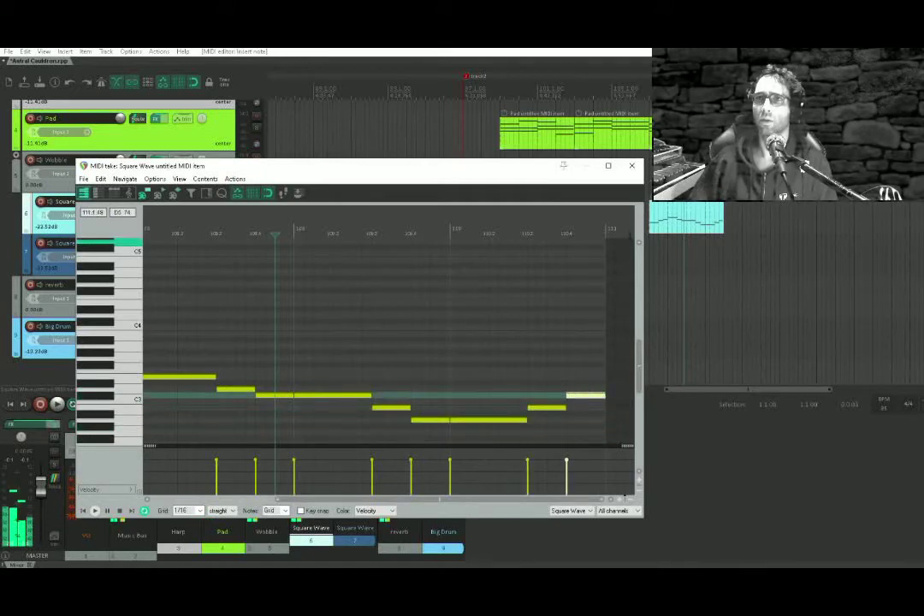
# Close the note editor and play the Square Wave melody with the Pad from just before bar 107.
pyautogui.click(632, 166)
pyautogui.click(644, 254)
pyautogui.press('space')
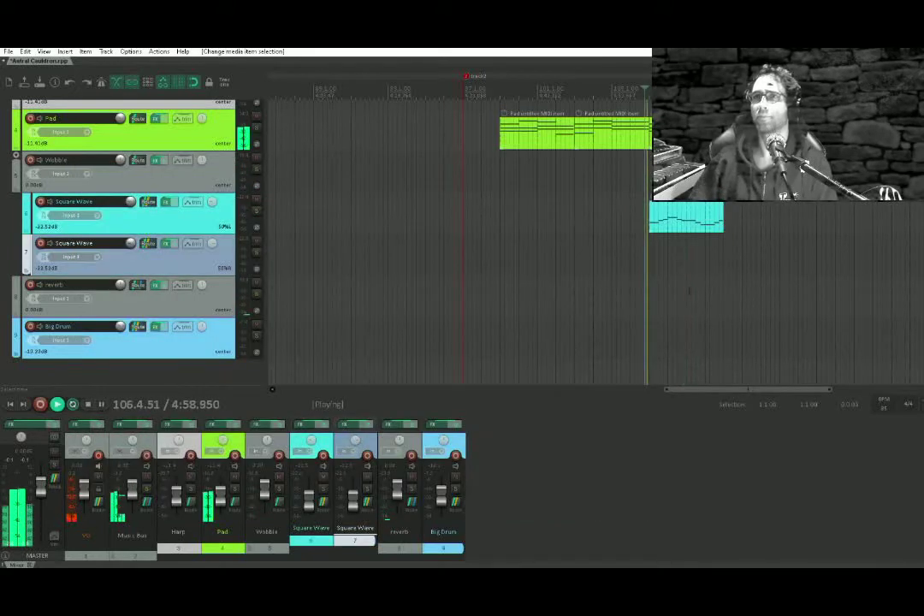
# Stop playback and delete the Square Wave melody item that starts at bar 107.
pyautogui.moveTo(697, 271); pyautogui.dragTo(432, 305)
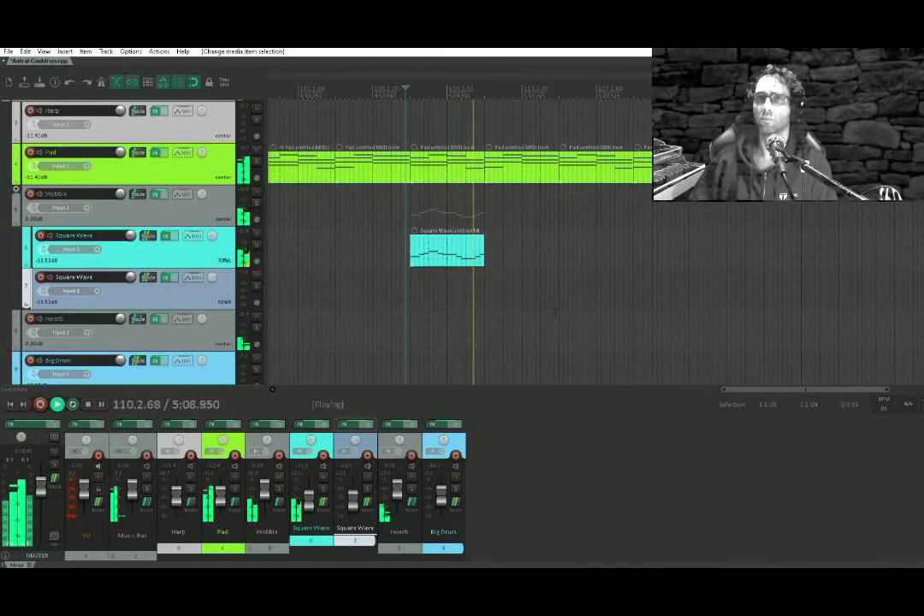
pyautogui.press('space')
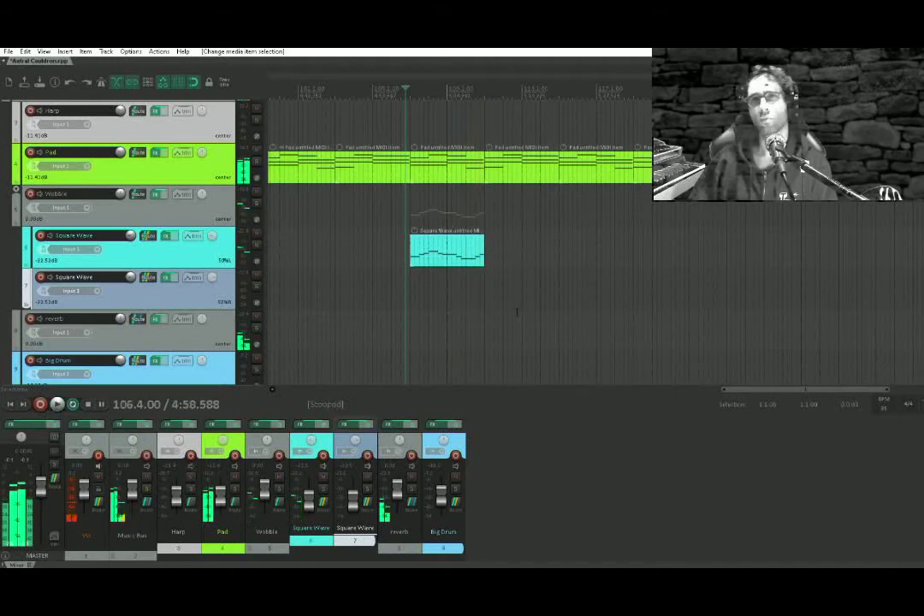
pyautogui.scroll(-3, 463, 257)
pyautogui.moveTo(472, 254); pyautogui.dragTo(488, 274)
pyautogui.click(489, 274)
pyautogui.press('Delete')
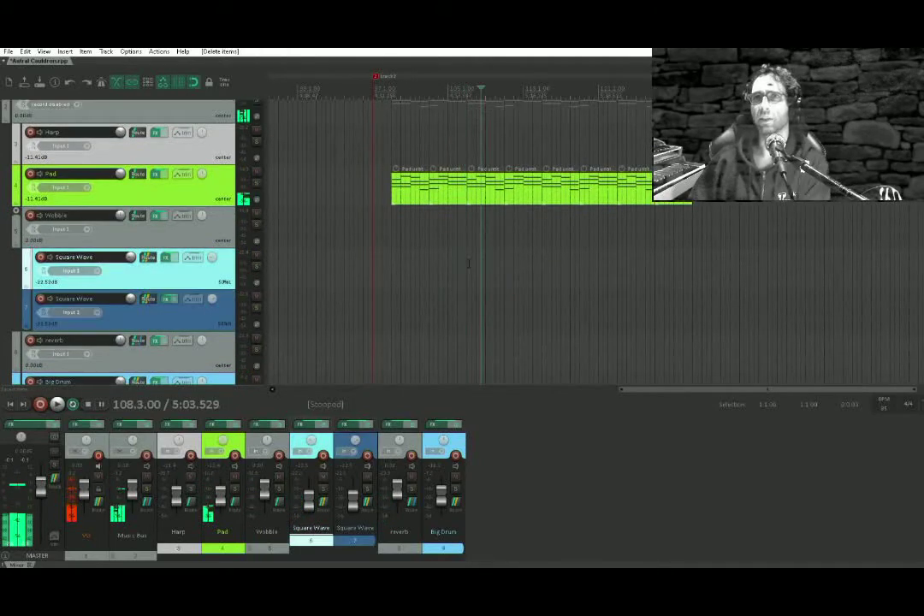
# Add a 100 BPM tempo marker at the track2 marker, bar 97, and play the Pad chords from bar 99.
pyautogui.click(378, 77)
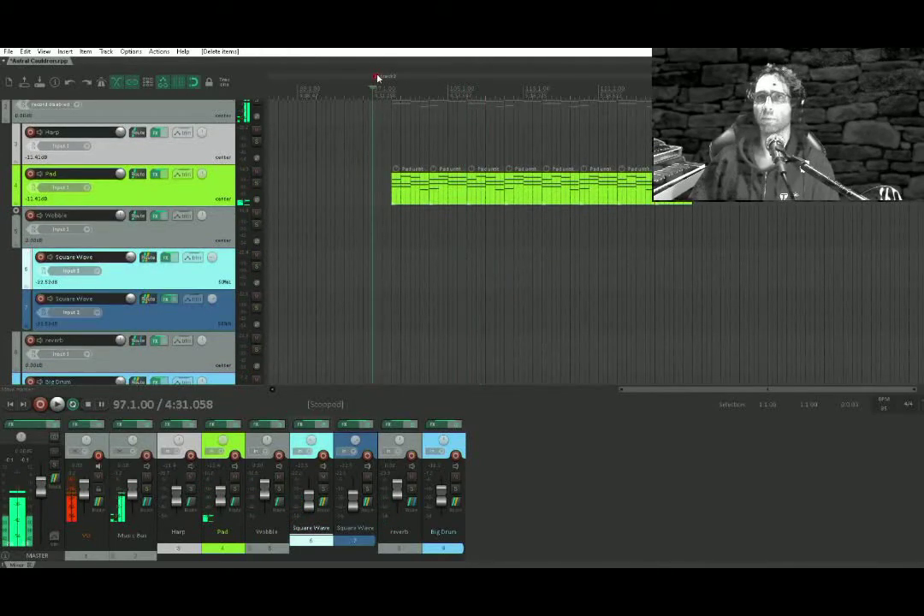
pyautogui.hotkey('shift', 'c')
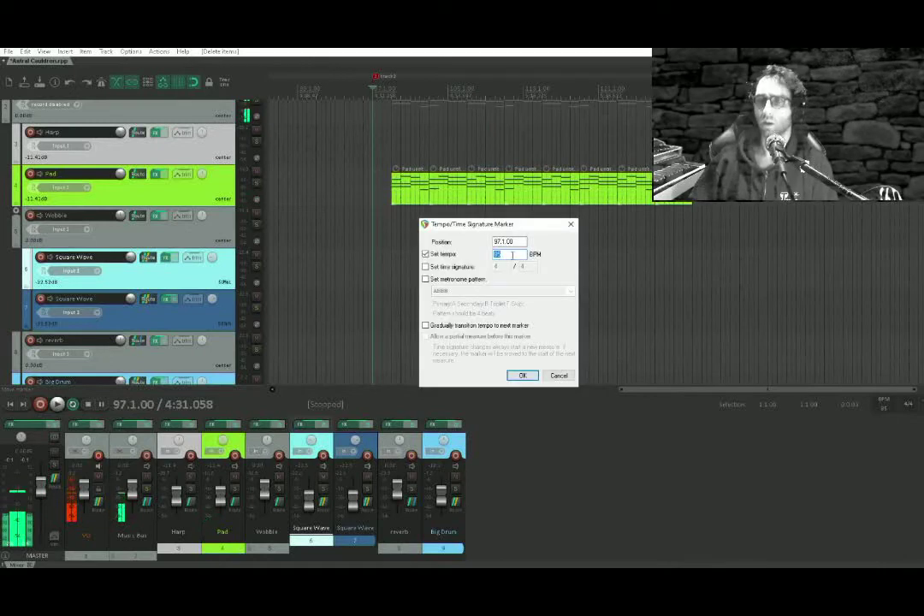
pyautogui.press('Return')
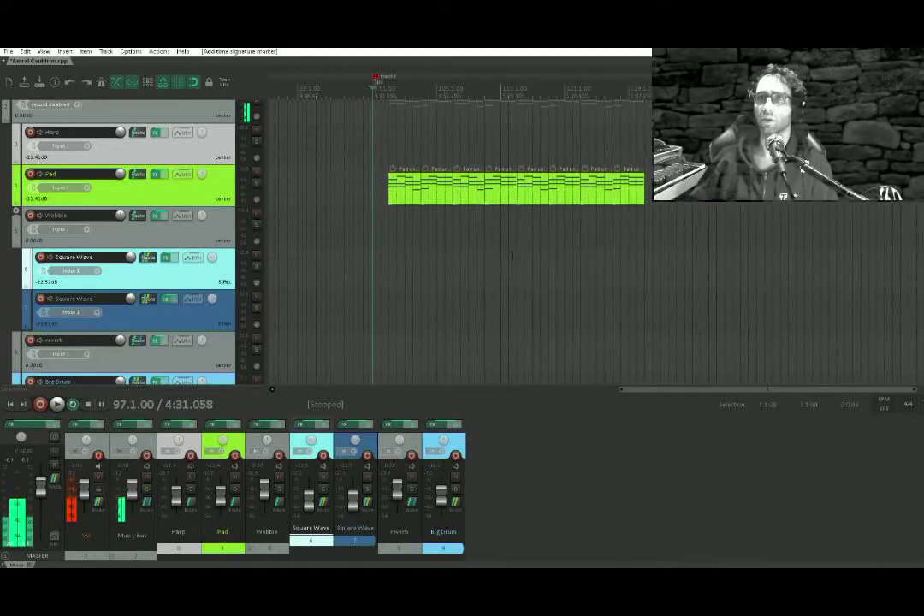
pyautogui.scroll(2, 398, 197)
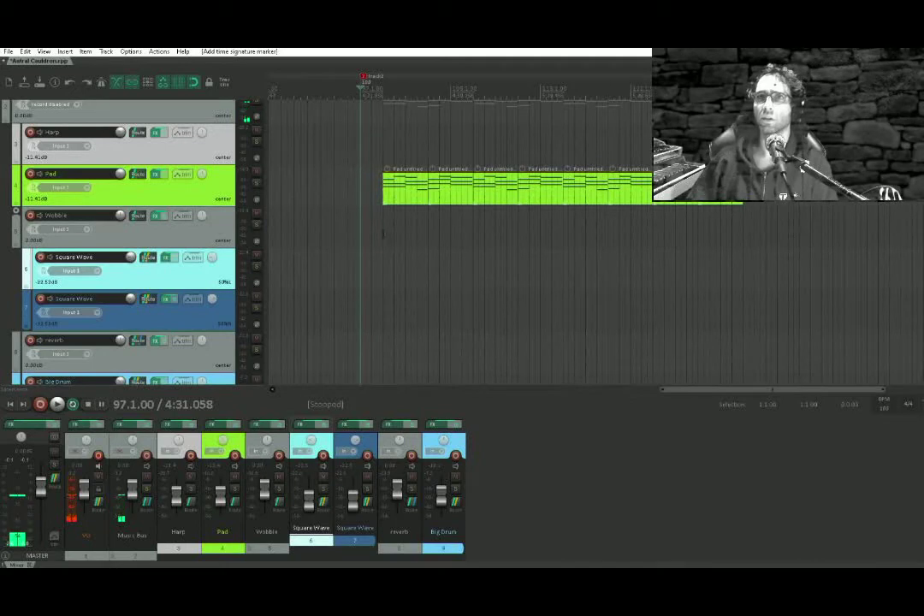
pyautogui.click(387, 197)
pyautogui.press('space')
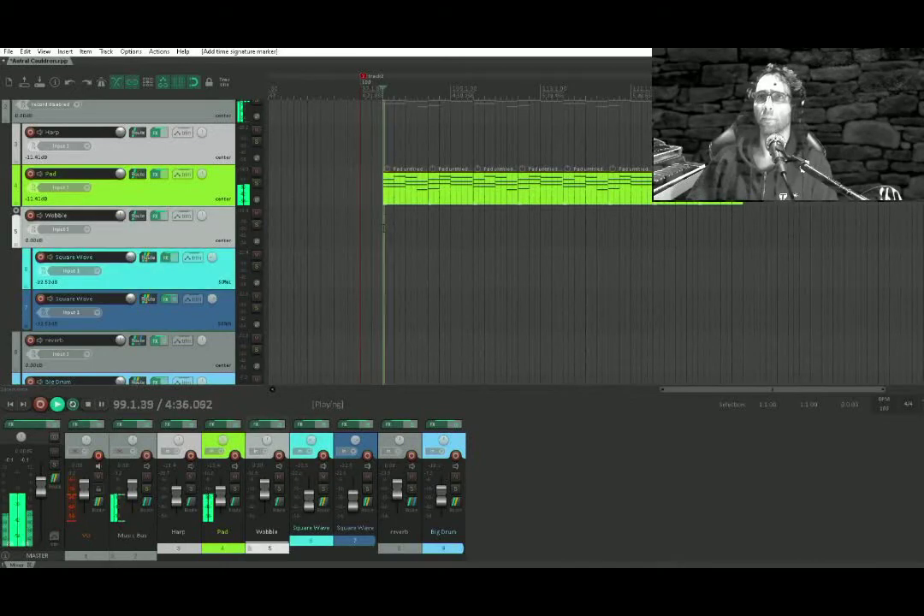
pyautogui.press('space')
# Set the note grid to 1/8 triplet in the first Pad item's editor, then close the editor.
pyautogui.doubleClick(386, 196)
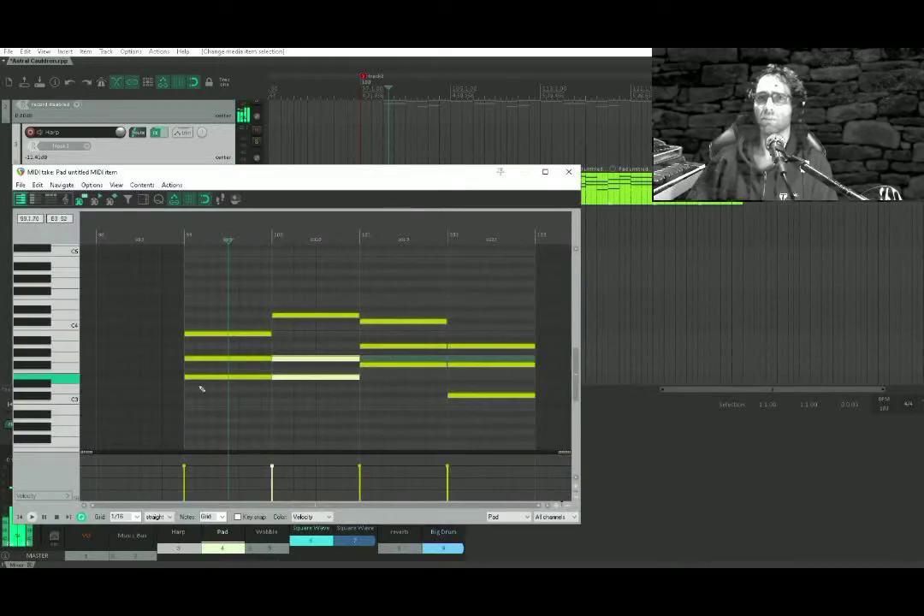
pyautogui.click(137, 516)
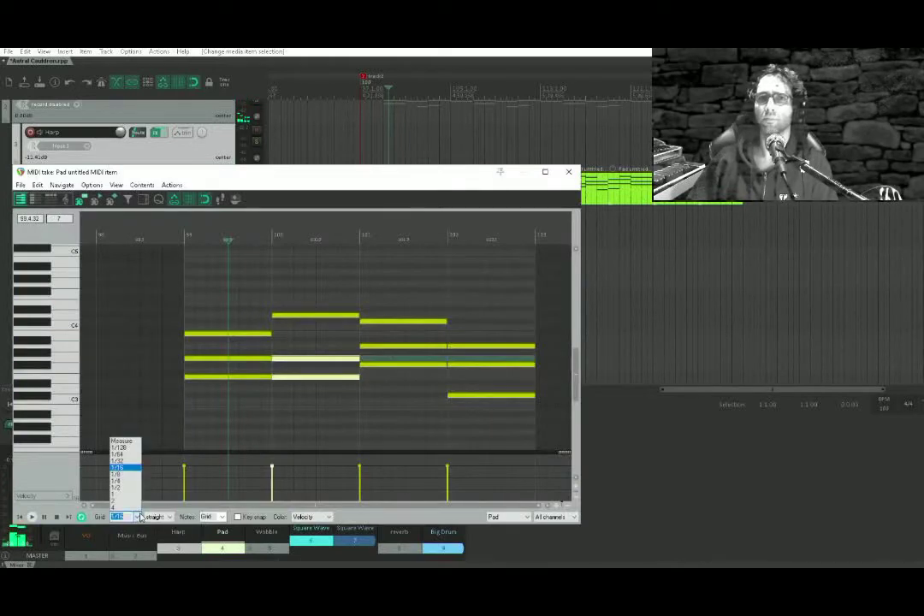
pyautogui.click(124, 475)
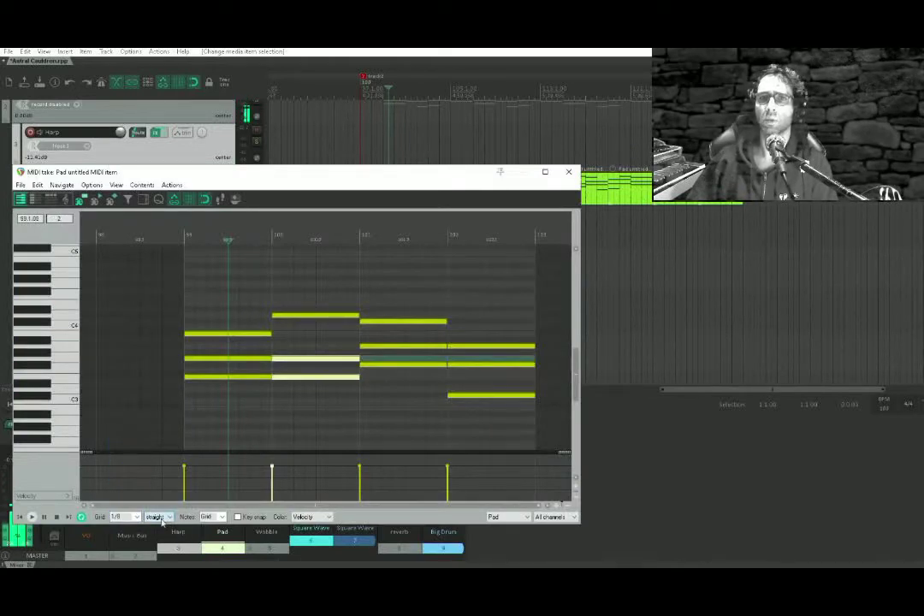
pyautogui.click(166, 533)
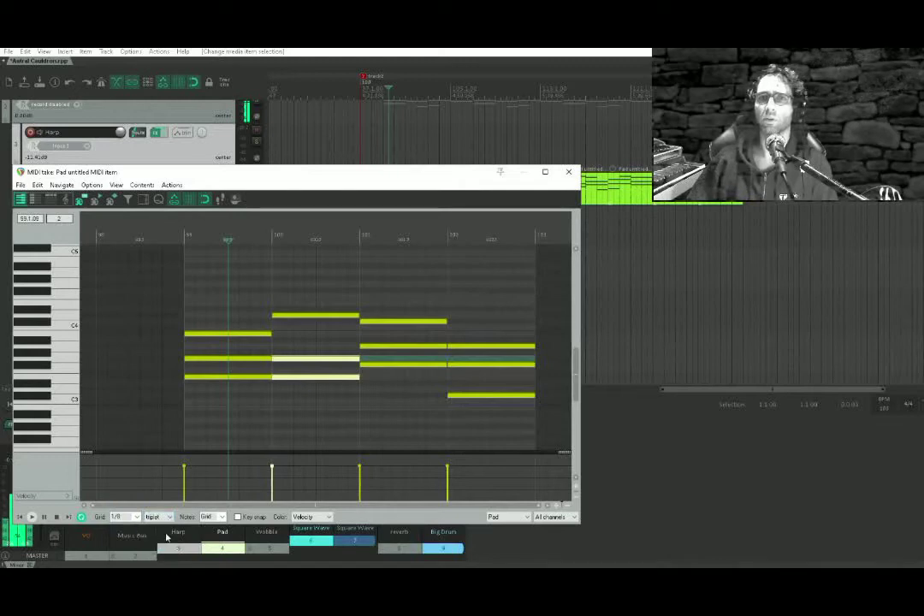
pyautogui.click(254, 411)
pyautogui.scroll(3, 257, 412)
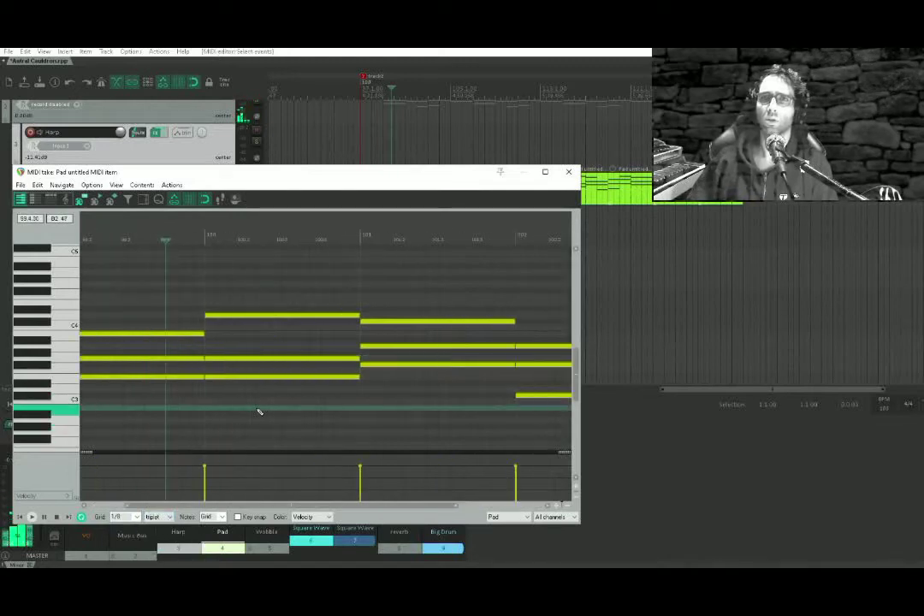
pyautogui.moveTo(259, 412); pyautogui.dragTo(429, 408)
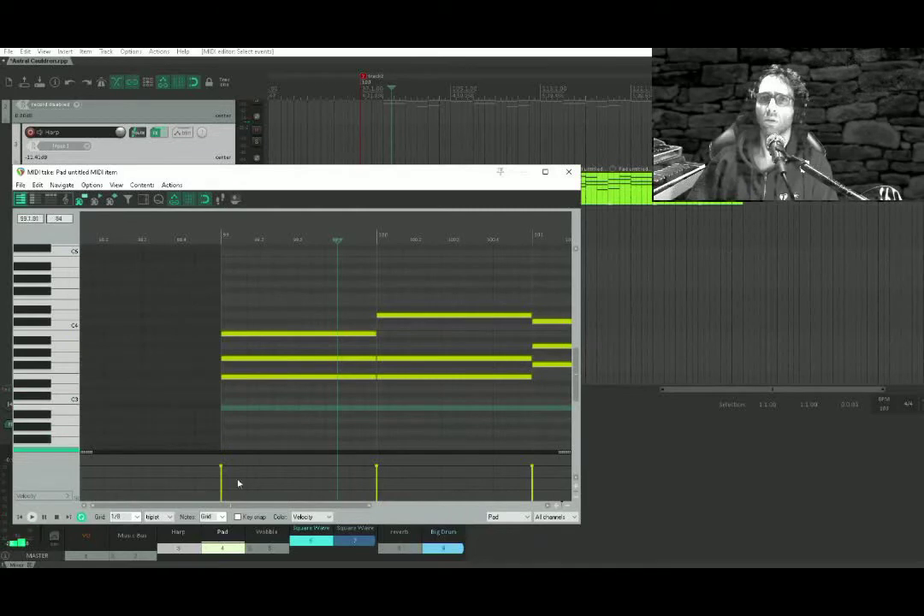
pyautogui.click(229, 308)
pyautogui.press('space')
pyautogui.click(571, 172)
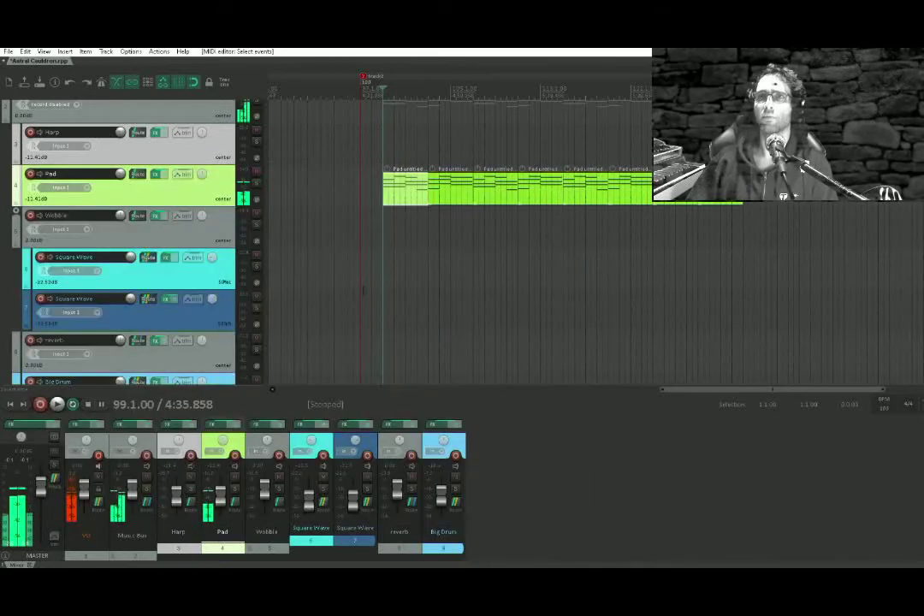
# Draw an eight-bar MIDI item on the Big Drum track from bar 99 to bar 107 and open it for note editing.
pyautogui.moveTo(390, 350); pyautogui.dragTo(401, 299)
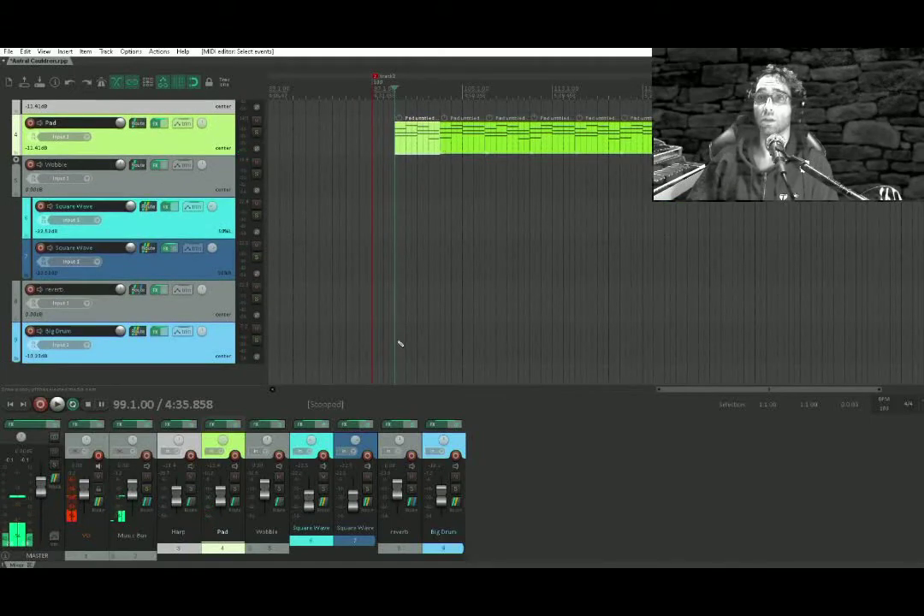
pyautogui.moveTo(400, 344)
pyautogui.mouseDown()
pyautogui.moveTo(486, 347)
pyautogui.moveTo(465, 356)
pyautogui.mouseUp()
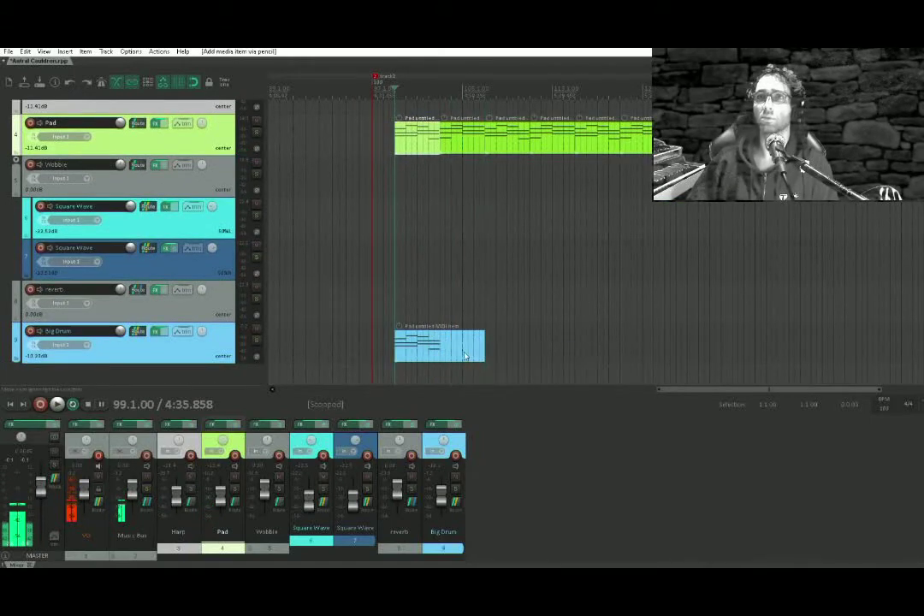
pyautogui.doubleClick(465, 355)
pyautogui.scroll(-3, 466, 398)
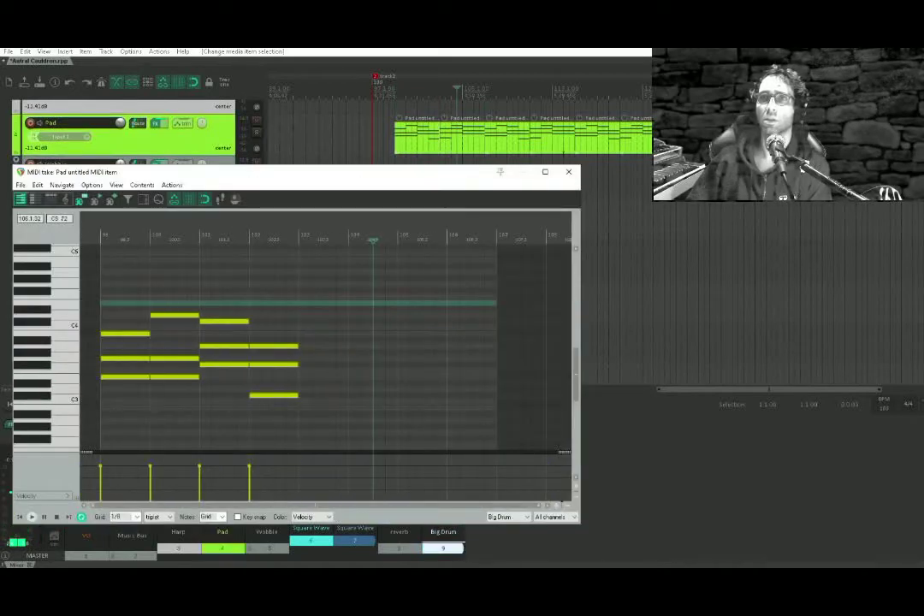
pyautogui.click(571, 171)
pyautogui.click(417, 307)
pyautogui.doubleClick(432, 344)
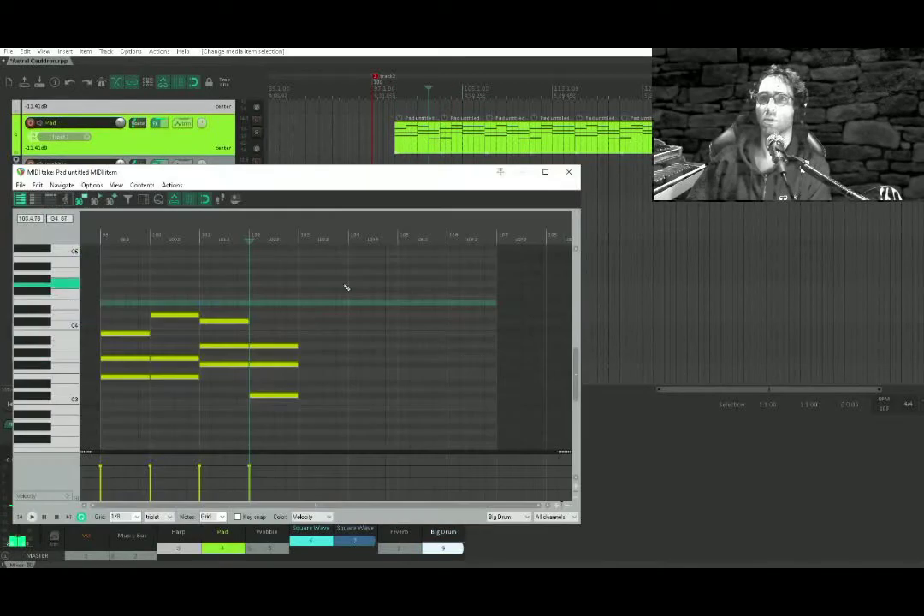
# Delete the chord notes from the Big Drum item and insert a G2 note at the start of bar 99.
pyautogui.moveTo(346, 288); pyautogui.dragTo(99, 431)
pyautogui.press('Delete')
pyautogui.moveTo(113, 376); pyautogui.dragTo(529, 399)
pyautogui.scroll(5, 239, 398)
pyautogui.moveTo(163, 434); pyautogui.dragTo(540, 426)
pyautogui.click(489, 403)
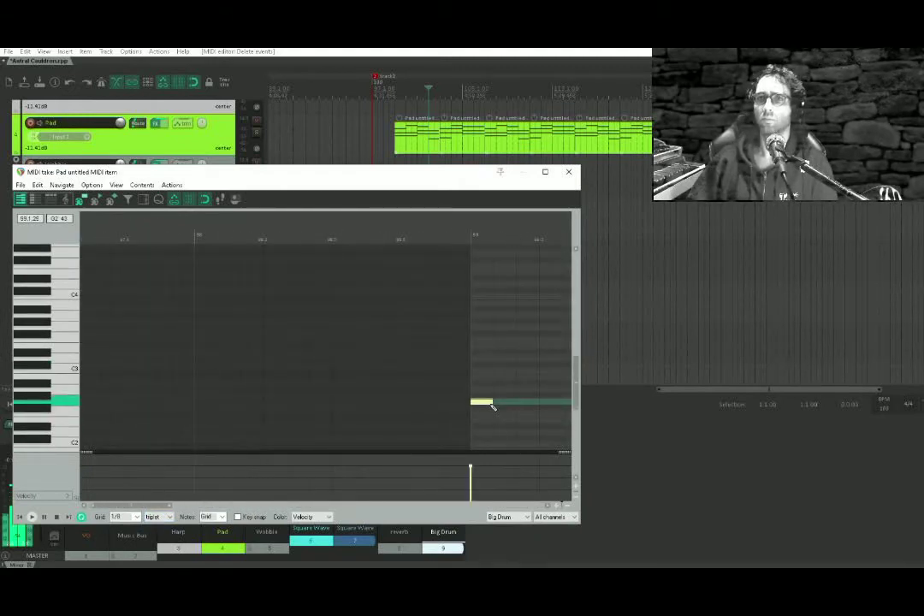
# Play the drum hit with the Pad chords from just before bar 99.
pyautogui.scroll(-3, 490, 408)
pyautogui.moveTo(290, 409); pyautogui.dragTo(419, 415)
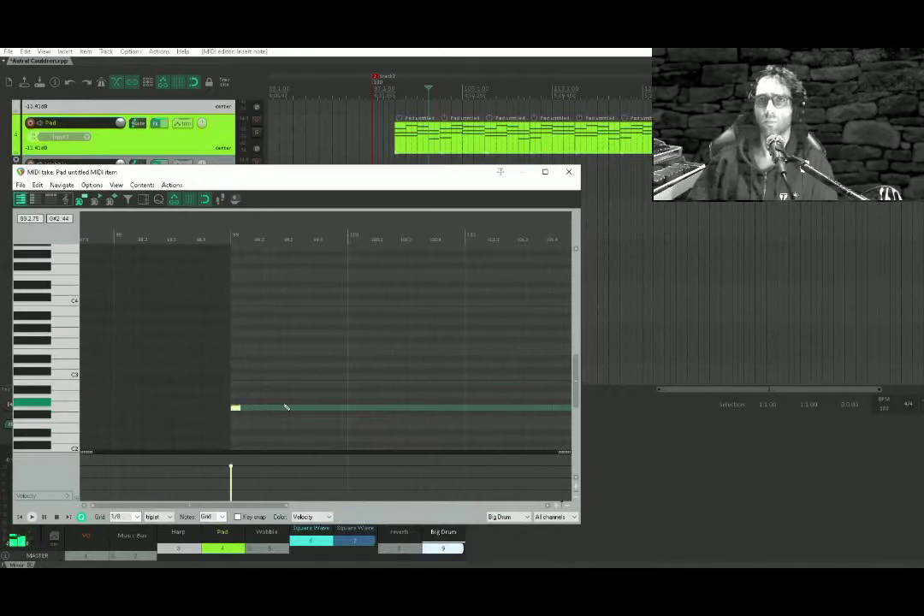
pyautogui.scroll(1, 282, 408)
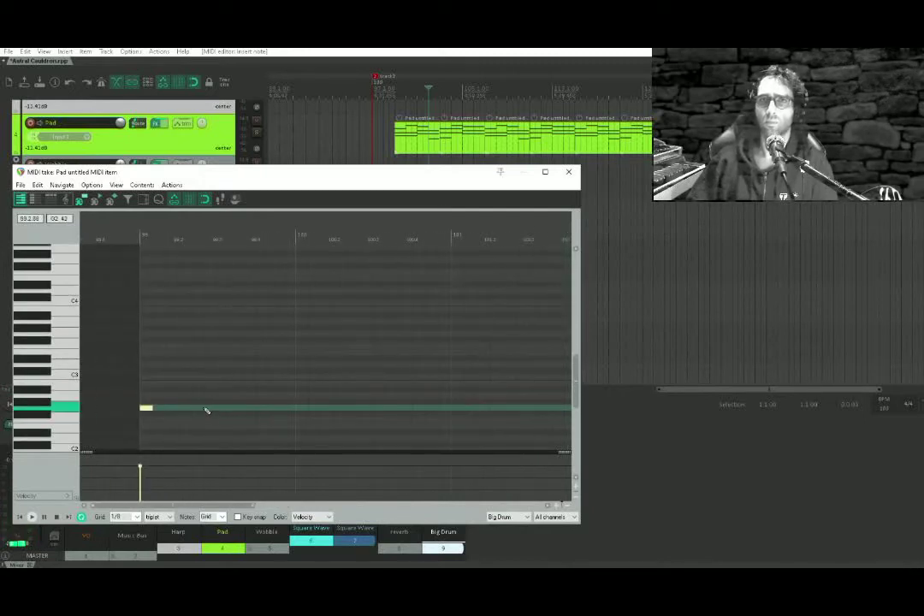
pyautogui.click(127, 414)
pyautogui.press('space')
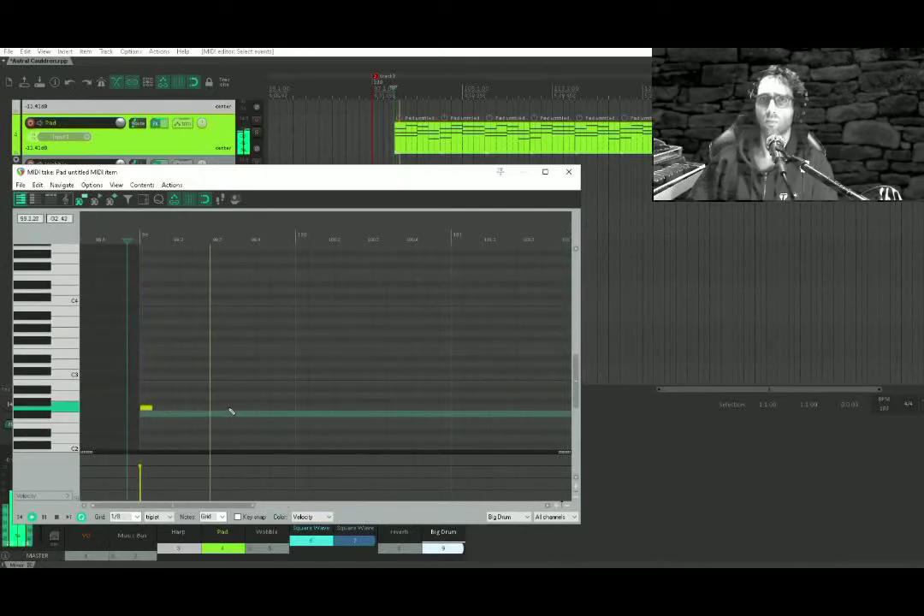
pyautogui.press('space')
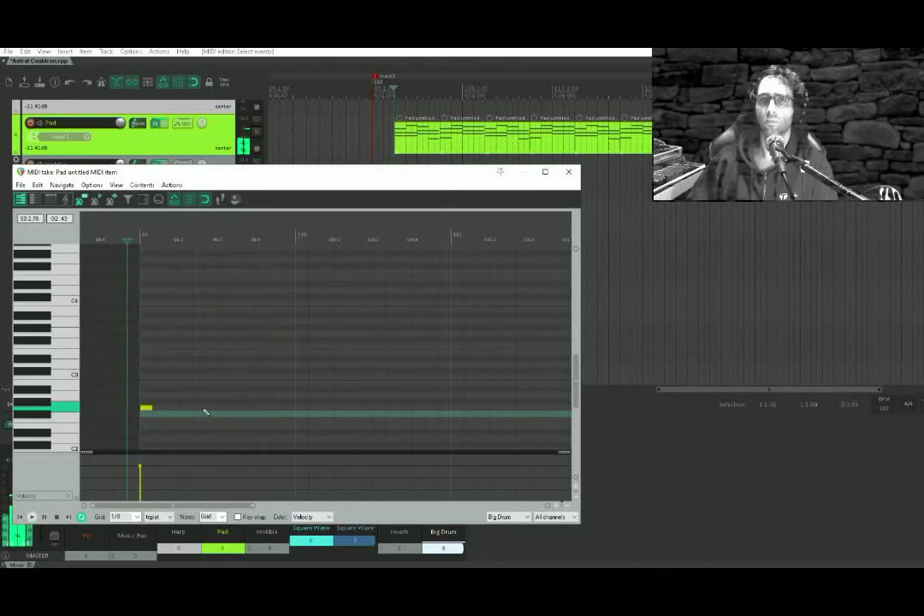
# Set the grid to 1/4 triplet and place G2 notes on the first, third, fourth and sixth triplet positions of bar 99.
pyautogui.click(140, 517)
pyautogui.click(125, 496)
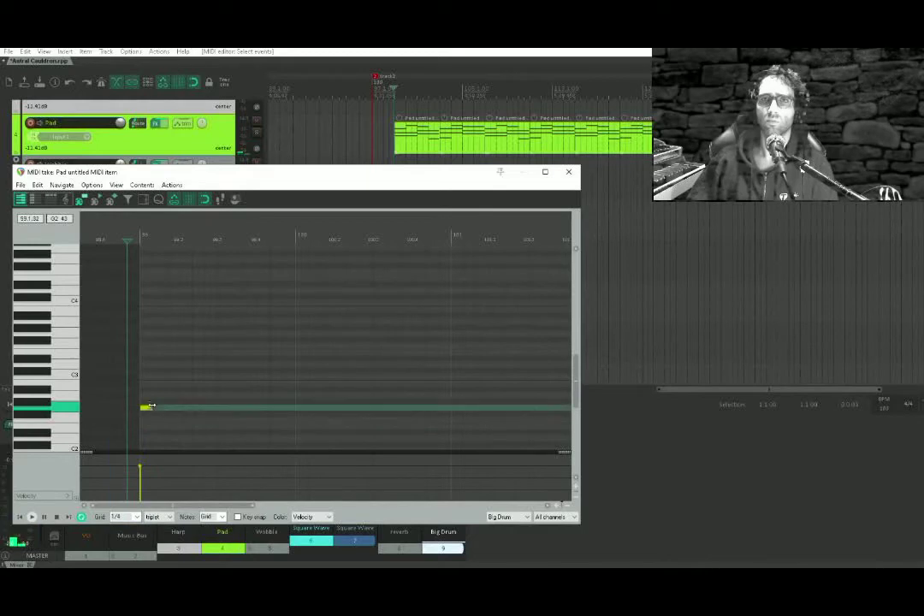
pyautogui.click(232, 409)
pyautogui.press('space')
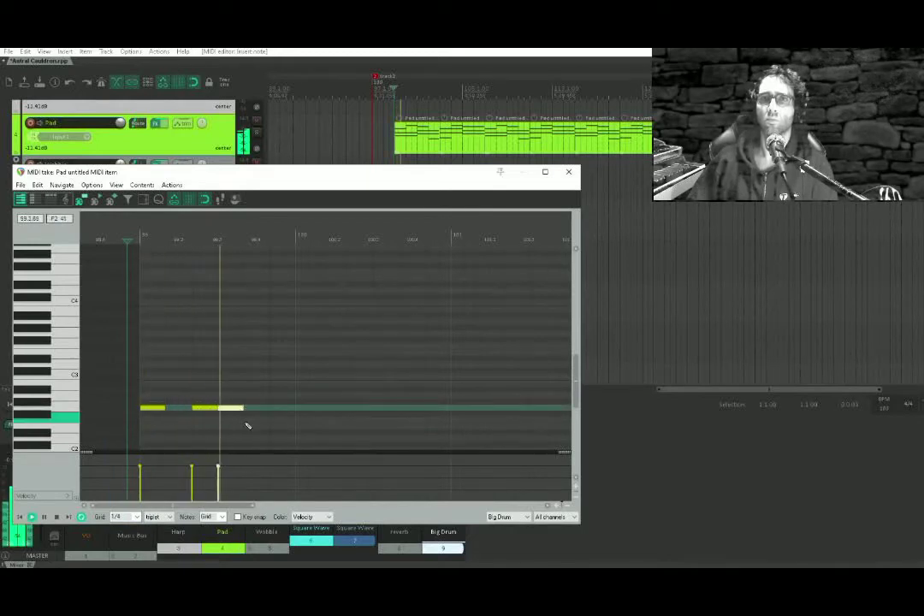
pyautogui.click(278, 408)
# Fill bar 100 with a C3 note on the first triplet position and G2 notes on the fourth, fifth and sixth.
pyautogui.click(313, 390)
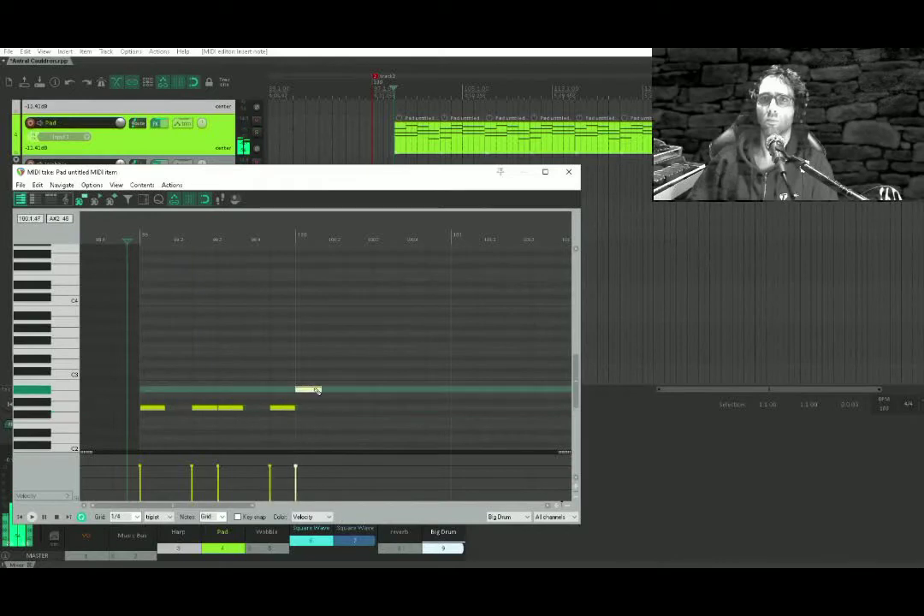
pyautogui.moveTo(316, 390); pyautogui.dragTo(316, 376)
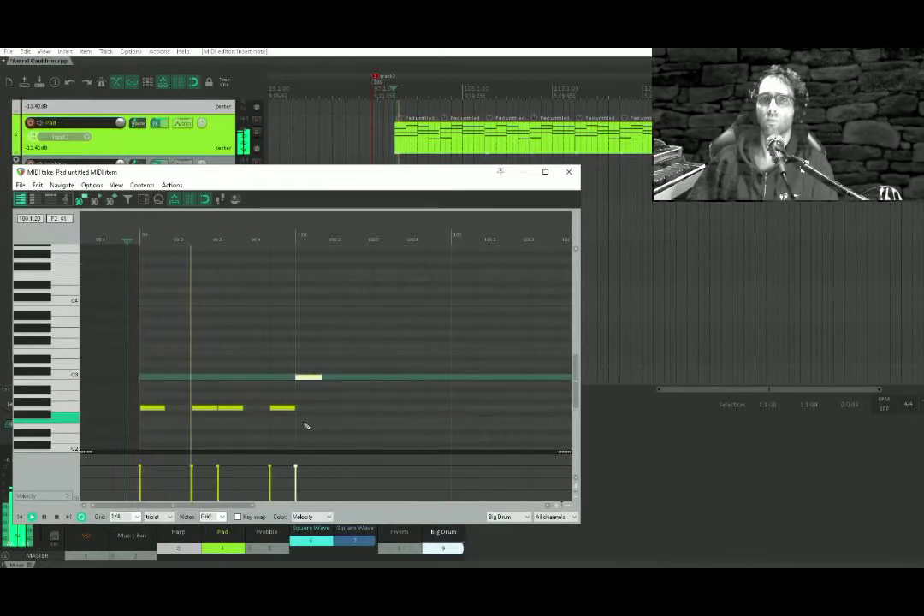
pyautogui.click(379, 408)
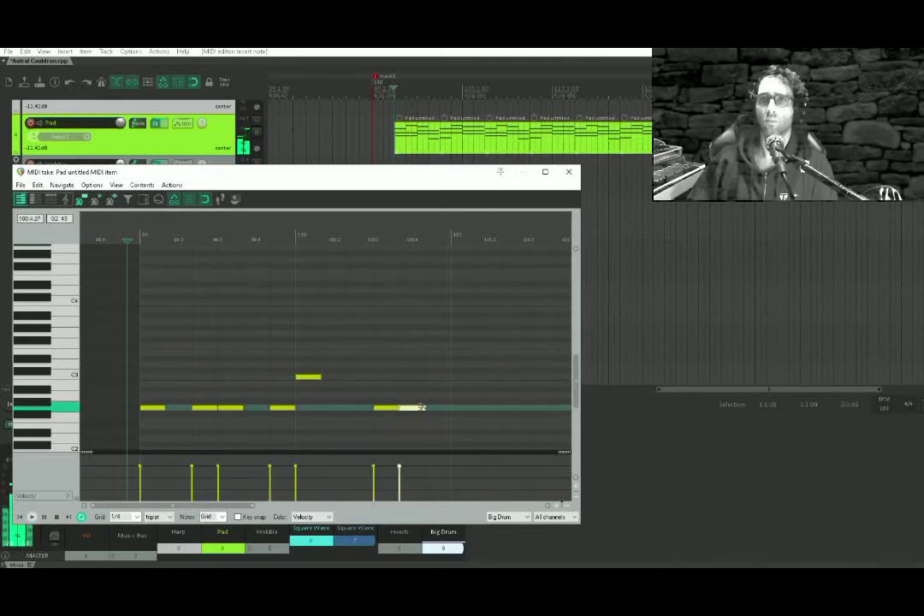
# Copy the two-bar drum pattern repeatedly to fill the Big Drum item up to bar 107, and close the note editor.
pyautogui.scroll(-3, 425, 415)
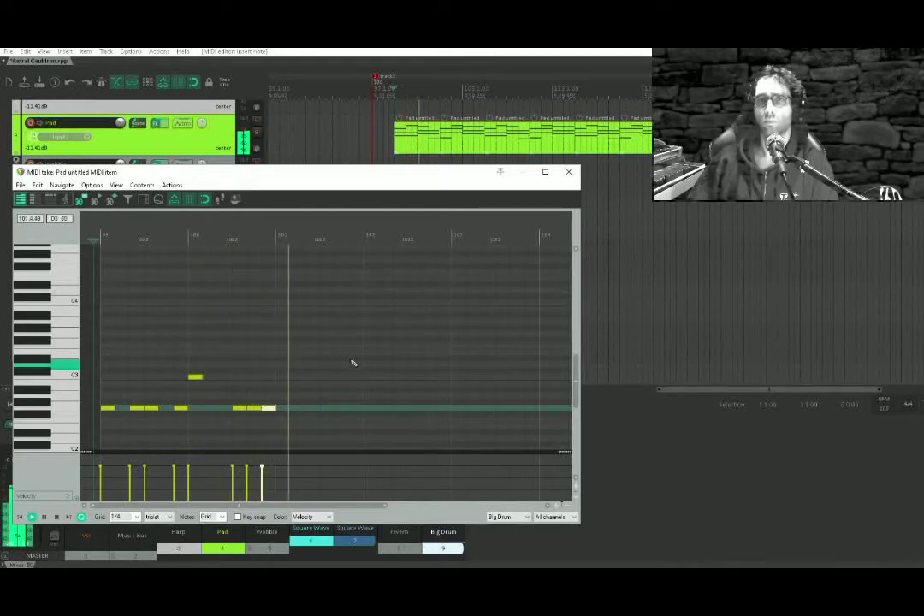
pyautogui.moveTo(348, 328); pyautogui.dragTo(96, 448)
pyautogui.moveTo(111, 373); pyautogui.dragTo(285, 373)
pyautogui.scroll(-3, 285, 374)
pyautogui.moveTo(352, 305); pyautogui.dragTo(133, 436)
pyautogui.hotkey('ctrl', 'v')
pyautogui.press('Escape')
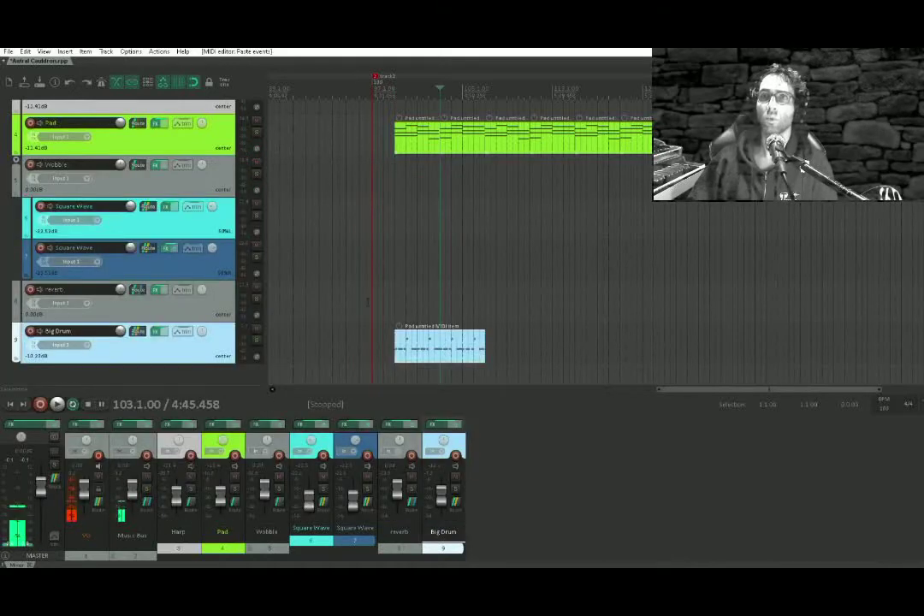
# Move the Big Drum item so that it starts at bar 107.
pyautogui.click(416, 219)
pyautogui.click(390, 224)
pyautogui.moveTo(425, 278); pyautogui.dragTo(542, 350)
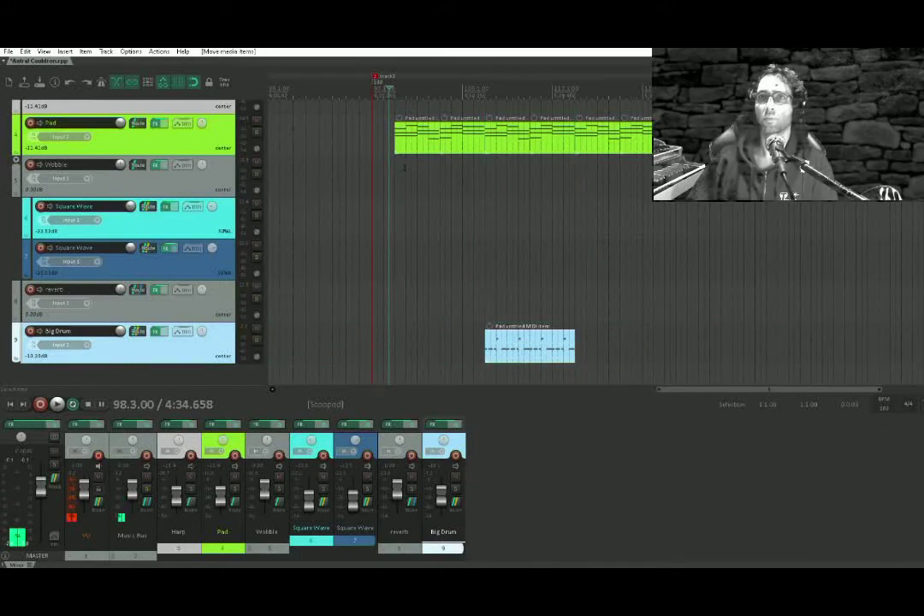
# Play the Pad and Big Drum parts from bar 99, stop, and select the Big Drum item.
pyautogui.click(405, 168)
pyautogui.click(396, 170)
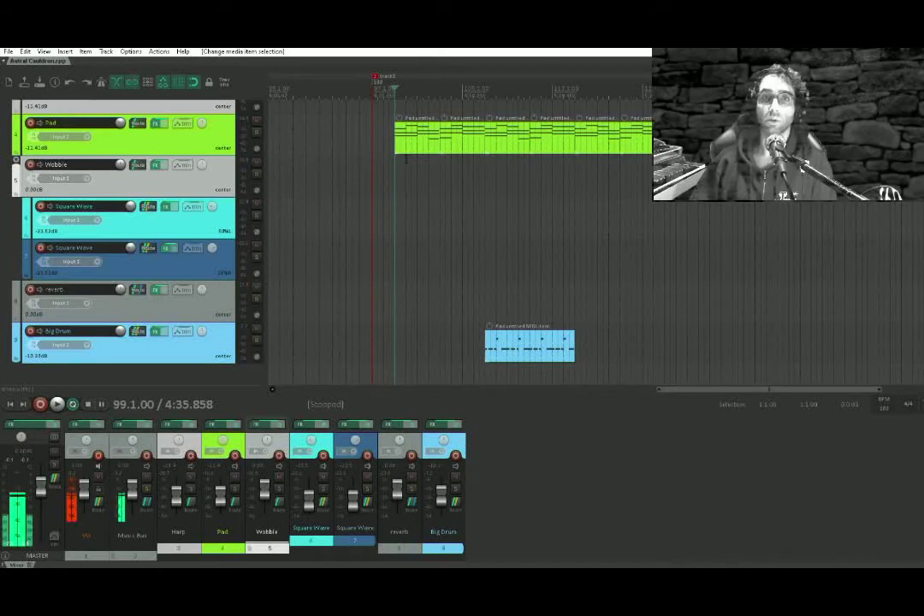
pyautogui.press('space')
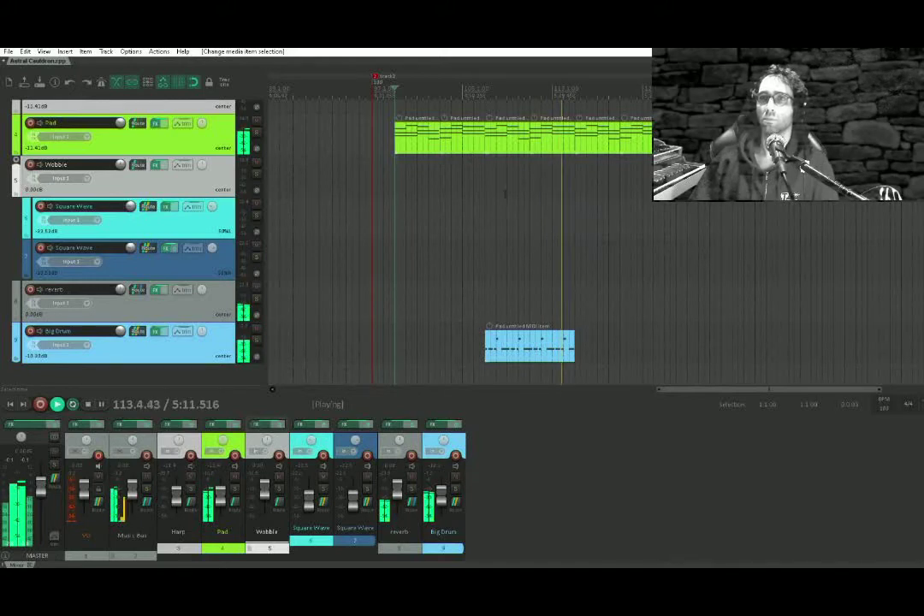
pyautogui.press('space')
pyautogui.doubleClick(571, 350)
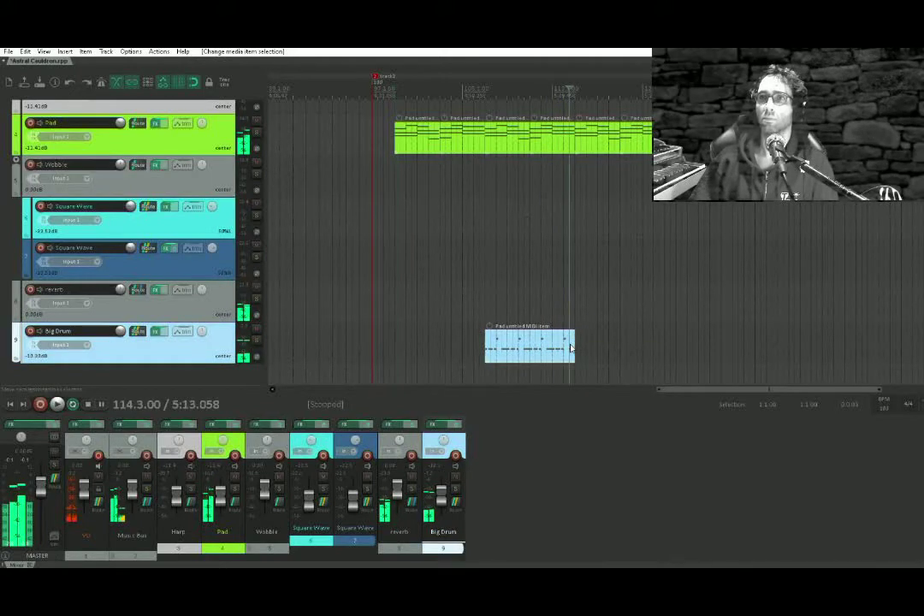
# Delete the G2 notes in the second half of bar 114 of the Big Drum item and close the note editor.
pyautogui.moveTo(549, 332); pyautogui.dragTo(472, 403)
pyautogui.press('Delete')
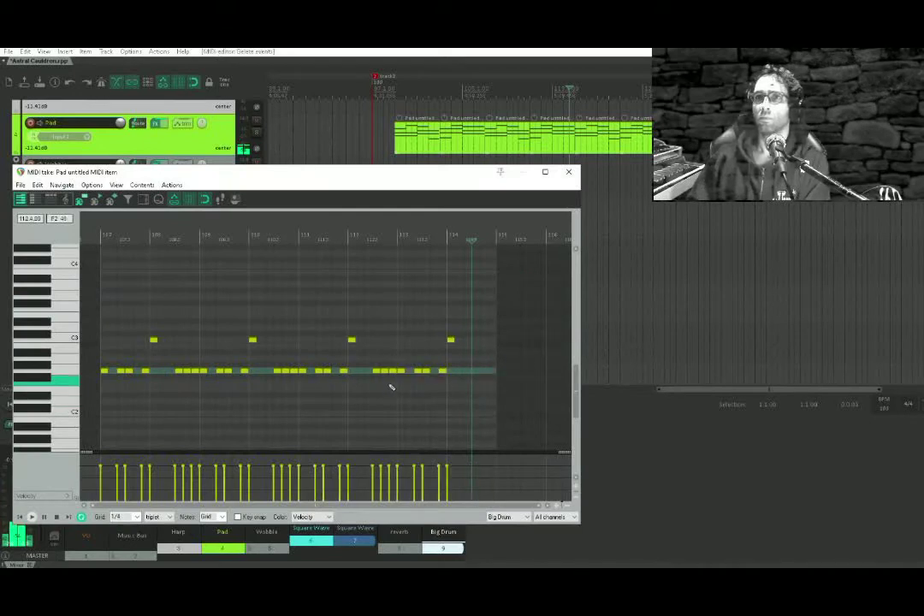
pyautogui.press('Escape')
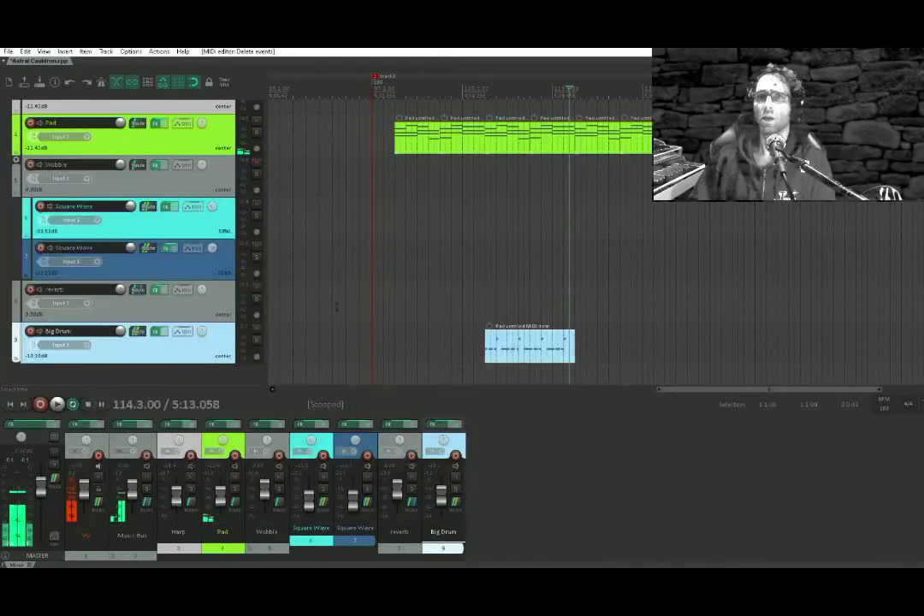
# Add the JS 50 Hz Kicker effect to the Big Drum track after ReaEQ.
pyautogui.click(157, 333)
pyautogui.doubleClick(76, 322)
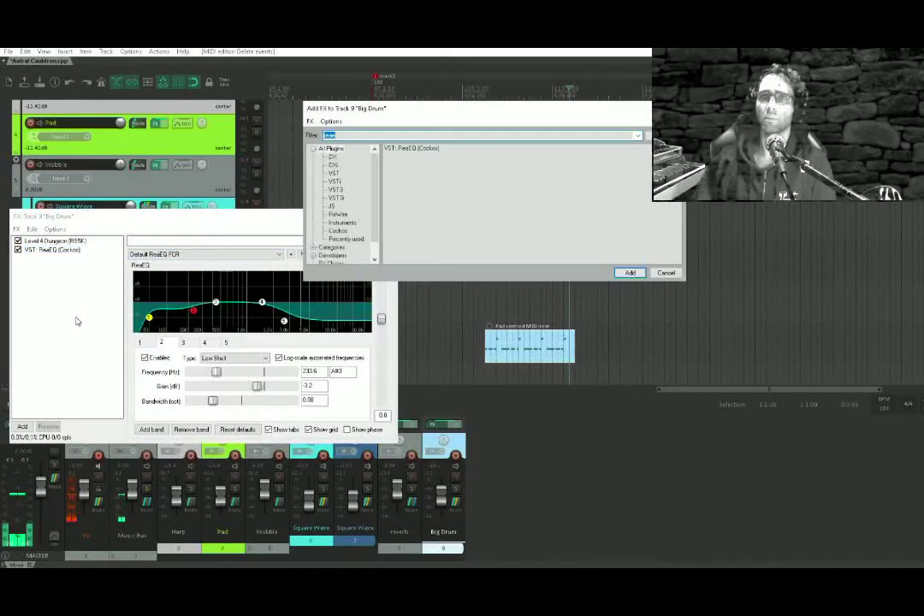
pyautogui.write('4')
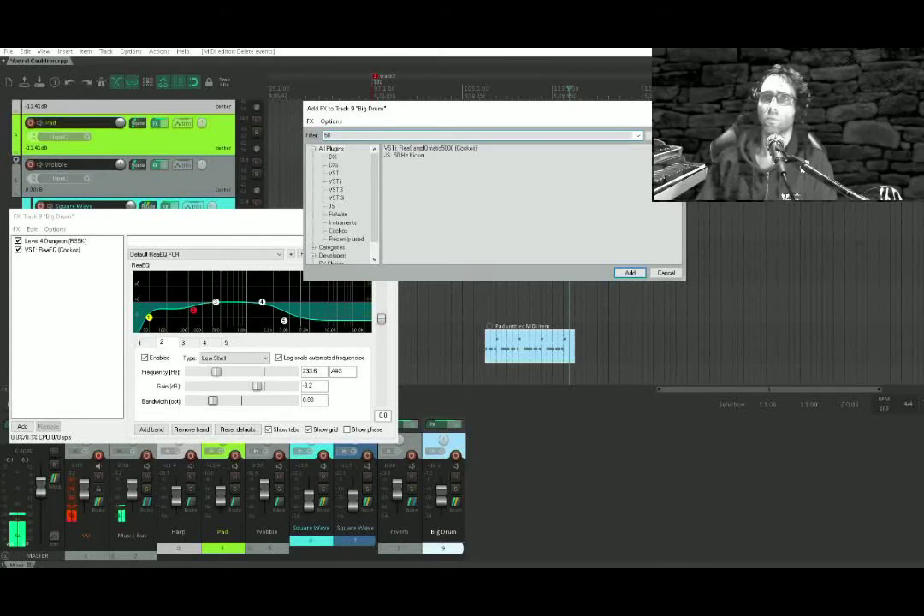
pyautogui.click(404, 156)
pyautogui.press('Return')
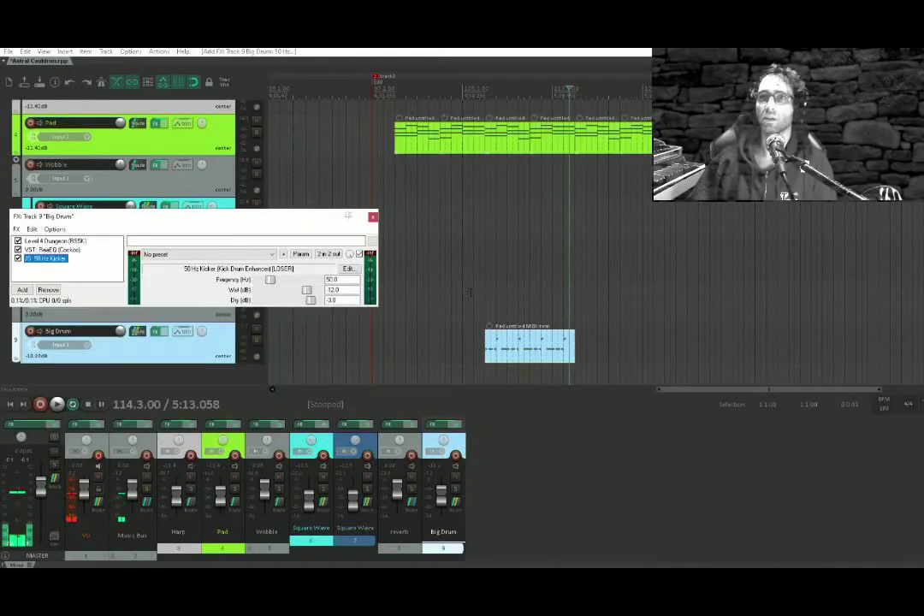
# Play from bar 106 and compare the Big Drum with the 50 Hz Kicker bypassed and active, then close its effects and stop.
pyautogui.click(471, 292)
pyautogui.press('space')
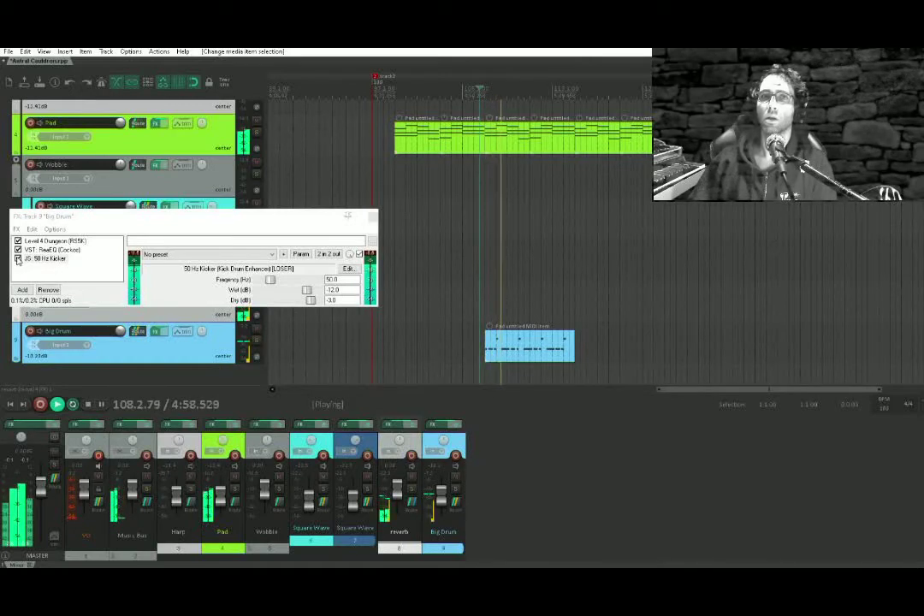
pyautogui.click(18, 259)
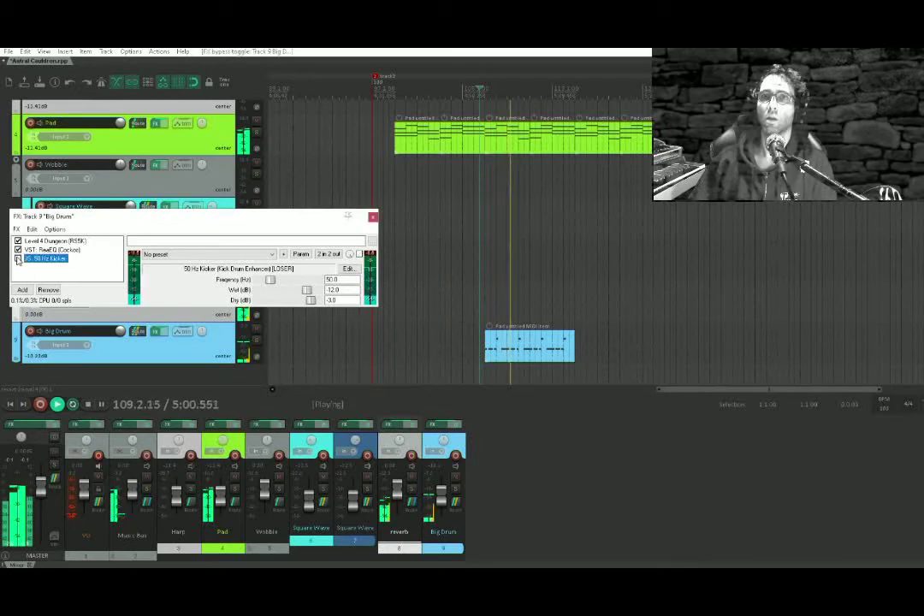
pyautogui.click(18, 259)
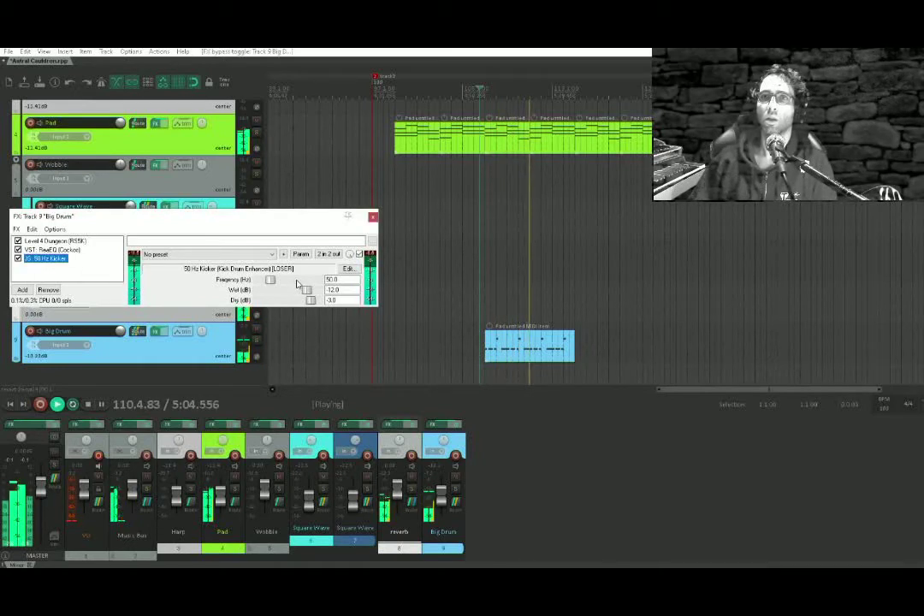
pyautogui.press('Escape')
pyautogui.press('space')
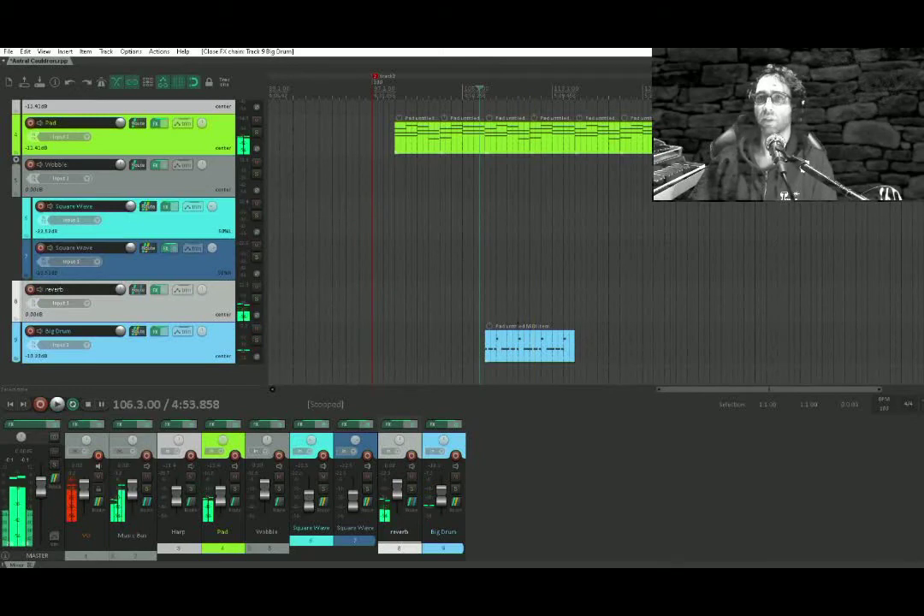
# Duplicate the Big Drum item twice so the pattern continues up to bar 131.
pyautogui.click(576, 206)
pyautogui.moveTo(576, 207); pyautogui.dragTo(532, 195)
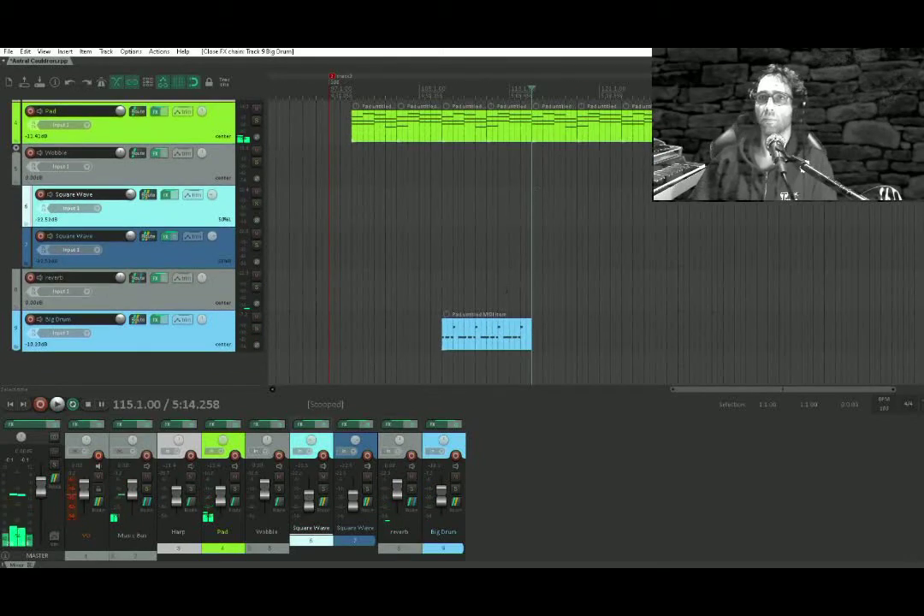
pyautogui.click(493, 335)
pyautogui.hotkey('ctrl', 'd')
pyautogui.hotkey('ctrl', 'd')
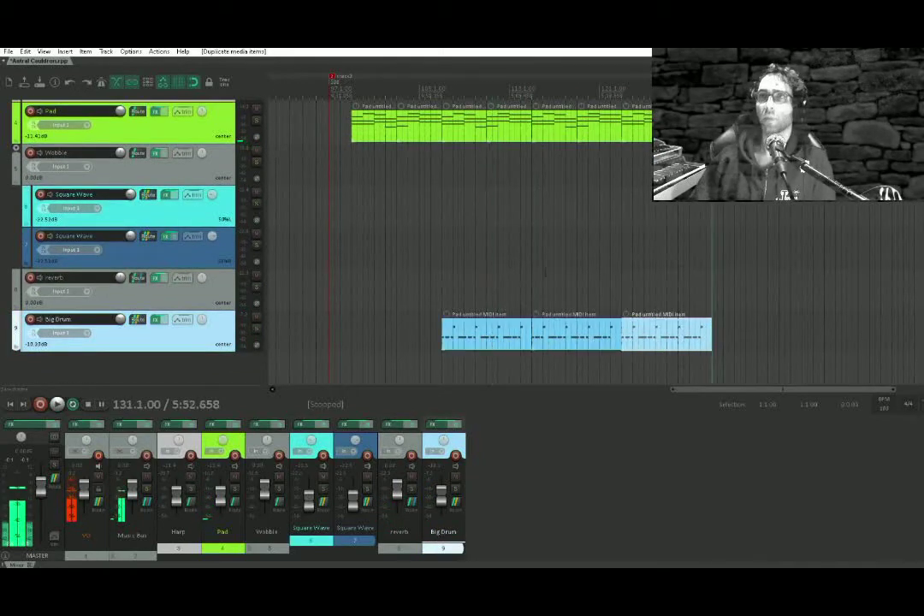
# Copy the two Pad items starting at bars 107 and 111 to the same position on the upper Square Wave track.
pyautogui.click(547, 232)
pyautogui.moveTo(544, 234); pyautogui.dragTo(579, 273)
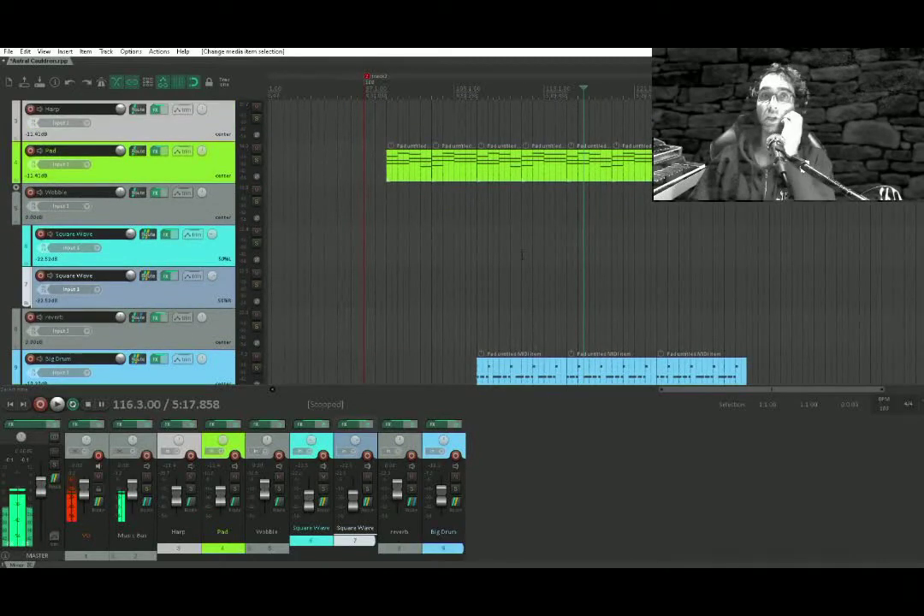
pyautogui.click(475, 237)
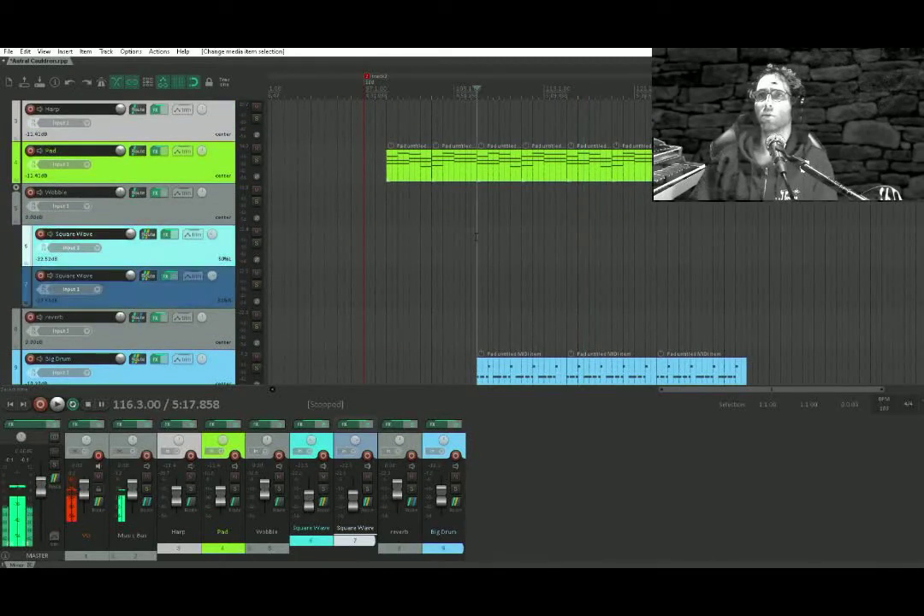
pyautogui.click(513, 158)
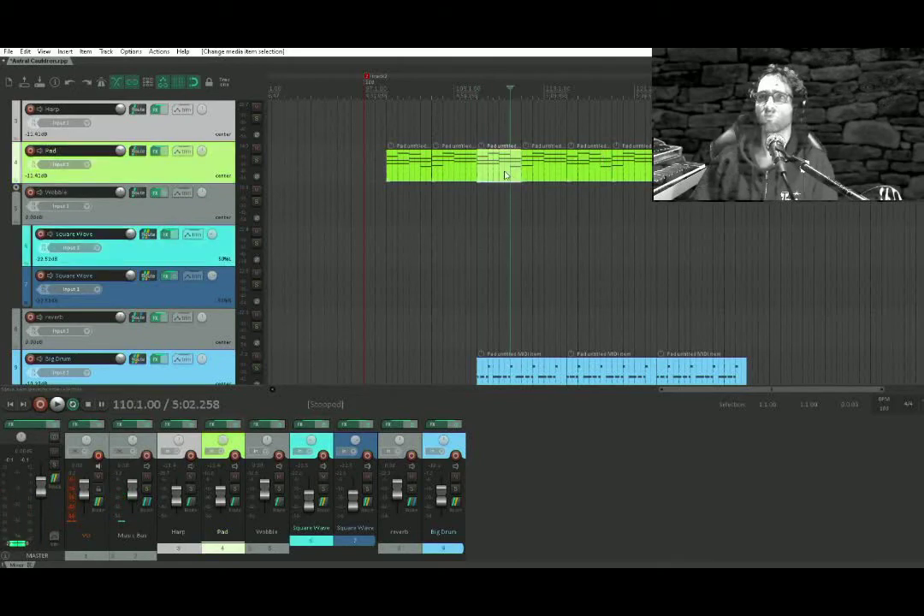
pyautogui.moveTo(507, 175); pyautogui.dragTo(512, 245)
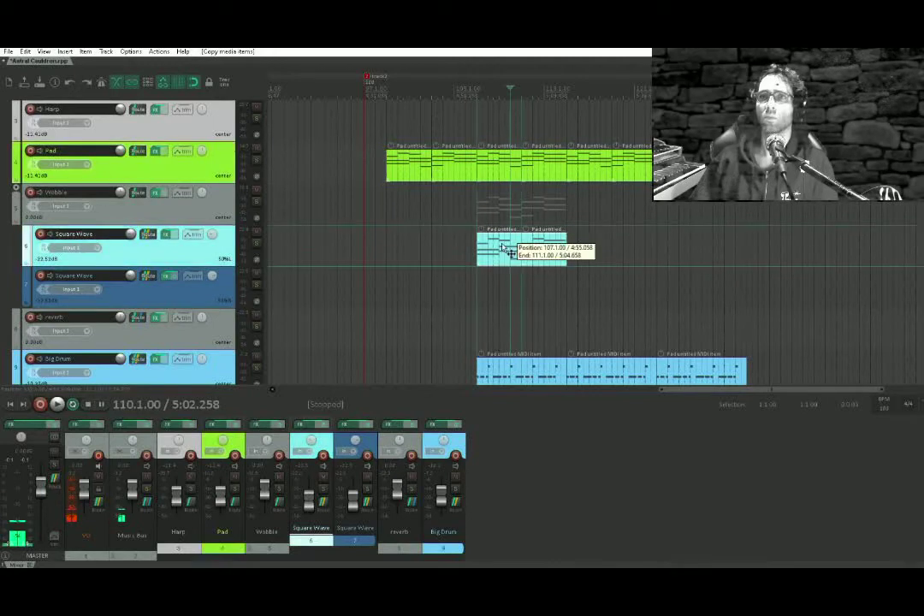
# Delete the lower chord notes in the first Square Wave item, keeping only the highest note of each chord, and close the editor.
pyautogui.doubleClick(512, 245)
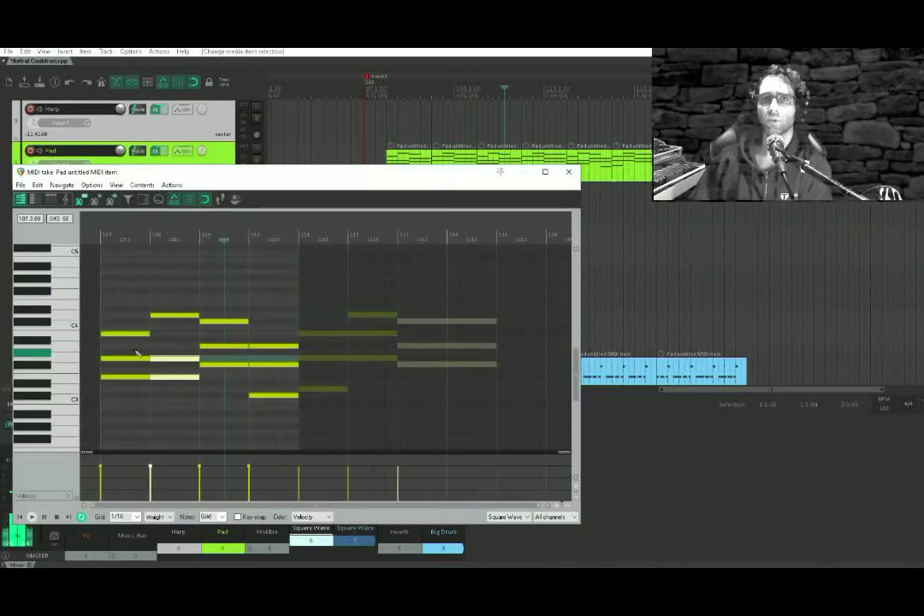
pyautogui.moveTo(138, 351); pyautogui.dragTo(187, 399)
pyautogui.press('Delete')
pyautogui.moveTo(247, 365); pyautogui.dragTo(287, 445)
pyautogui.press('Delete')
pyautogui.press('Delete')
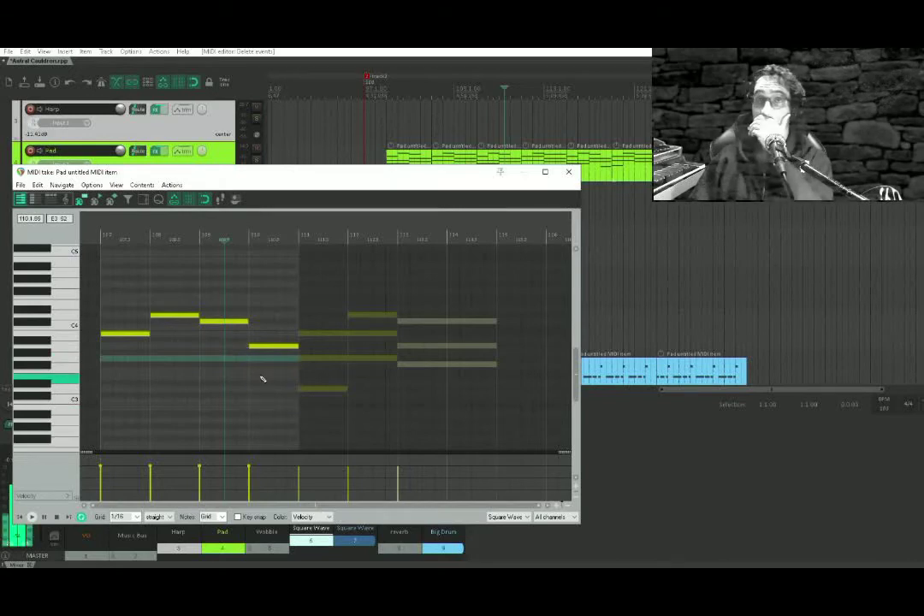
pyautogui.click(564, 172)
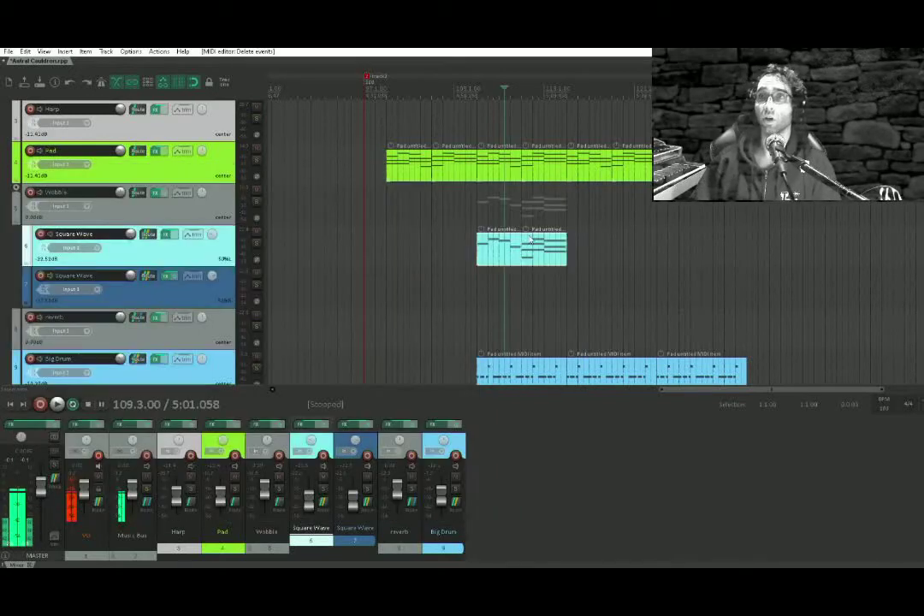
# Reduce the second Square Wave item, from bar 111, to the highest note of each chord and close the editor.
pyautogui.doubleClick(531, 250)
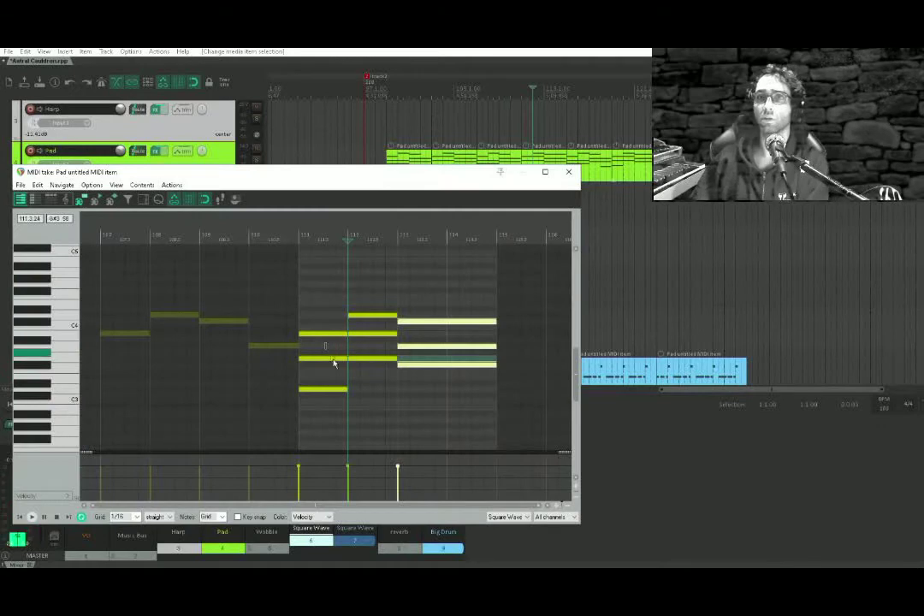
pyautogui.moveTo(323, 347); pyautogui.dragTo(363, 427)
pyautogui.press('Delete')
pyautogui.press('Delete')
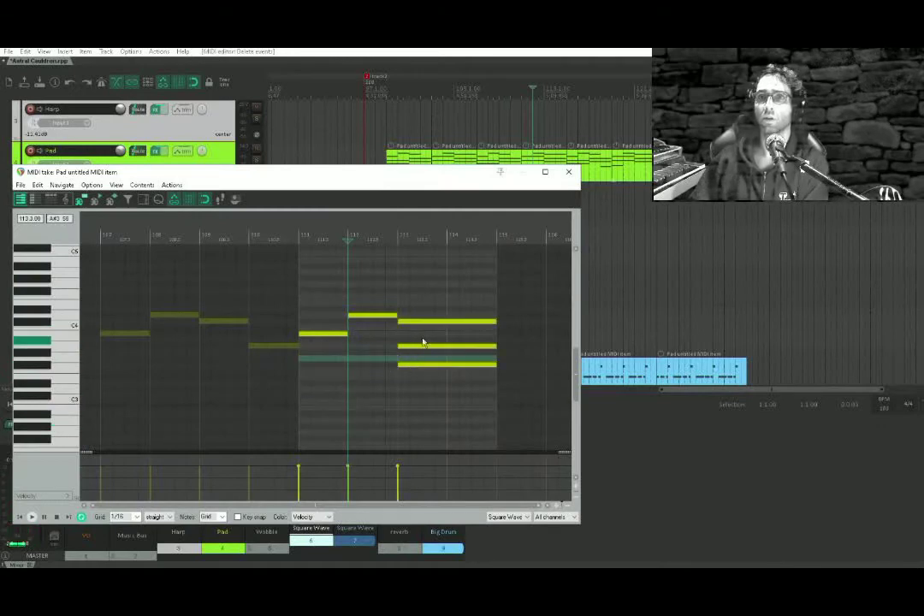
pyautogui.moveTo(423, 339); pyautogui.dragTo(468, 377)
pyautogui.press('Delete')
pyautogui.click(568, 172)
# Examine the Pad and Square Wave items around bar 107 and the melody notes inside the first Square Wave item.
pyautogui.moveTo(501, 244); pyautogui.dragTo(509, 303)
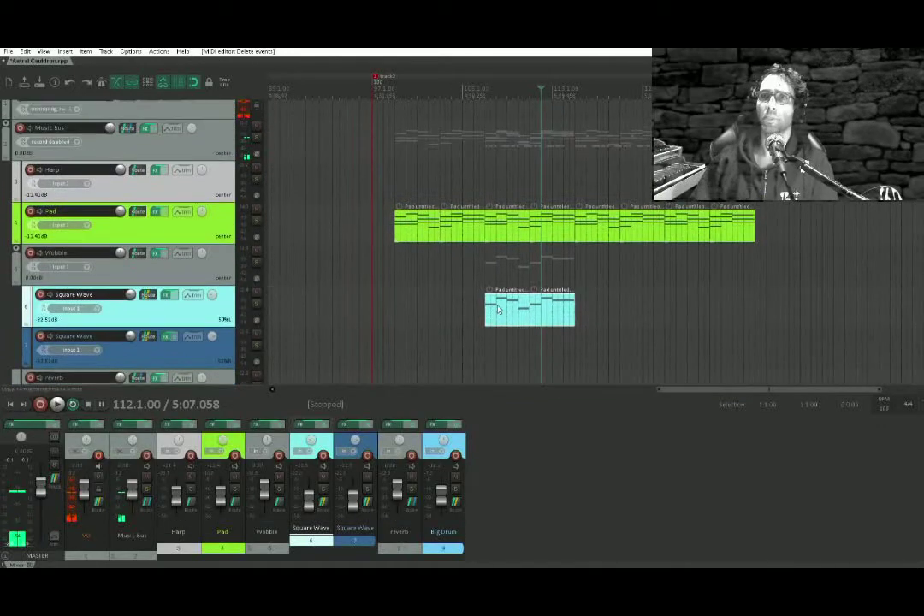
pyautogui.click(509, 303)
pyautogui.moveTo(562, 314); pyautogui.dragTo(527, 255)
pyautogui.scroll(3, 513, 298)
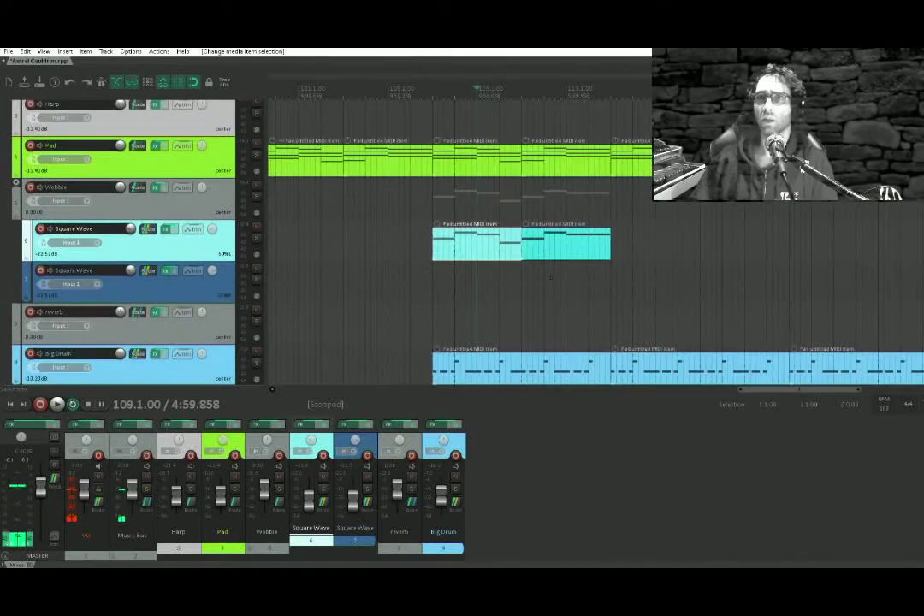
pyautogui.click(452, 159)
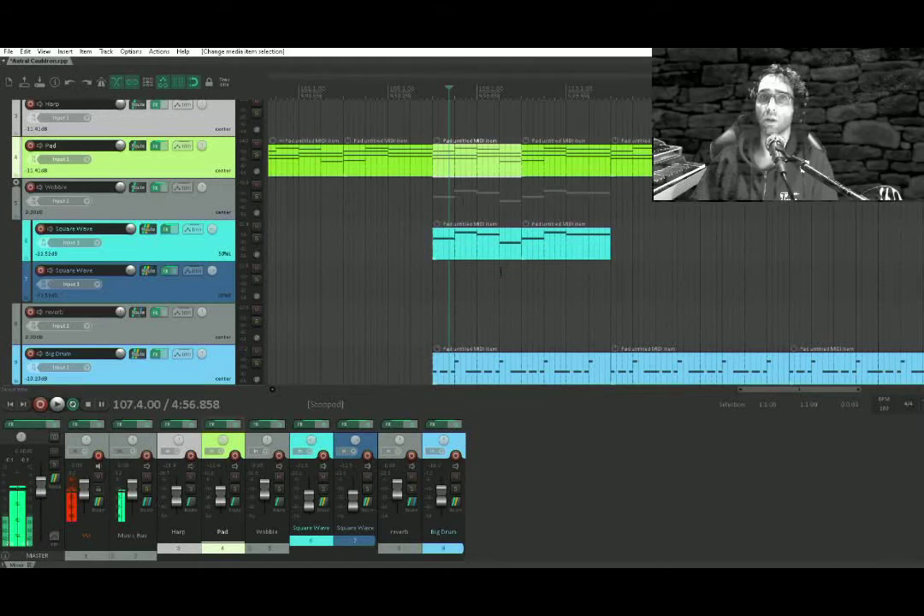
pyautogui.click(420, 278)
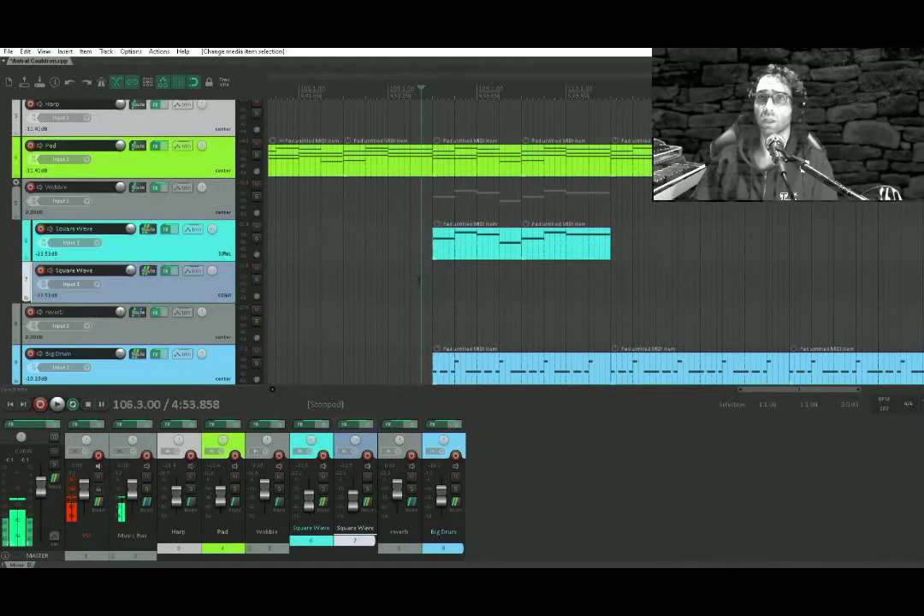
pyautogui.click(386, 297)
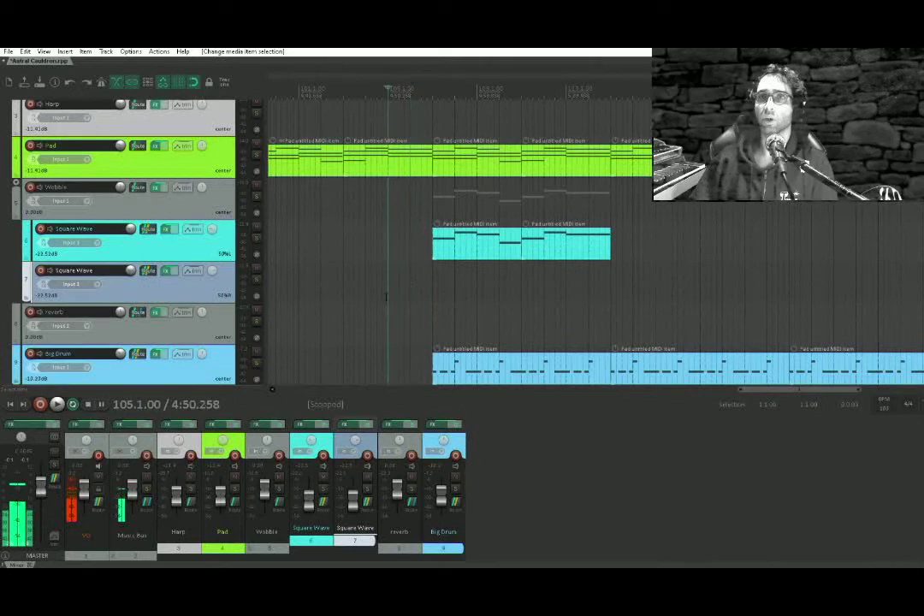
pyautogui.click(473, 245)
pyautogui.doubleClick(476, 246)
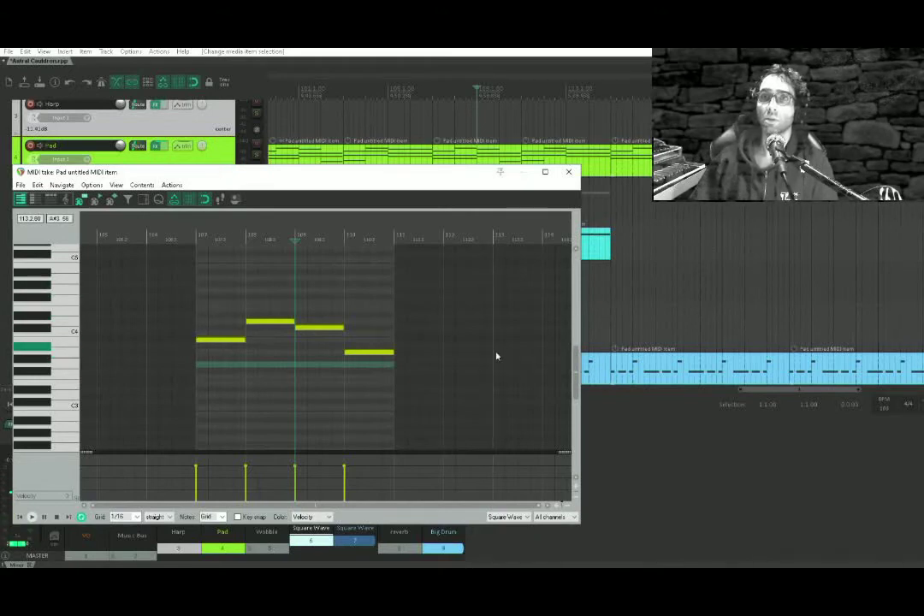
pyautogui.press('Escape')
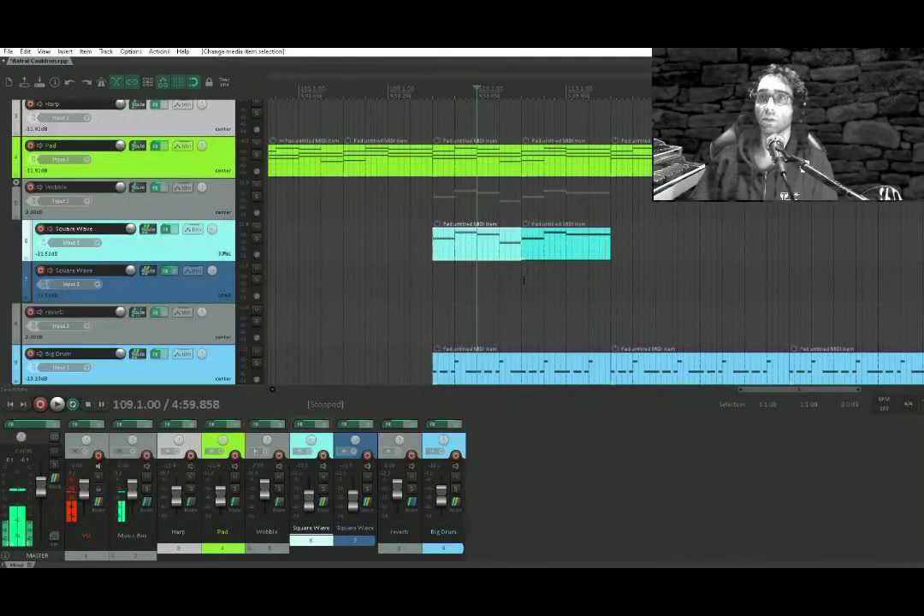
# Play the arrangement from bar 105 through the end of the Square Wave melody and stop.
pyautogui.click(387, 296)
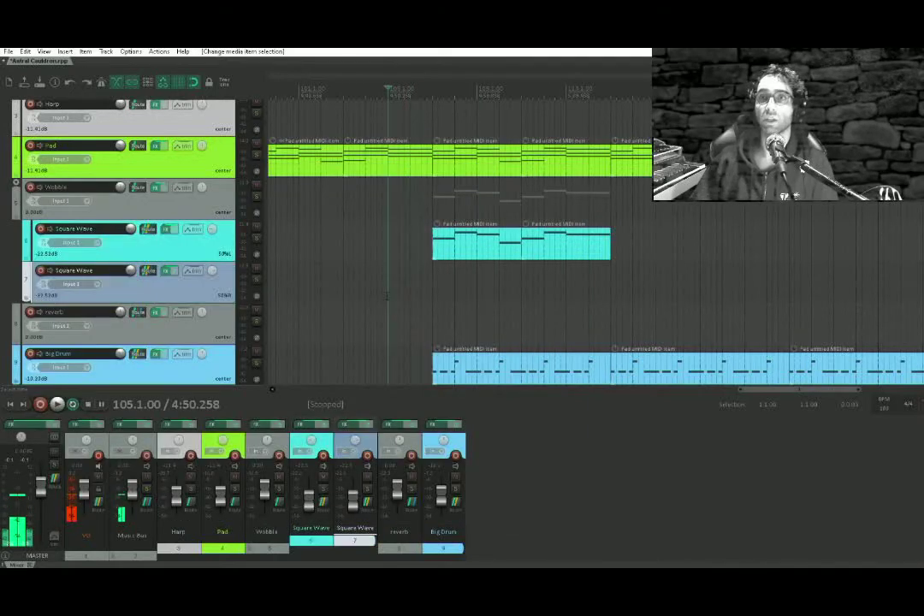
pyautogui.press('space')
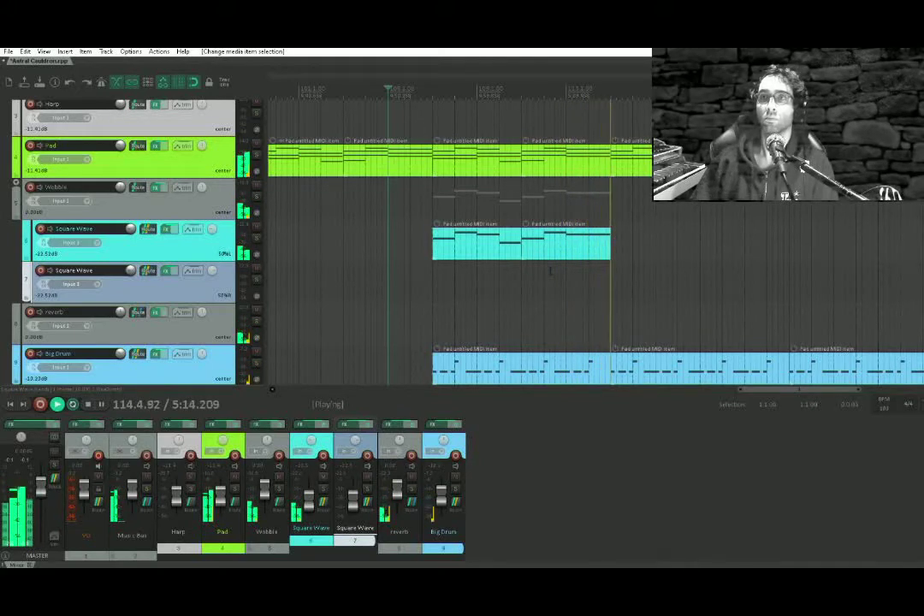
pyautogui.press('space')
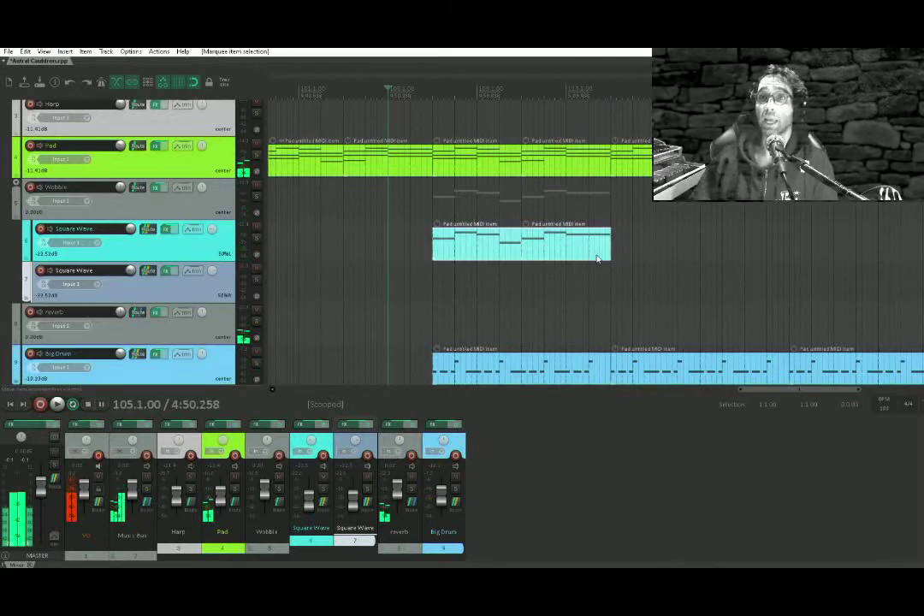
# Move the second melody item down to the lower Square Wave track and copy both melody items to start at bar 115.
pyautogui.moveTo(637, 247); pyautogui.dragTo(583, 266)
pyautogui.click(484, 299)
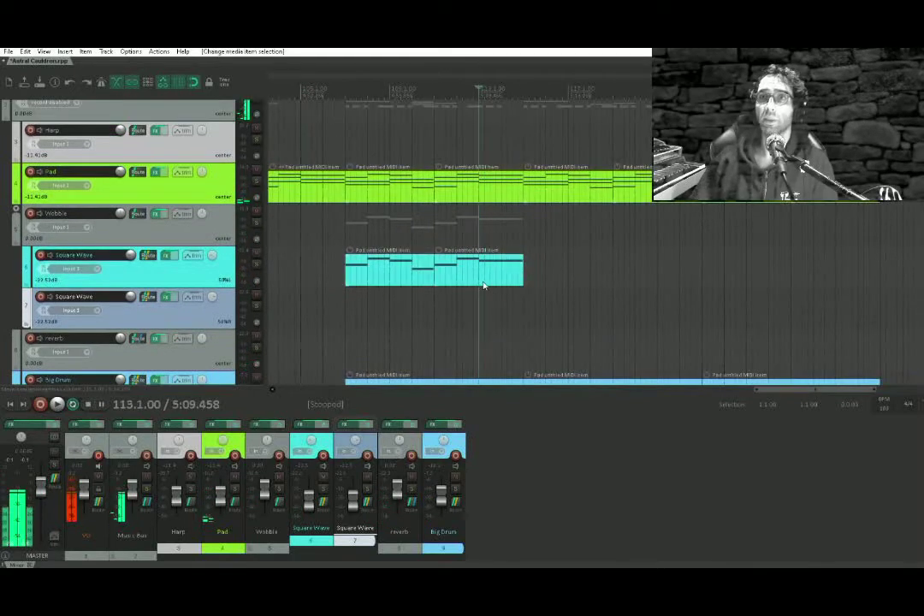
pyautogui.moveTo(485, 279); pyautogui.dragTo(490, 300)
pyautogui.moveTo(398, 278); pyautogui.dragTo(576, 285)
pyautogui.scroll(-3, 655, 268)
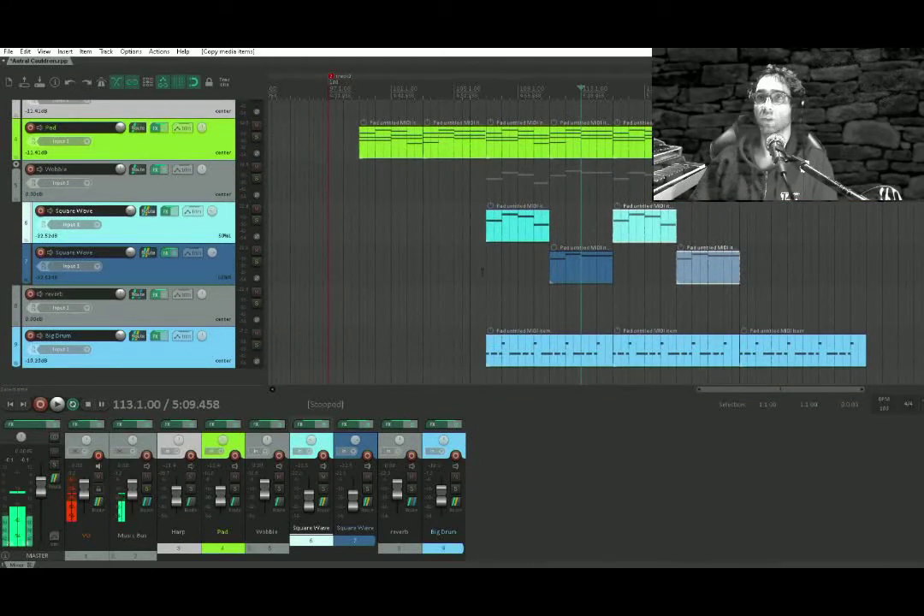
# Play the alternating Square Wave melody from bar 113, stop, and place the edit cursor at bar 115.
pyautogui.press('space')
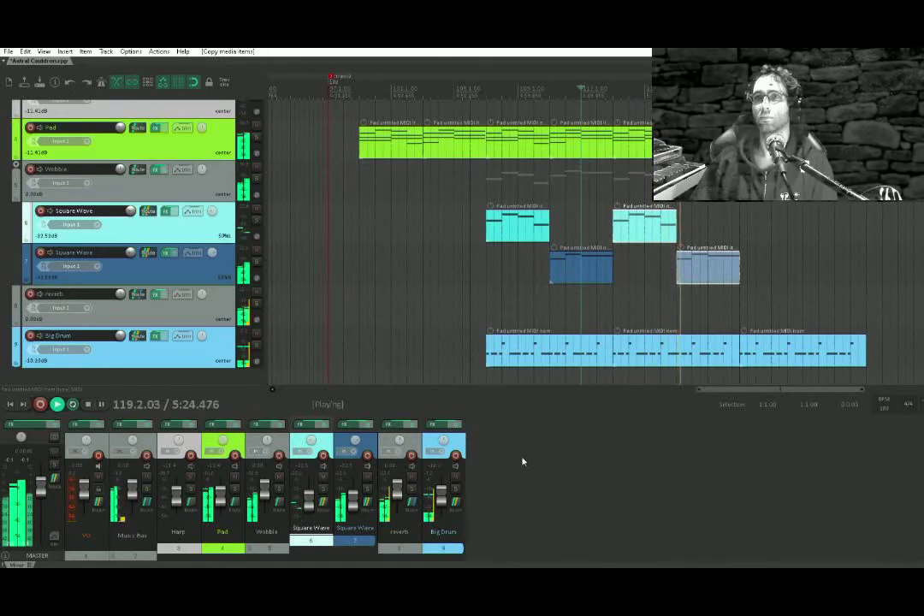
pyautogui.press('space')
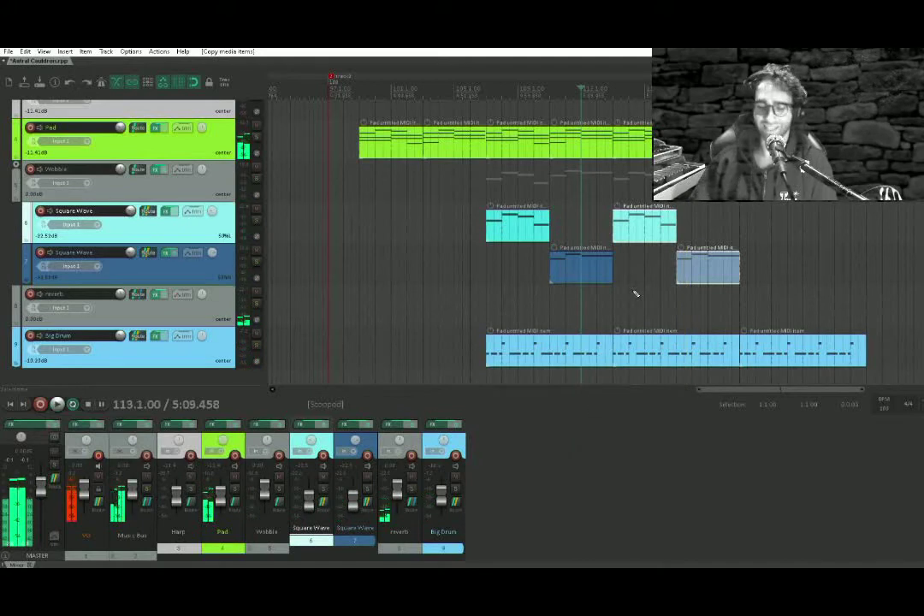
pyautogui.click(605, 315)
pyautogui.click(611, 303)
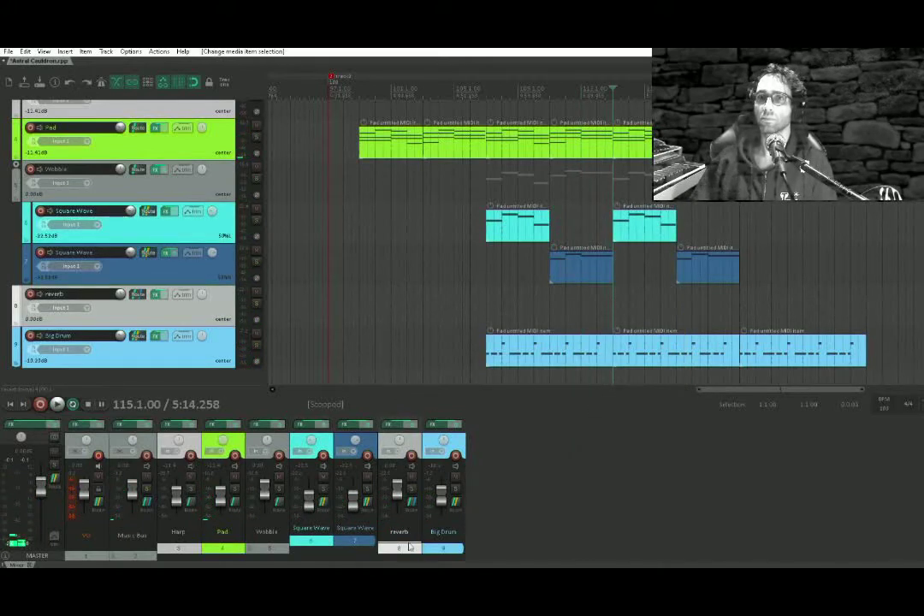
# Duplicate the last two Pad items and the last Big Drum item so both parts extend to bar 139.
pyautogui.click(391, 566)
pyautogui.hotkey('alt', 'Tab')
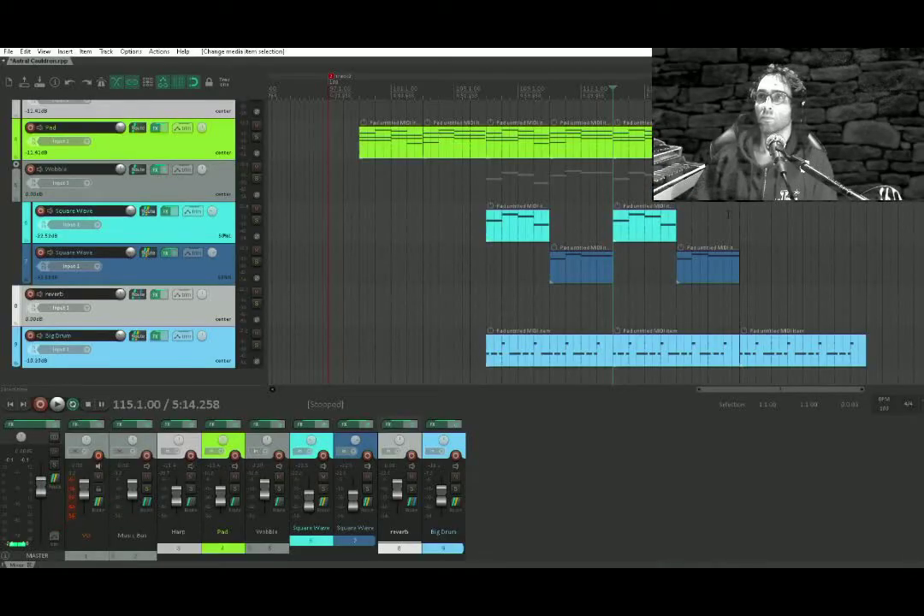
pyautogui.moveTo(728, 215); pyautogui.dragTo(598, 203)
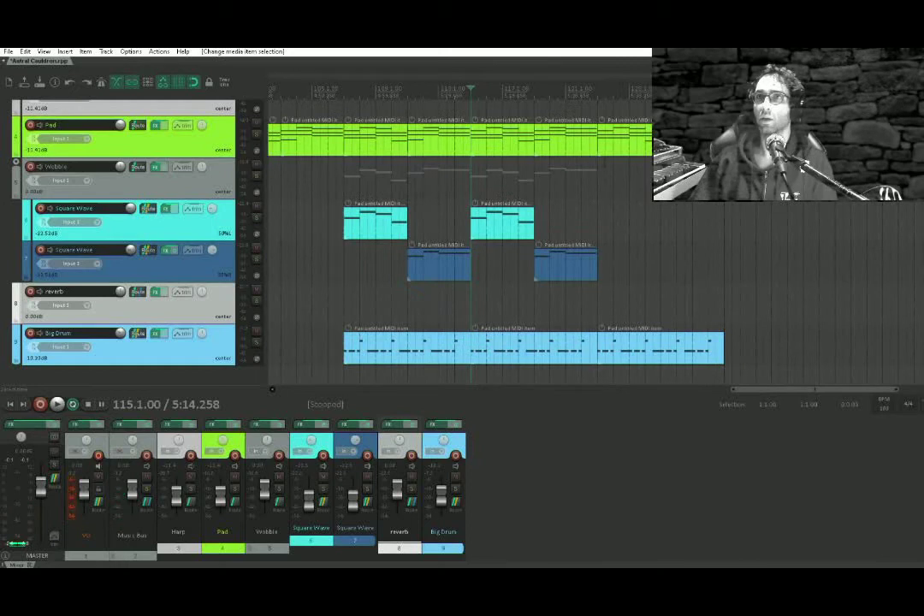
pyautogui.moveTo(636, 141); pyautogui.dragTo(743, 295)
pyautogui.moveTo(772, 136); pyautogui.dragTo(637, 365)
pyautogui.hotkey('ctrl', 'd')
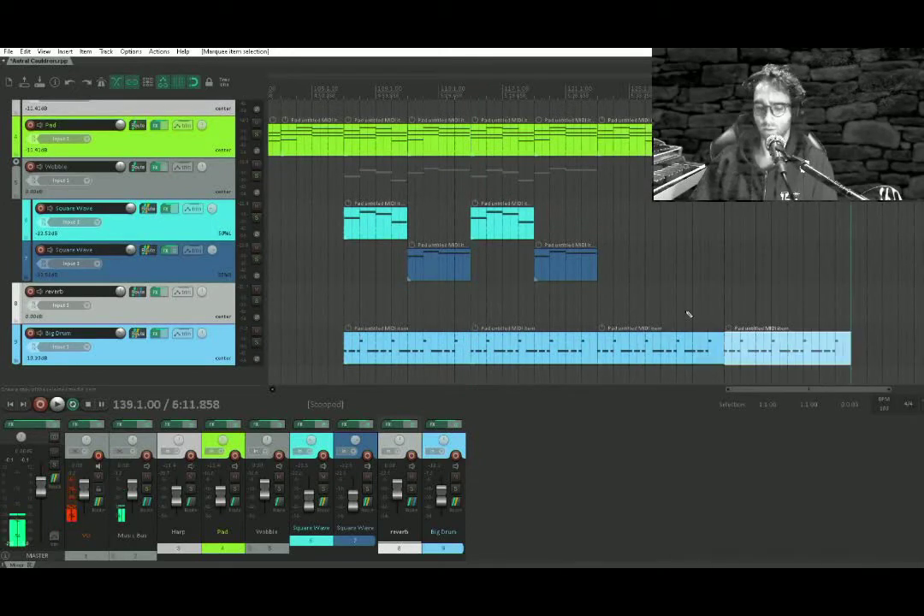
pyautogui.scroll(-2, 685, 312)
pyautogui.scroll(2, 637, 303)
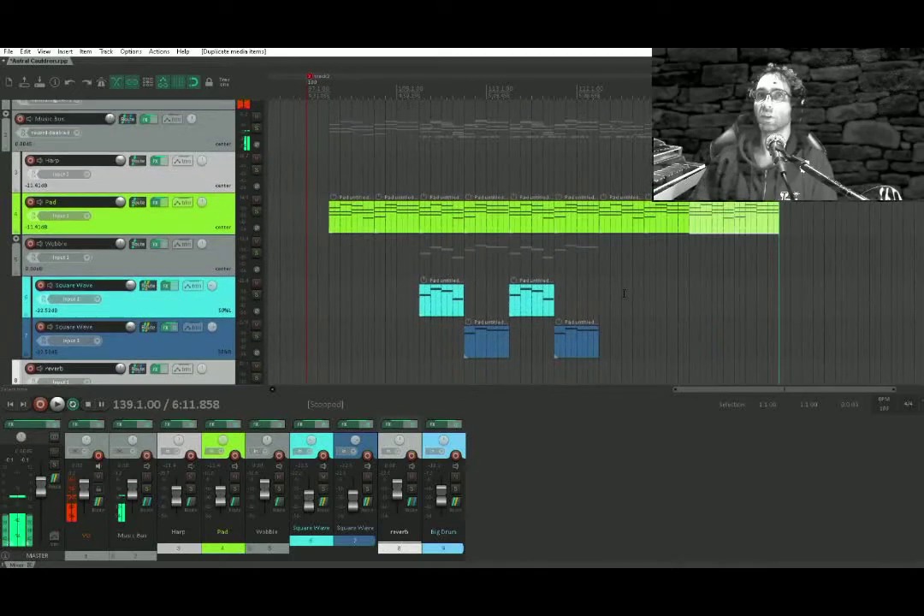
# Place the edit cursor at bar 123, where the alternating Square Wave melody ends.
pyautogui.click(668, 178)
pyautogui.click(604, 179)
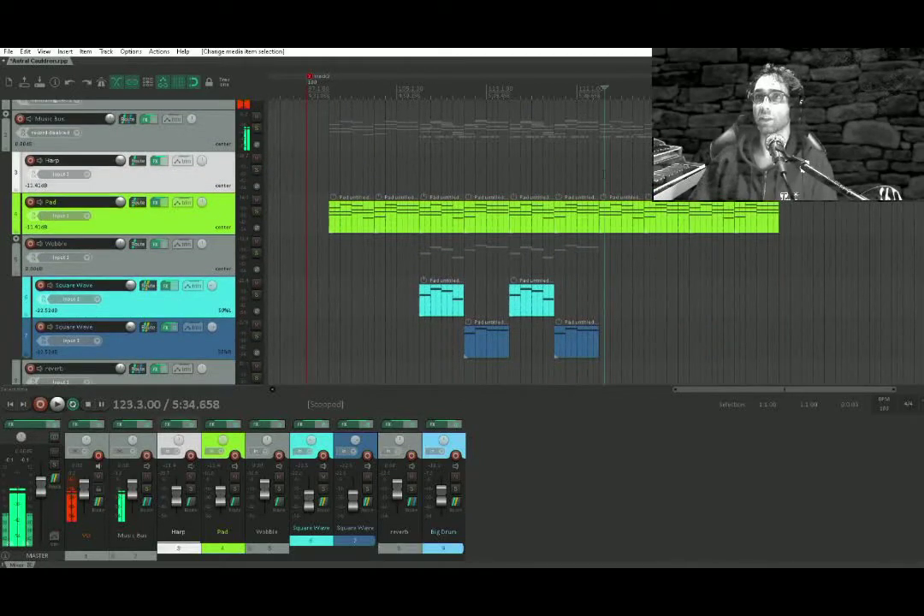
pyautogui.click(600, 179)
pyautogui.scroll(-1, 601, 152)
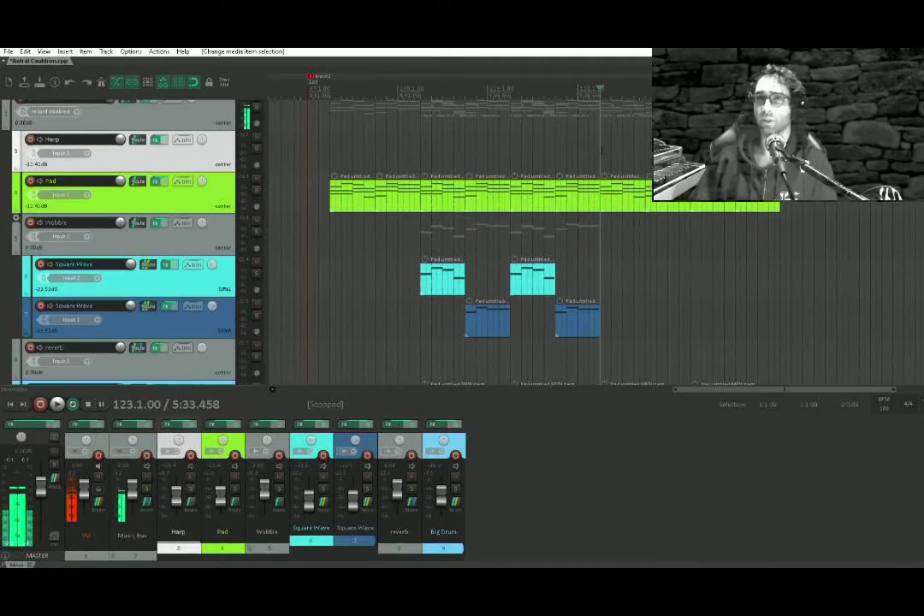
pyautogui.scroll(-4, 465, 186)
pyautogui.scroll(4, 463, 184)
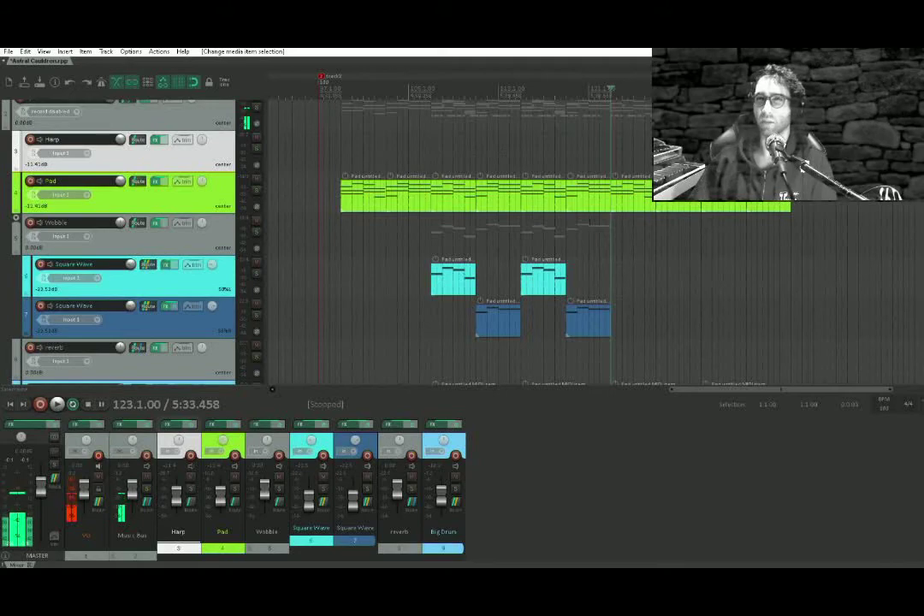
# View the first song's arrangement for comparison, play the second song's Square Wave melody from bar 109, and stop.
pyautogui.moveTo(322, 179); pyautogui.dragTo(676, 143)
pyautogui.scroll(-4, 673, 175)
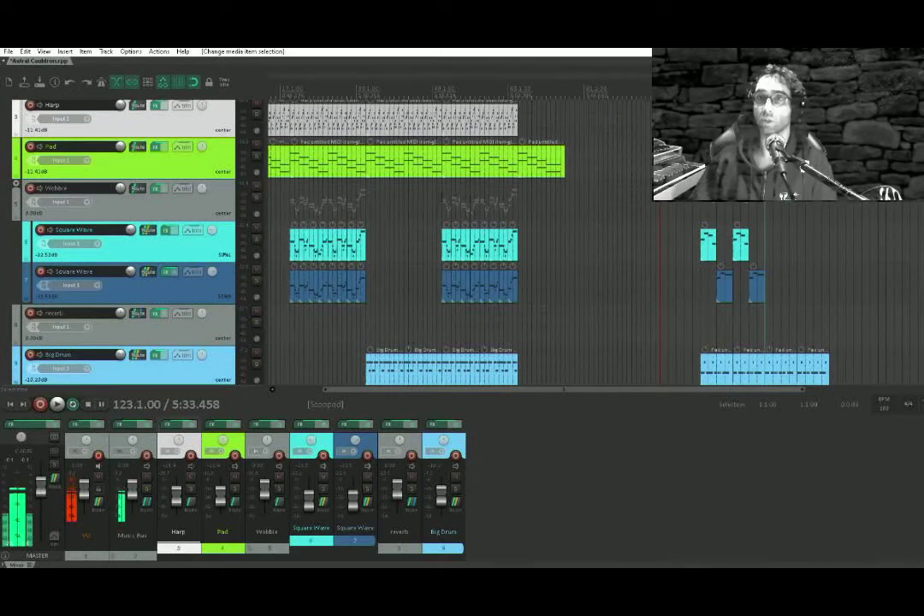
pyautogui.click(442, 197)
pyautogui.press('space')
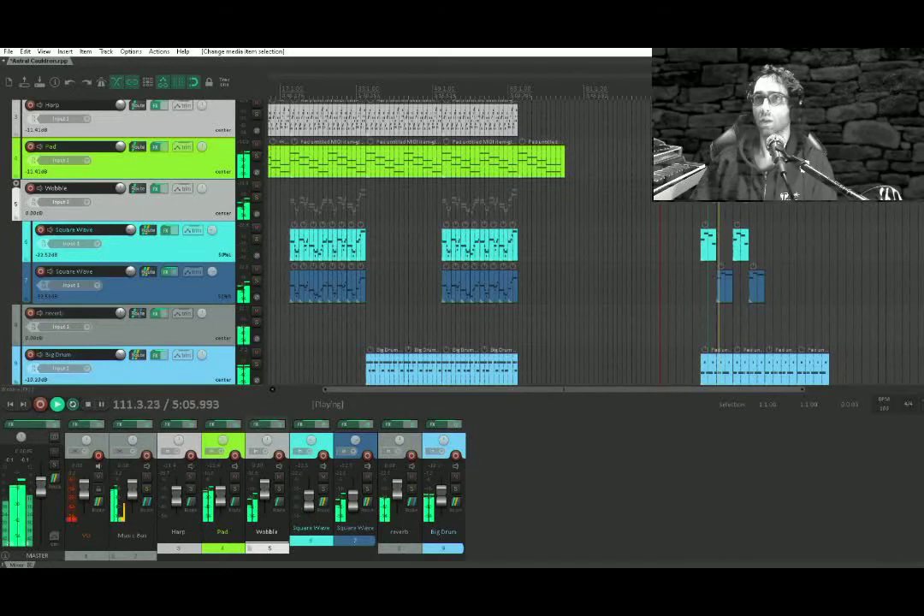
pyautogui.press('space')
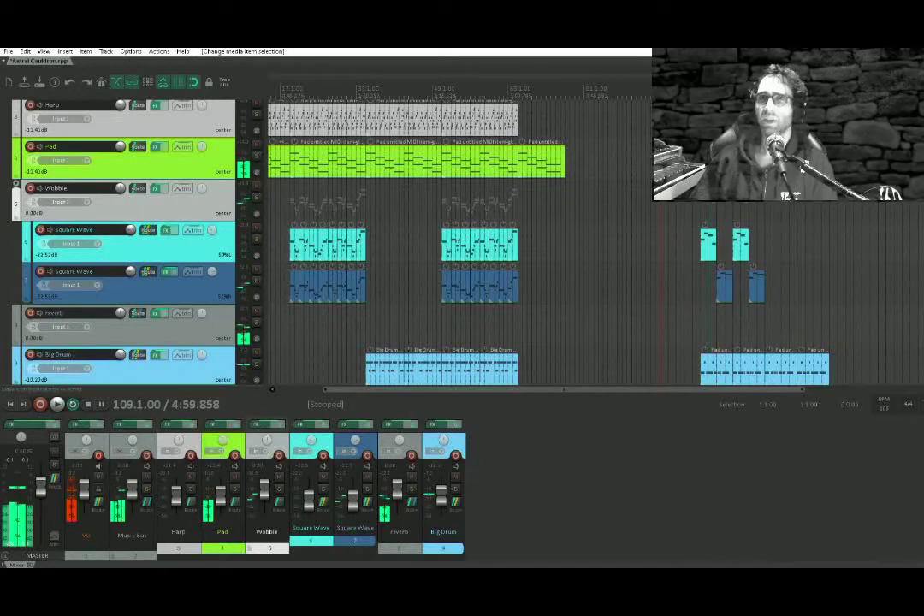
# Create an empty MIDI item on the Harp track from bar 123 to bar 131.
pyautogui.moveTo(763, 169); pyautogui.dragTo(708, 211)
pyautogui.click(719, 162)
pyautogui.scroll(4, 719, 163)
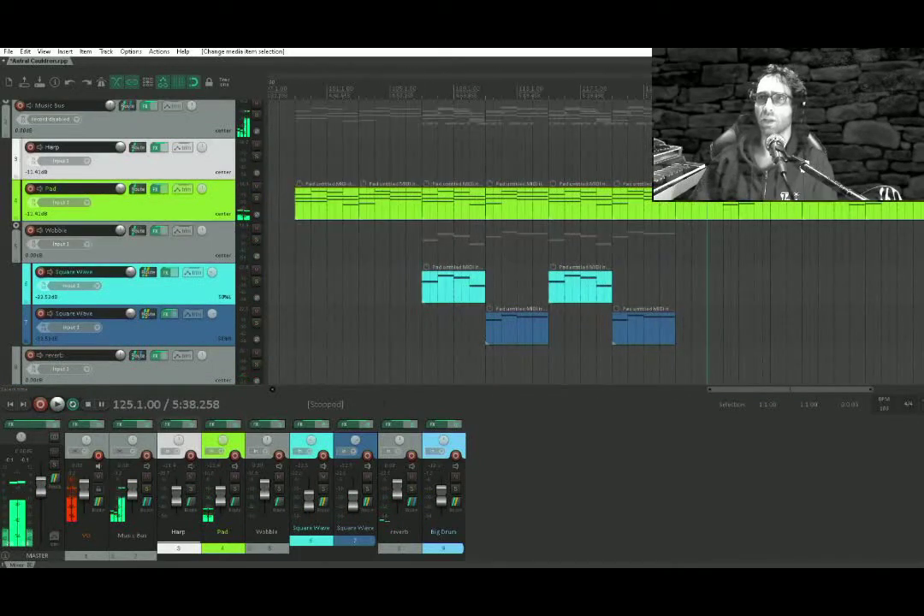
pyautogui.click(676, 162)
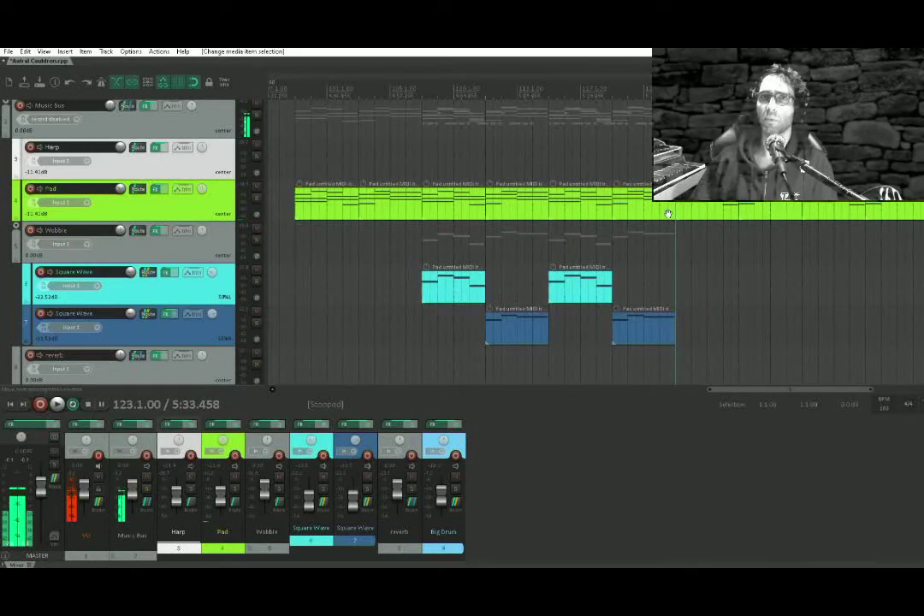
pyautogui.moveTo(668, 214); pyautogui.dragTo(664, 221)
pyautogui.moveTo(304, 162); pyautogui.dragTo(313, 192)
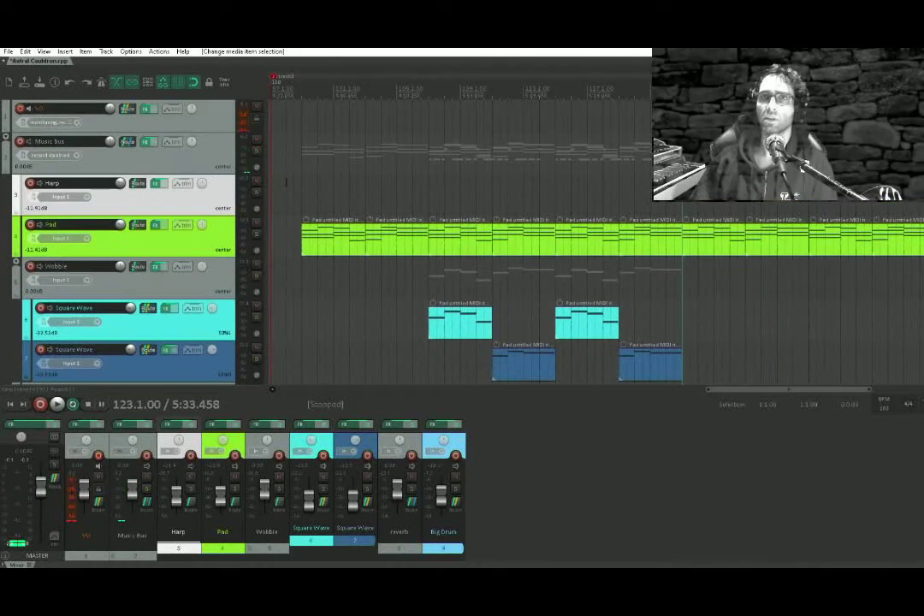
pyautogui.moveTo(730, 231); pyautogui.dragTo(485, 278)
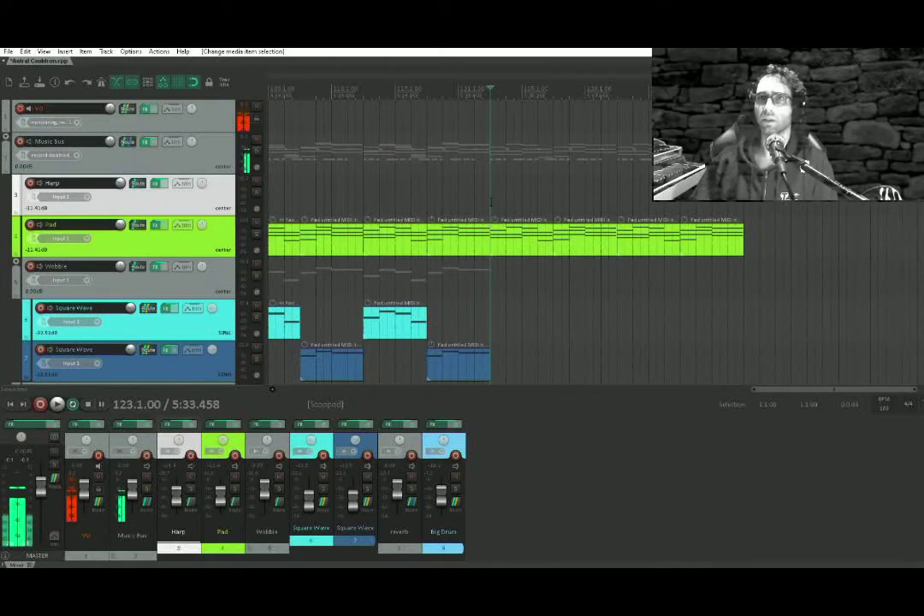
pyautogui.moveTo(492, 206)
pyautogui.mouseDown()
pyautogui.moveTo(625, 201)
pyautogui.moveTo(602, 200)
pyautogui.mouseUp()
pyautogui.doubleClick(543, 202)
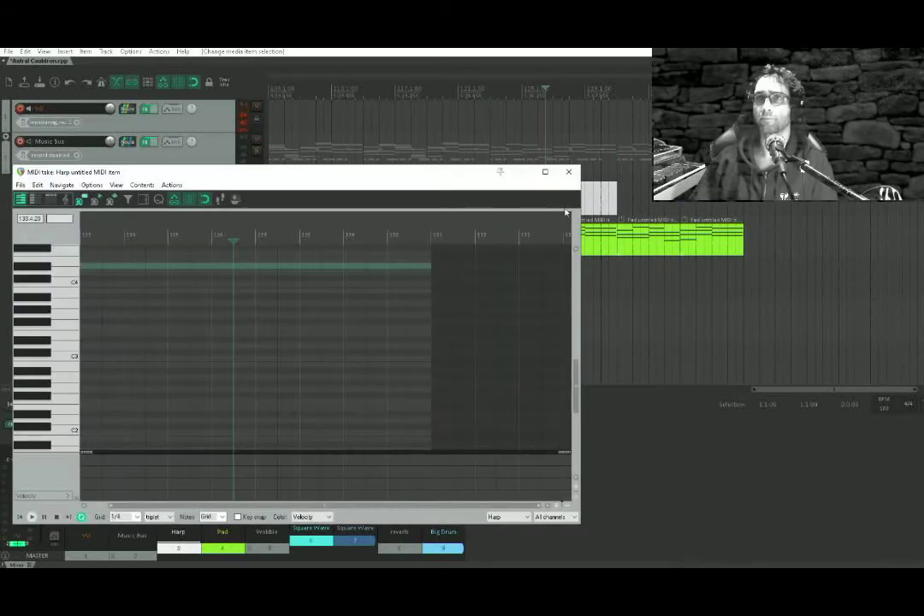
pyautogui.click(568, 171)
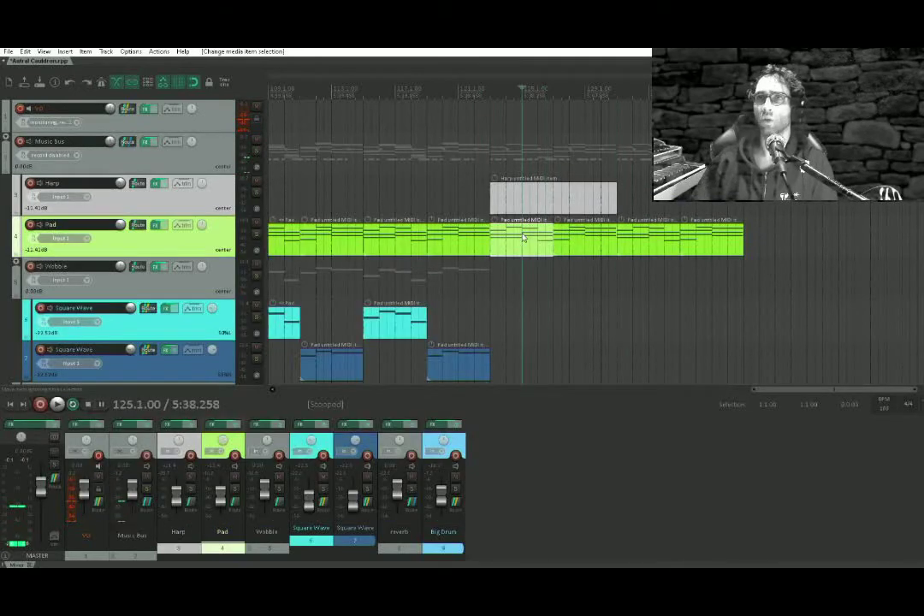
# Copy all chord notes from the Pad item at bar 123 into the Harp item, aligned to start at bar 123.
pyautogui.doubleClick(526, 233)
pyautogui.moveTo(496, 433); pyautogui.dragTo(5, 283)
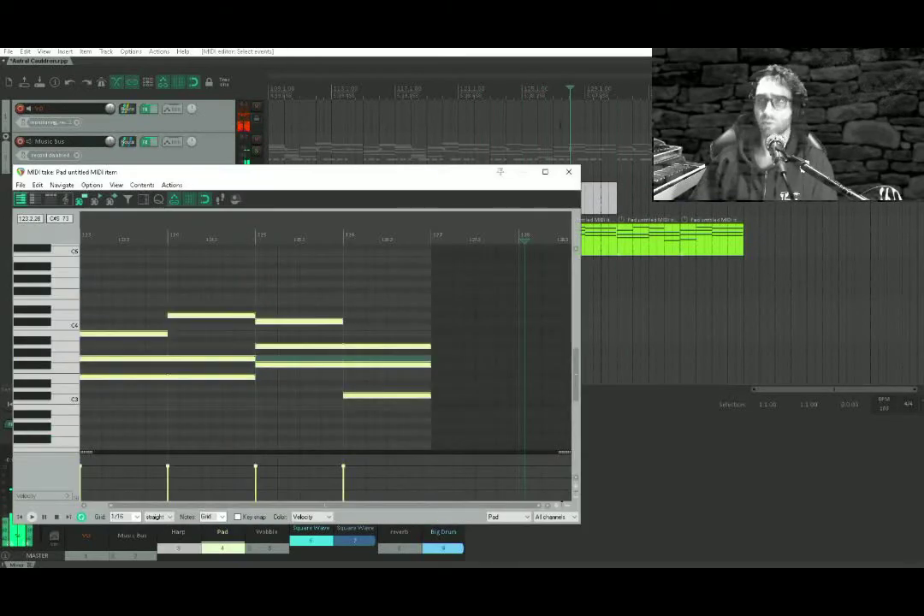
pyautogui.click(568, 171)
pyautogui.doubleClick(533, 206)
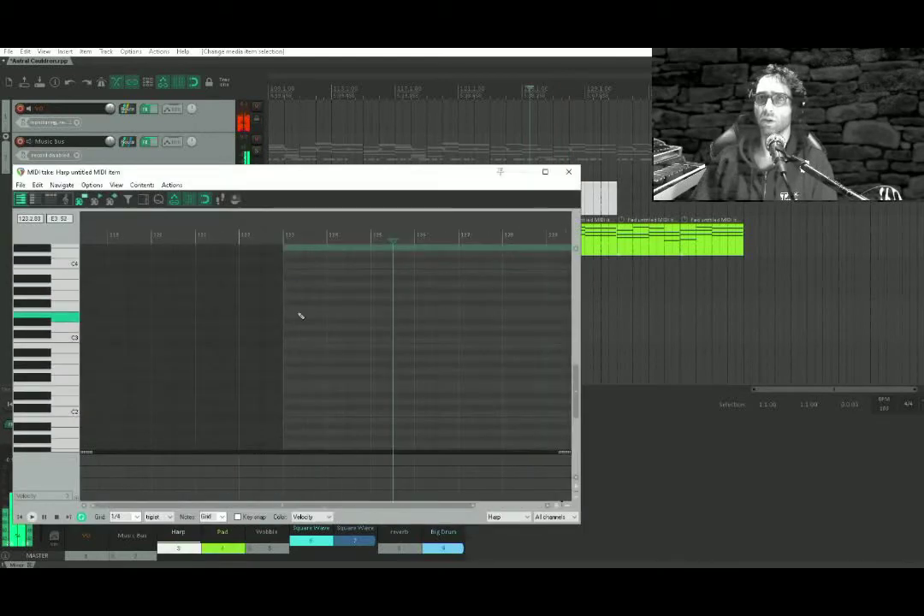
pyautogui.hotkey('ctrl', 'v')
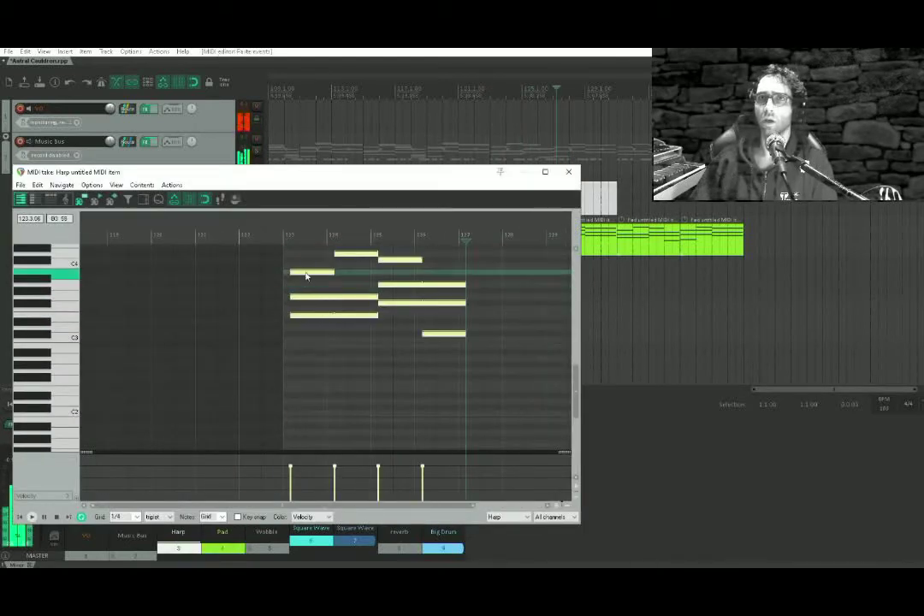
pyautogui.moveTo(308, 273); pyautogui.dragTo(301, 273)
# Set the note grid to 1/8 triplet and shorten all the Harp chord notes to one grid unit.
pyautogui.moveTo(333, 326); pyautogui.dragTo(568, 355)
pyautogui.scroll(3, 353, 362)
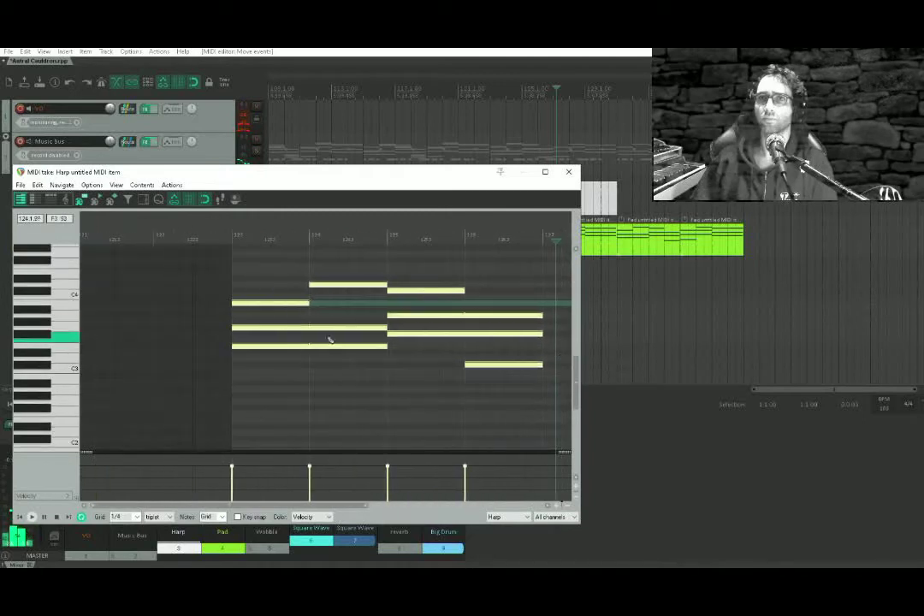
pyautogui.moveTo(335, 325); pyautogui.dragTo(342, 426)
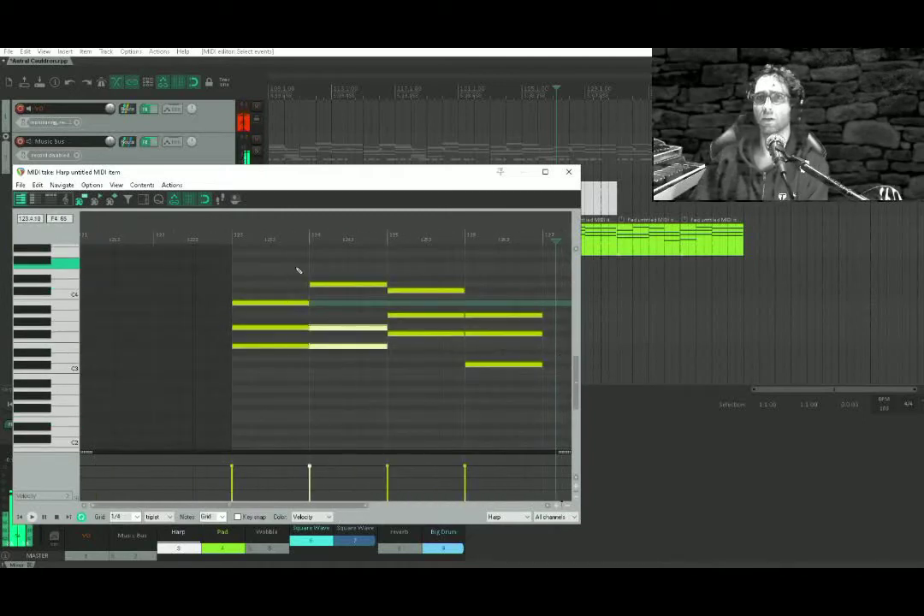
pyautogui.moveTo(311, 267); pyautogui.dragTo(638, 447)
pyautogui.moveTo(122, 256); pyautogui.dragTo(599, 453)
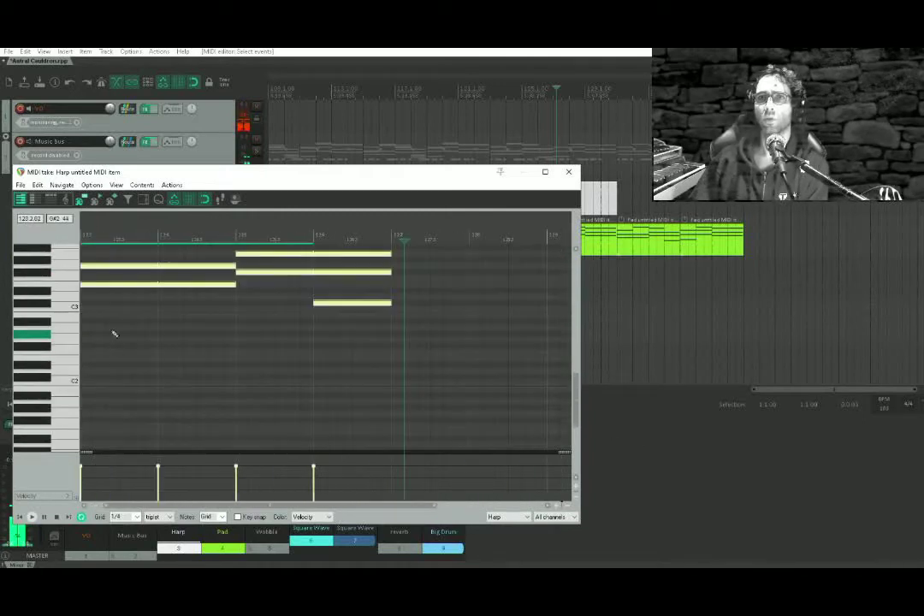
pyautogui.moveTo(114, 334); pyautogui.dragTo(312, 408)
pyautogui.moveTo(349, 358); pyautogui.dragTo(278, 364)
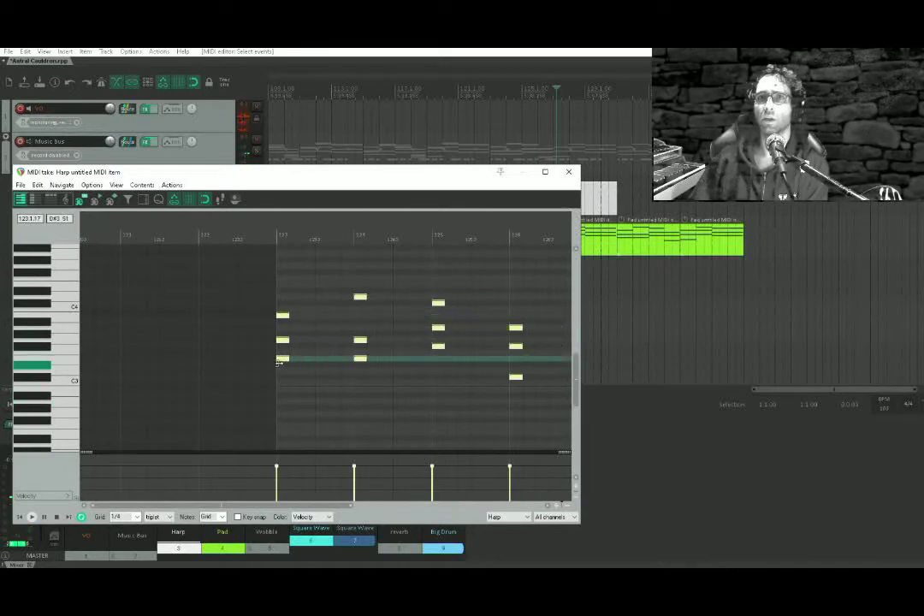
pyautogui.click(135, 518)
pyautogui.click(133, 476)
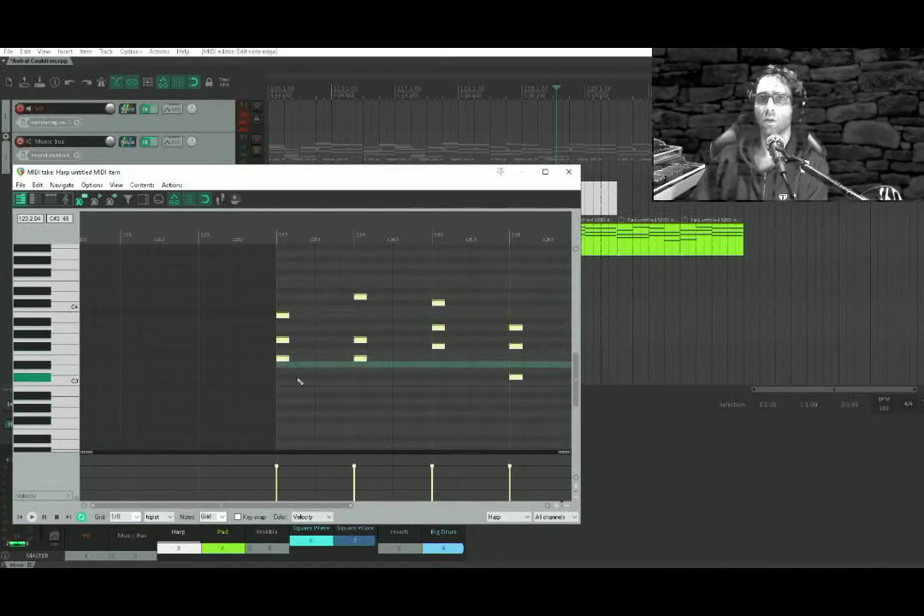
pyautogui.moveTo(285, 314); pyautogui.dragTo(279, 315)
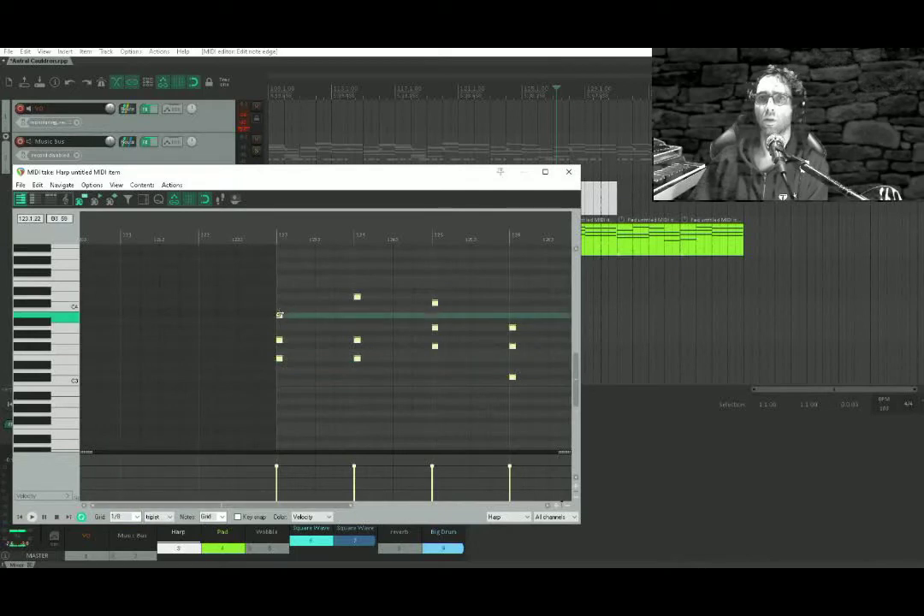
# Stagger the first Harp chord's notes at bar 123 into a descending triplet of B3, G3 and E3.
pyautogui.scroll(3, 274, 328)
pyautogui.hscroll(-4, 272, 330)
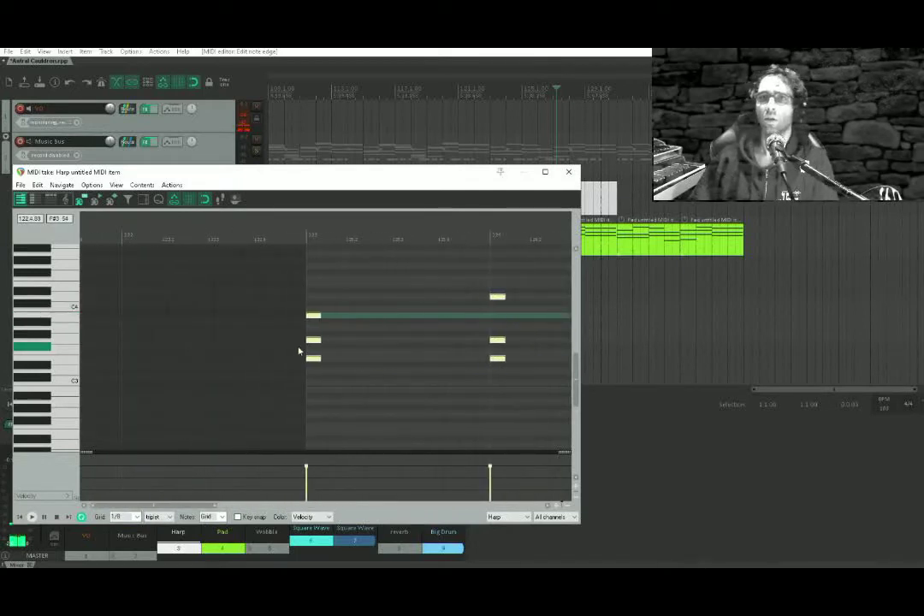
pyautogui.click(349, 329)
pyautogui.moveTo(316, 343); pyautogui.dragTo(345, 360)
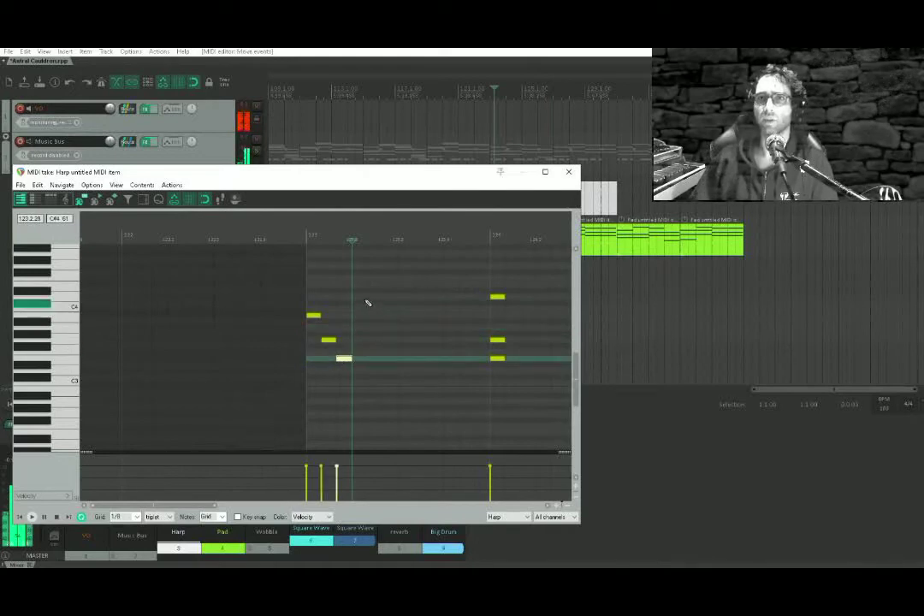
# Copy the descending Harp triplet onto the remaining three beats of bar 123.
pyautogui.click(313, 315)
pyautogui.moveTo(312, 316); pyautogui.dragTo(357, 319)
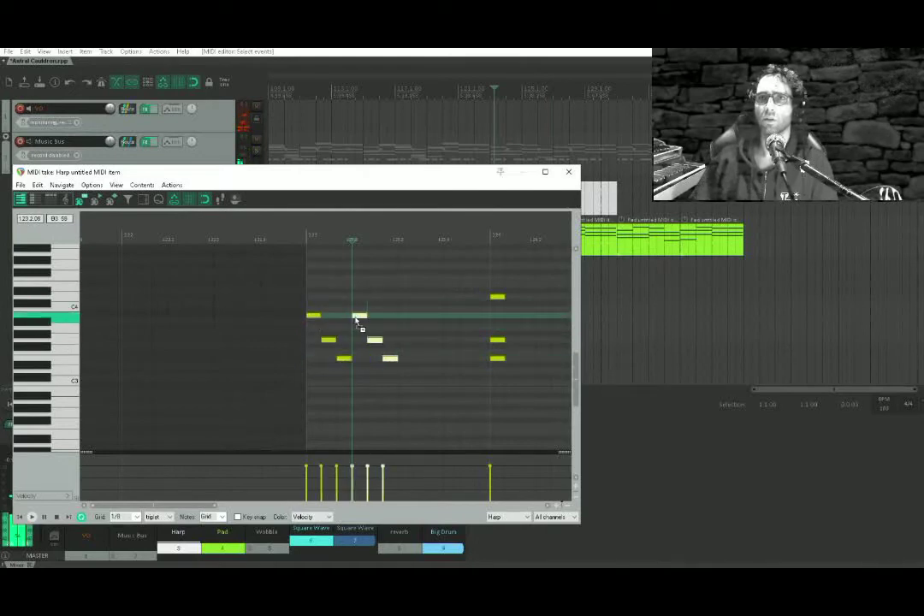
pyautogui.moveTo(404, 283); pyautogui.dragTo(305, 392)
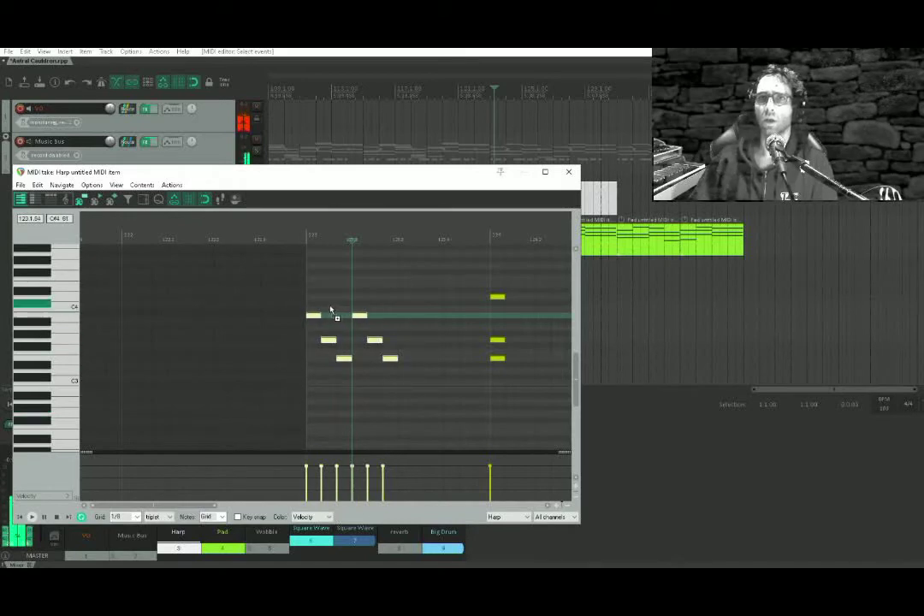
pyautogui.moveTo(315, 317); pyautogui.dragTo(406, 317)
# Play the new Harp arpeggio from one beat before bar 123 and stop.
pyautogui.click(263, 307)
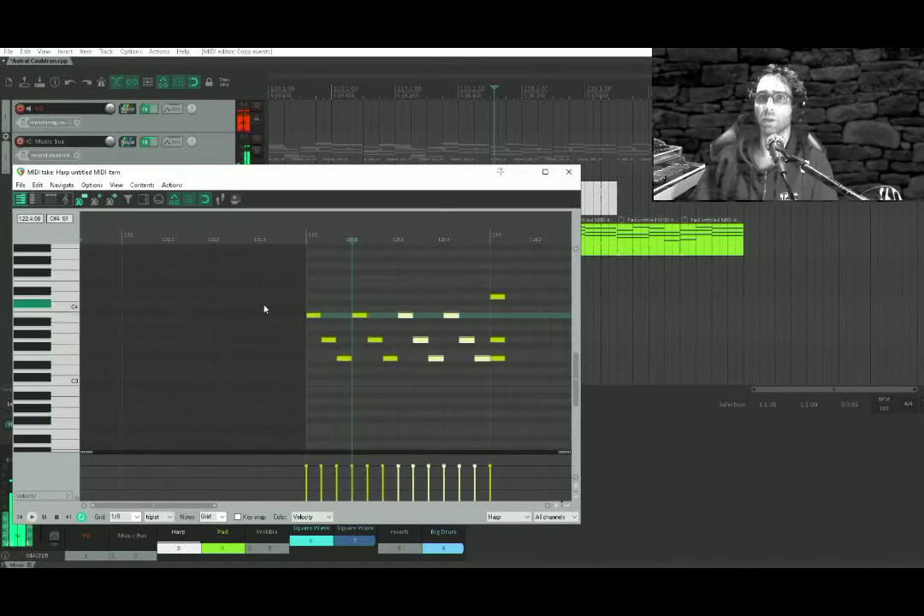
pyautogui.press('space')
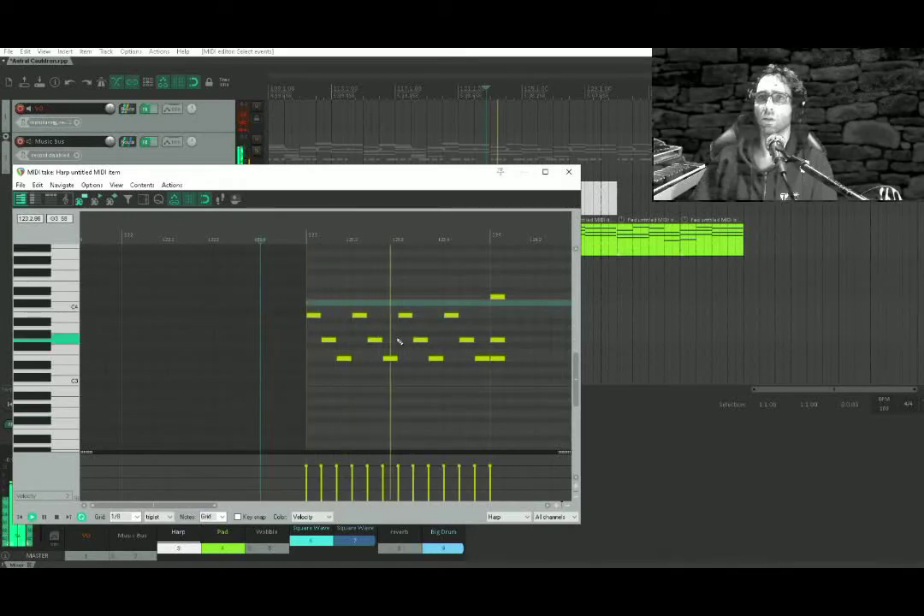
pyautogui.press('space')
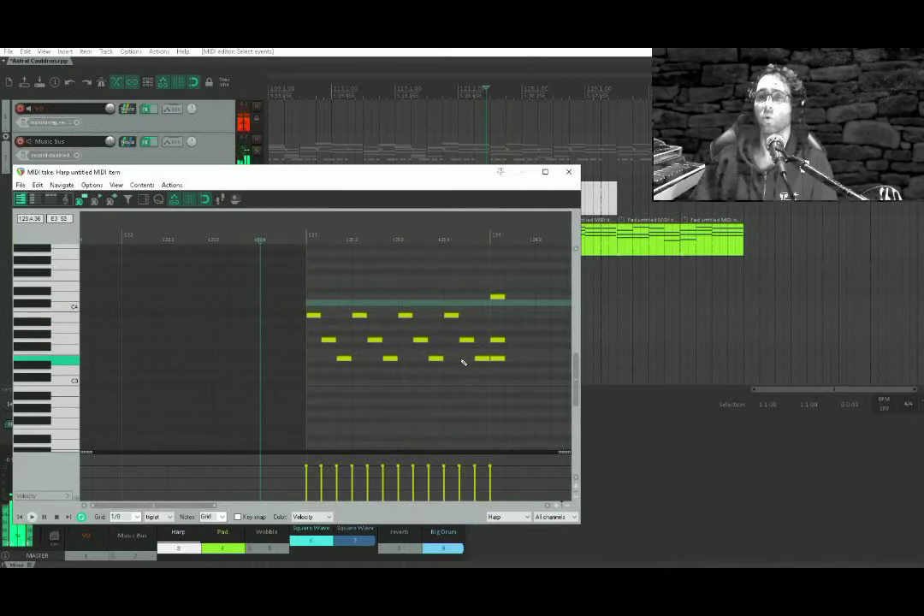
# Replace the two lower notes of the bar 124 Harp chord with G3 and E3 on the following triplet positions.
pyautogui.moveTo(459, 362); pyautogui.dragTo(174, 404)
pyautogui.moveTo(215, 374); pyautogui.dragTo(227, 421)
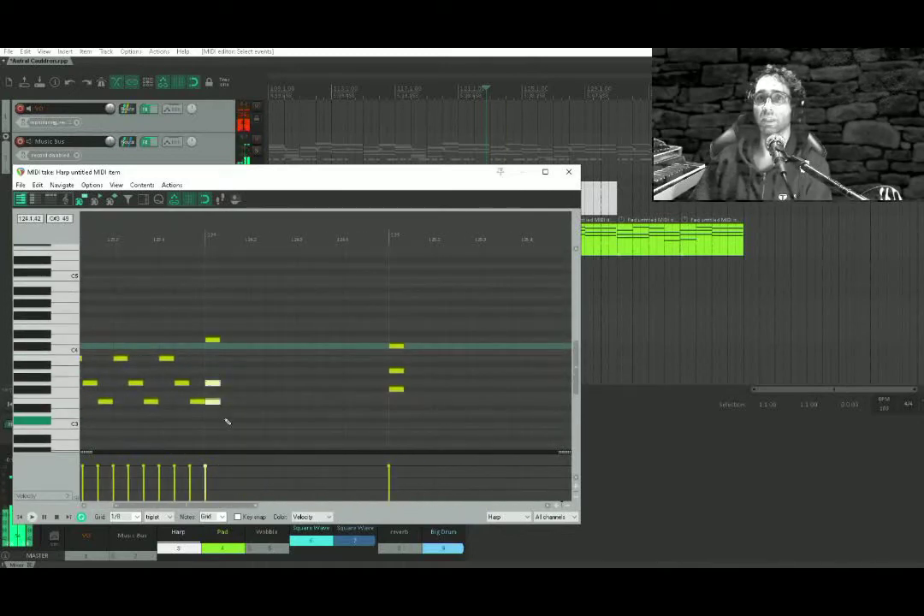
pyautogui.click(228, 383)
pyautogui.click(242, 401)
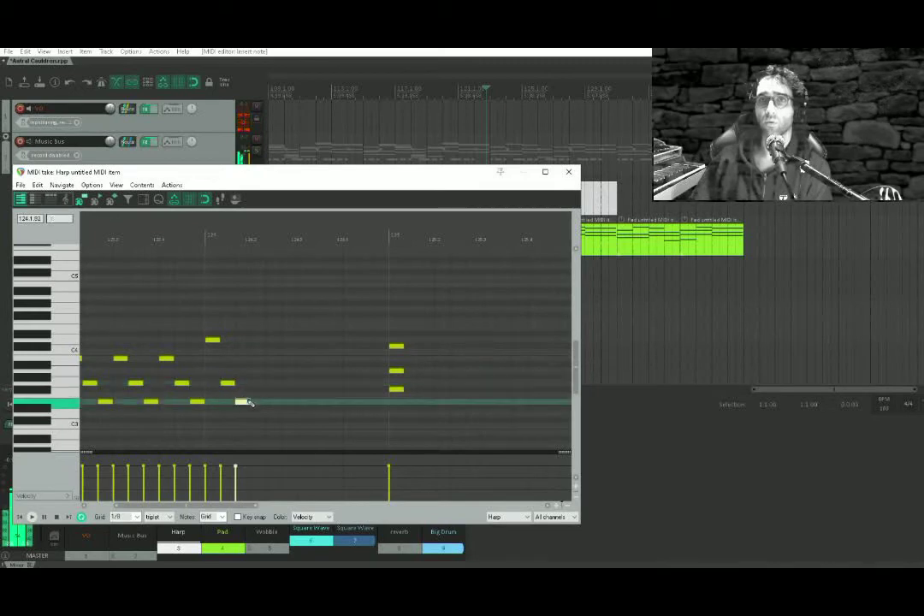
# Copy the descending D4, G3 and E3 Harp triplet onto the remaining three beats of bar 124.
pyautogui.moveTo(252, 320); pyautogui.dragTo(214, 415)
pyautogui.click(212, 339)
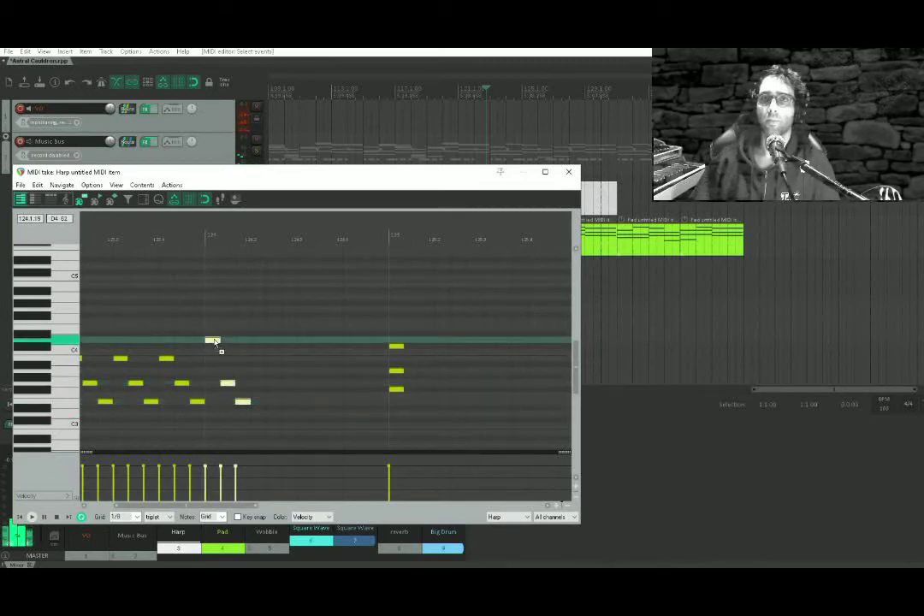
pyautogui.moveTo(214, 342); pyautogui.dragTo(355, 344)
# Replace the two lower notes of the bar 125 Harp chord with A3 and F#3 on the following triplet positions.
pyautogui.rightClick(410, 372)
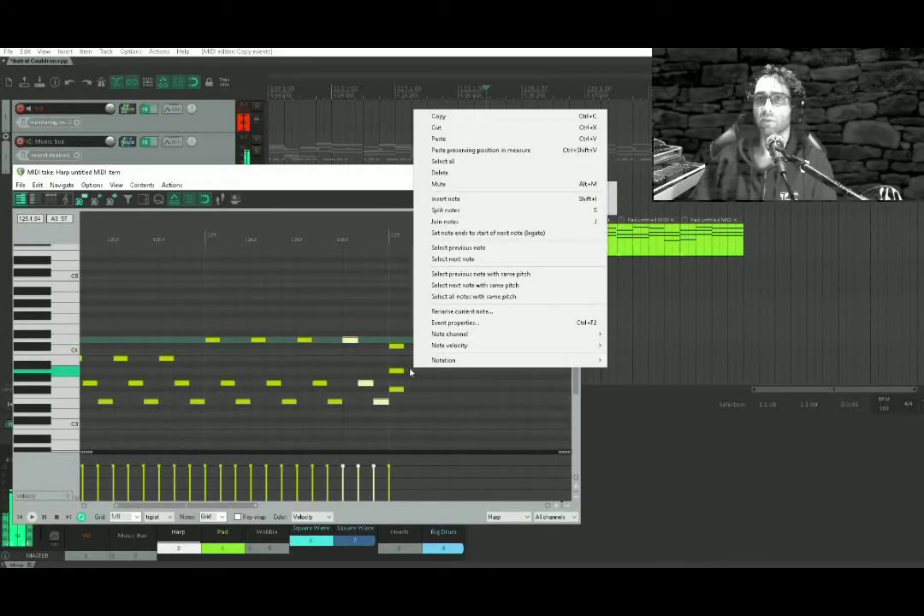
pyautogui.moveTo(410, 372); pyautogui.dragTo(406, 403)
pyautogui.doubleClick(419, 371)
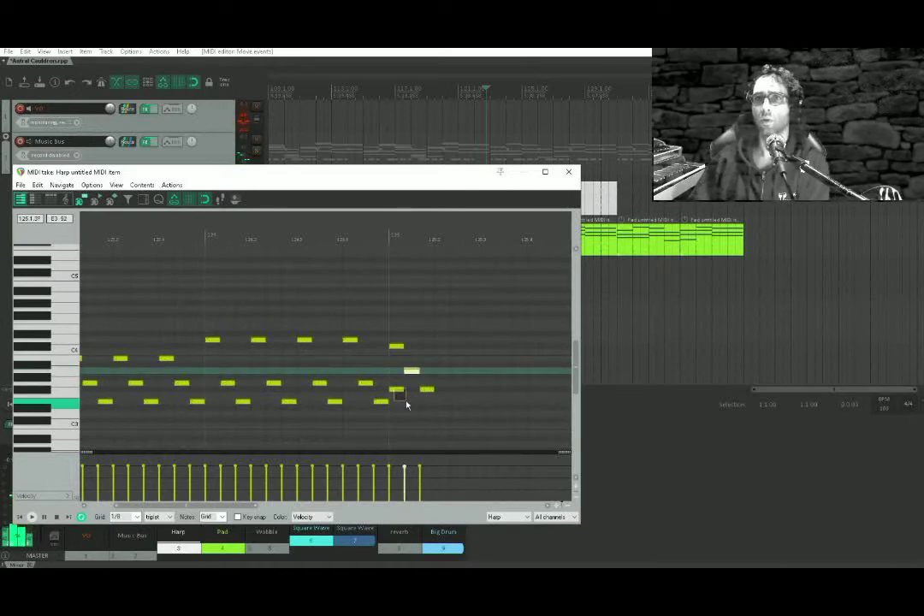
pyautogui.press('Delete')
# Copy the C#4, A3 and F#3 Harp triplet onto the remaining three beats of bar 125.
pyautogui.moveTo(468, 314); pyautogui.dragTo(390, 398)
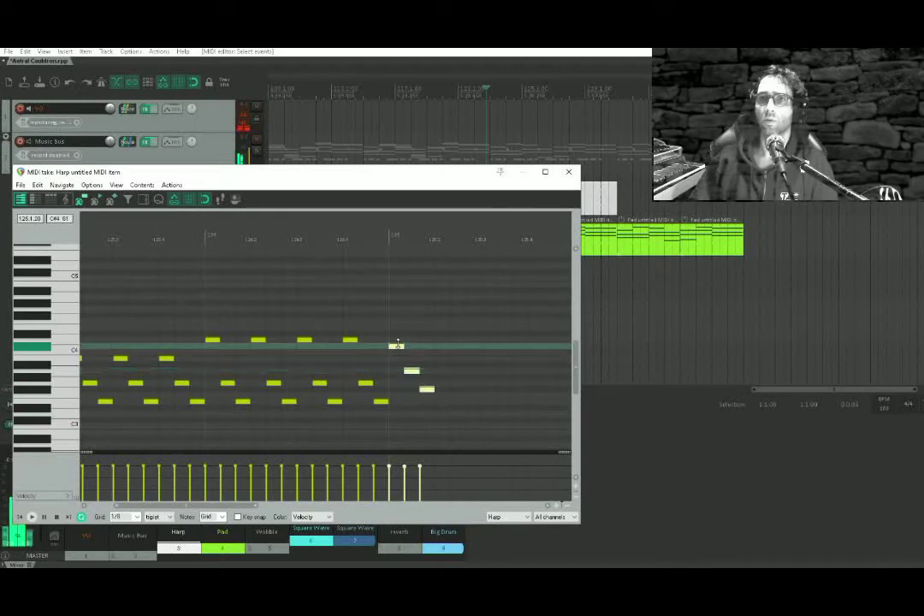
pyautogui.moveTo(407, 350); pyautogui.dragTo(287, 357)
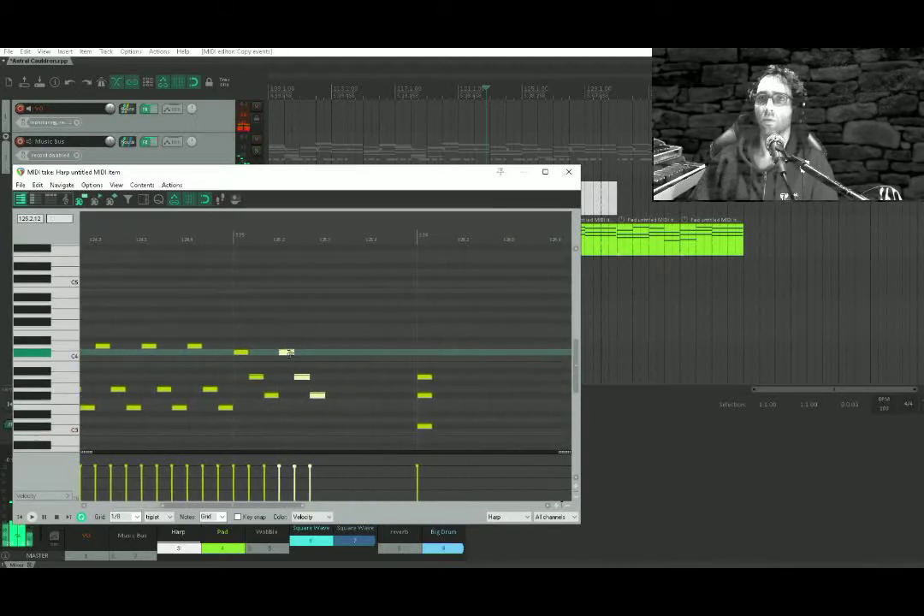
pyautogui.moveTo(344, 334); pyautogui.dragTo(234, 432)
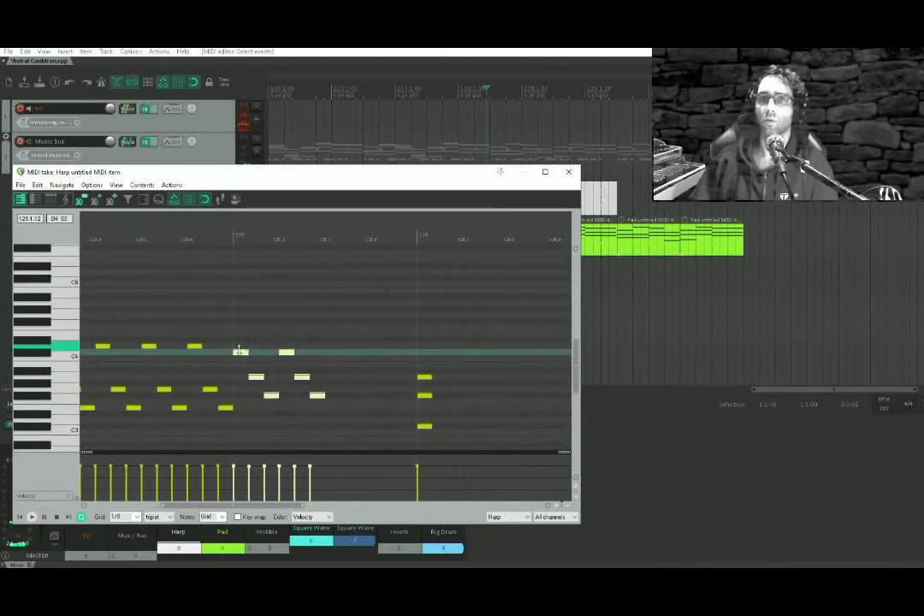
pyautogui.keyDown('ctrl'); pyautogui.moveTo(240, 353); pyautogui.dragTo(330, 355); pyautogui.keyUp('ctrl')
# Close the Harp note editor and play the arrangement from bar 120.
pyautogui.press('Escape')
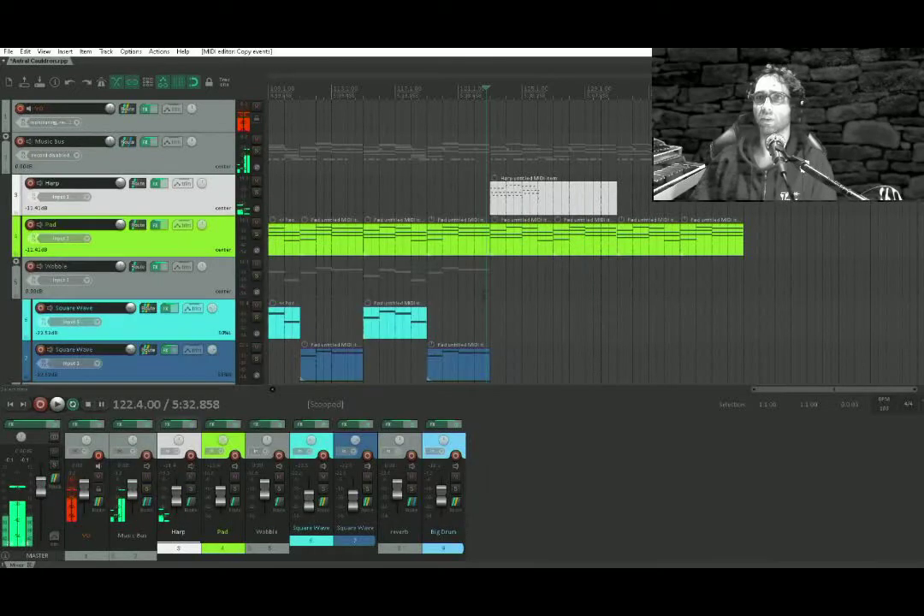
pyautogui.click(442, 187)
pyautogui.press('space')
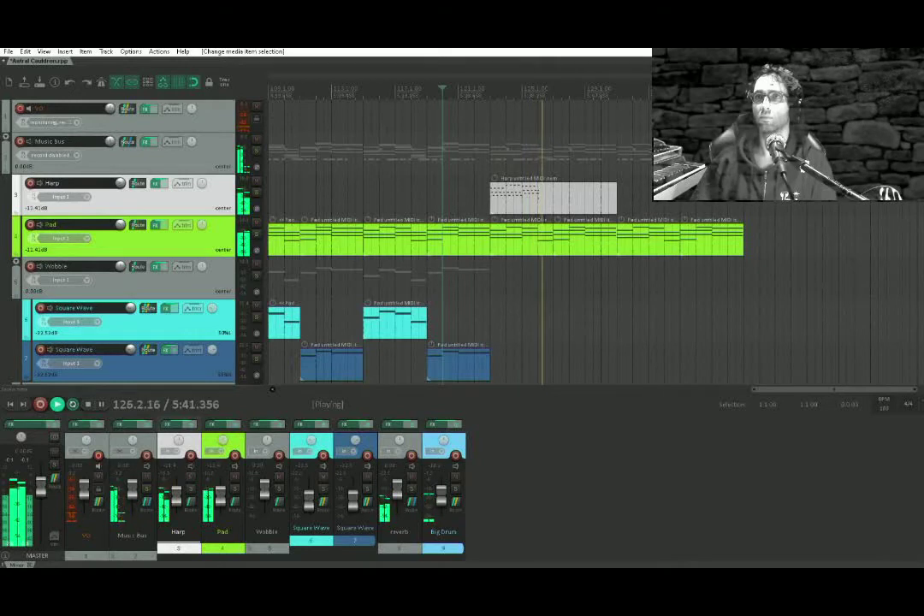
# Reopen the Harp item and stagger the bar 126 chord into a descending triplet of A3, F#3 and C#3.
pyautogui.doubleClick(539, 198)
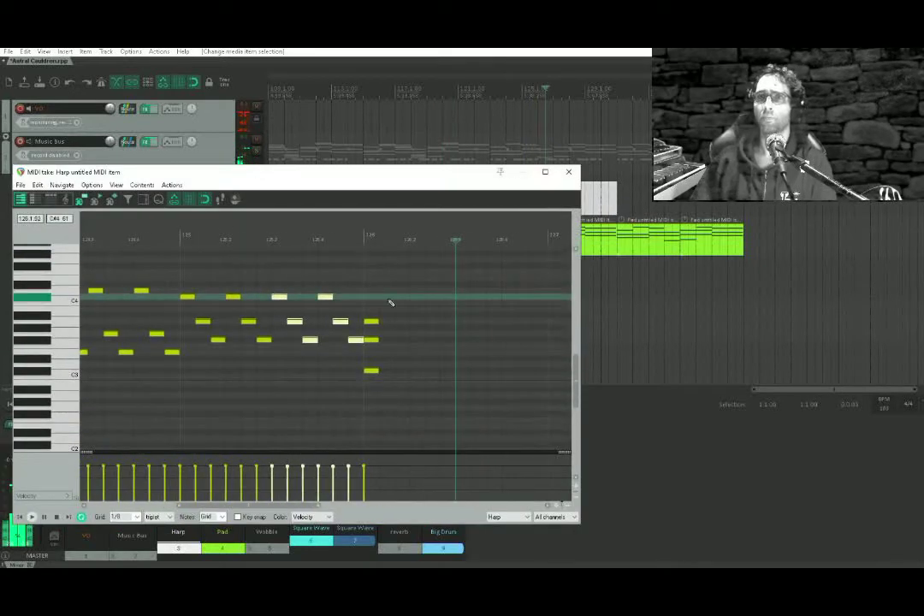
pyautogui.click(395, 347)
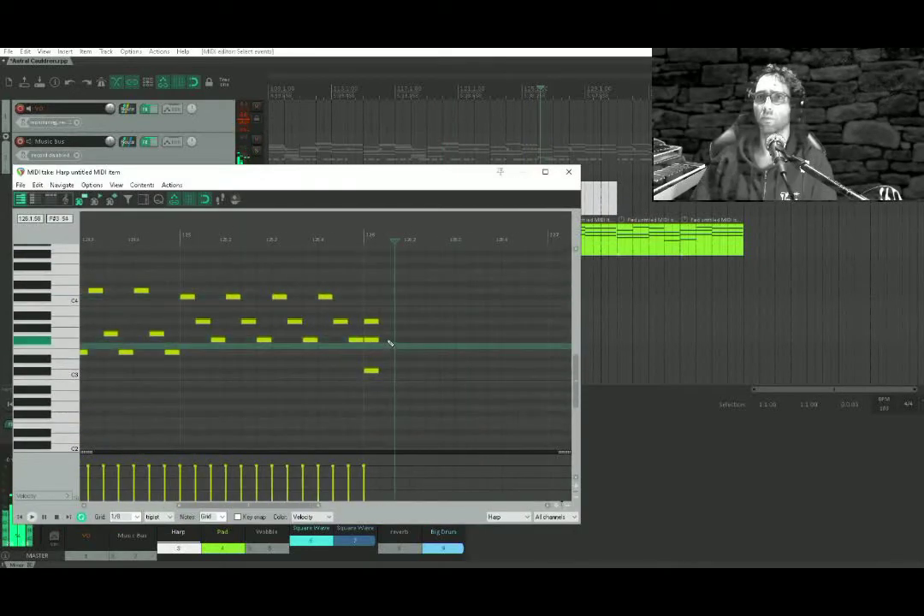
pyautogui.click(391, 341)
pyautogui.click(402, 370)
pyautogui.moveTo(371, 341); pyautogui.dragTo(280, 341)
pyautogui.press('Delete')
# Copy the A3, F#3 and C#3 Harp triplet onto the remaining three beats of bar 126.
pyautogui.moveTo(298, 303); pyautogui.dragTo(232, 366)
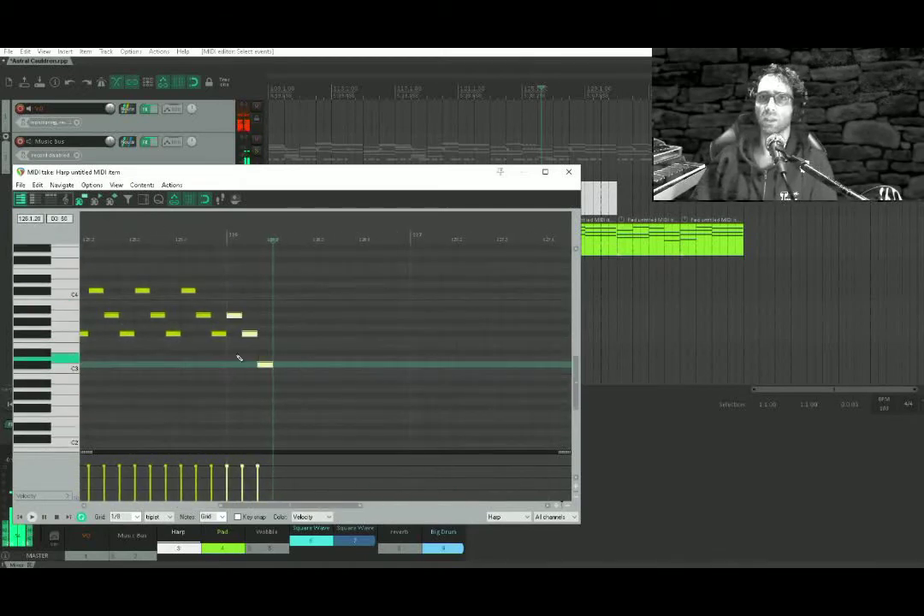
pyautogui.moveTo(237, 321); pyautogui.dragTo(295, 332)
pyautogui.moveTo(324, 279); pyautogui.dragTo(236, 411)
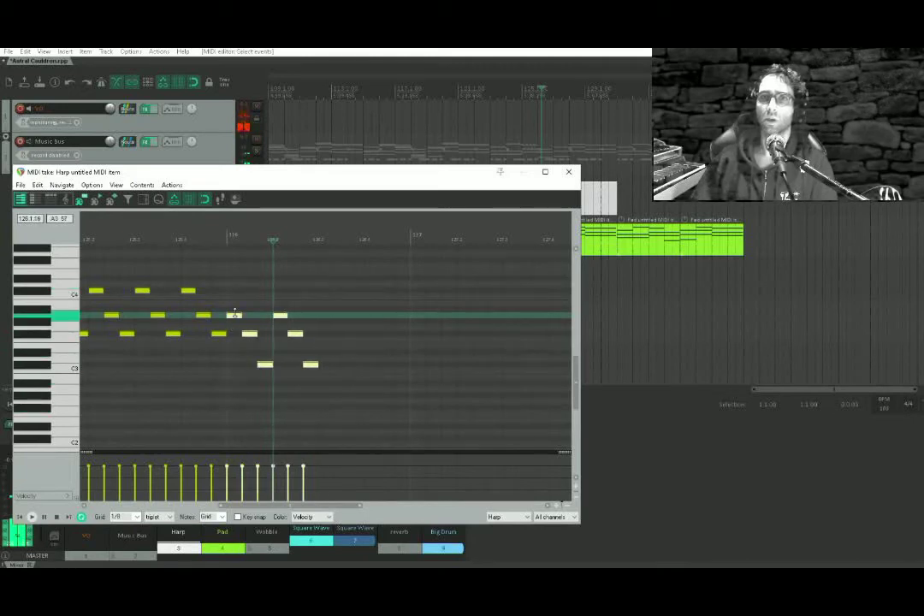
pyautogui.moveTo(237, 322); pyautogui.dragTo(329, 323)
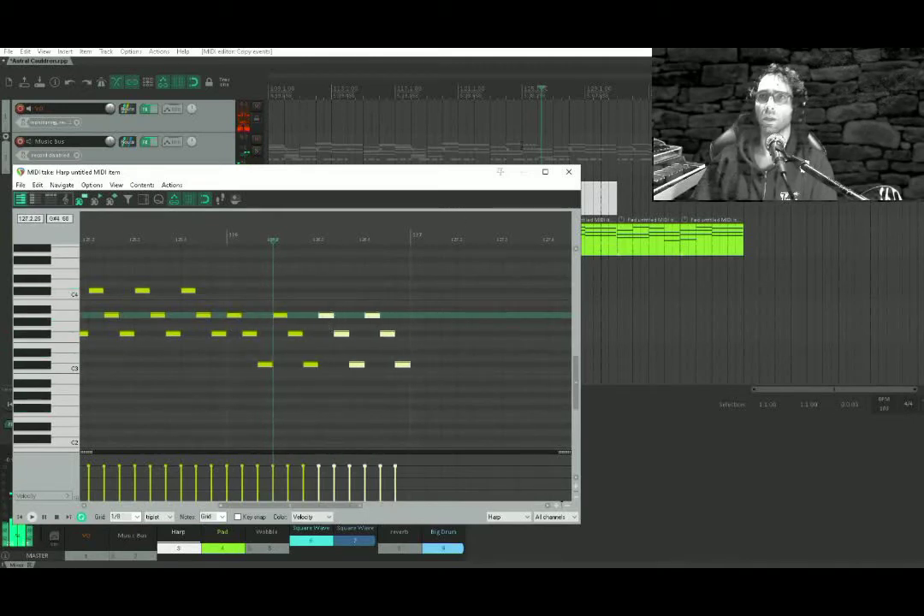
# Move the note editor clear of the tracks and trim the Harp item to end at bar 127.
pyautogui.moveTo(460, 173); pyautogui.dragTo(479, 311)
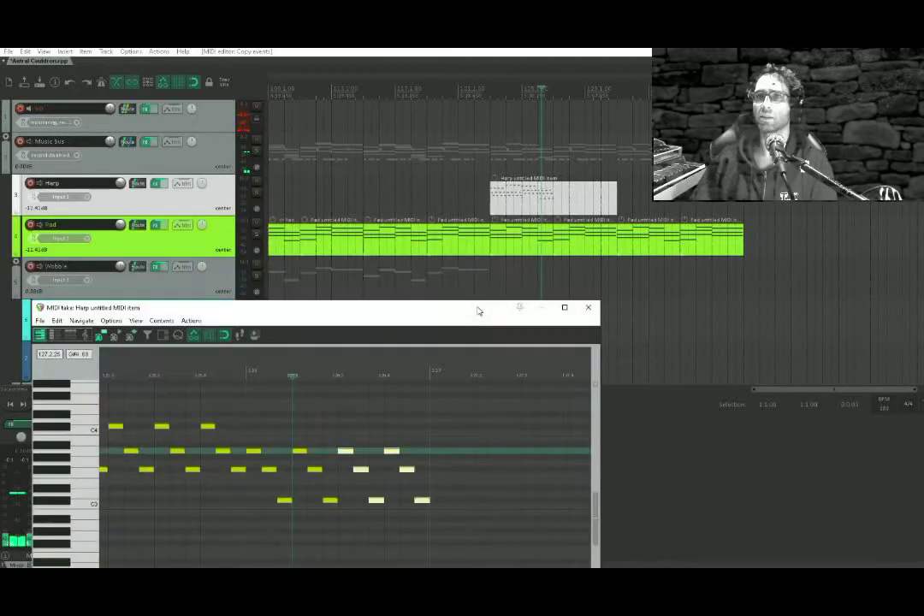
pyautogui.click(559, 201)
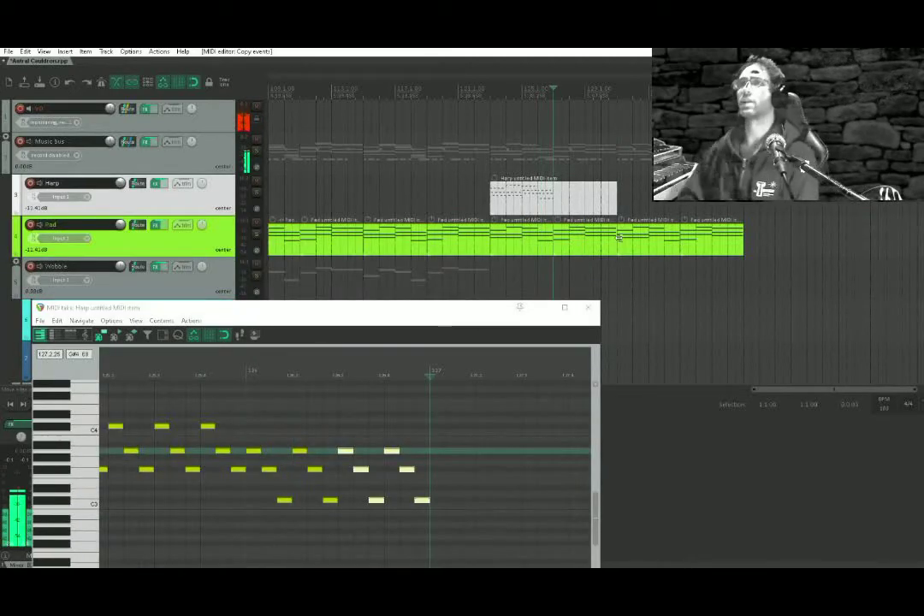
pyautogui.moveTo(611, 208); pyautogui.dragTo(552, 207)
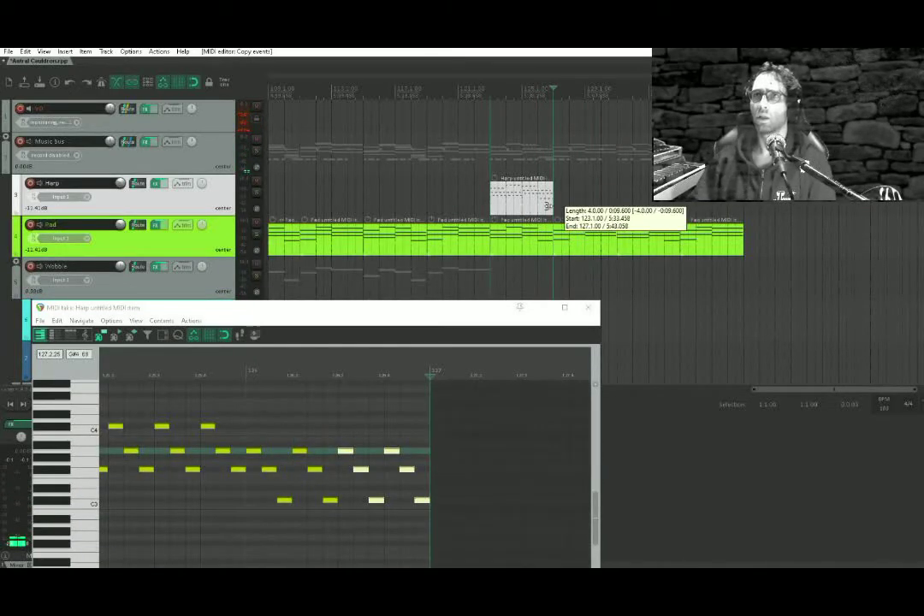
# Copy the Pad item at bars 127 to 130 onto the Harp track and glue it to the Harp item.
pyautogui.click(570, 227)
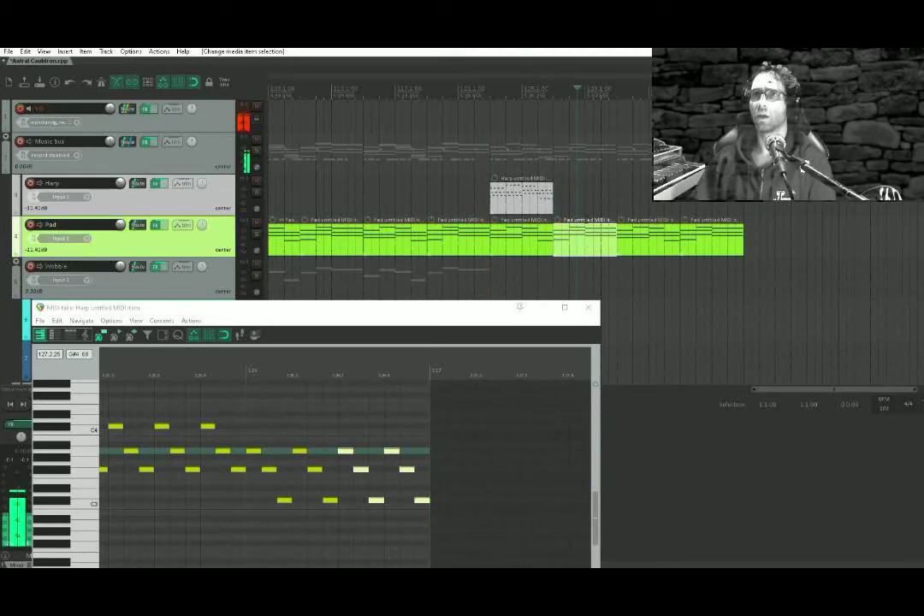
pyautogui.moveTo(586, 246); pyautogui.dragTo(544, 199)
pyautogui.hotkey('ctrl', 'g')
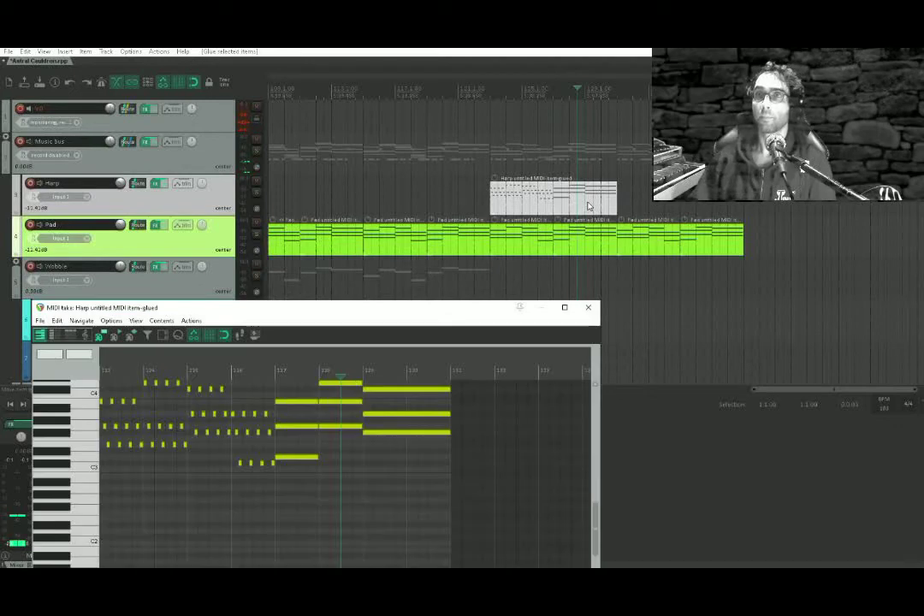
# Shorten the Harp chord notes in bars 127 and 128 to one eighth-note triplet each.
pyautogui.scroll(4, 362, 435)
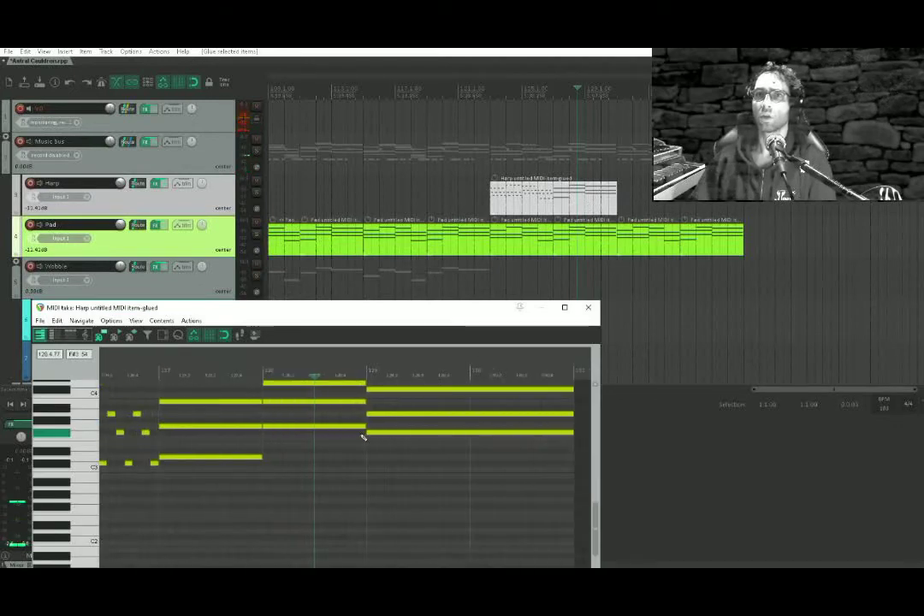
pyautogui.moveTo(362, 435); pyautogui.dragTo(367, 479)
pyautogui.moveTo(547, 400); pyautogui.dragTo(214, 524)
pyautogui.scroll(1, 214, 524)
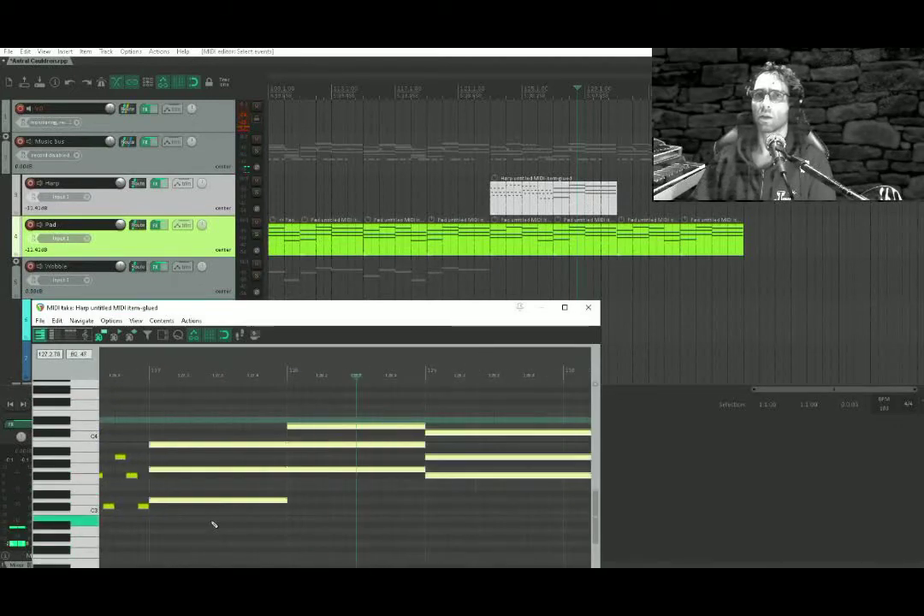
pyautogui.moveTo(283, 500); pyautogui.dragTo(172, 479)
# Stagger the bar 127 Harp chord into a descending B3, G3 and D3 triplet and repeat it on every beat.
pyautogui.click(165, 470)
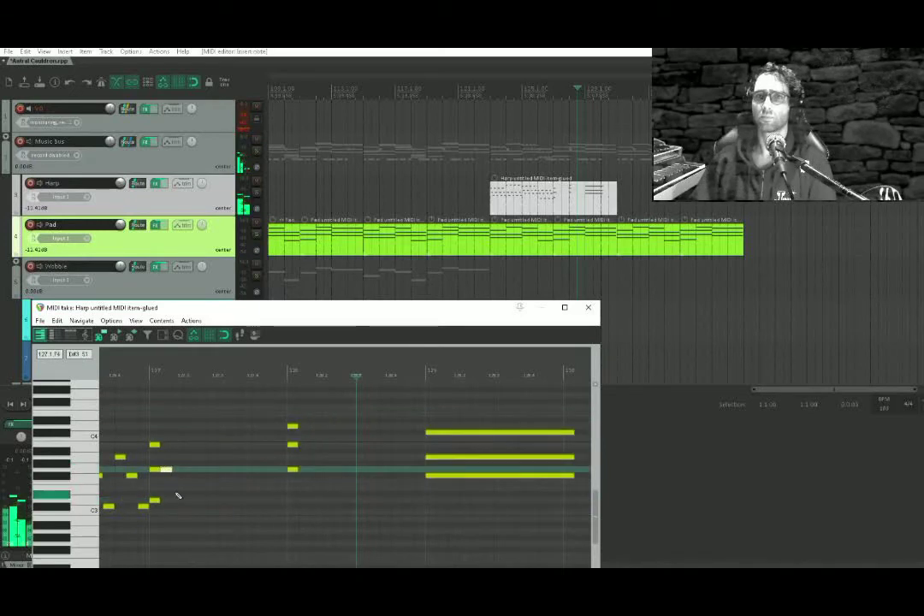
pyautogui.click(177, 500)
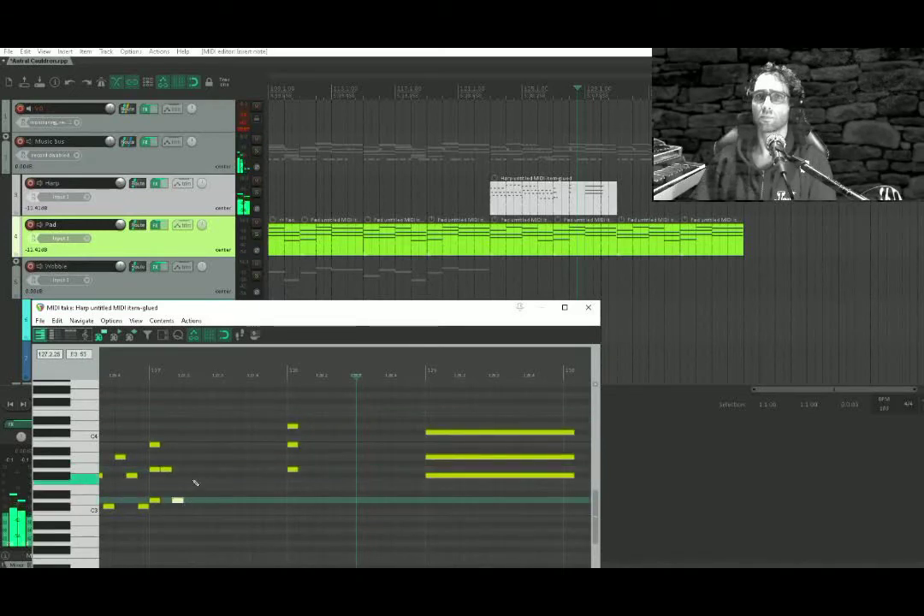
pyautogui.doubleClick(154, 469)
pyautogui.doubleClick(154, 499)
pyautogui.moveTo(189, 525); pyautogui.dragTo(151, 552)
pyautogui.hotkey('ctrl', 'd')
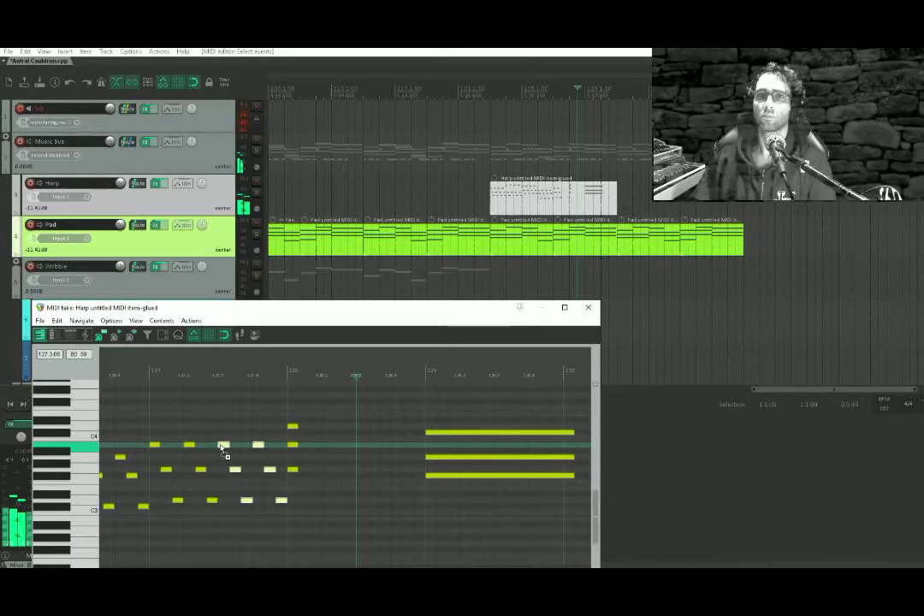
# Stagger the bar 128 Harp chord into a descending D4, B3 and G3 triplet and repeat it on every beat.
pyautogui.click(302, 445)
pyautogui.moveTo(317, 477); pyautogui.dragTo(328, 431)
pyautogui.press('Delete')
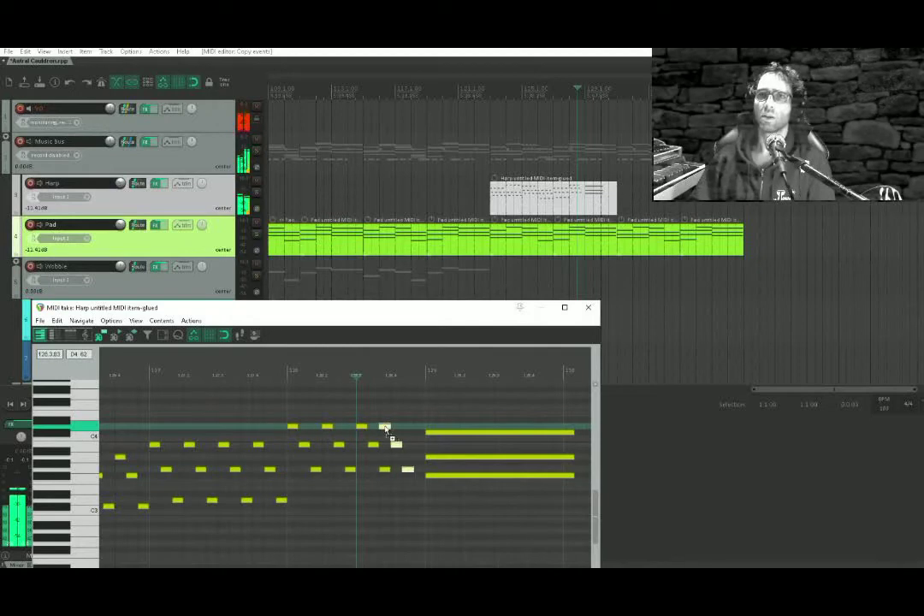
# Shorten the bar 129 Harp chord notes and stagger them into C#4, A3 and F#3 triplets on every beat.
pyautogui.moveTo(453, 428); pyautogui.dragTo(573, 503)
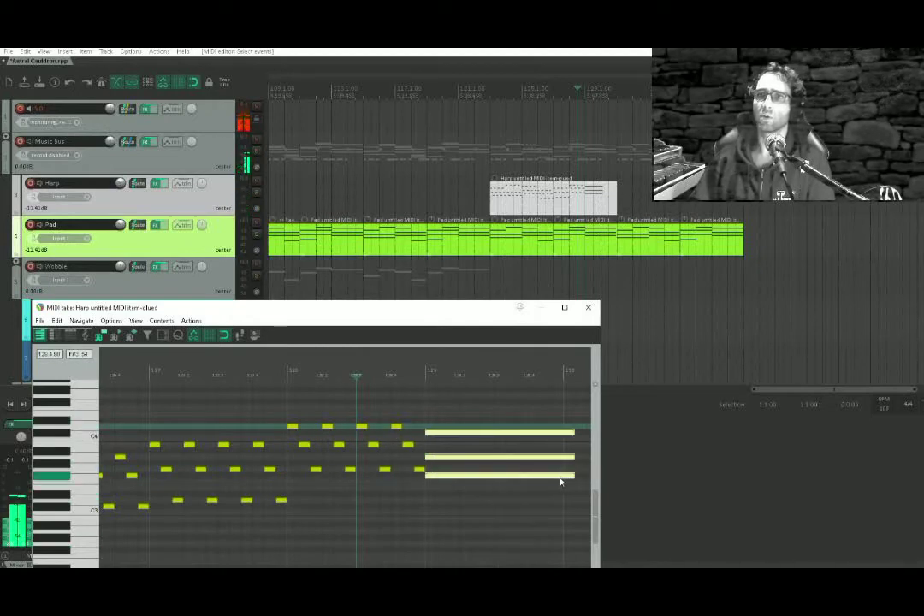
pyautogui.moveTo(573, 476); pyautogui.dragTo(434, 475)
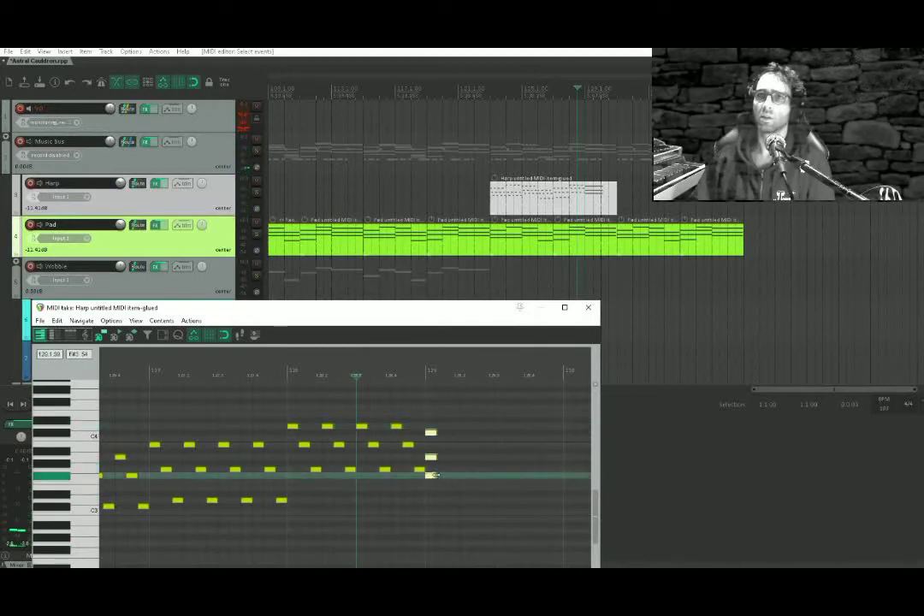
pyautogui.click(440, 456)
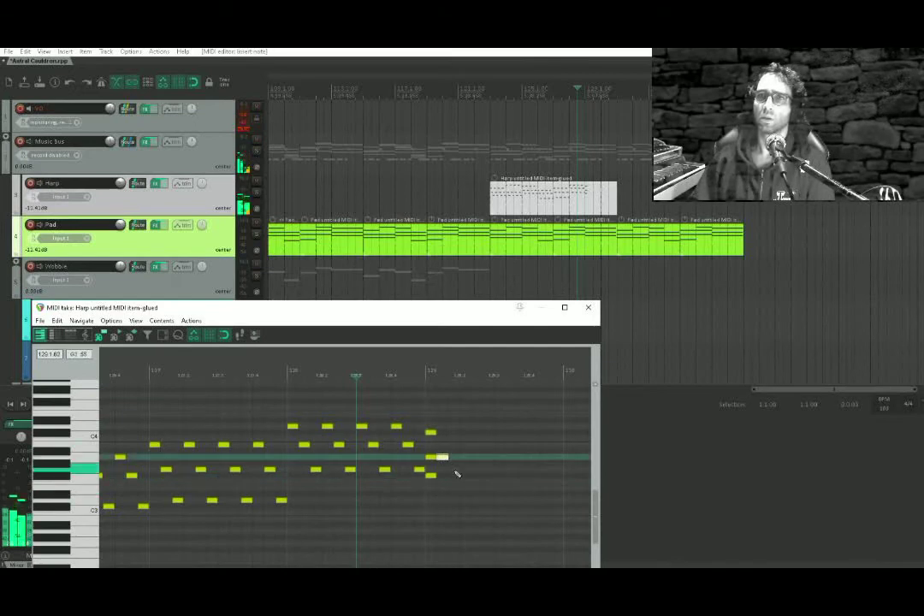
pyautogui.click(452, 476)
pyautogui.moveTo(504, 495); pyautogui.dragTo(500, 434)
# Copy all of the bar 129 Harp triplets and paste them into bar 130.
pyautogui.moveTo(555, 404); pyautogui.dragTo(437, 536)
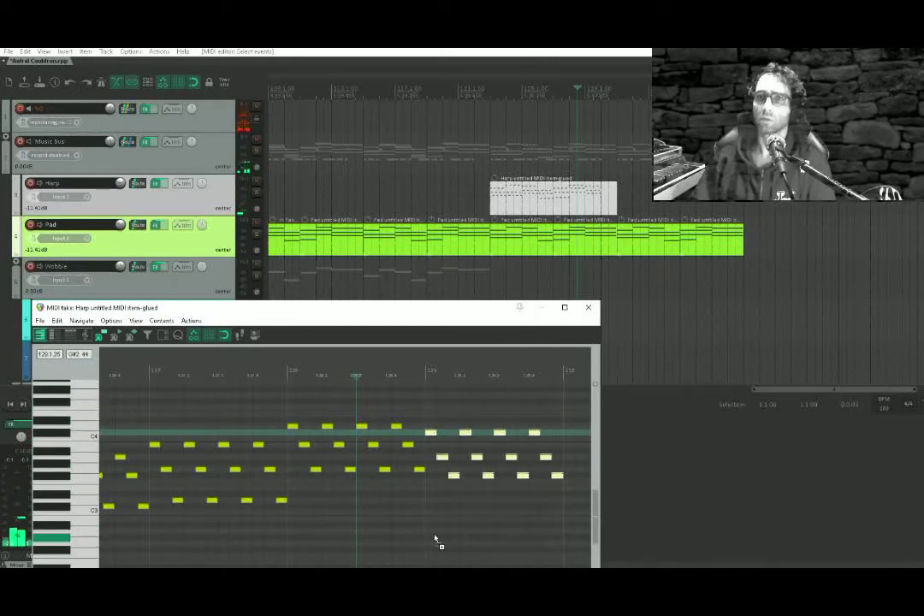
pyautogui.hotkey('ctrl', 'v')
pyautogui.scroll(-3, 436, 536)
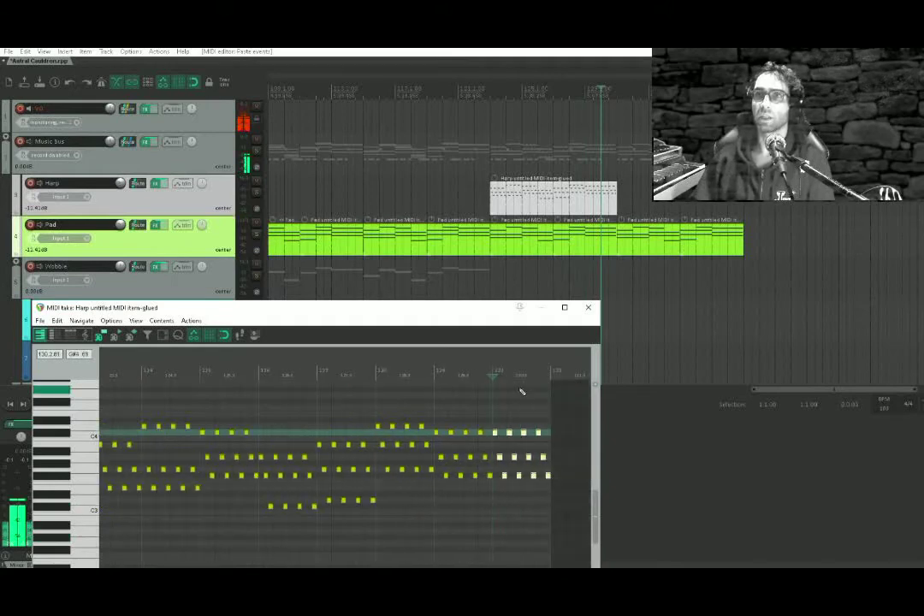
# Close the note editor, save the project and play from just before bar 123.
pyautogui.click(587, 307)
pyautogui.click(543, 194)
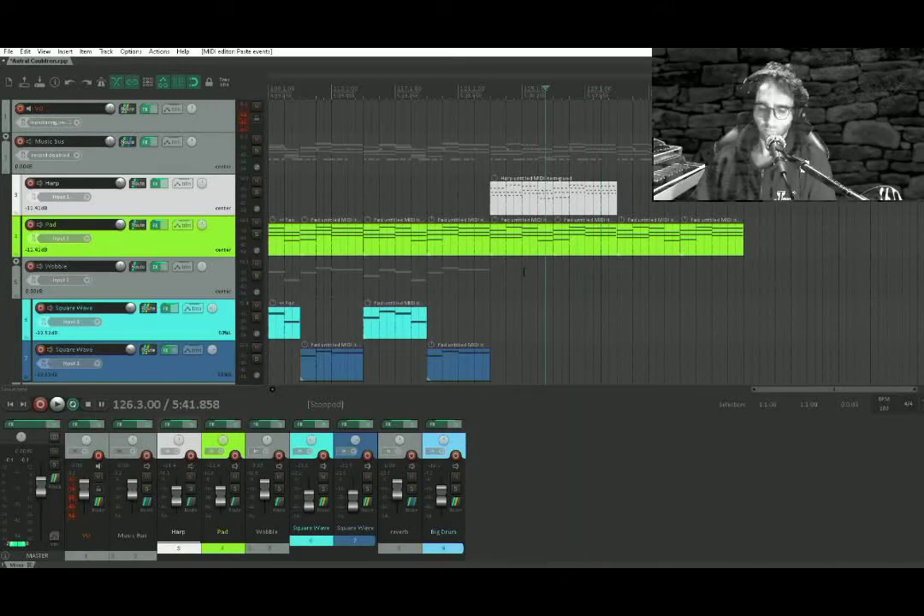
pyautogui.moveTo(515, 380); pyautogui.dragTo(529, 320)
pyautogui.click(500, 250)
pyautogui.hotkey('ctrl', 's')
pyautogui.press('space')
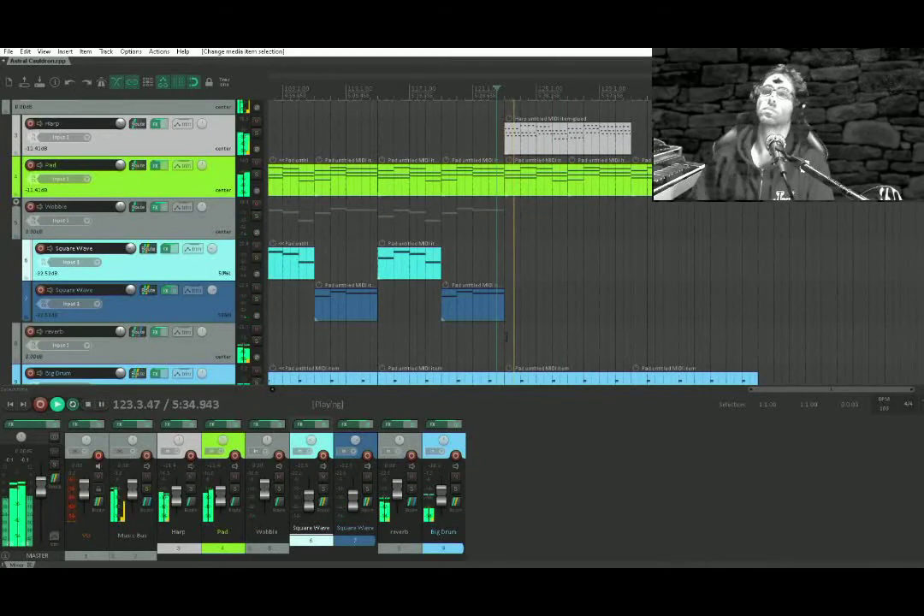
# Copy the alternating Square Wave items from bars 107 to 122 so that they start at bar 131.
pyautogui.moveTo(542, 237); pyautogui.dragTo(259, 356)
pyautogui.moveTo(348, 272); pyautogui.dragTo(746, 262)
pyautogui.click(828, 137)
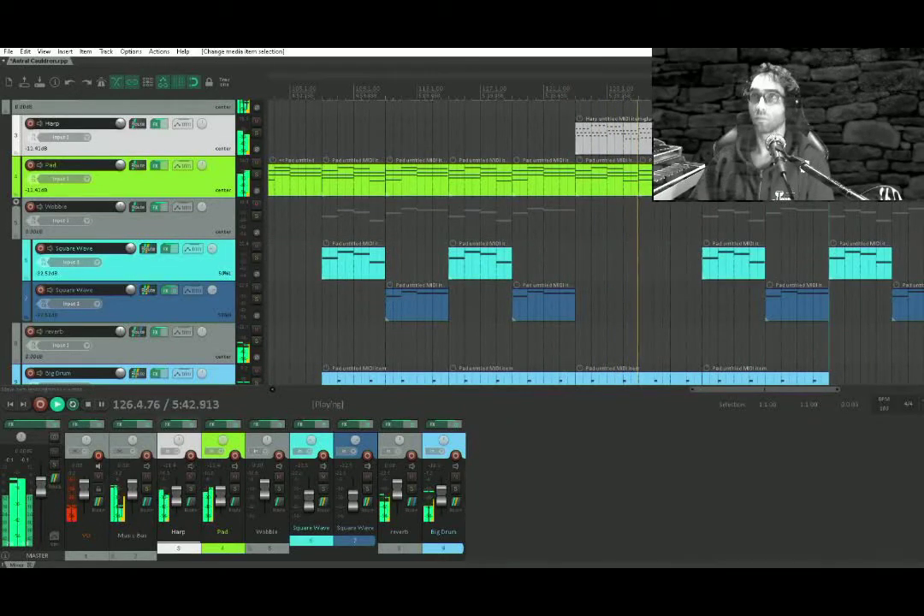
# Copy the glued Harp item to bar 131 and duplicate it with the Pad items beneath it to bar 139.
pyautogui.moveTo(715, 177); pyautogui.dragTo(553, 149)
pyautogui.moveTo(676, 111); pyautogui.dragTo(572, 157)
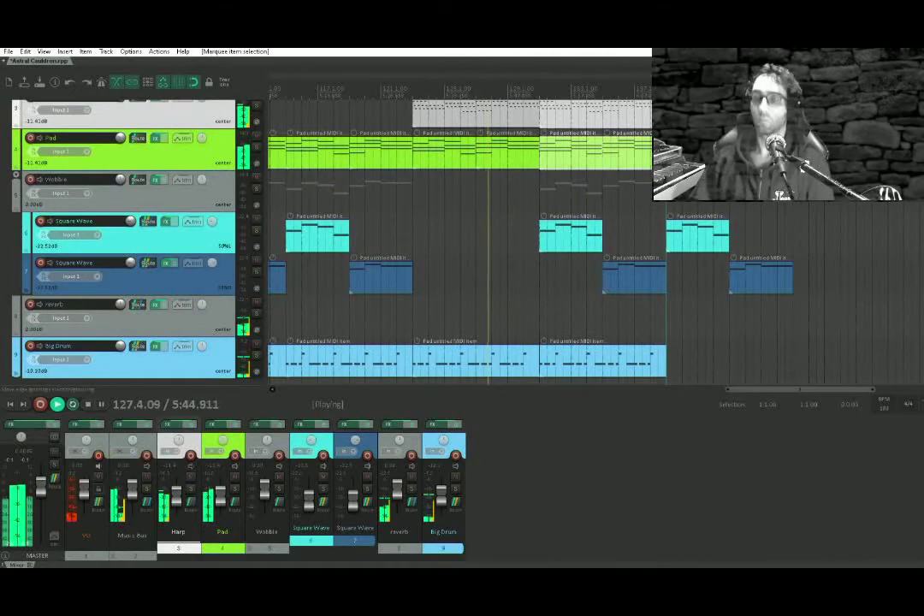
pyautogui.hotkey('ctrl', 'd')
# Duplicate the last Big Drum item so that the drum part continues from bar 139.
pyautogui.moveTo(590, 251); pyautogui.dragTo(571, 224)
pyautogui.moveTo(655, 358); pyautogui.dragTo(606, 323)
pyautogui.hotkey('ctrl', 'd')
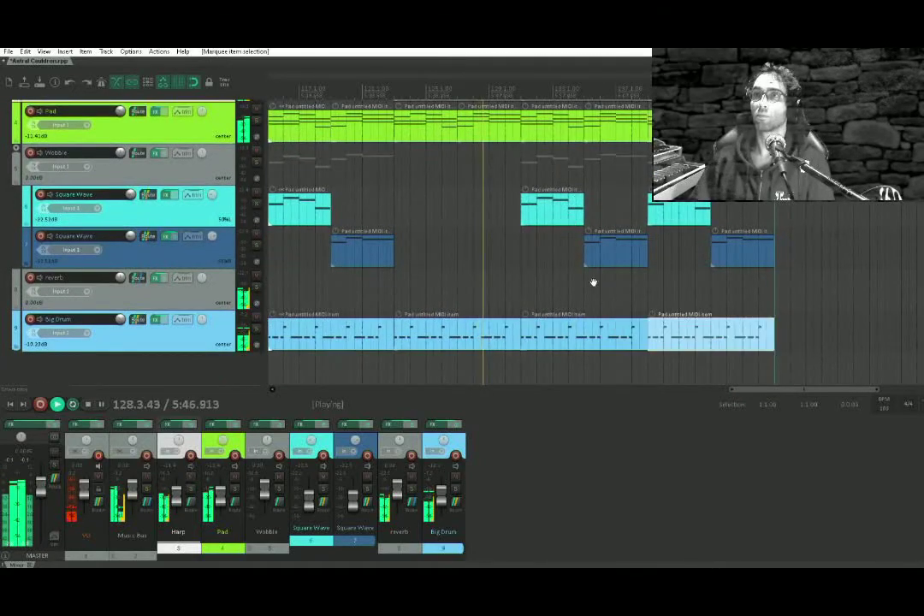
pyautogui.scroll(1, 593, 282)
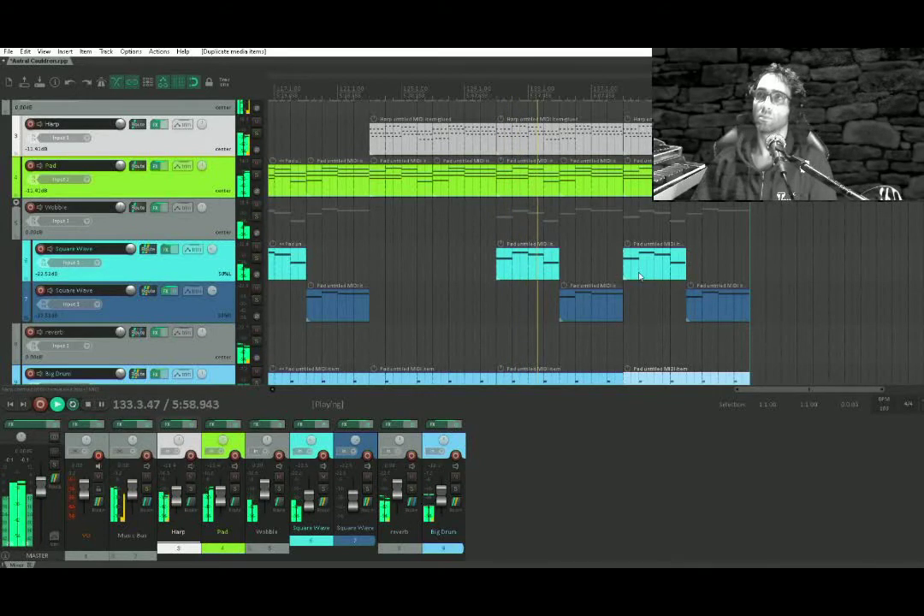
# Listen to the arrangement through to its end at bar 147, stop playback and save the project.
pyautogui.scroll(-2, 639, 275)
pyautogui.scroll(2, 639, 275)
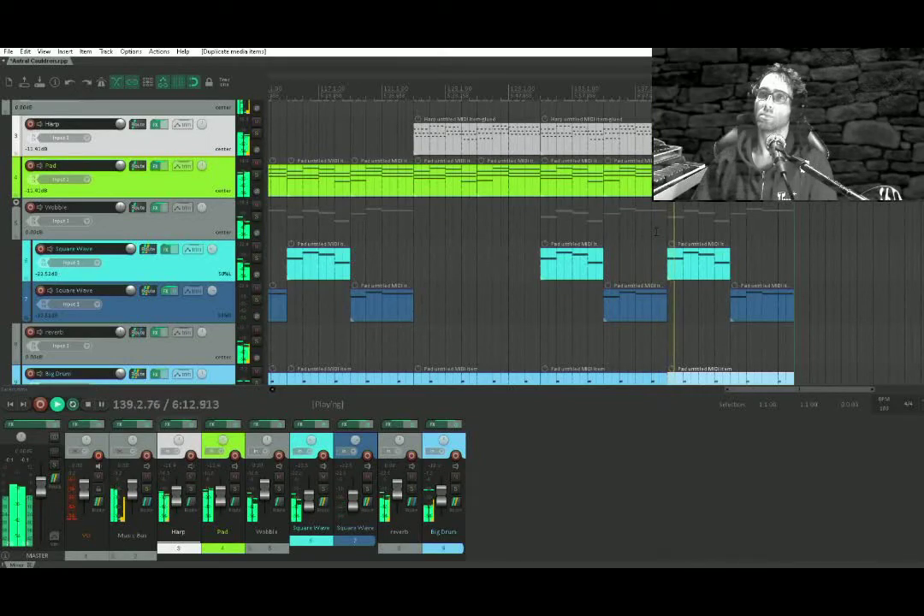
pyautogui.moveTo(740, 225); pyautogui.dragTo(517, 196)
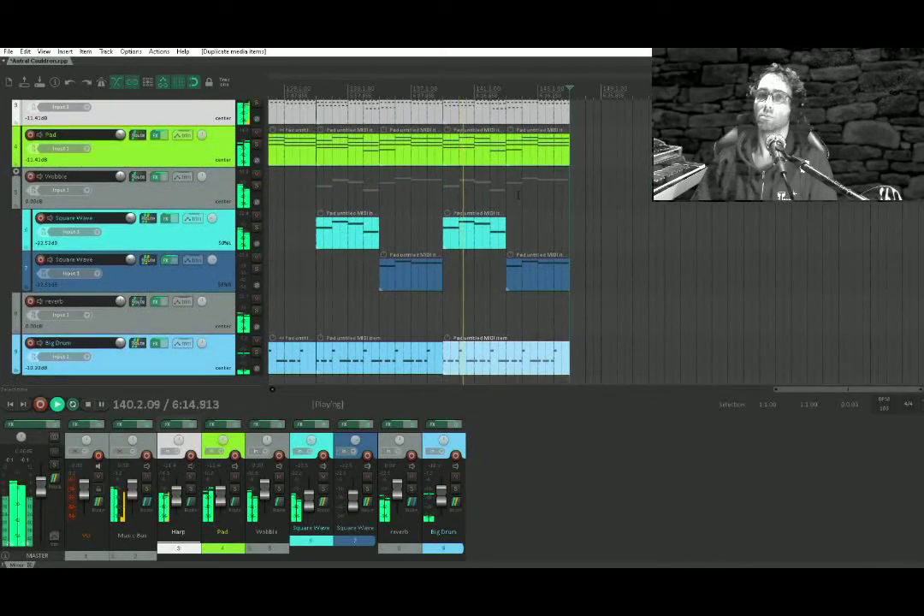
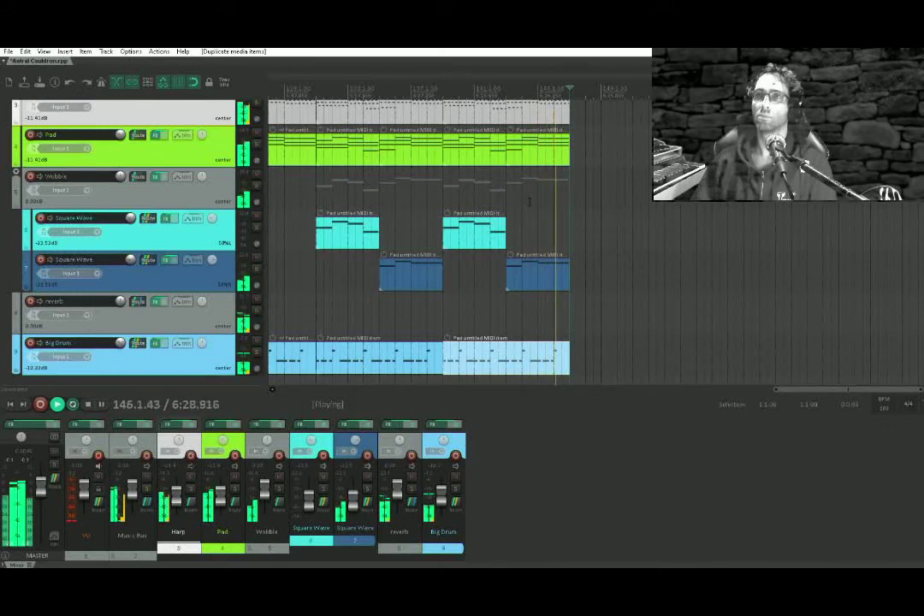
pyautogui.click(585, 146)
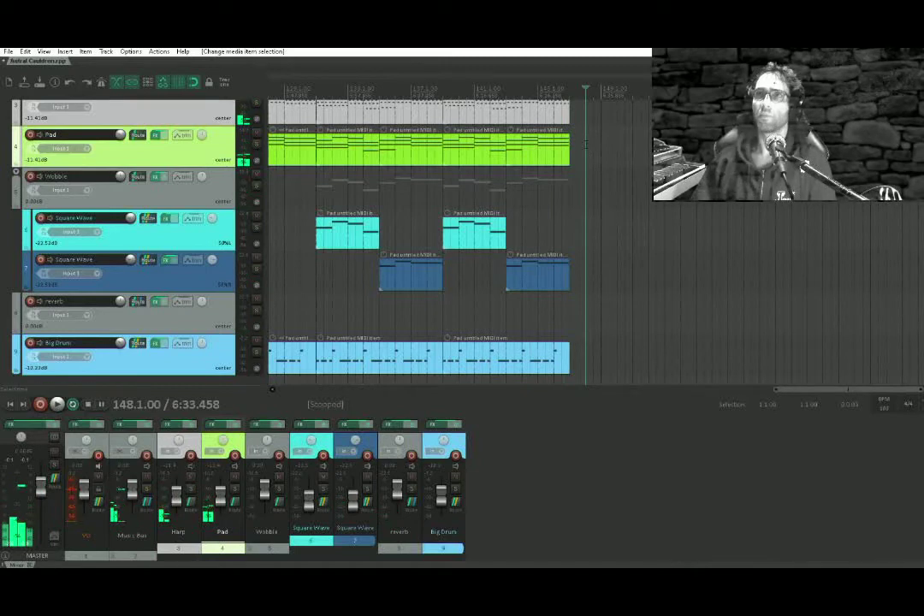
# Copy the last glued Harp item so that the copy starts at bar 147.
pyautogui.scroll(3, 566, 219)
pyautogui.click(559, 199)
pyautogui.scroll(4, 559, 198)
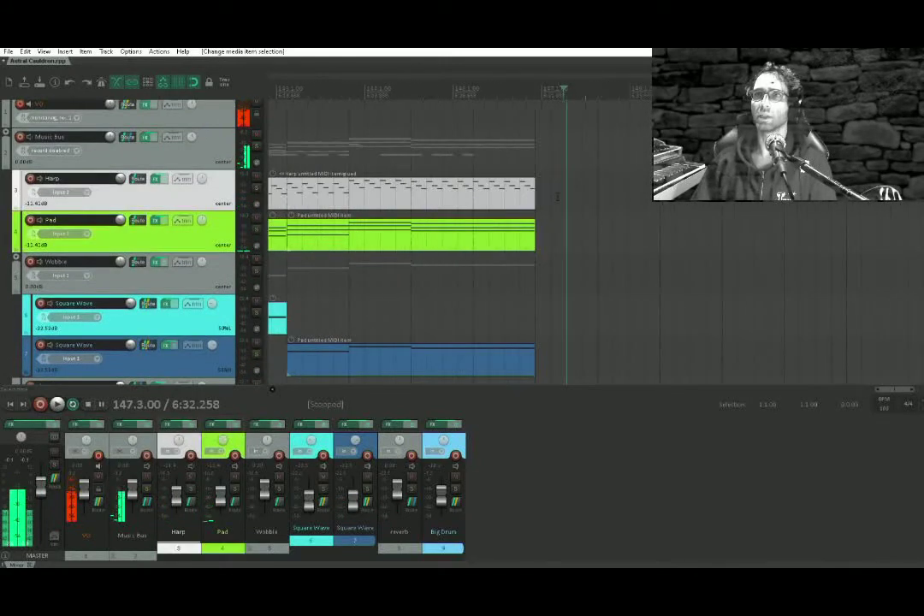
pyautogui.hscroll(1, 501, 204)
pyautogui.click(449, 205)
pyautogui.moveTo(403, 206); pyautogui.dragTo(920, 207)
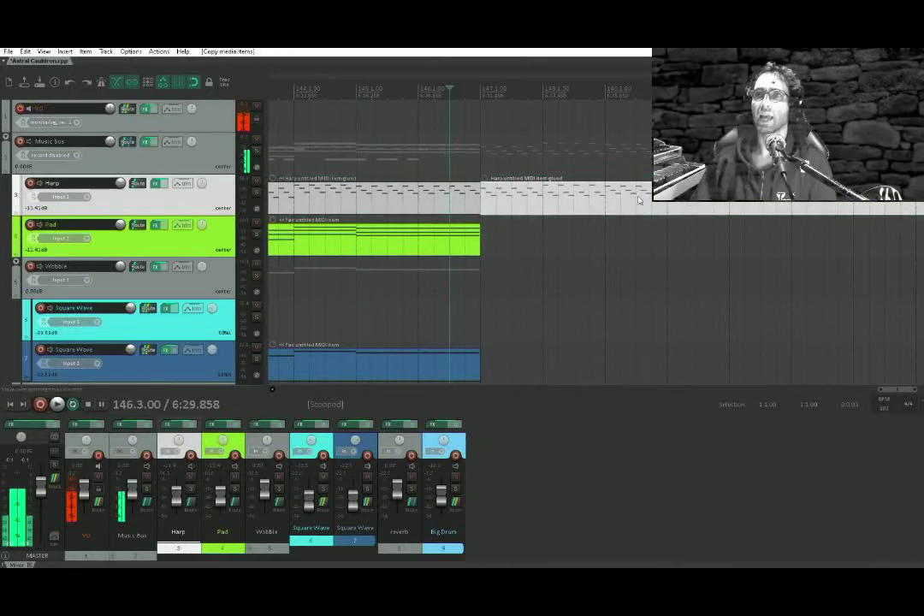
# Open the copied Harp item's notes and delete everything after the first three notes.
pyautogui.doubleClick(640, 205)
pyautogui.scroll(-1, 377, 410)
pyautogui.moveTo(471, 401); pyautogui.dragTo(135, 539)
pyautogui.press('Delete')
pyautogui.scroll(3, 155, 463)
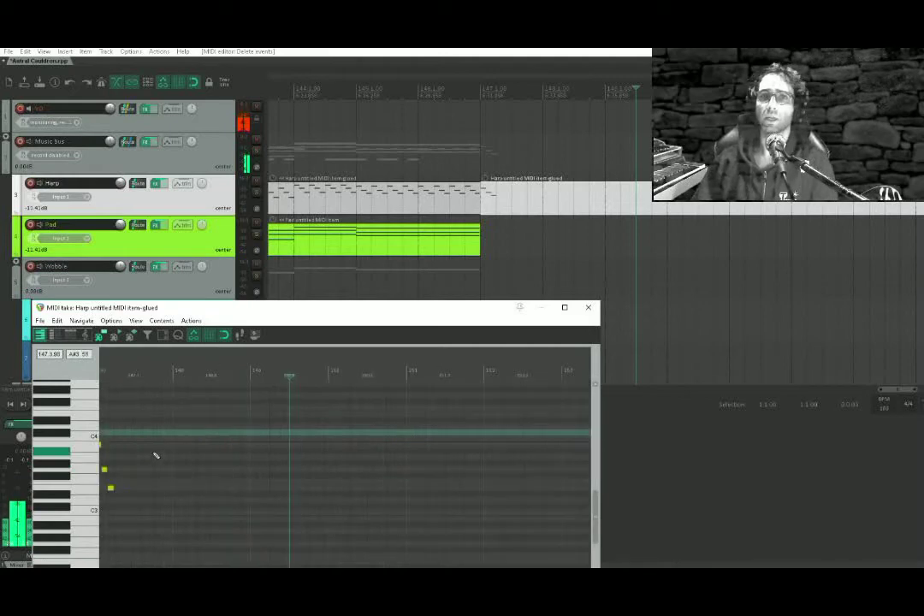
# Move the G3 and E3 notes to the start of bar 147 beneath B3, and delete the G3.
pyautogui.moveTo(156, 455); pyautogui.dragTo(233, 441)
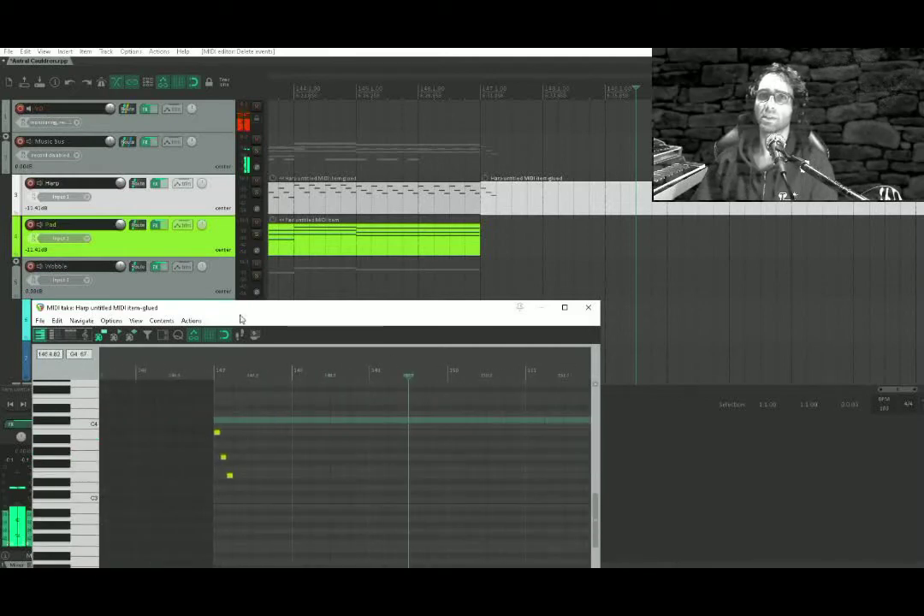
pyautogui.moveTo(239, 309); pyautogui.dragTo(357, 252)
pyautogui.scroll(2, 359, 363)
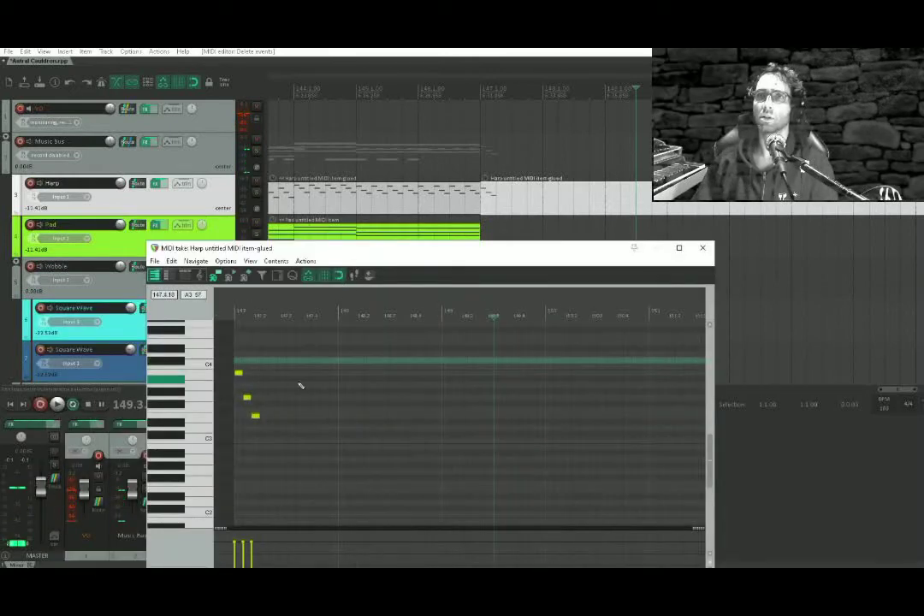
pyautogui.moveTo(281, 382); pyautogui.dragTo(380, 374)
pyautogui.scroll(4, 325, 382)
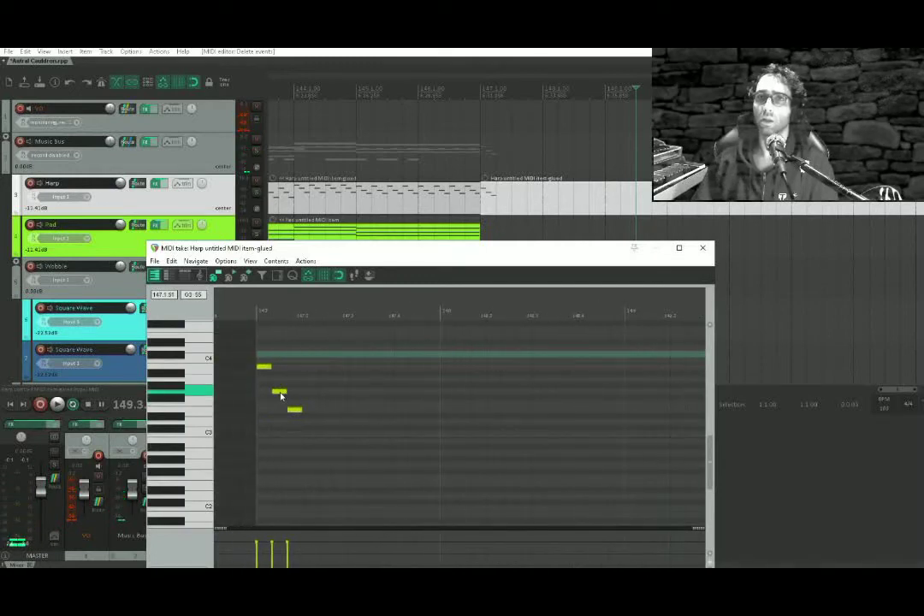
pyautogui.moveTo(278, 395); pyautogui.dragTo(265, 412)
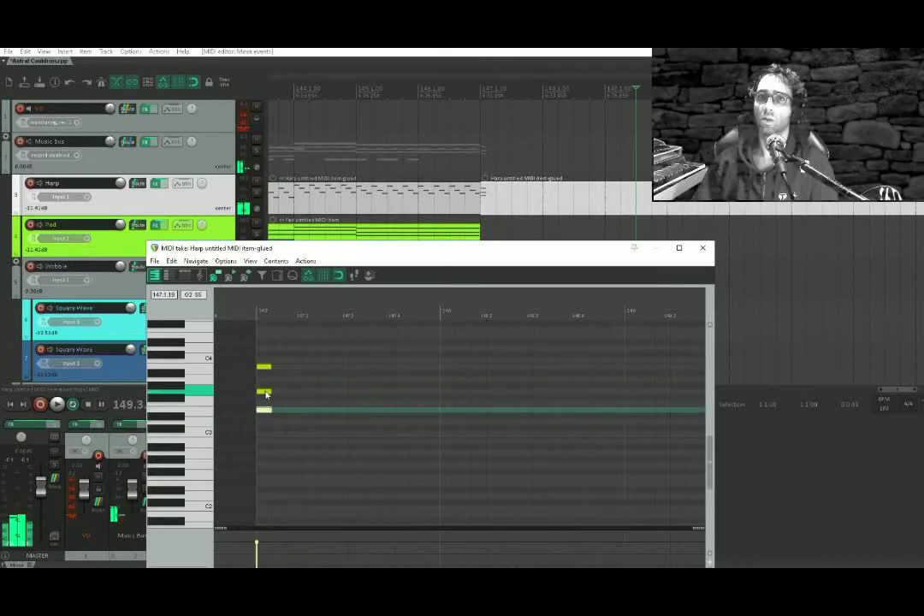
pyautogui.click(266, 392)
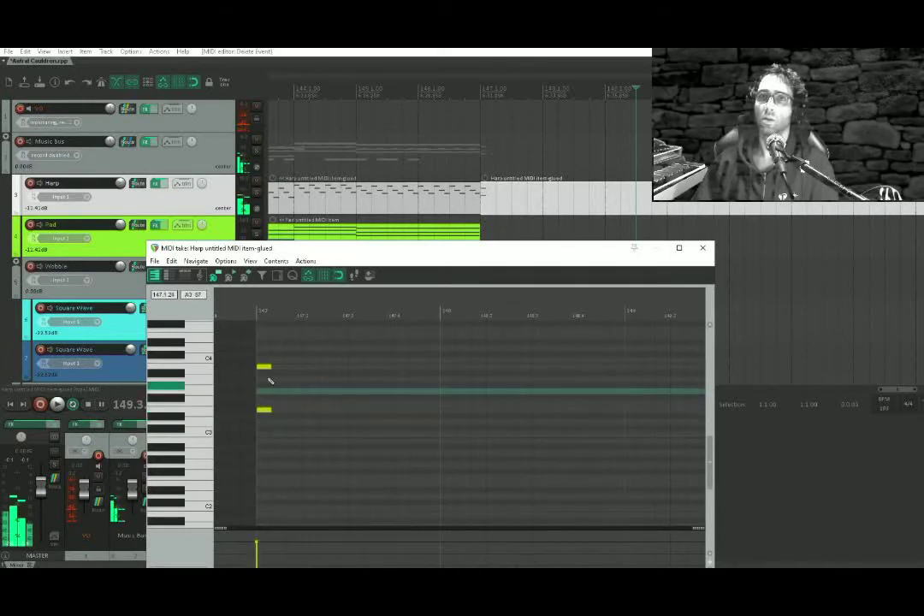
# Copy the B3 note up to G4 and shift both progressively later than the E3 to make a rising strum.
pyautogui.click(269, 373)
pyautogui.click(265, 368)
pyautogui.moveTo(274, 392); pyautogui.dragTo(292, 423)
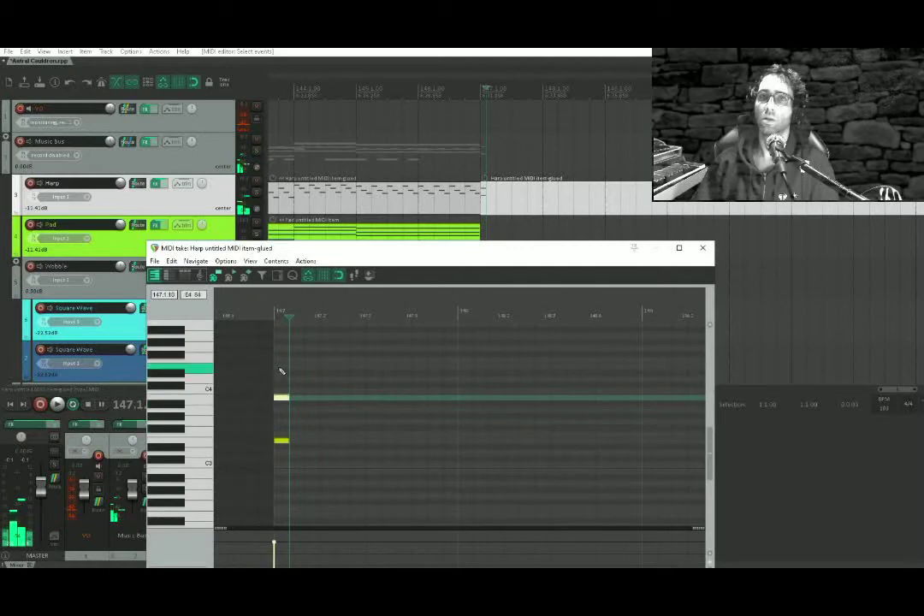
pyautogui.moveTo(283, 356)
pyautogui.mouseDown()
pyautogui.moveTo(296, 356)
pyautogui.moveTo(286, 404)
pyautogui.moveTo(284, 348)
pyautogui.mouseUp()
pyautogui.click(283, 398)
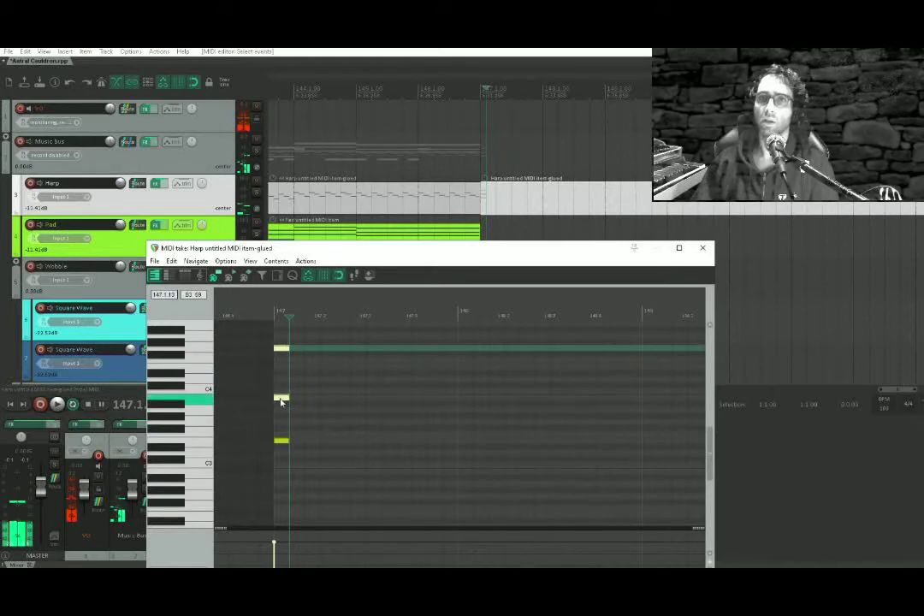
pyautogui.click(283, 400)
pyautogui.moveTo(285, 401); pyautogui.dragTo(291, 399)
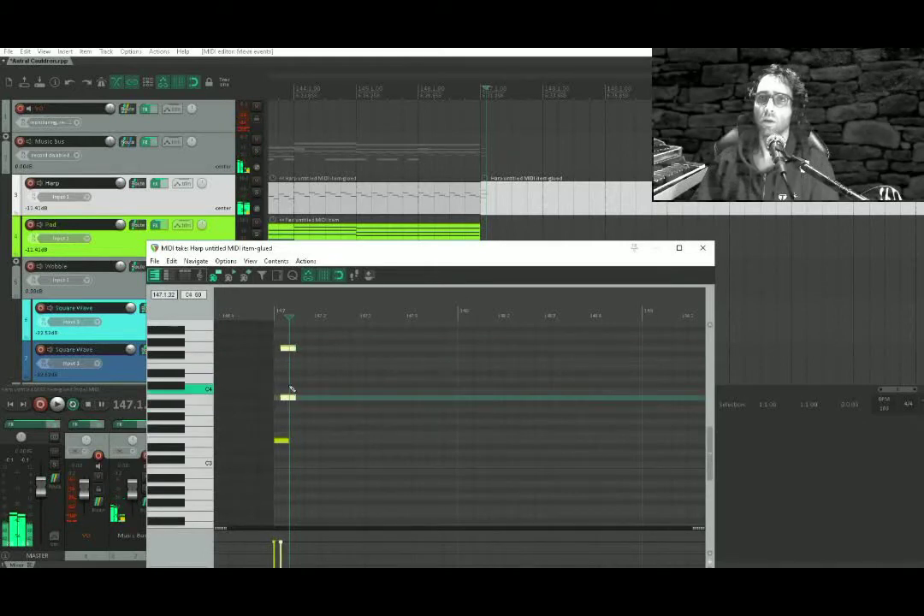
pyautogui.click(290, 347)
pyautogui.click(290, 349)
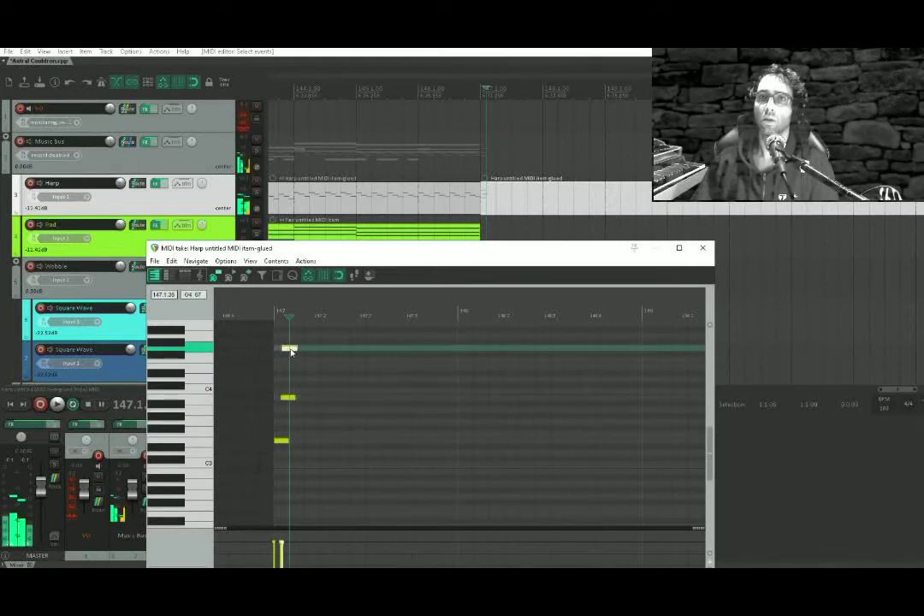
# Play from just before bar 147 and add a C#5 note starting slightly after the G4.
pyautogui.moveTo(236, 449); pyautogui.dragTo(368, 437)
pyautogui.click(326, 439)
pyautogui.press('space')
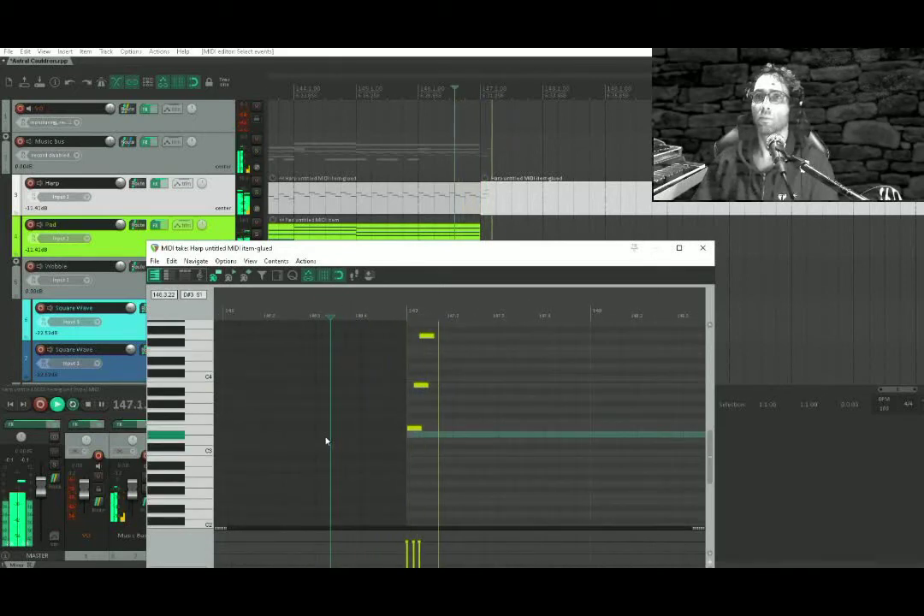
pyautogui.scroll(3, 462, 376)
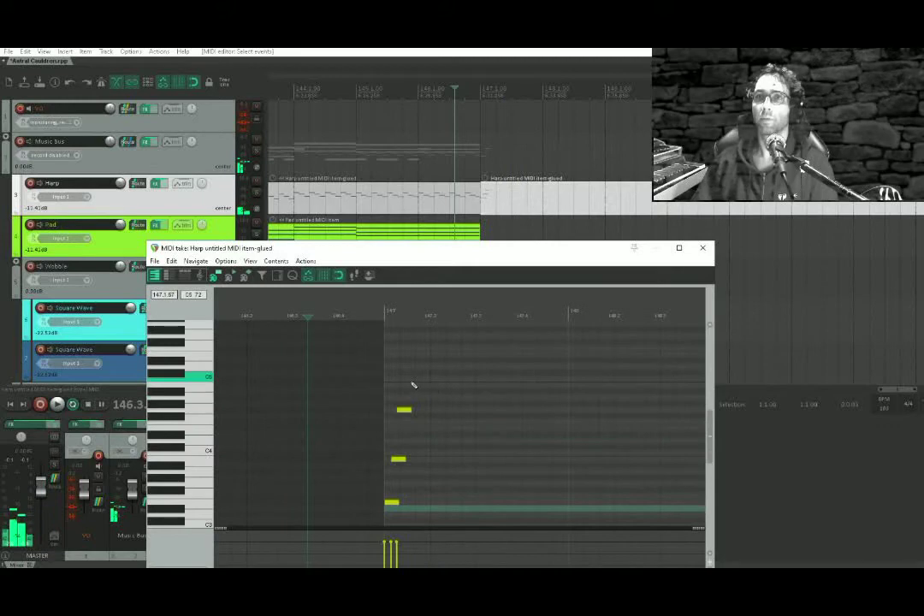
pyautogui.click(412, 382)
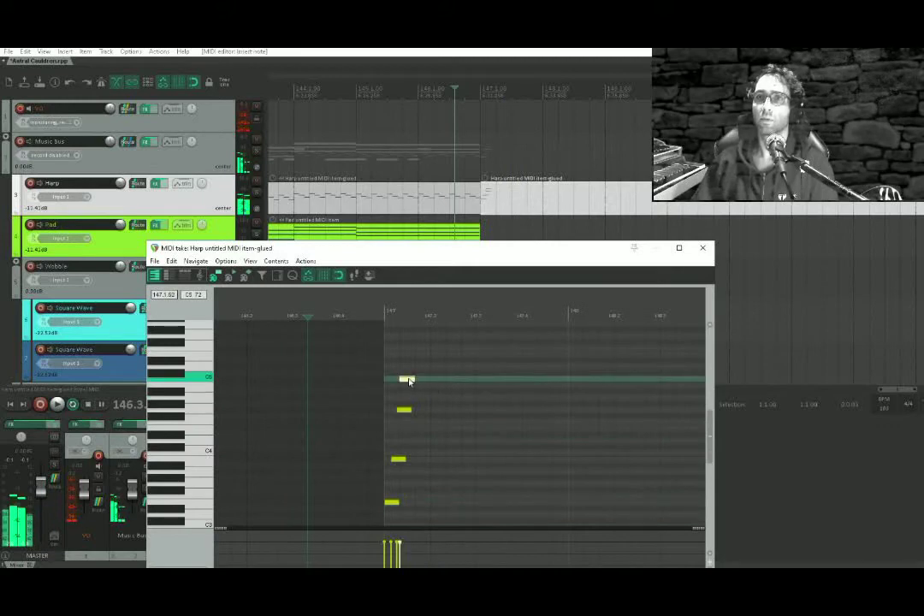
pyautogui.moveTo(408, 381); pyautogui.dragTo(409, 379)
pyautogui.click(316, 407)
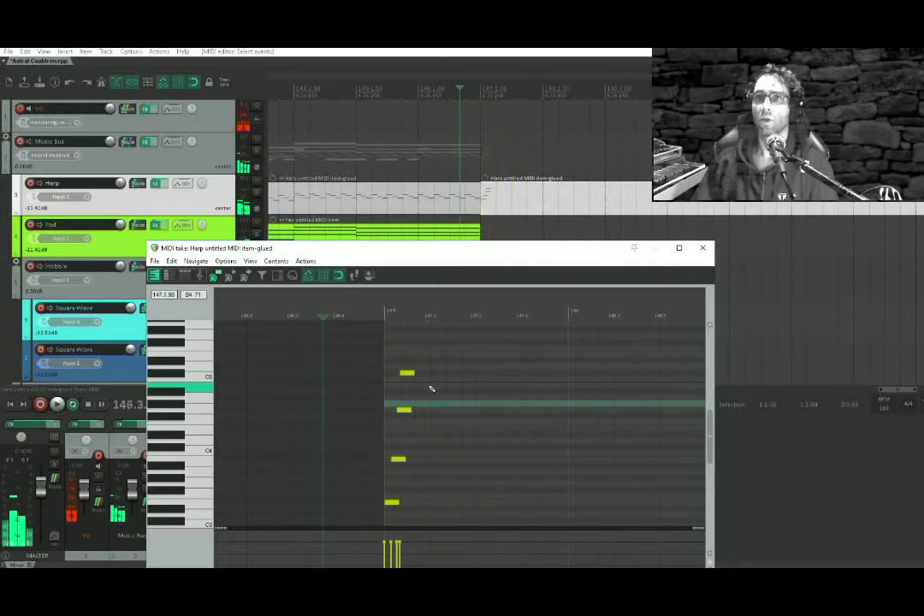
# Play the four-note strum, add an A4 on beat 3 and a G#4 on beat 4 of bar 147, and audition the phrase.
pyautogui.moveTo(413, 419)
pyautogui.mouseDown()
pyautogui.moveTo(428, 388)
pyautogui.moveTo(425, 433)
pyautogui.mouseUp()
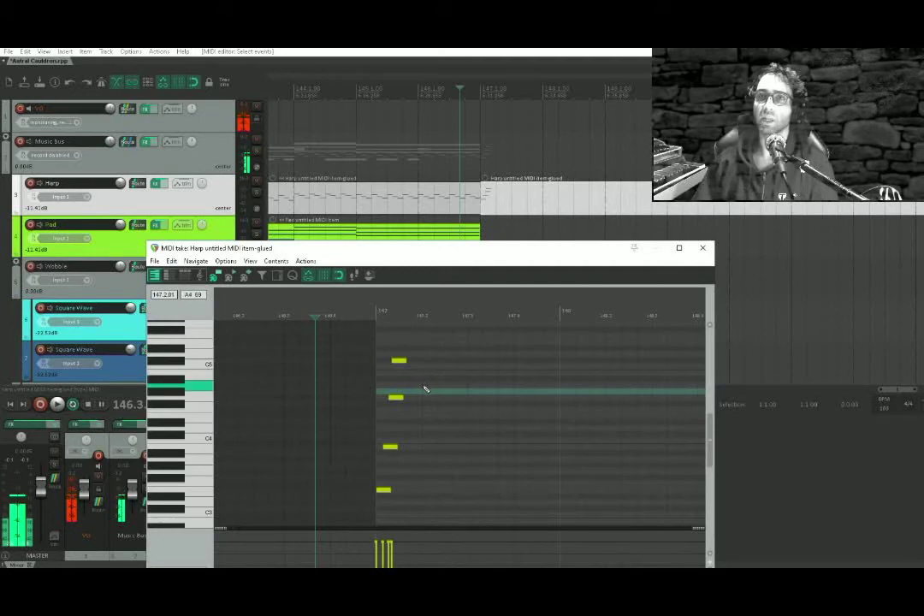
pyautogui.scroll(2, 426, 389)
pyautogui.moveTo(408, 417); pyautogui.dragTo(468, 386)
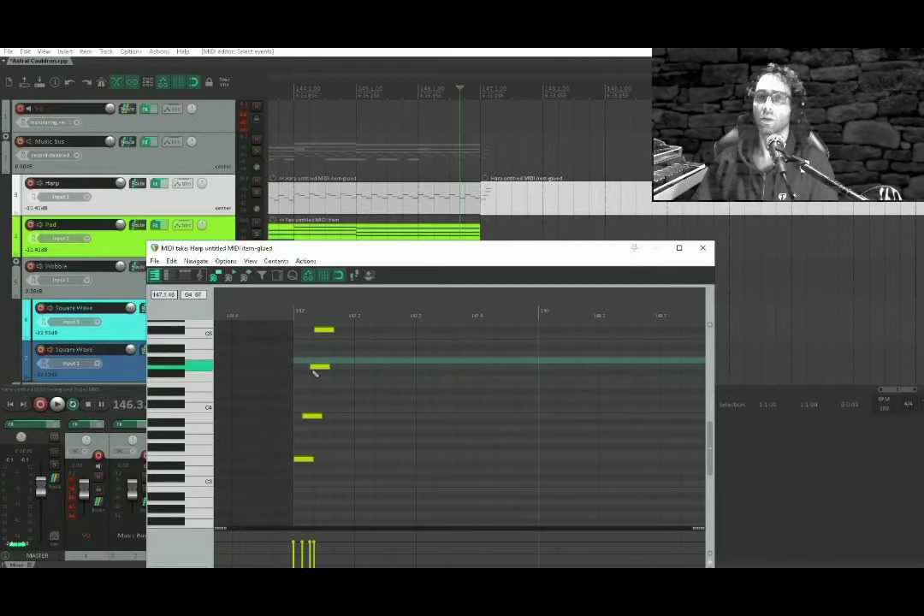
pyautogui.click(256, 399)
pyautogui.press('space')
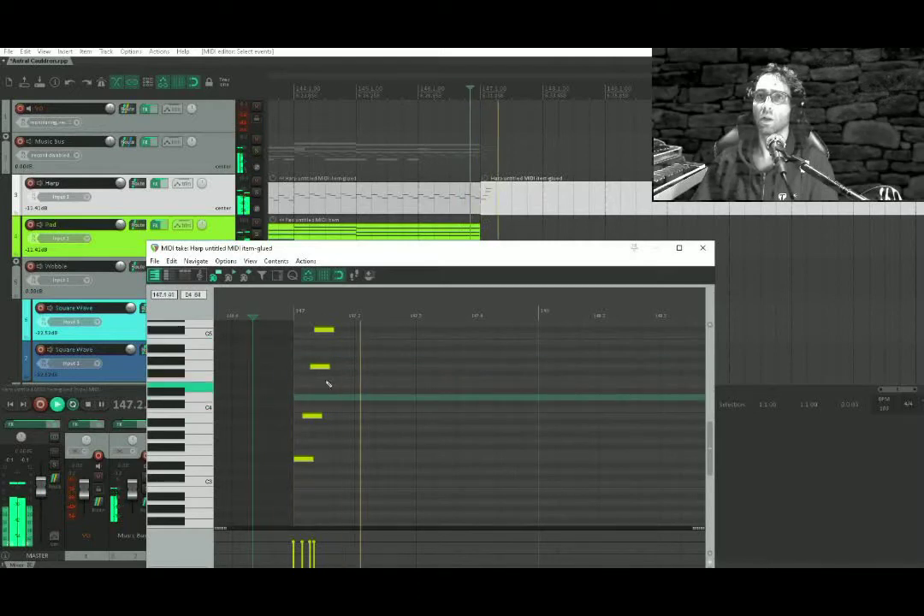
pyautogui.press('space')
pyautogui.click(424, 353)
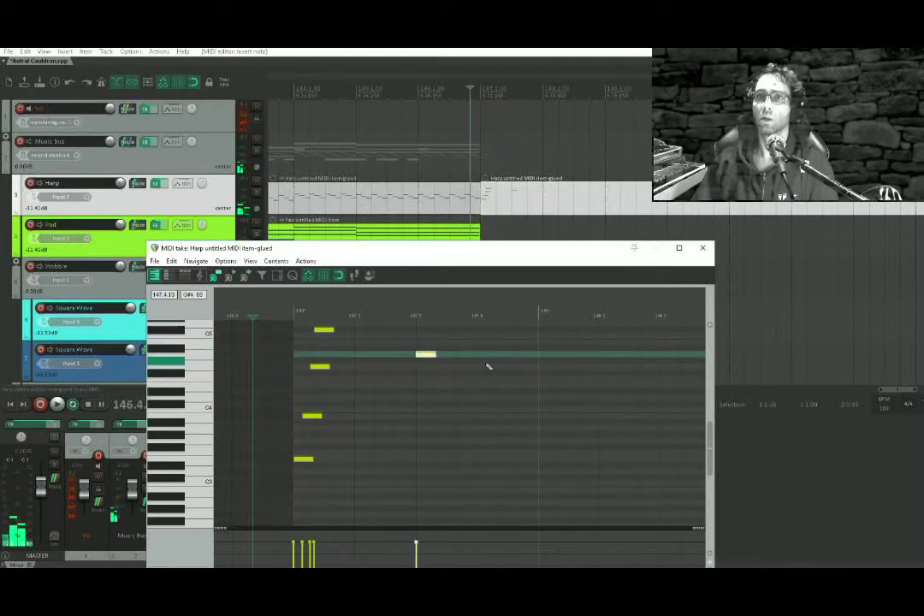
pyautogui.click(487, 360)
pyautogui.press('space')
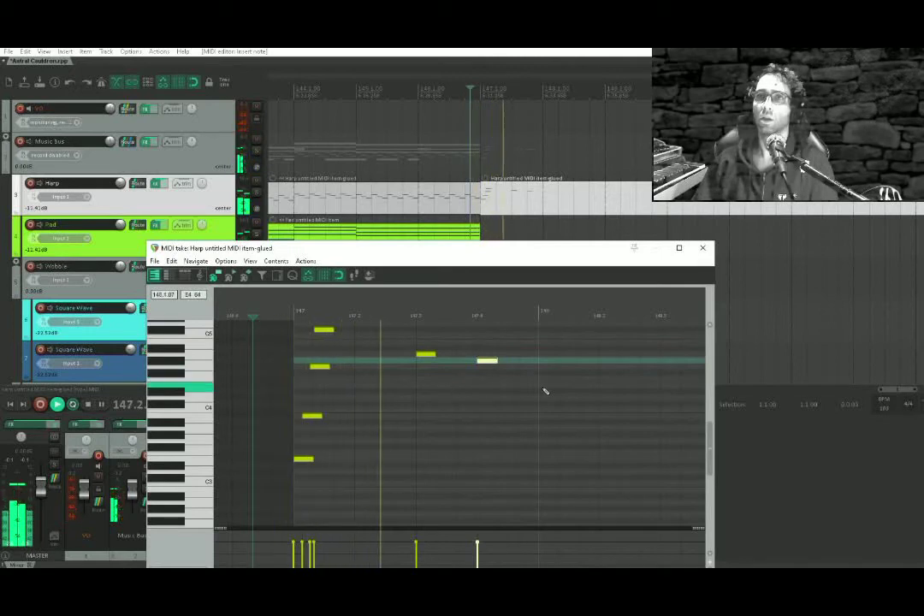
pyautogui.press('space')
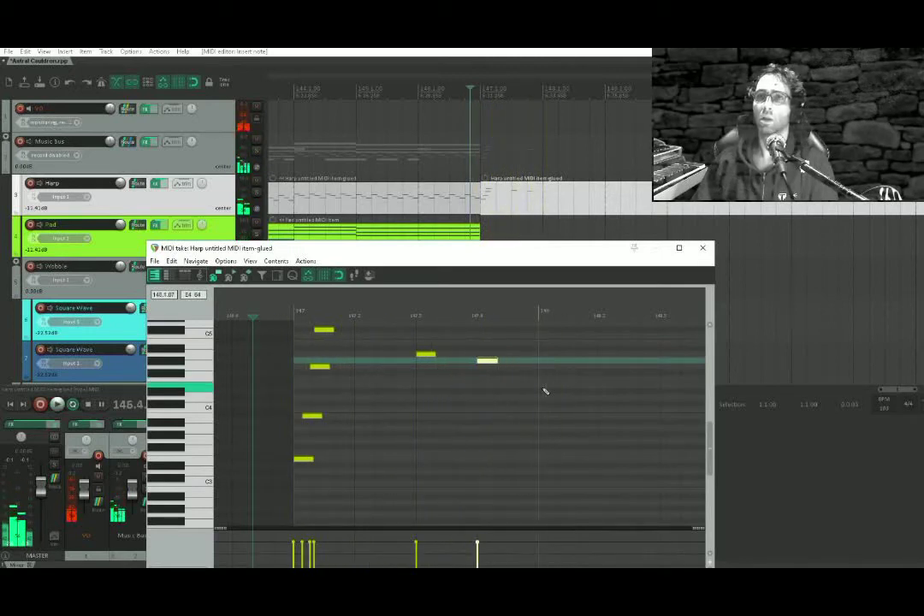
# Select the four staggered strum notes at the start of bar 147.
pyautogui.moveTo(346, 481); pyautogui.dragTo(301, 323)
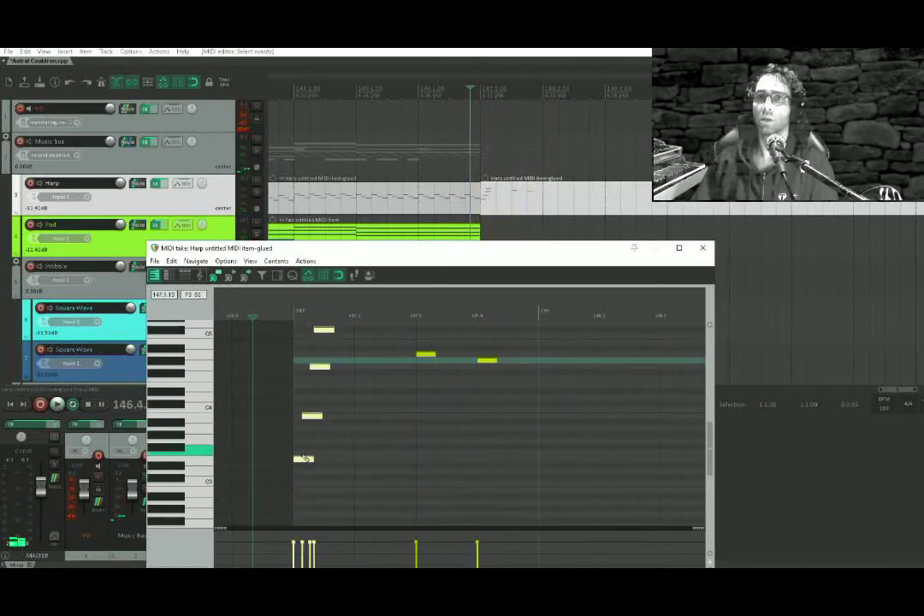
# Copy the selected four-note chord to bar 148 two semitones lower, audition it, and add a D5 note on beat 3 of that bar.
pyautogui.moveTo(305, 459); pyautogui.dragTo(553, 478)
pyautogui.press('space')
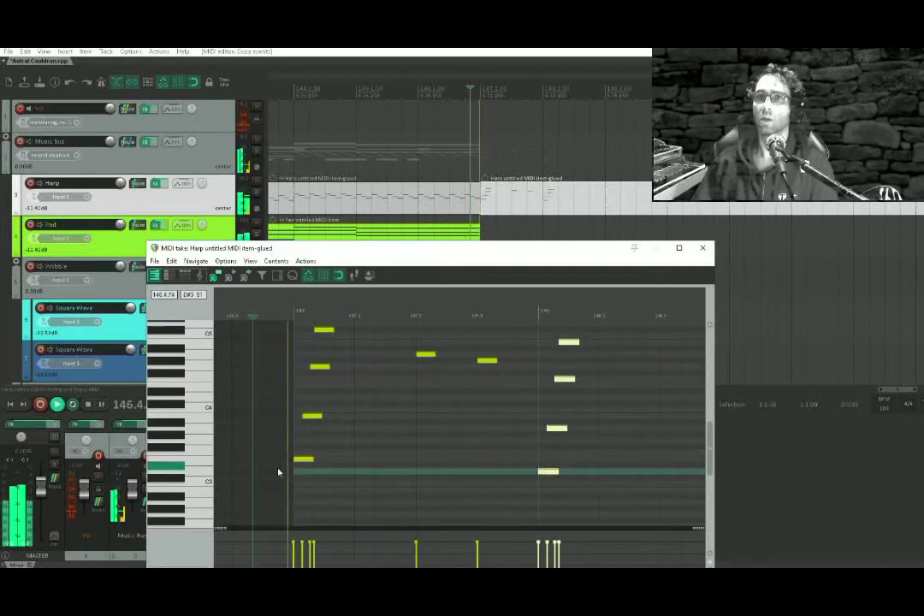
pyautogui.moveTo(581, 427); pyautogui.dragTo(498, 458)
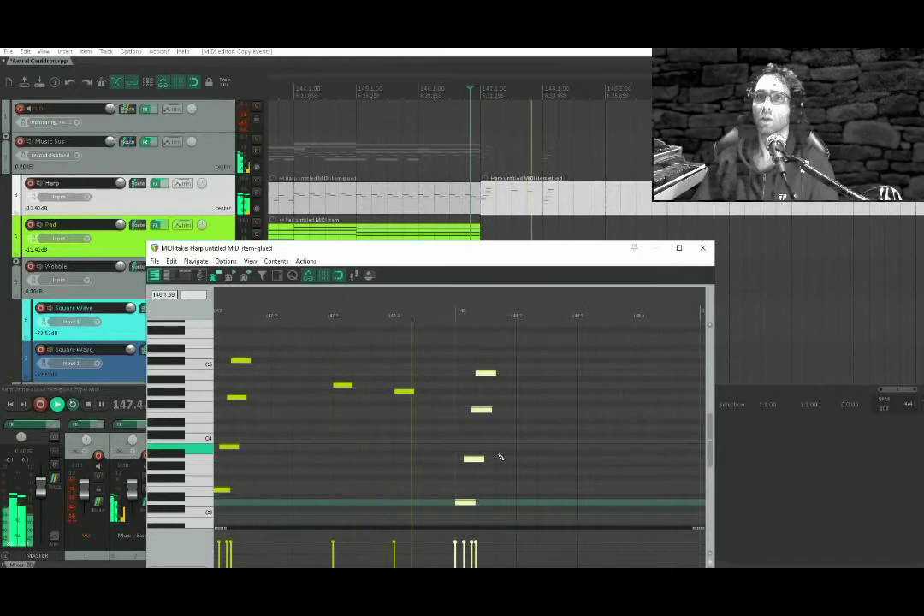
pyautogui.press('space')
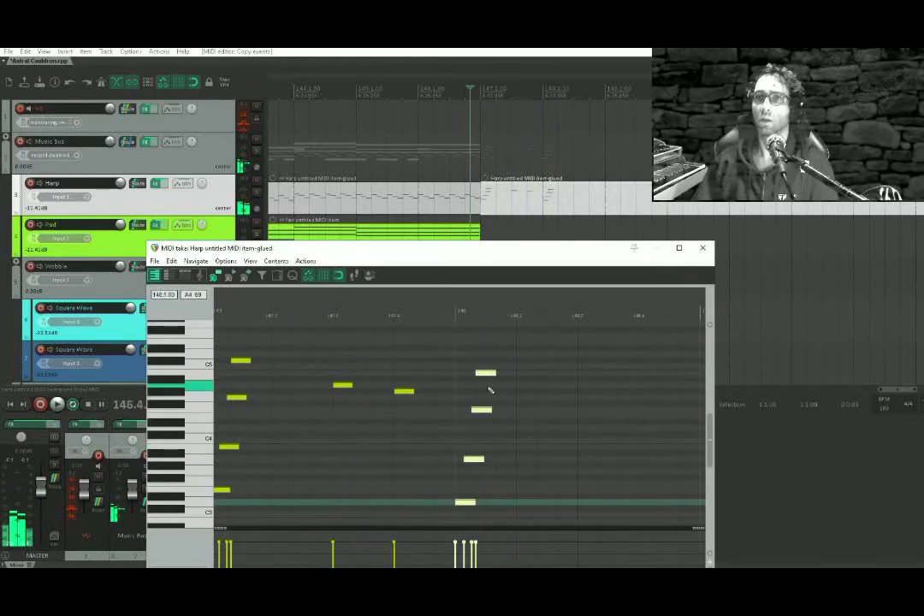
pyautogui.click(586, 358)
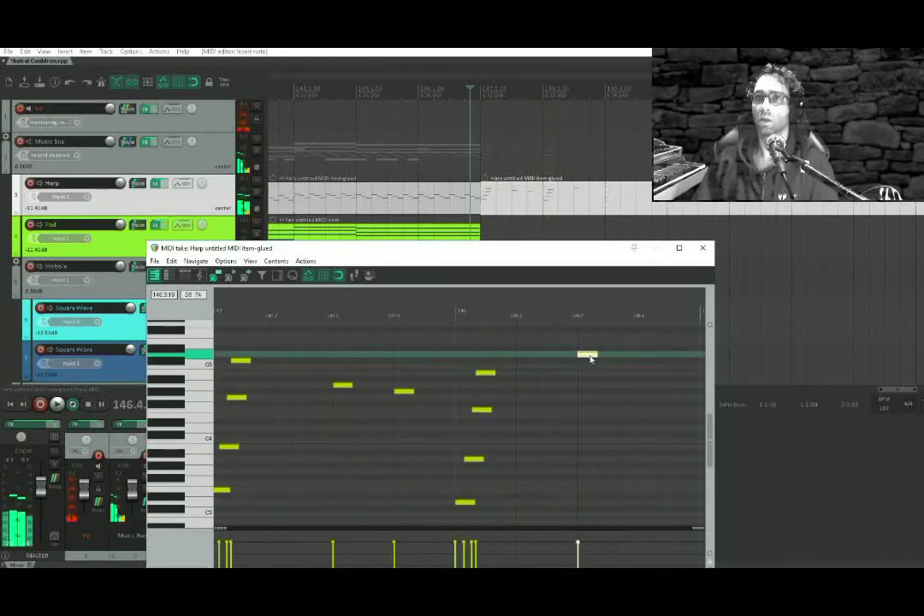
# Copy all harp notes of bars 147 and 148 to start at bar 149, and play the passage.
pyautogui.scroll(-2, 451, 400)
pyautogui.moveTo(516, 347); pyautogui.dragTo(251, 539)
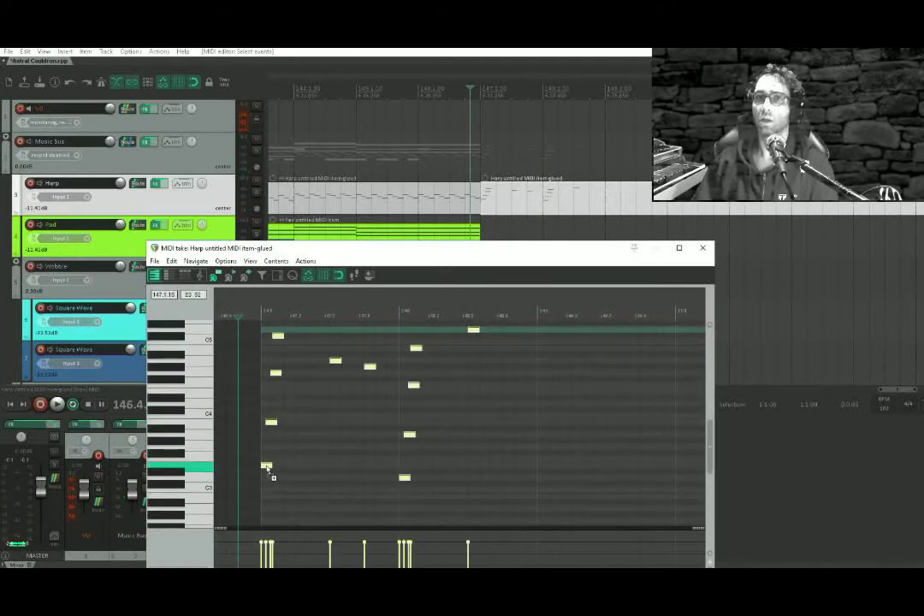
pyautogui.moveTo(266, 464); pyautogui.dragTo(546, 467)
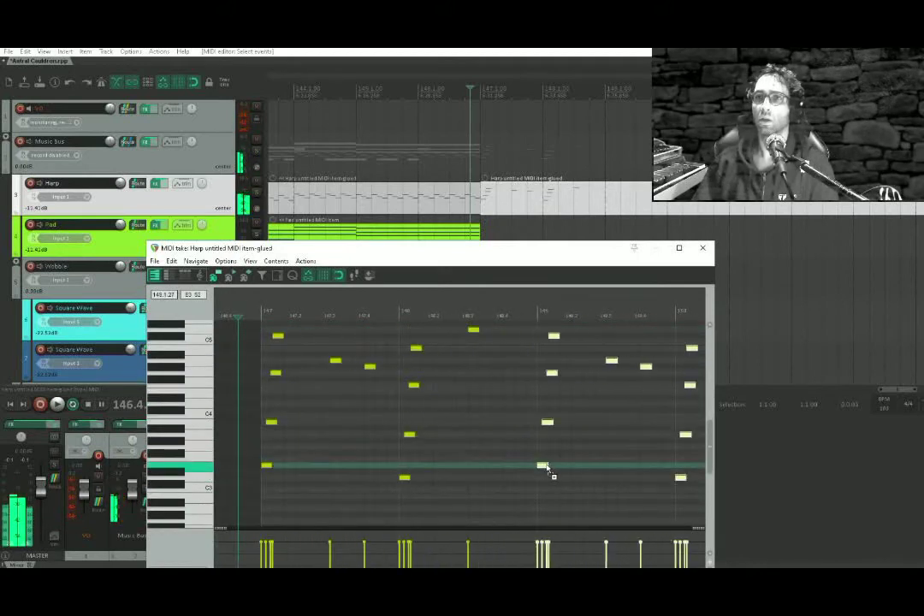
pyautogui.click(247, 446)
pyautogui.press('space')
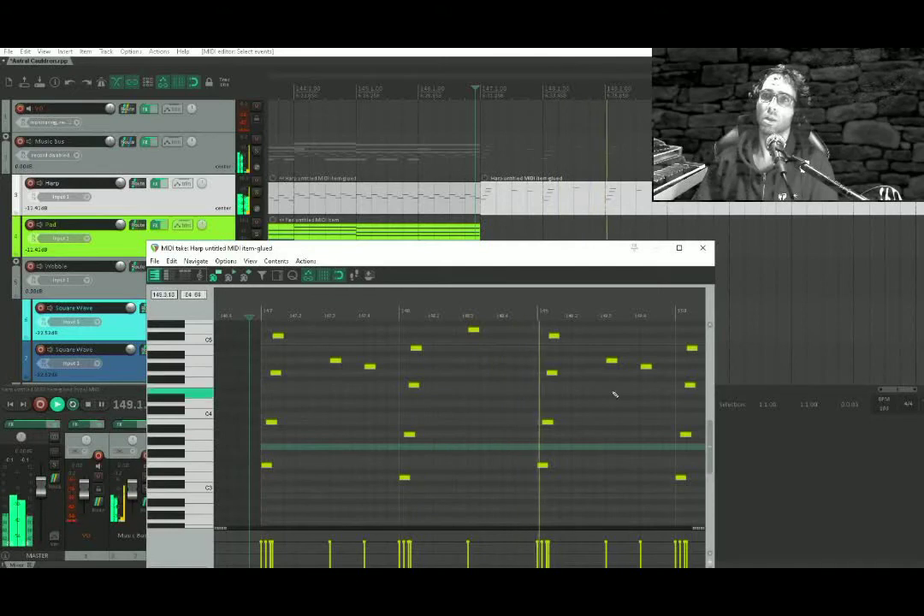
# Shift the four-note chords at bars 149 and 148 slightly earlier and listen to the result.
pyautogui.moveTo(561, 492); pyautogui.dragTo(534, 332)
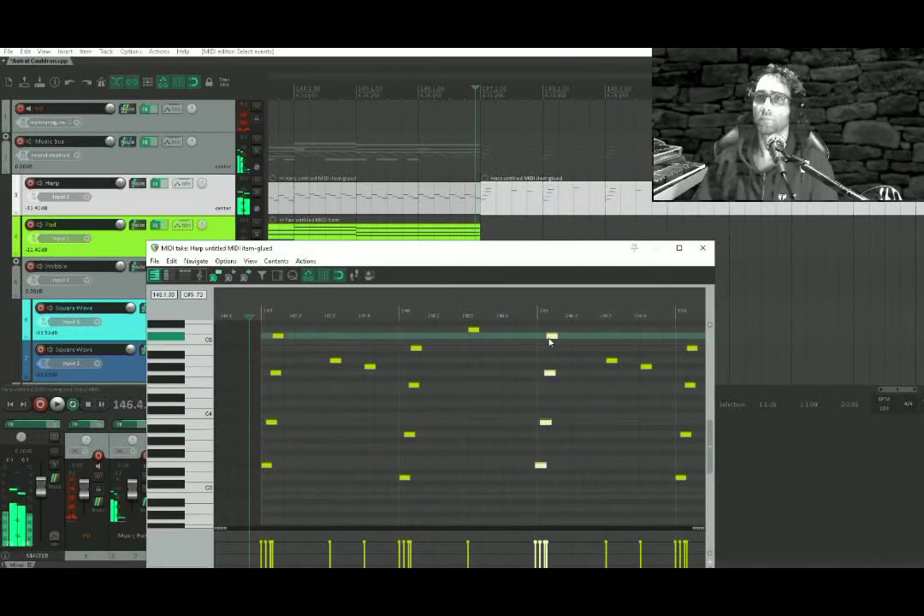
pyautogui.moveTo(427, 340); pyautogui.dragTo(390, 490)
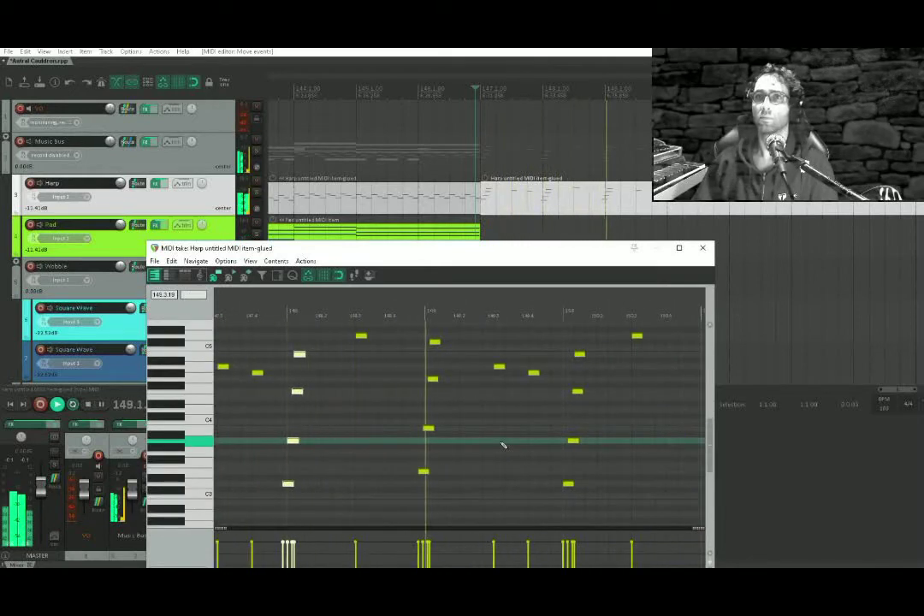
pyautogui.press('space')
# Nudge the lowest note of the bar 149 chord slightly later, closer to the next note, and play into bar 150.
pyautogui.click(424, 472)
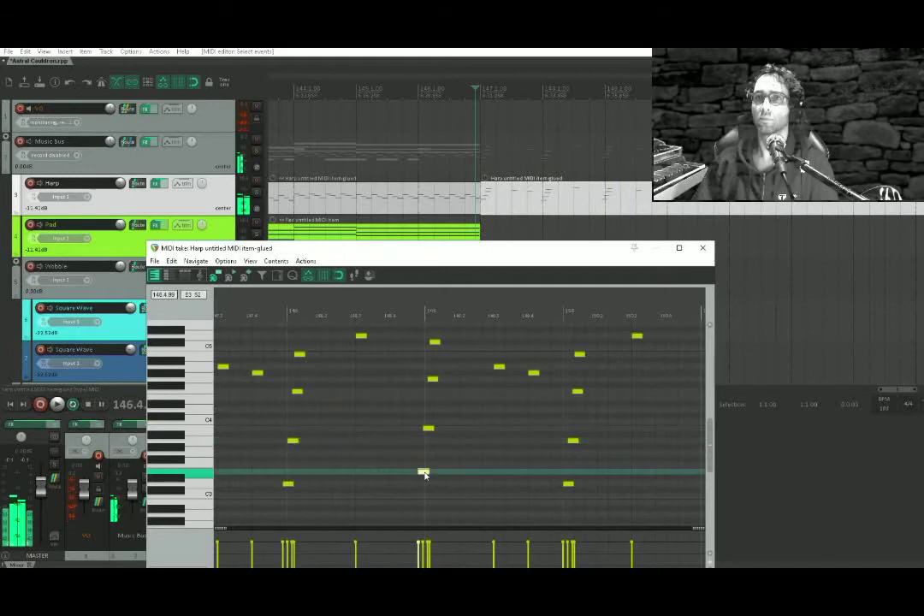
pyautogui.press('space')
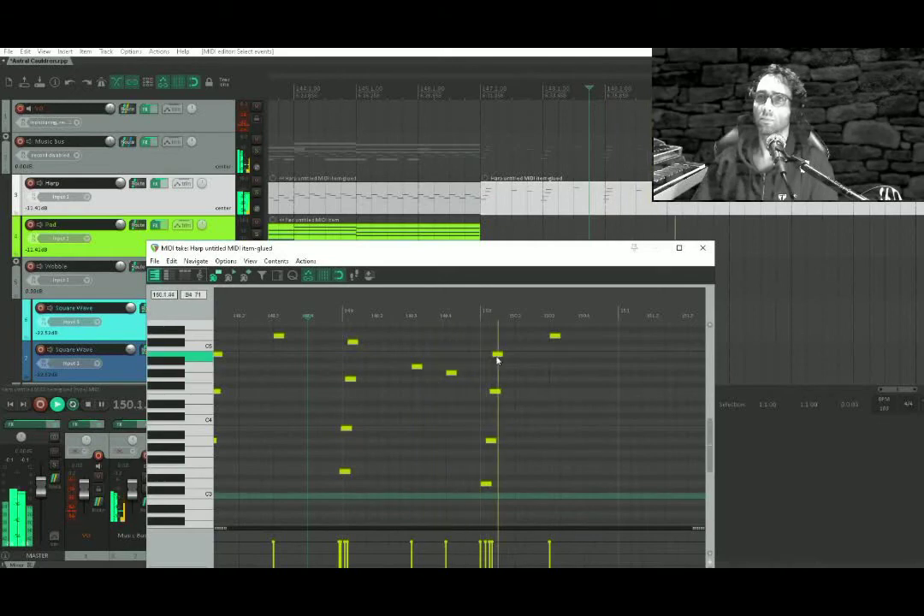
pyautogui.press('space')
# Lower the top note of the bar 150 chord to A4 and play it back.
pyautogui.moveTo(497, 354); pyautogui.dragTo(498, 368)
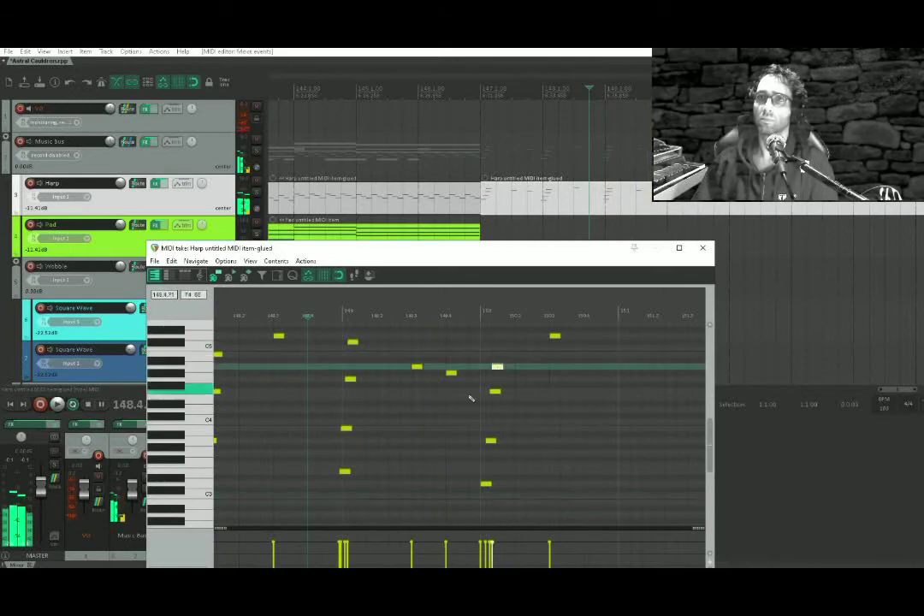
pyautogui.click(436, 421)
pyautogui.press('space')
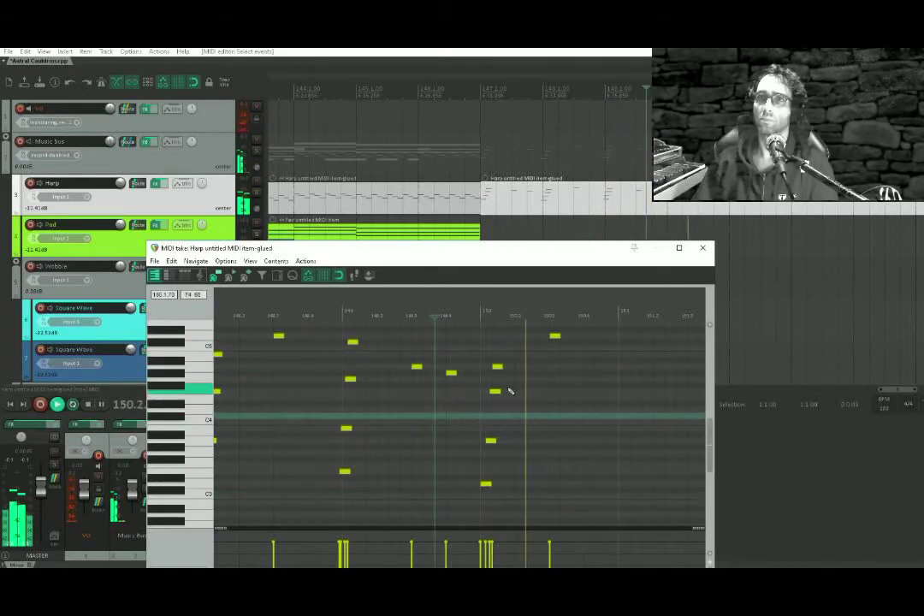
pyautogui.press('space')
# Lower the single note on beat 3 of bar 150 to B4 and play it back.
pyautogui.moveTo(554, 337); pyautogui.dragTo(554, 354)
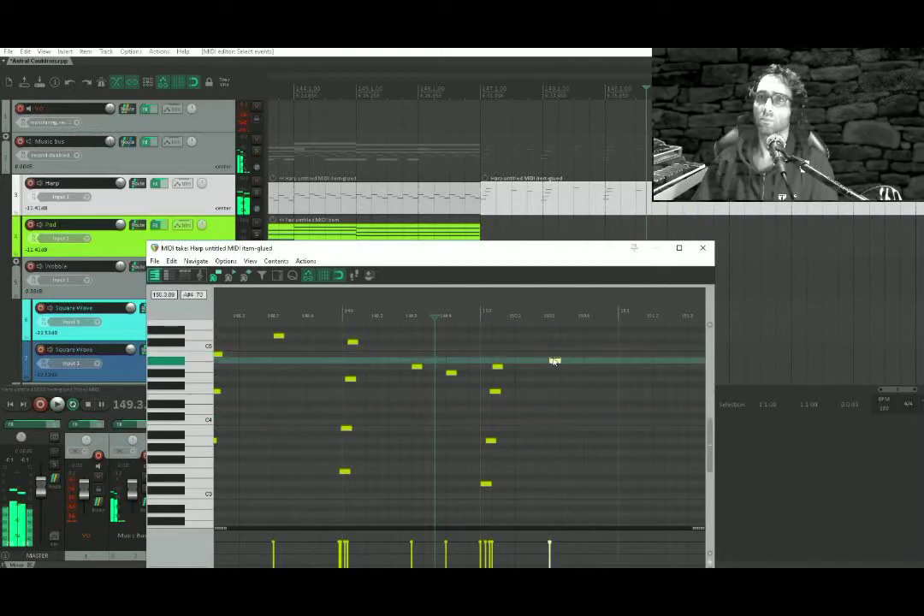
pyautogui.press('space')
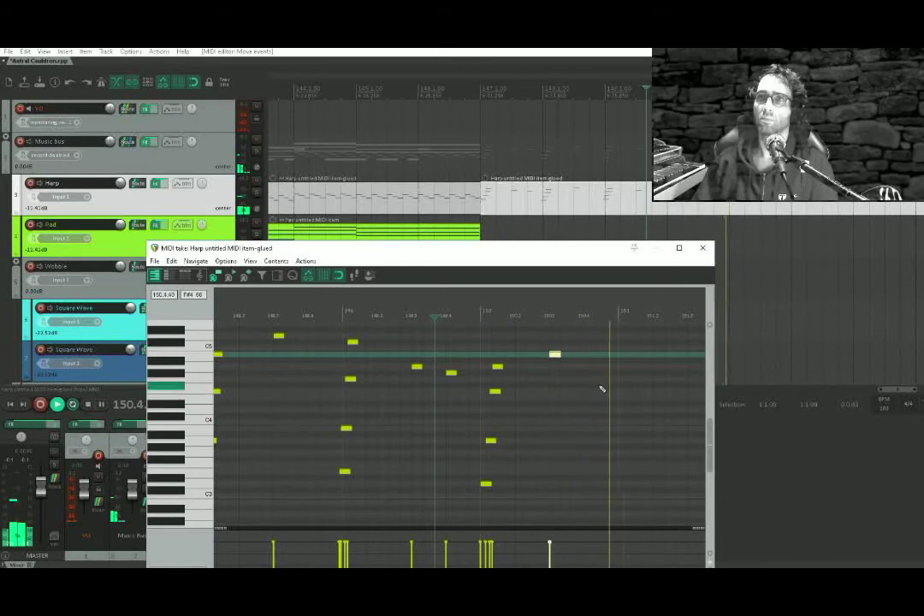
pyautogui.press('space')
# Add a rising five-note chord at bar 151 with staggered A3, E4, B4, C#5 and A5 notes.
pyautogui.click(627, 484)
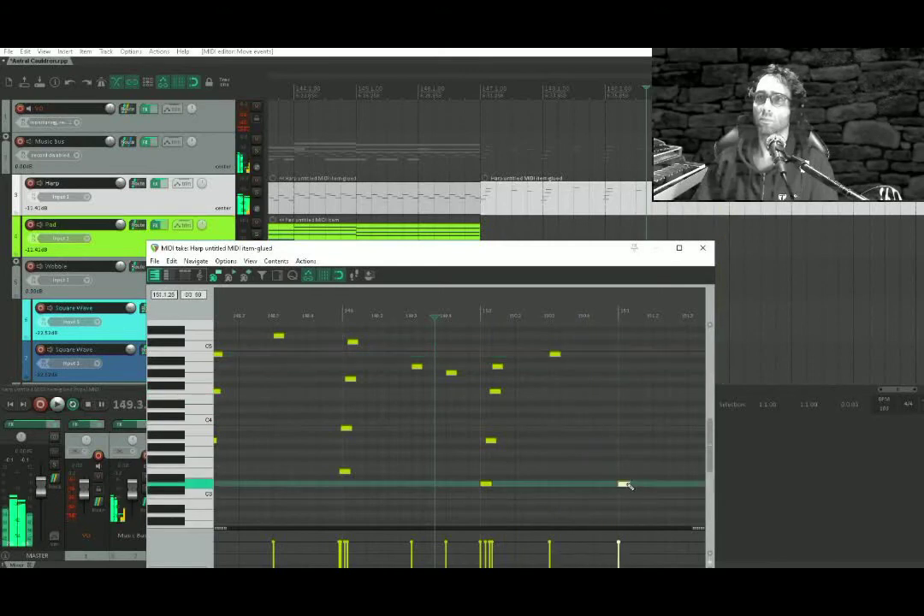
pyautogui.moveTo(627, 484); pyautogui.dragTo(628, 441)
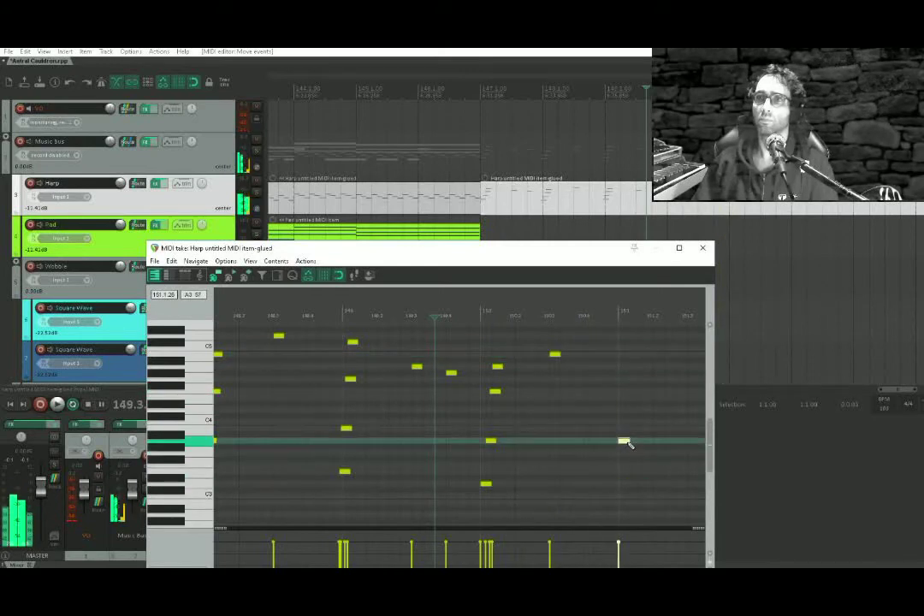
pyautogui.click(635, 398)
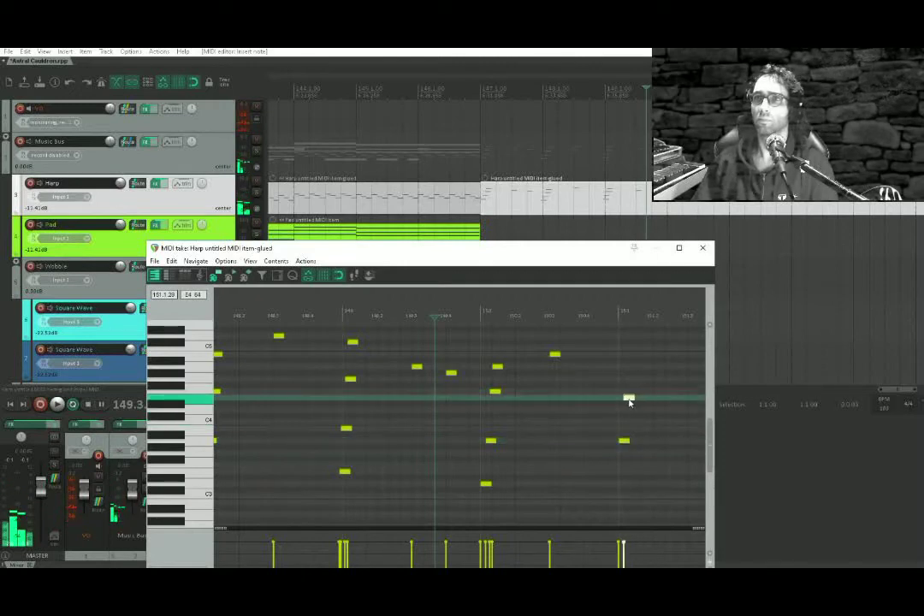
pyautogui.click(636, 355)
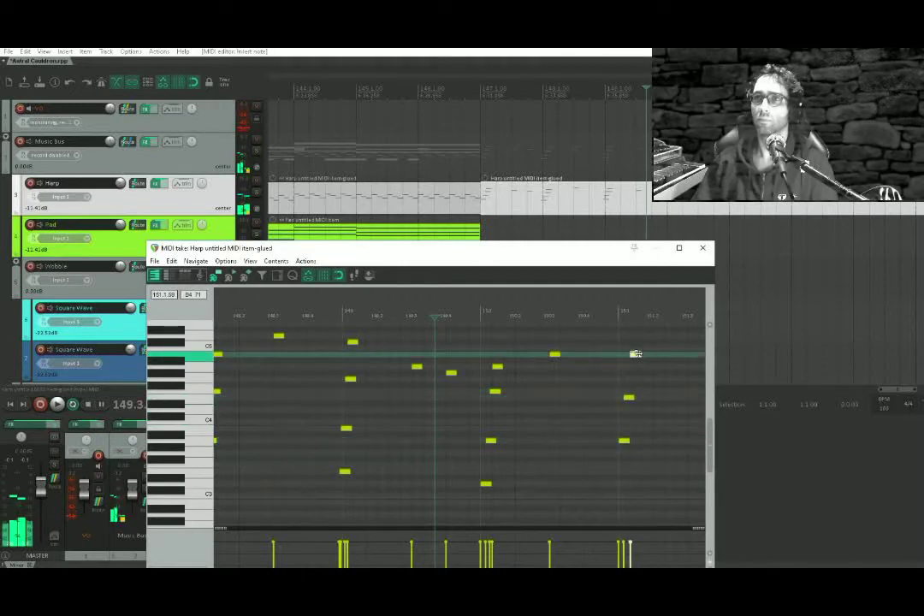
pyautogui.click(647, 343)
pyautogui.moveTo(653, 353)
pyautogui.mouseDown()
pyautogui.moveTo(638, 416)
pyautogui.moveTo(643, 354)
pyautogui.mouseUp()
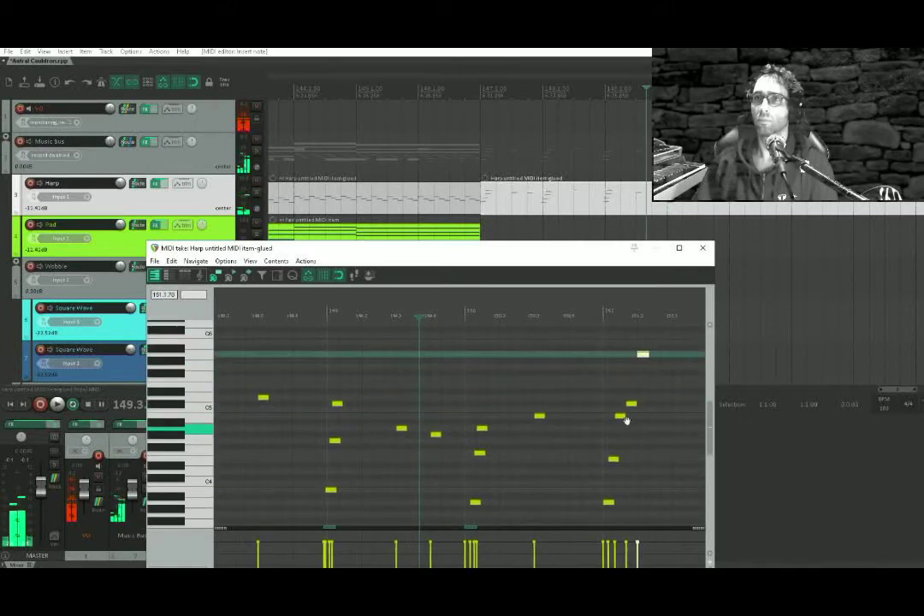
# Move the five notes of the bar 151 chord earlier so they start closer together, and play the ending.
pyautogui.scroll(-1, 608, 480)
pyautogui.click(608, 485)
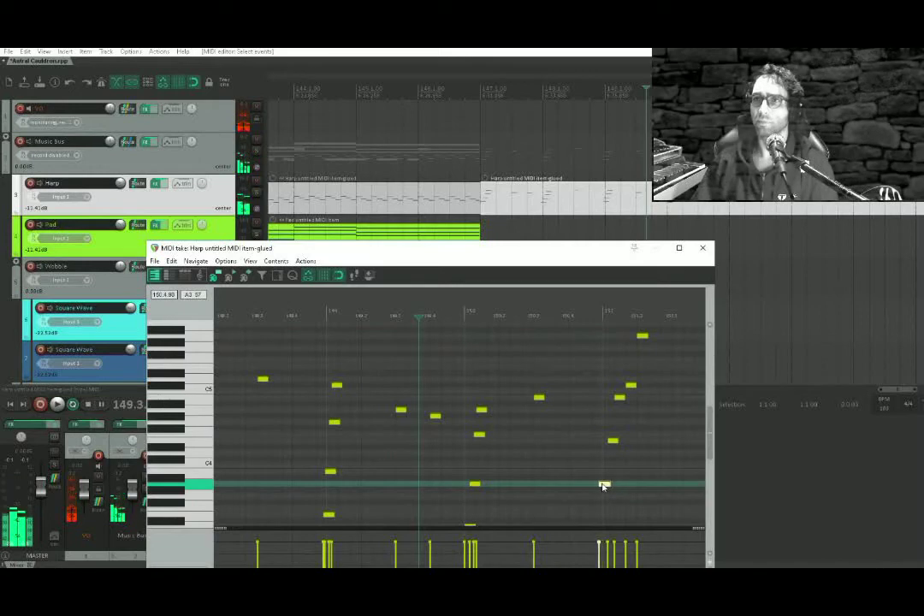
pyautogui.moveTo(603, 486); pyautogui.dragTo(603, 486)
pyautogui.click(612, 442)
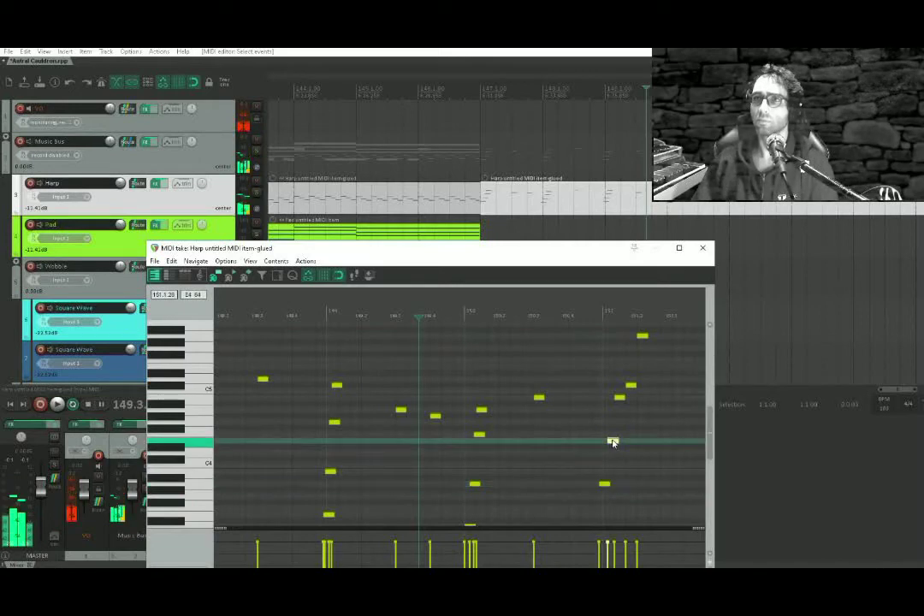
pyautogui.click(619, 399)
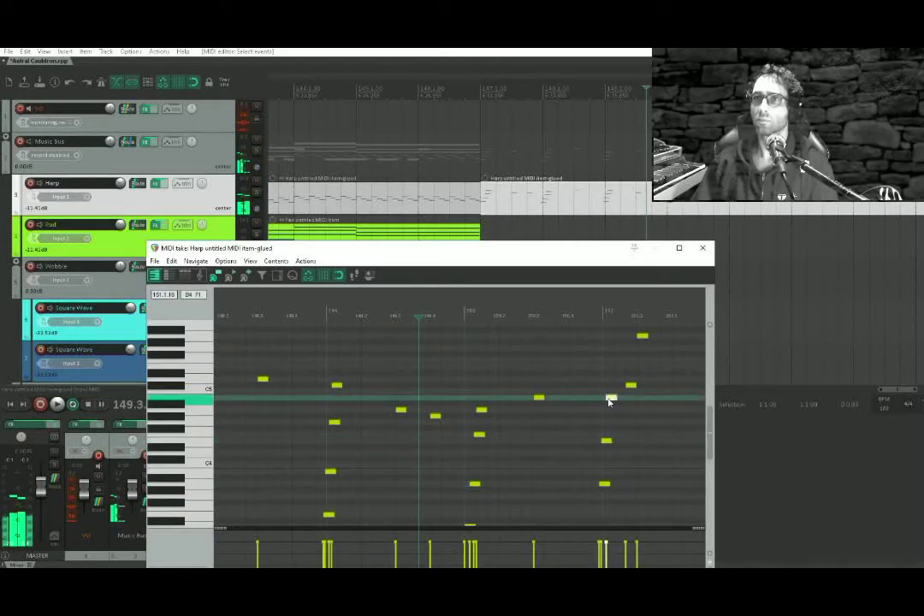
pyautogui.moveTo(609, 401); pyautogui.dragTo(622, 390)
pyautogui.click(631, 385)
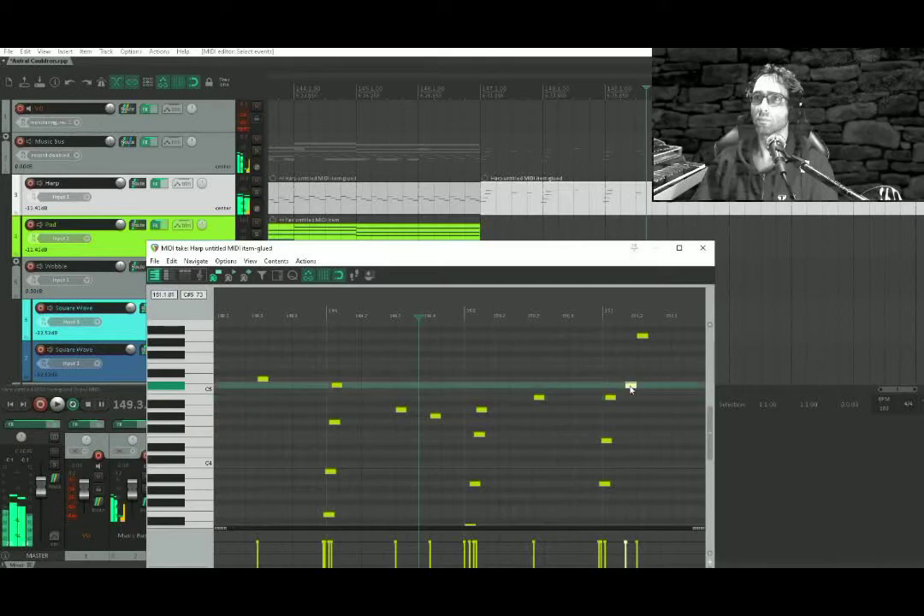
pyautogui.click(642, 336)
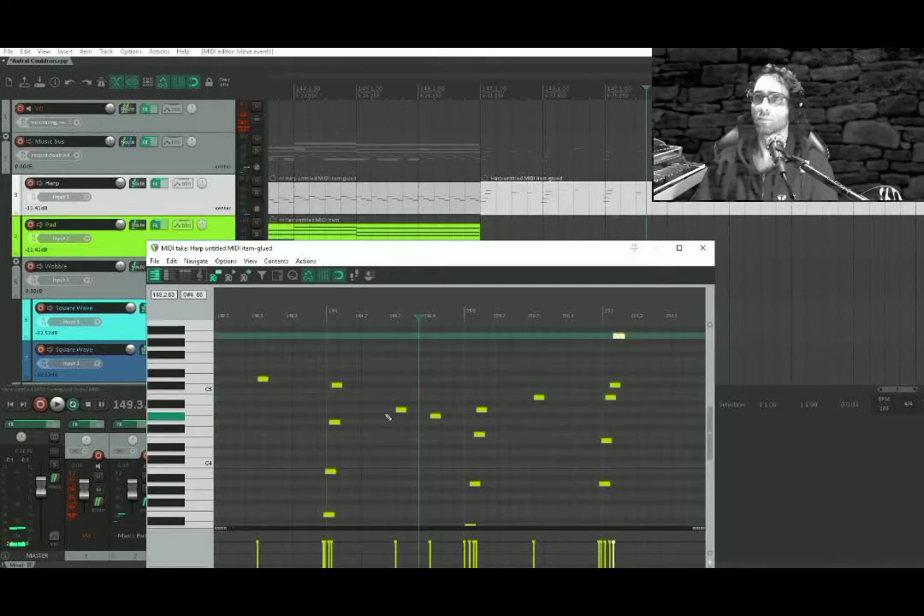
pyautogui.click(442, 374)
pyautogui.press('space')
pyautogui.moveTo(561, 418); pyautogui.dragTo(434, 425)
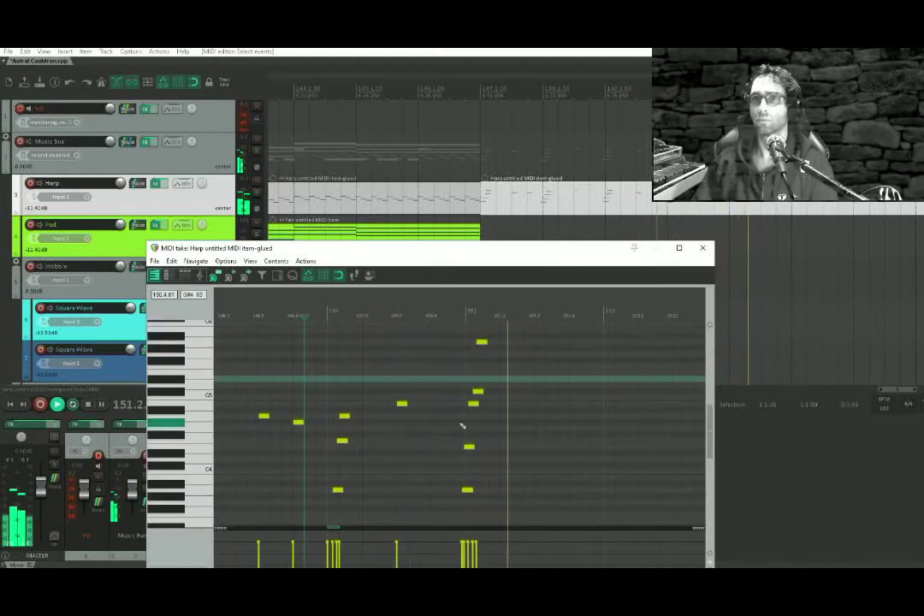
# Close the MIDI editor and play the arrangement from bar 147.
pyautogui.click(702, 250)
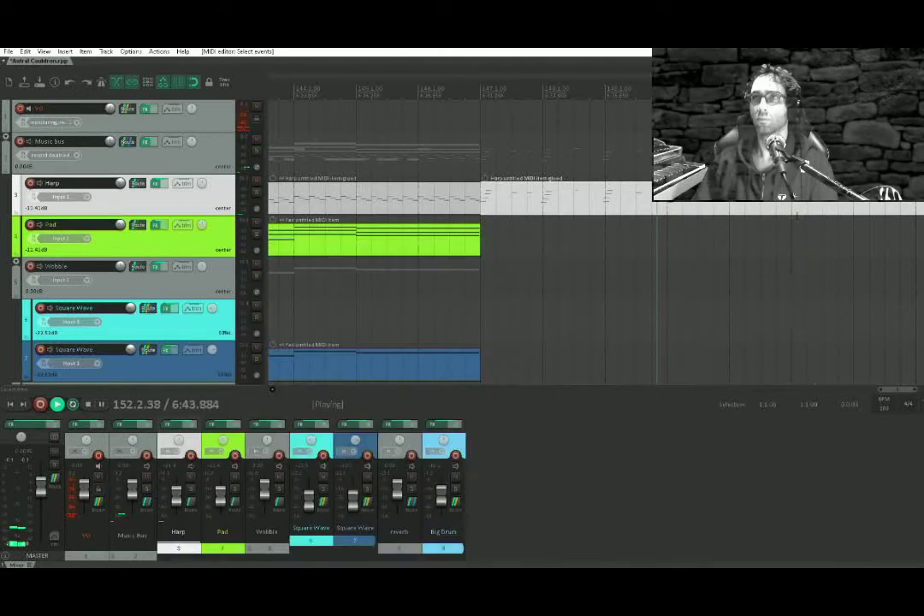
pyautogui.click(495, 201)
pyautogui.press('space')
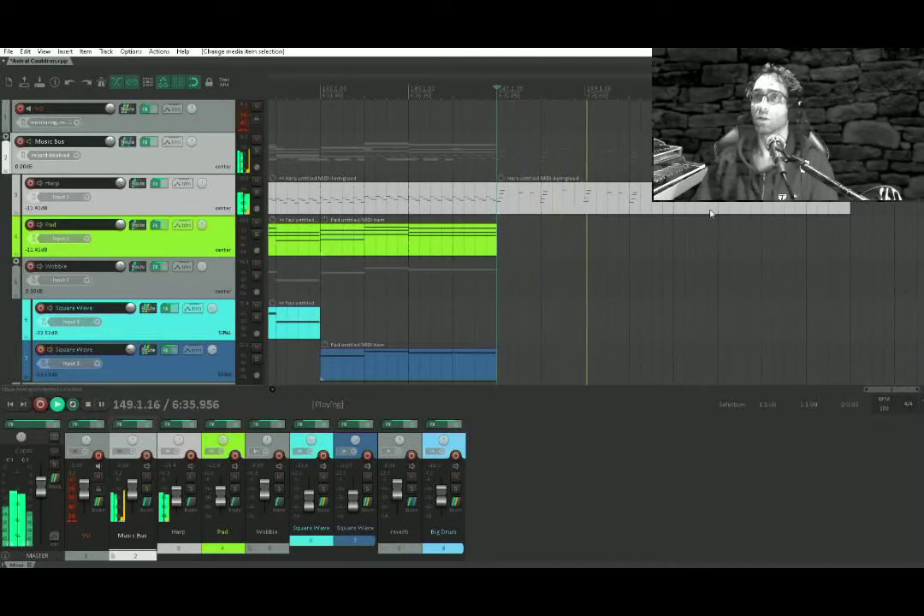
pyautogui.press('space')
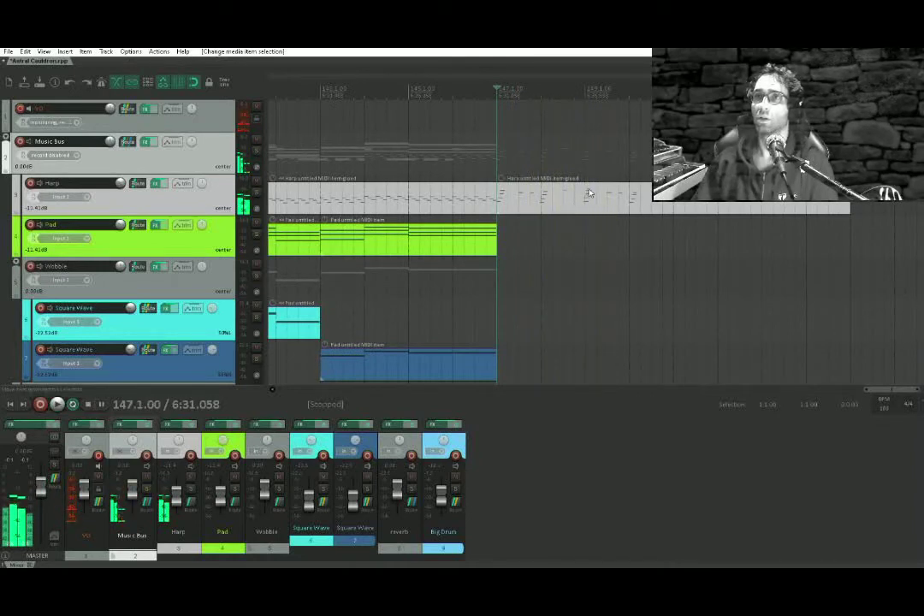
# Reopen the harp item starting at bar 147 in the MIDI editor, at the bar 149 chord.
pyautogui.doubleClick(590, 195)
pyautogui.moveTo(550, 317); pyautogui.dragTo(576, 280)
pyautogui.press('space')
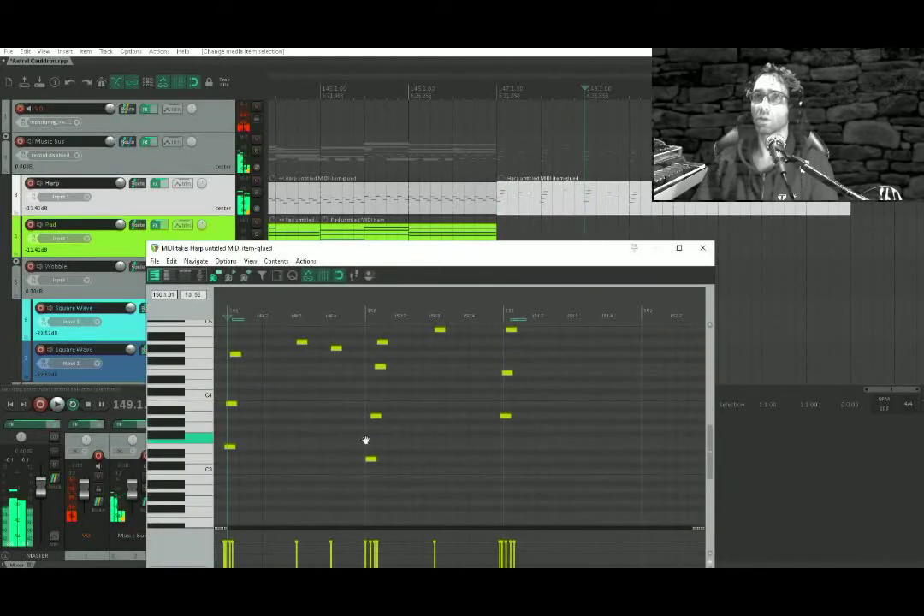
pyautogui.moveTo(365, 441); pyautogui.dragTo(429, 418)
pyautogui.moveTo(351, 390); pyautogui.dragTo(442, 433)
pyautogui.press('space')
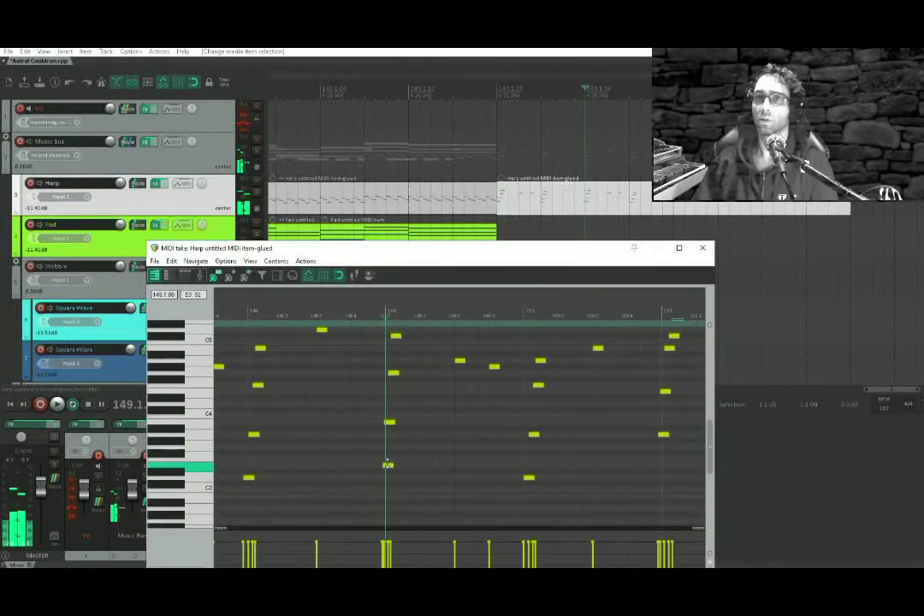
# In the bar 149 chord, lower the G4 note to F#4 and the top note to B4, starting both slightly earlier.
pyautogui.click(389, 424)
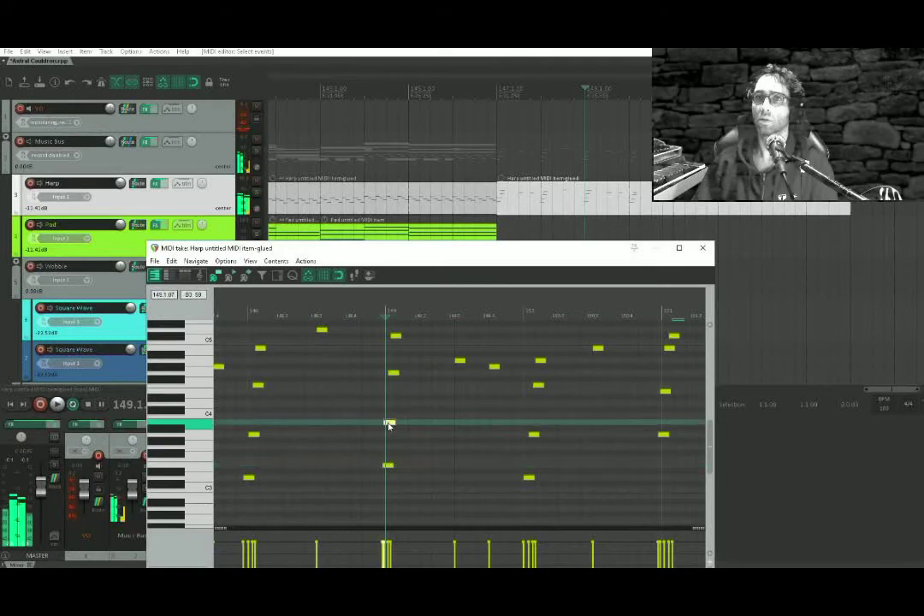
pyautogui.click(394, 374)
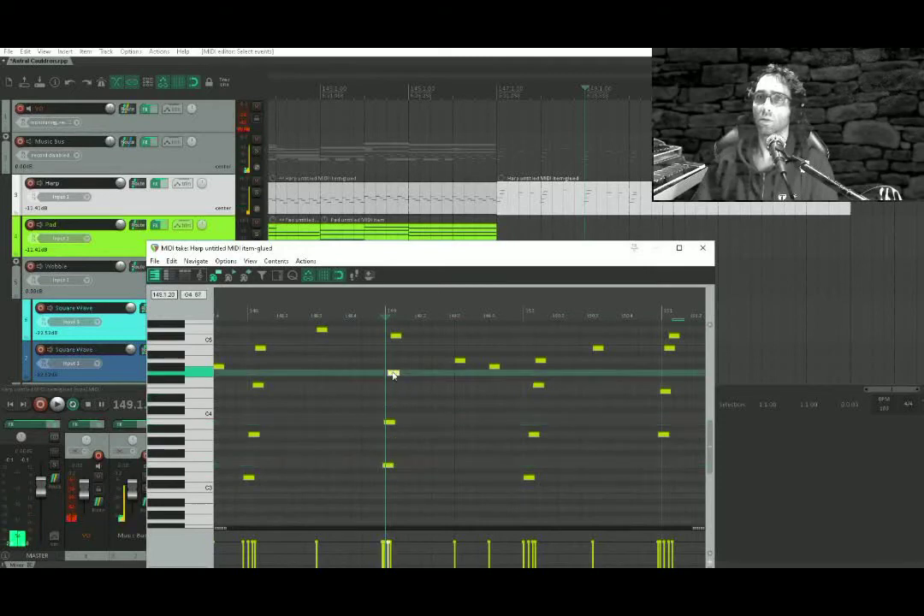
pyautogui.moveTo(393, 374); pyautogui.dragTo(391, 379)
pyautogui.click(369, 390)
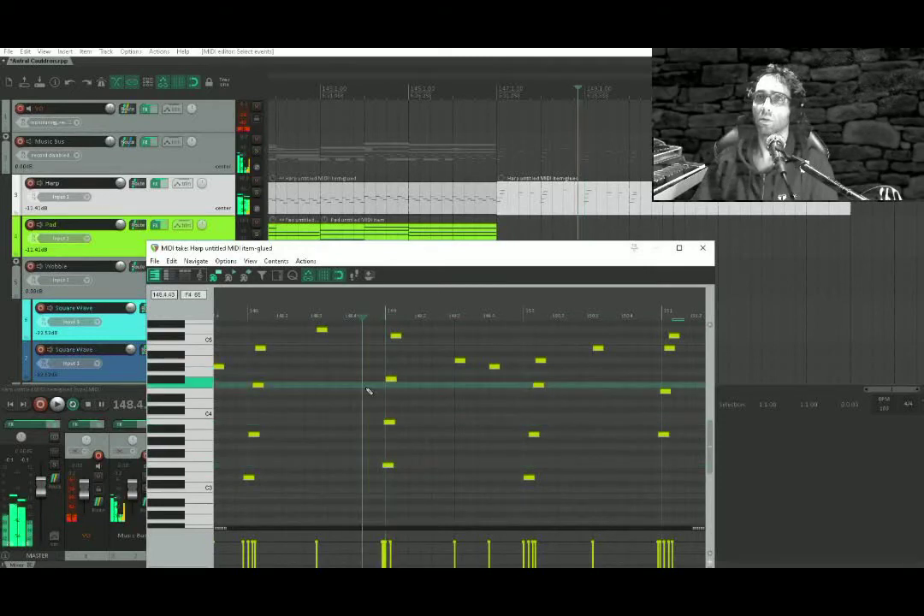
pyautogui.moveTo(393, 335); pyautogui.dragTo(393, 349)
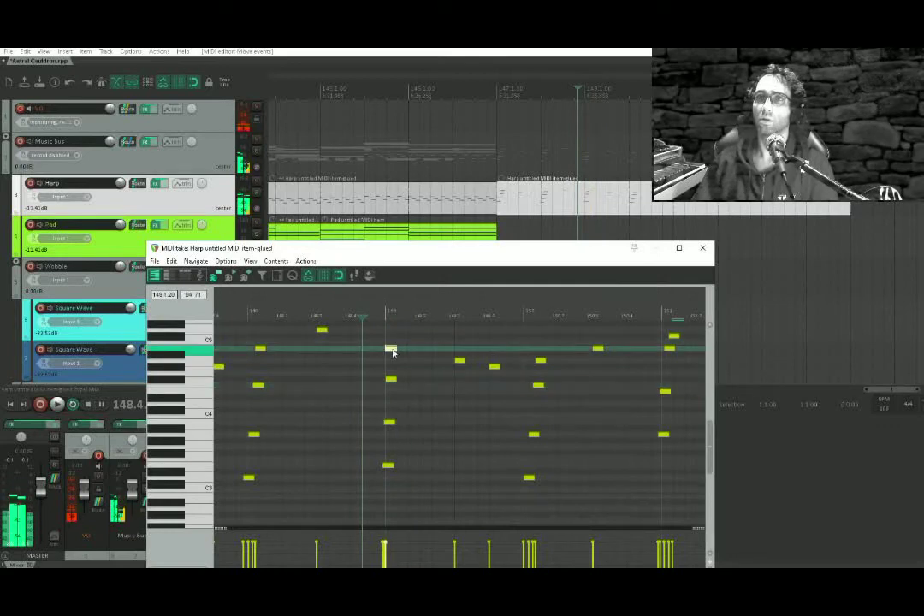
# Play the harp passage from bar 148.3 and close the MIDI editor.
pyautogui.click(319, 375)
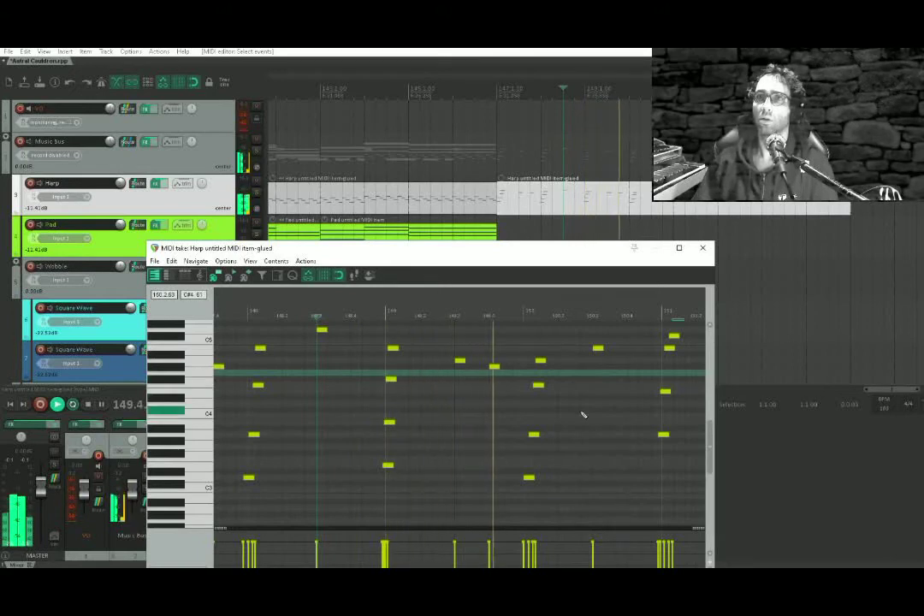
pyautogui.moveTo(628, 380); pyautogui.dragTo(570, 399)
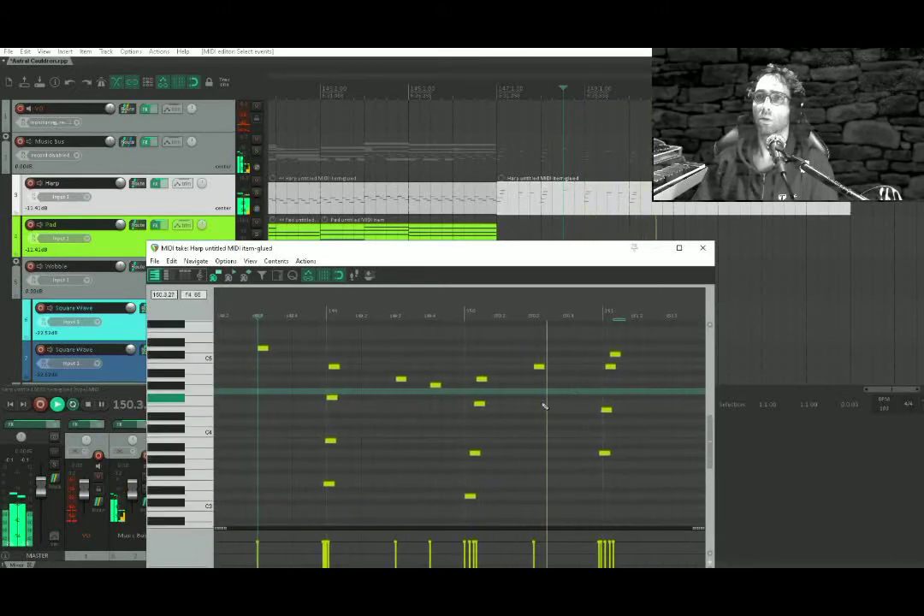
pyautogui.click(702, 249)
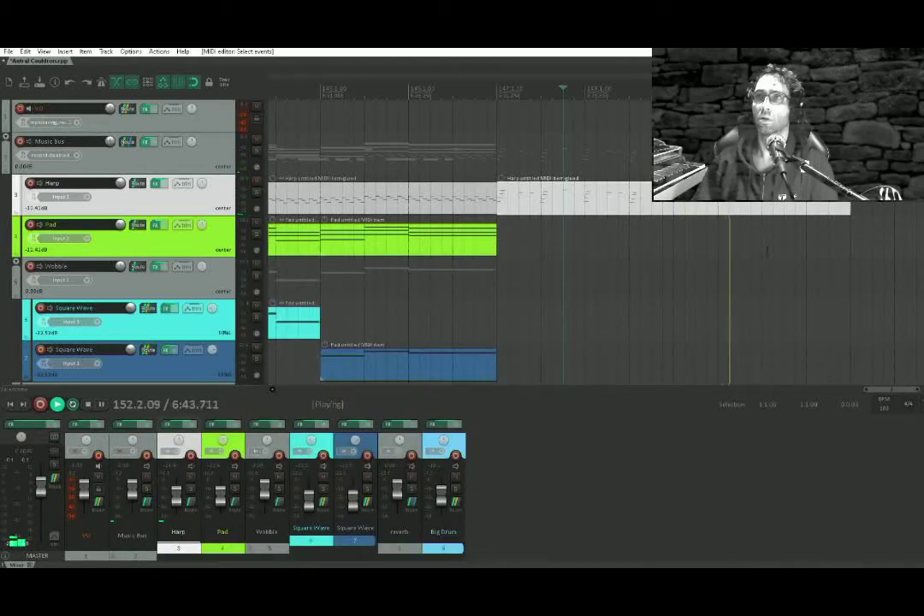
# Stop playback with the edit cursor at bar 153, and shorten the last harp item so it ends there.
pyautogui.click(767, 251)
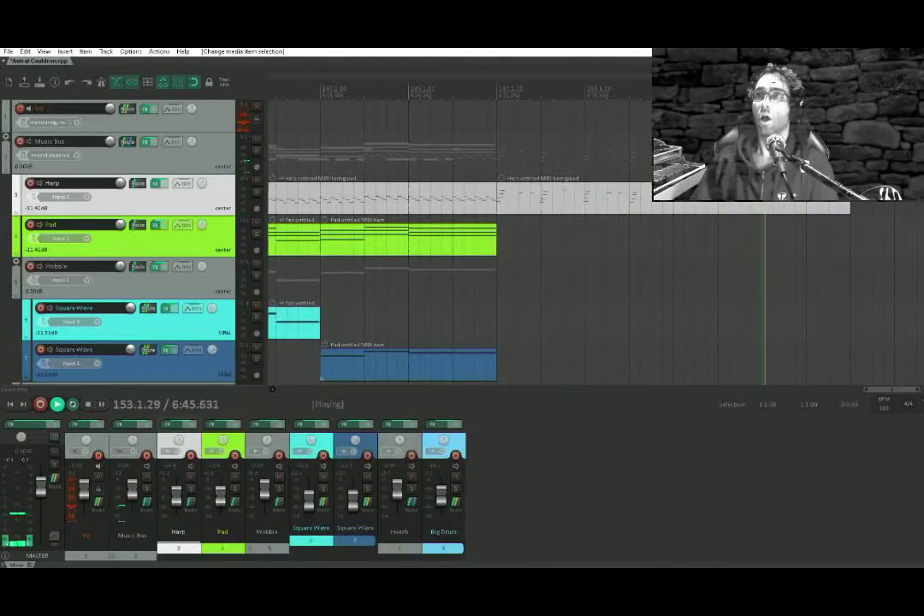
pyautogui.press('space')
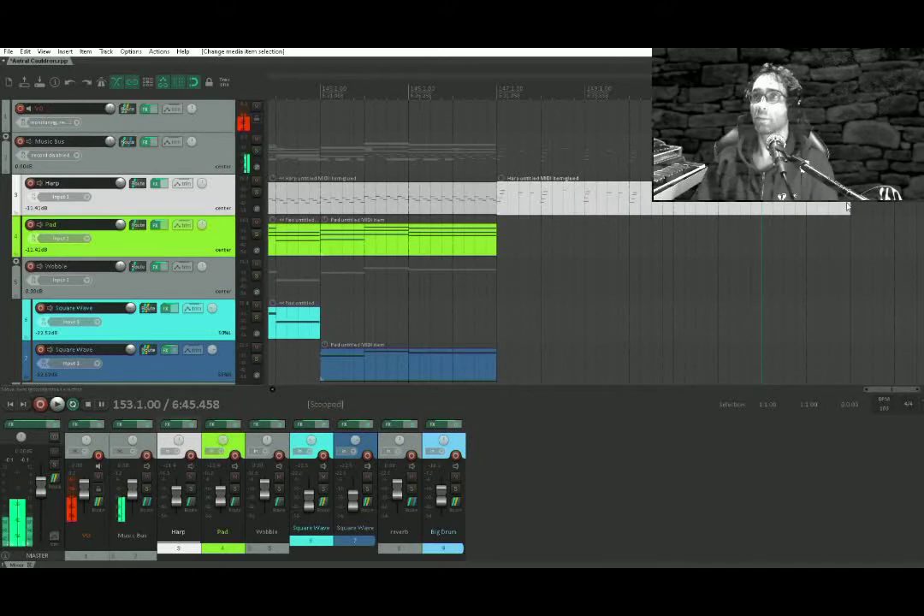
pyautogui.moveTo(847, 205); pyautogui.dragTo(766, 206)
# Copy the harp, pad and square wave items spanning bars 131 to 147 so the copies start at bar 153.
pyautogui.scroll(-5, 650, 235)
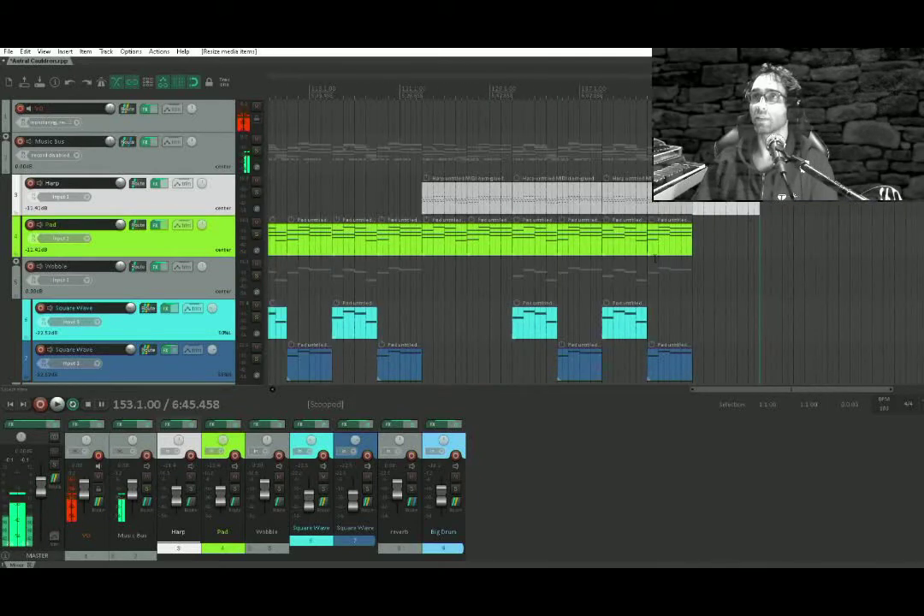
pyautogui.moveTo(602, 237); pyautogui.dragTo(590, 199)
pyautogui.moveTo(512, 154); pyautogui.dragTo(657, 351)
pyautogui.moveTo(565, 301); pyautogui.dragTo(540, 367)
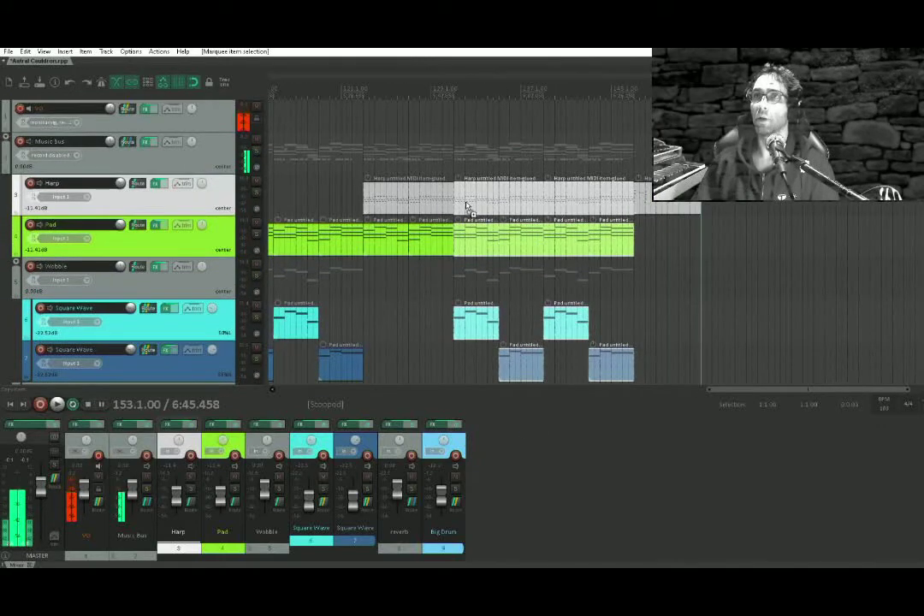
pyautogui.moveTo(467, 208); pyautogui.dragTo(719, 211)
# Play the arrangement from bar 145.3, and check the notes of the pad item at bar 153 in the MIDI editor.
pyautogui.click(618, 154)
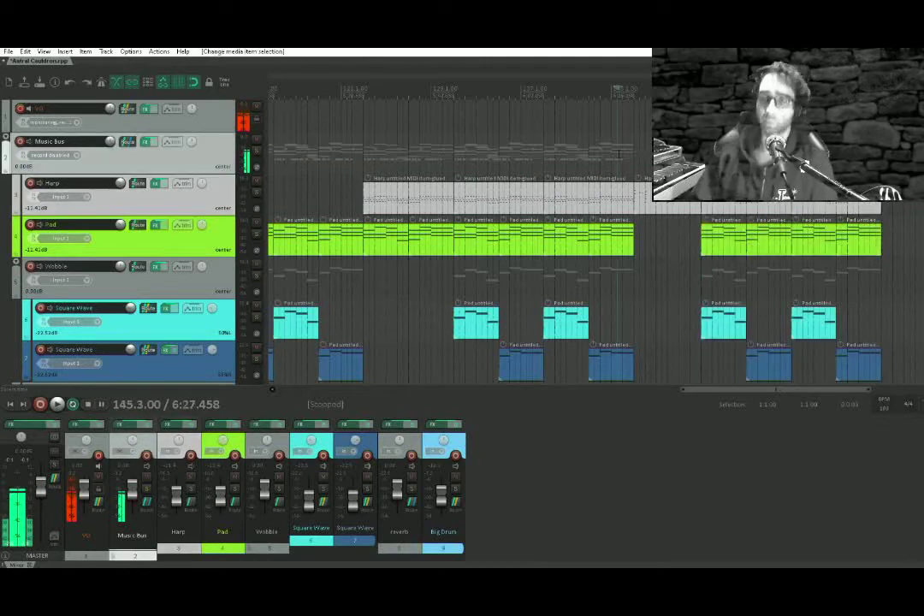
pyautogui.press('space')
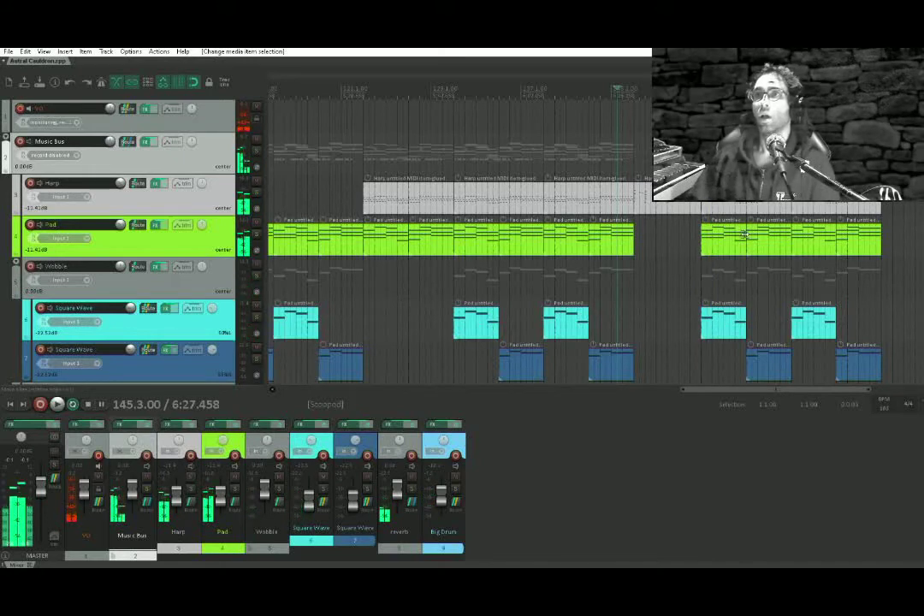
pyautogui.doubleClick(706, 236)
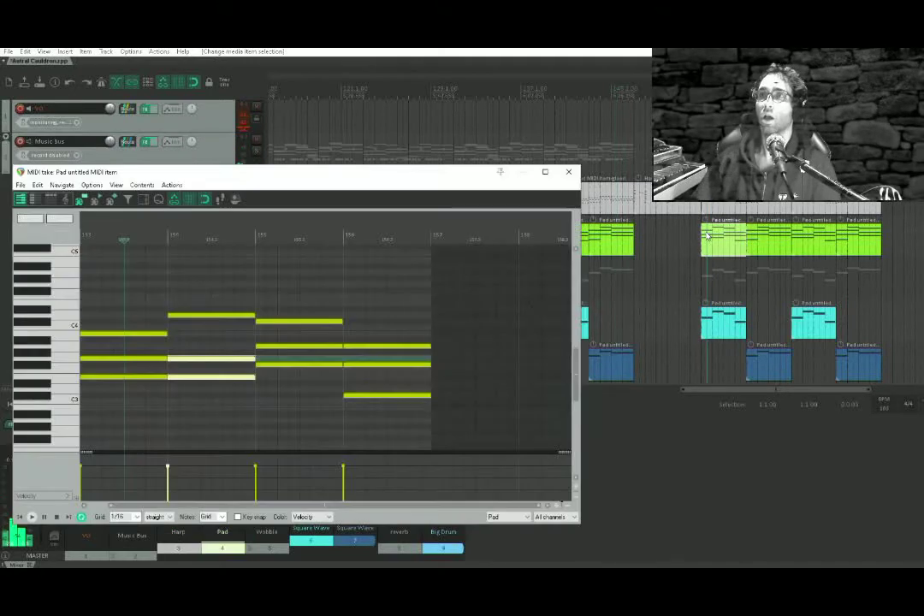
pyautogui.press('Escape')
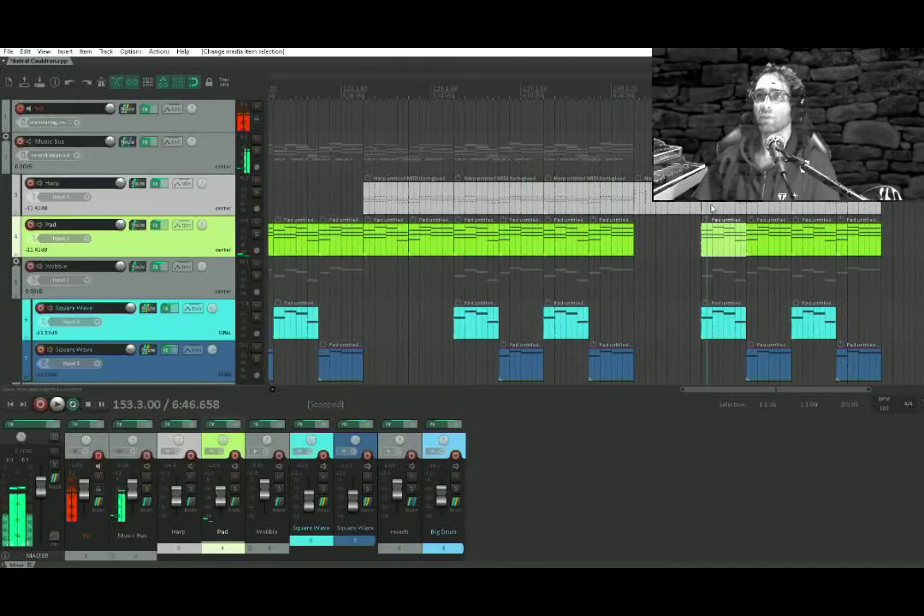
# Reopen the harp item starting at bar 147 and add the notes B3, F#4 and D#5 at the start of bar 152.
pyautogui.doubleClick(684, 208)
pyautogui.moveTo(550, 415); pyautogui.dragTo(272, 399)
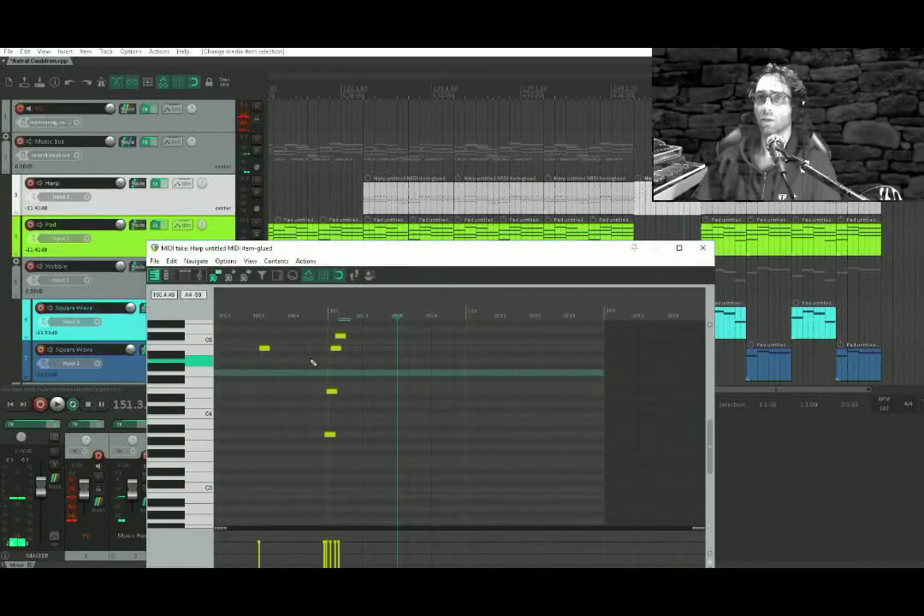
pyautogui.scroll(2, 462, 454)
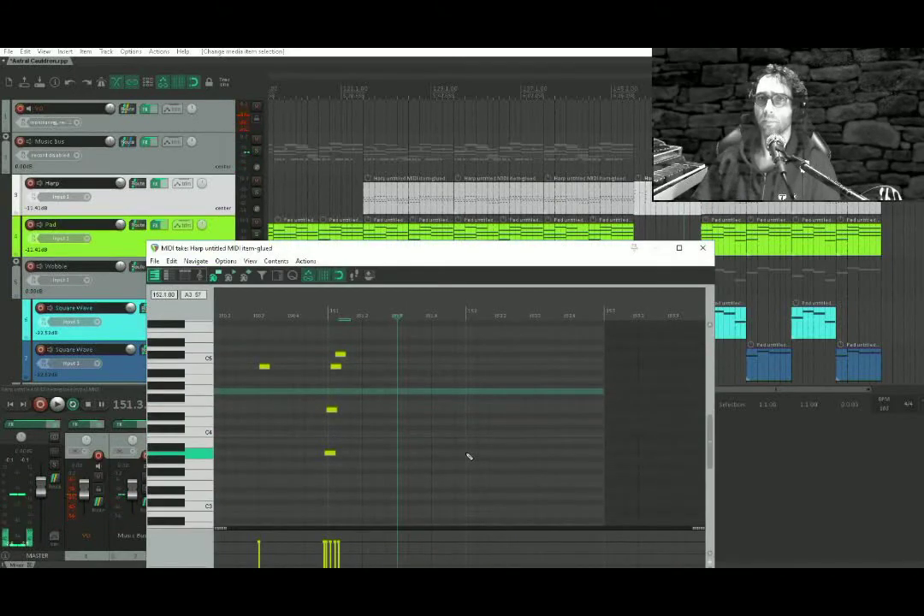
pyautogui.moveTo(472, 453); pyautogui.dragTo(471, 441)
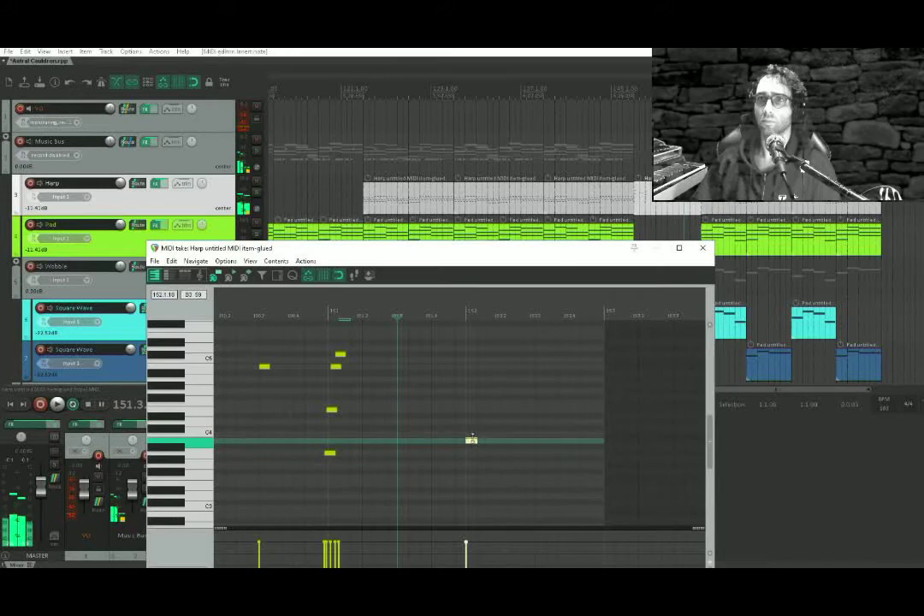
pyautogui.click(476, 399)
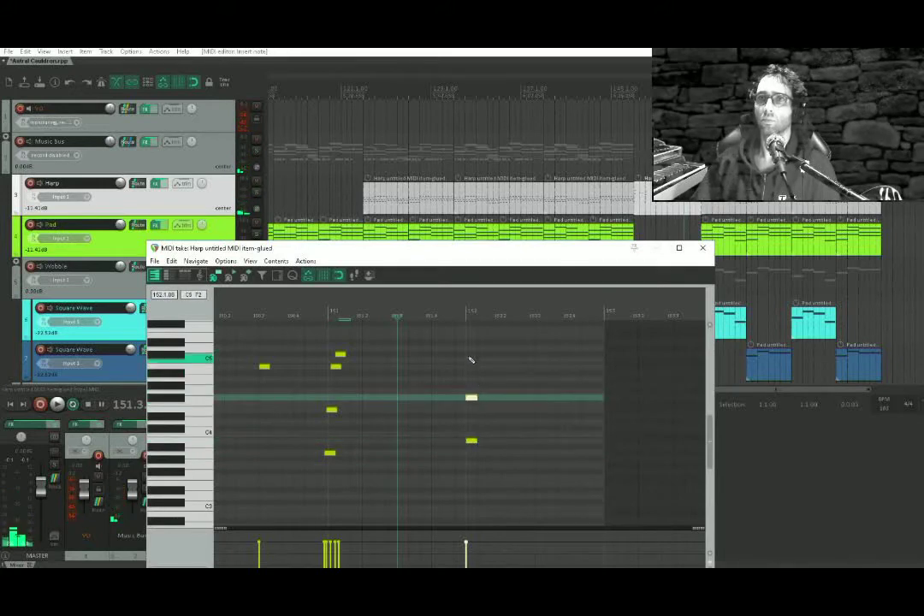
pyautogui.click(473, 367)
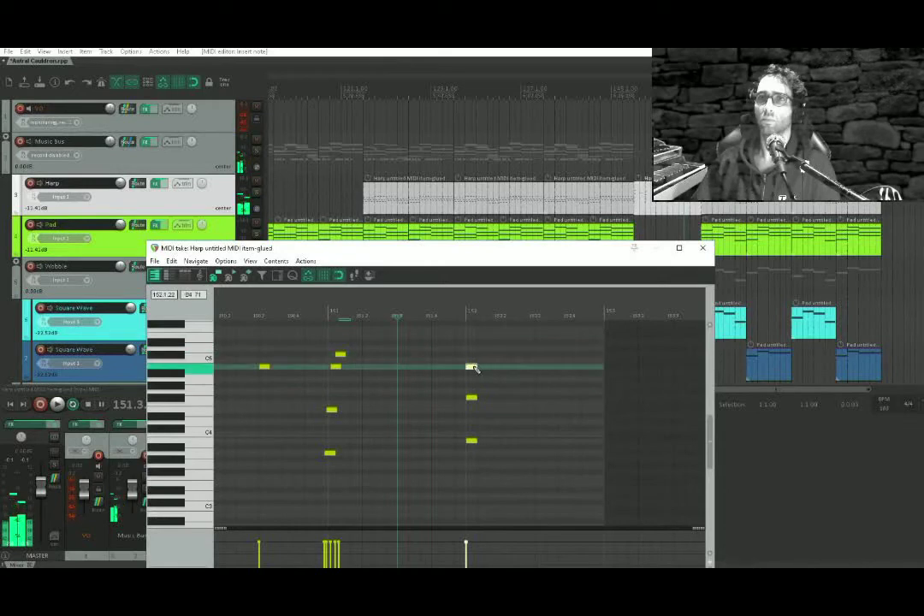
pyautogui.moveTo(475, 368); pyautogui.dragTo(478, 344)
# Play the harp part from bar 150.3 through the bar 152 chord.
pyautogui.click(270, 374)
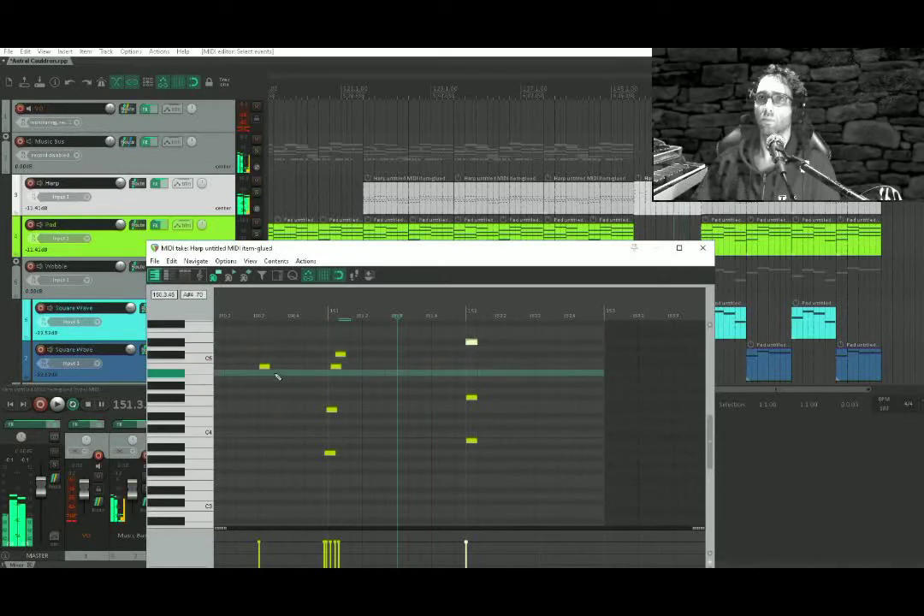
pyautogui.press('space')
pyautogui.moveTo(467, 420); pyautogui.dragTo(332, 463)
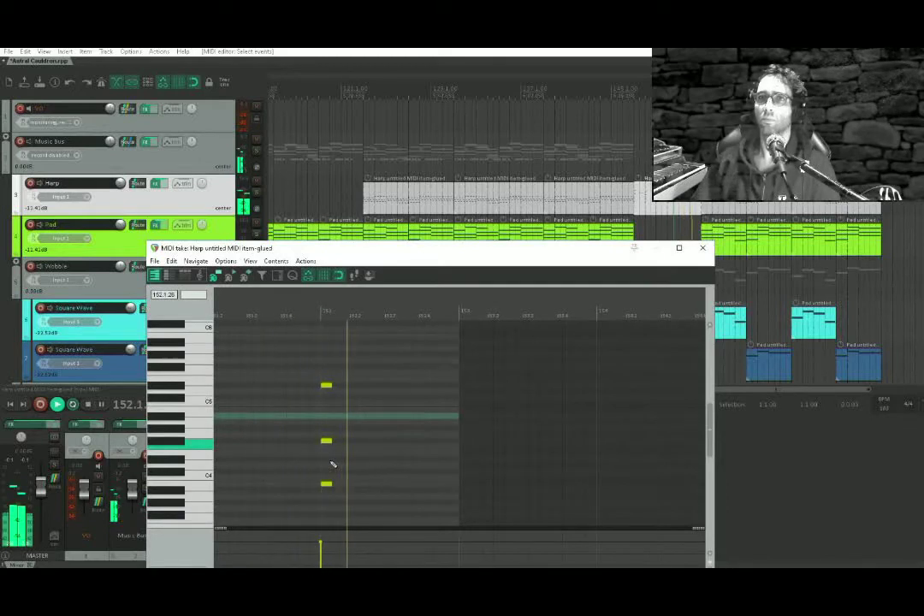
pyautogui.press('space')
# Lower the bottom note of the bar 152 chord to A3, starting it slightly earlier and the D#5 slightly later.
pyautogui.click(326, 385)
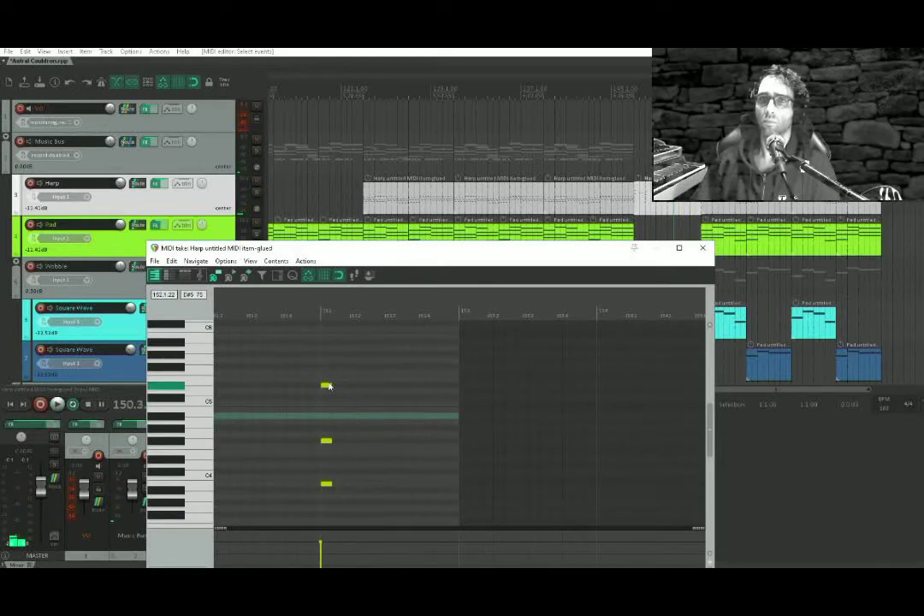
pyautogui.click(326, 386)
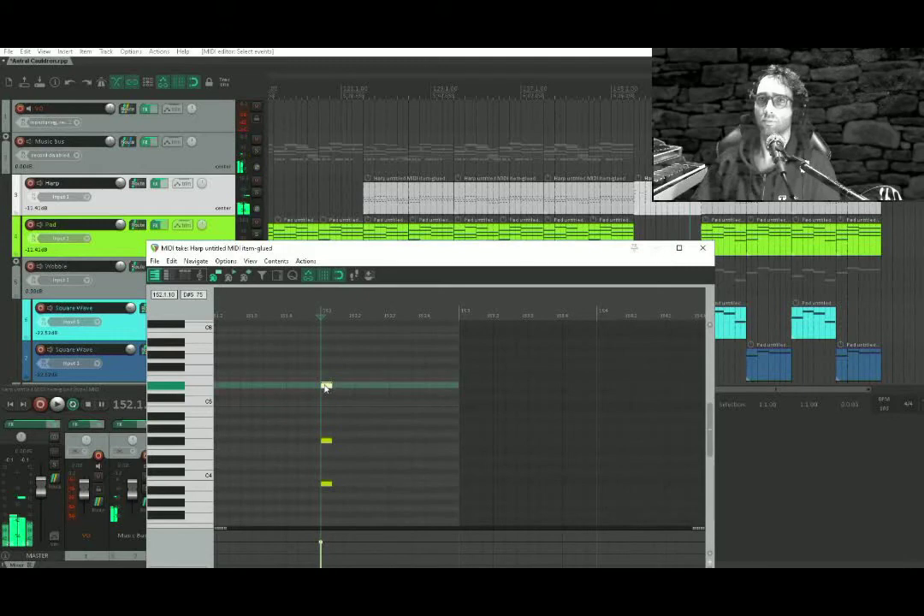
pyautogui.click(326, 443)
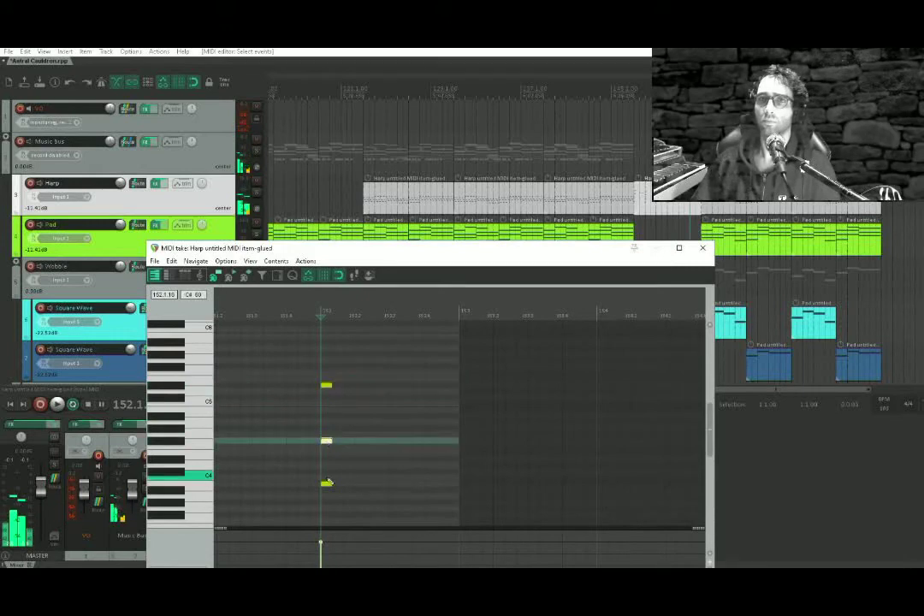
pyautogui.moveTo(326, 483); pyautogui.dragTo(328, 499)
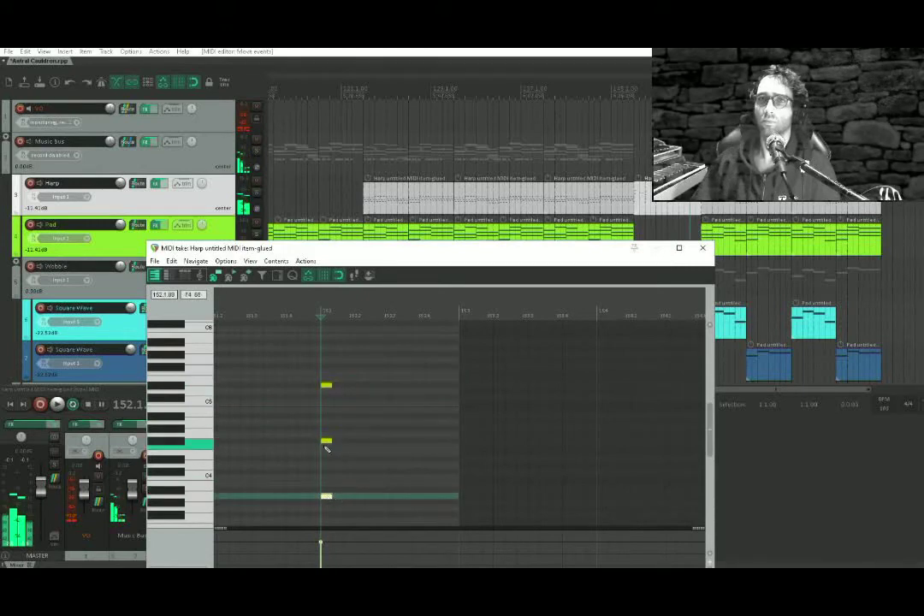
pyautogui.click(327, 386)
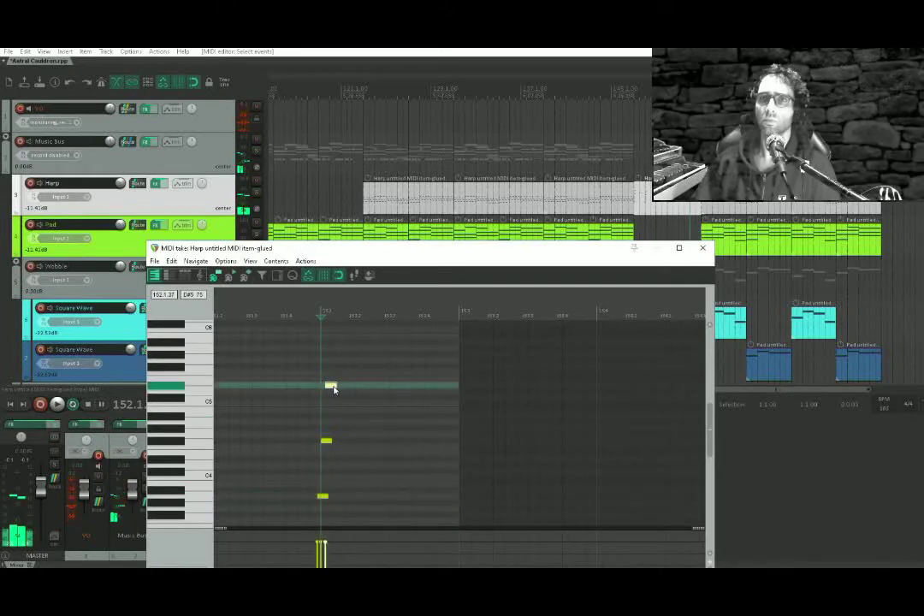
# Play the harp passage from bar 147.3 to check the chords at bars 148 and 149.
pyautogui.moveTo(331, 417); pyautogui.dragTo(585, 367)
pyautogui.moveTo(451, 418); pyautogui.dragTo(392, 479)
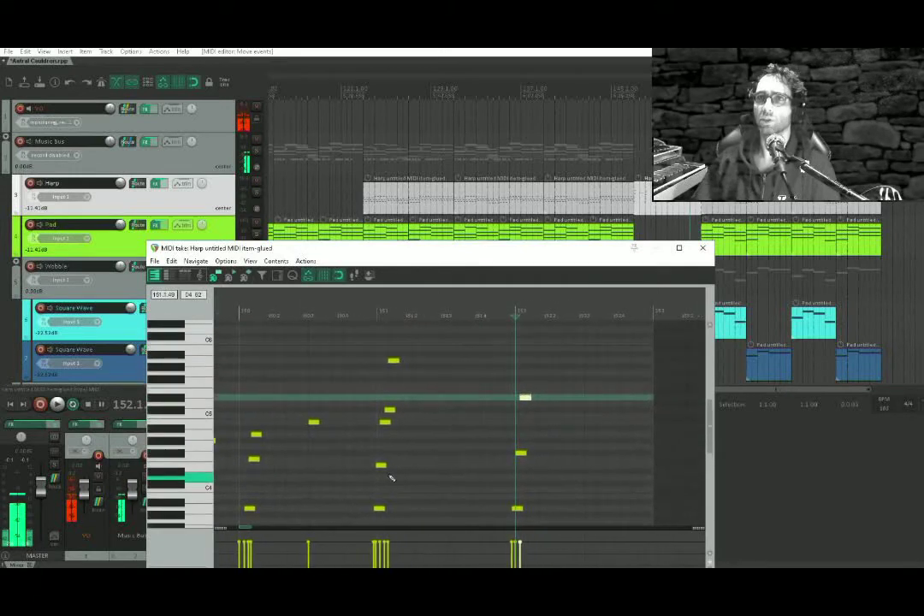
pyautogui.hscroll(-3, 276, 458)
pyautogui.scroll(-1, 277, 458)
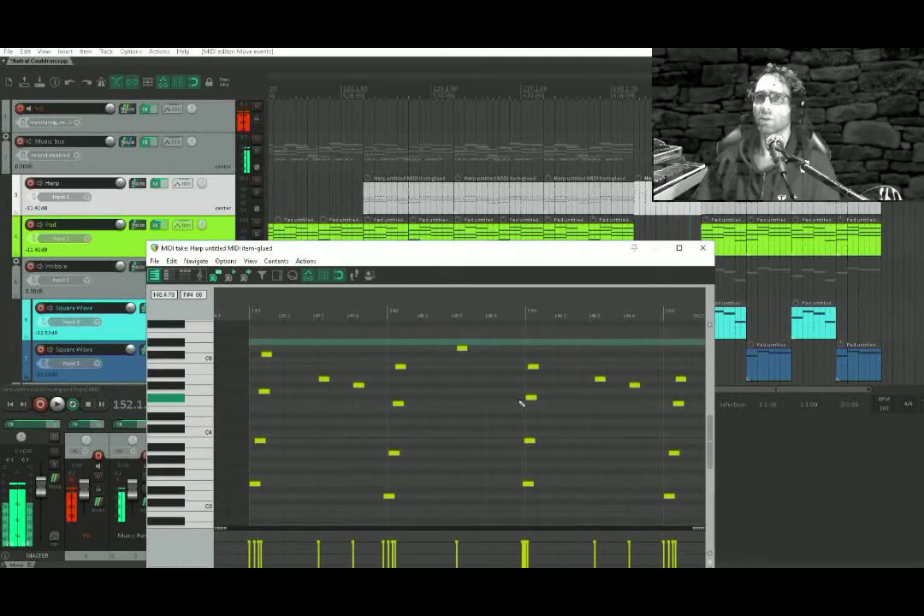
pyautogui.click(319, 428)
pyautogui.press('space')
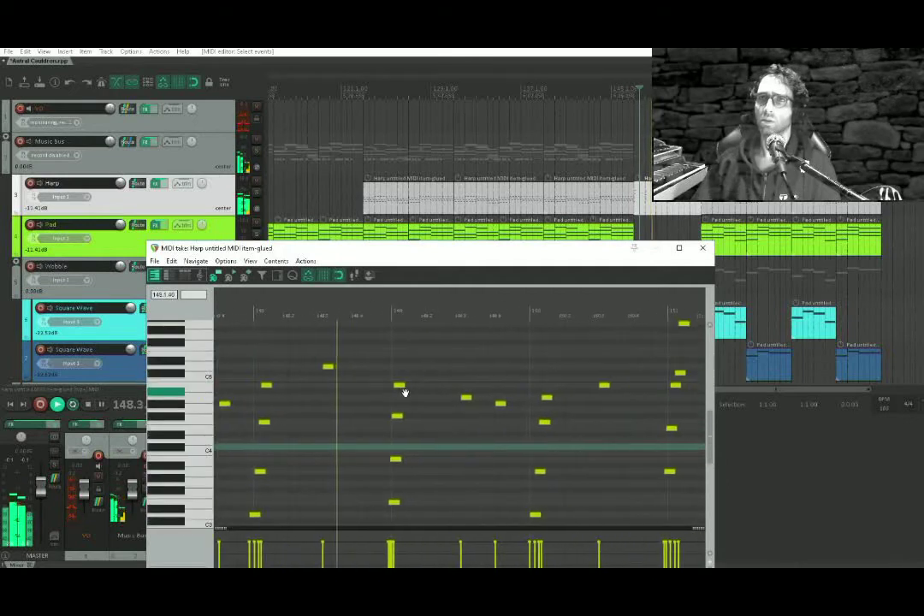
pyautogui.press('space')
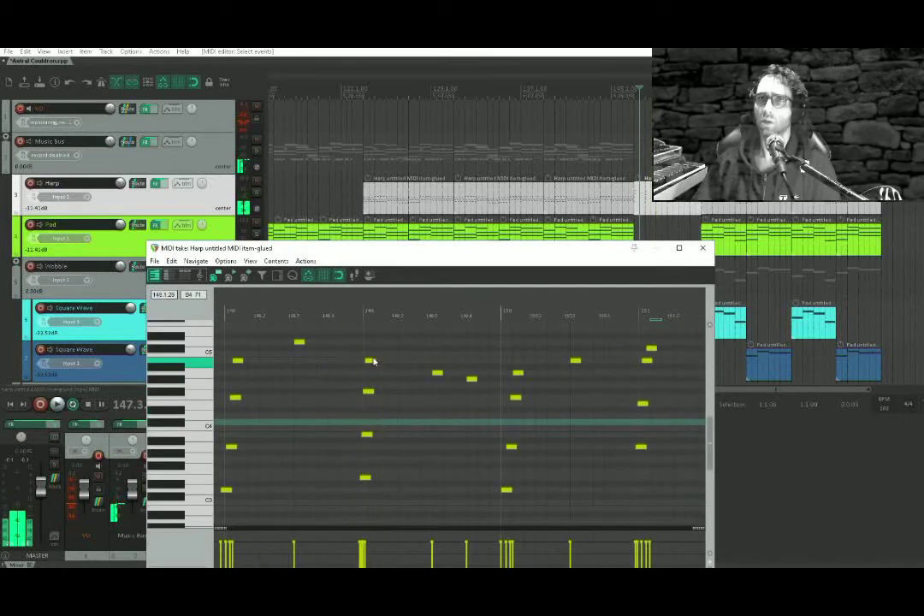
# In the bar 149 chord, raise the top note to C5 with a slightly later start, and lower the B3 to A#3.
pyautogui.moveTo(373, 364); pyautogui.dragTo(367, 354)
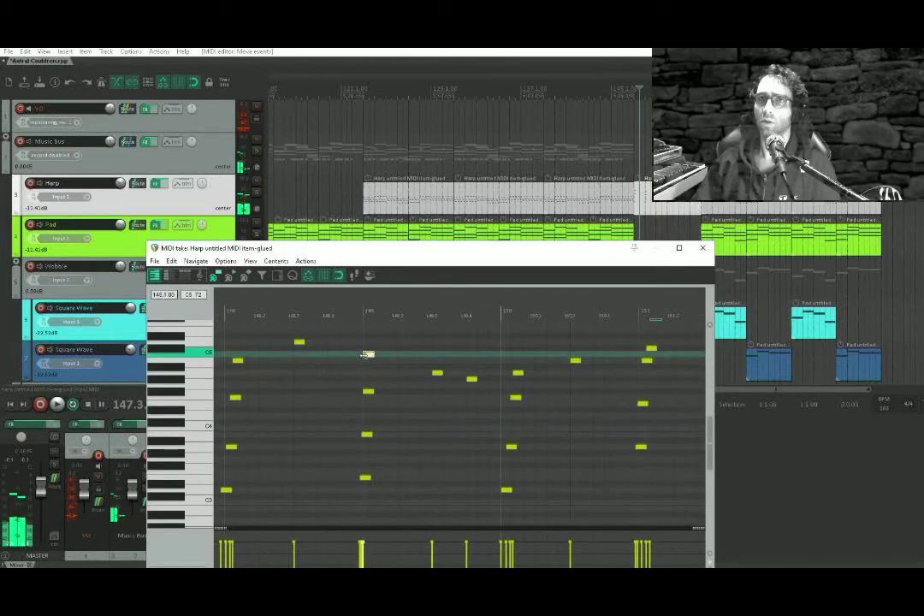
pyautogui.click(260, 379)
pyautogui.press('space')
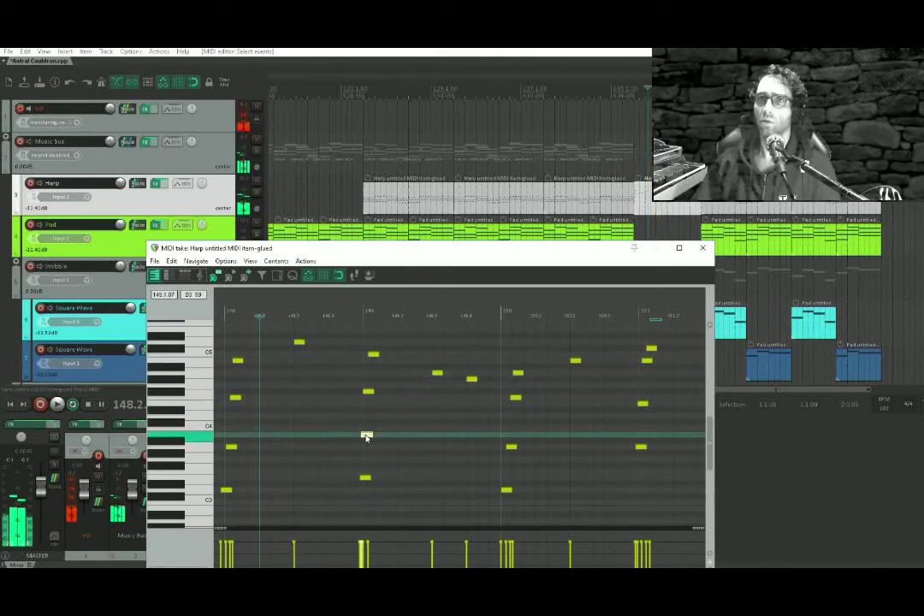
pyautogui.moveTo(366, 437); pyautogui.dragTo(367, 442)
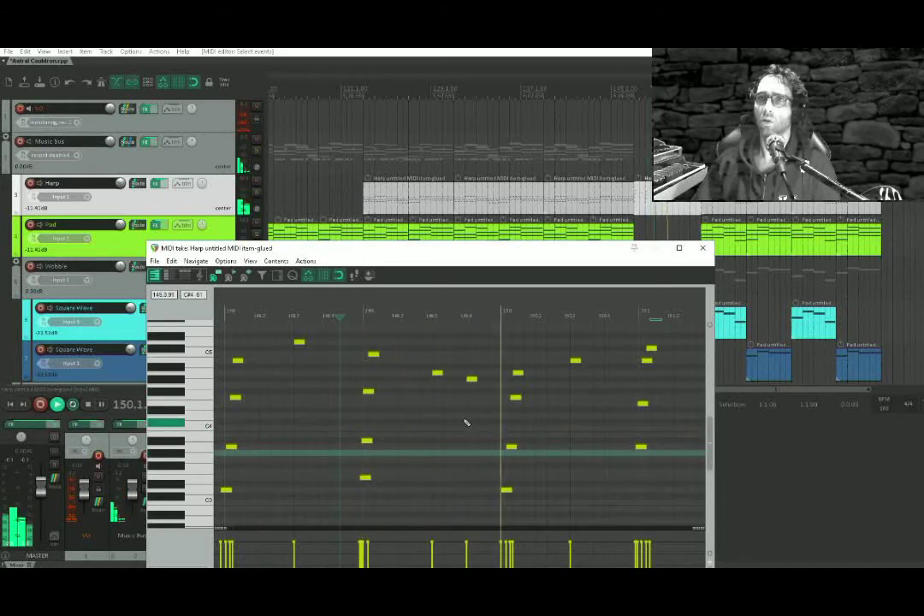
pyautogui.press('space')
# Replay the harp passage from just after bar 146 and from bar 147.2 to judge the bar 149 chord.
pyautogui.scroll(-4, 444, 428)
pyautogui.moveTo(443, 426); pyautogui.dragTo(583, 440)
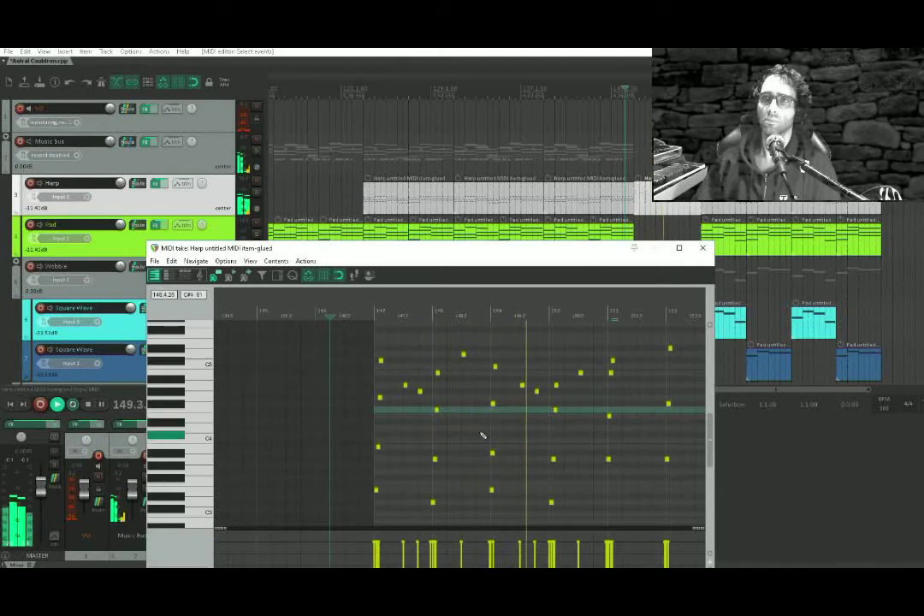
pyautogui.press('space')
pyautogui.scroll(2, 490, 487)
pyautogui.moveTo(425, 462); pyautogui.dragTo(438, 491)
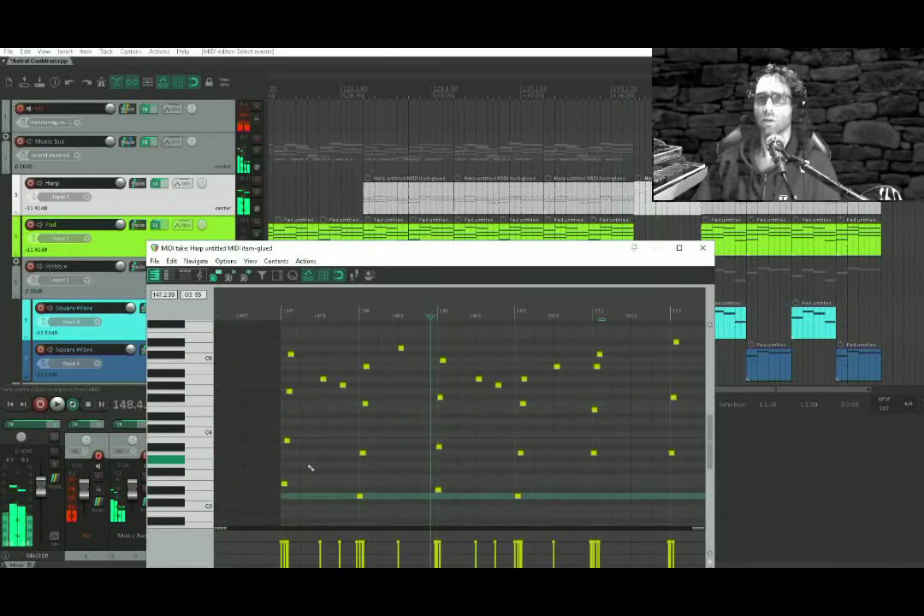
pyautogui.press('space')
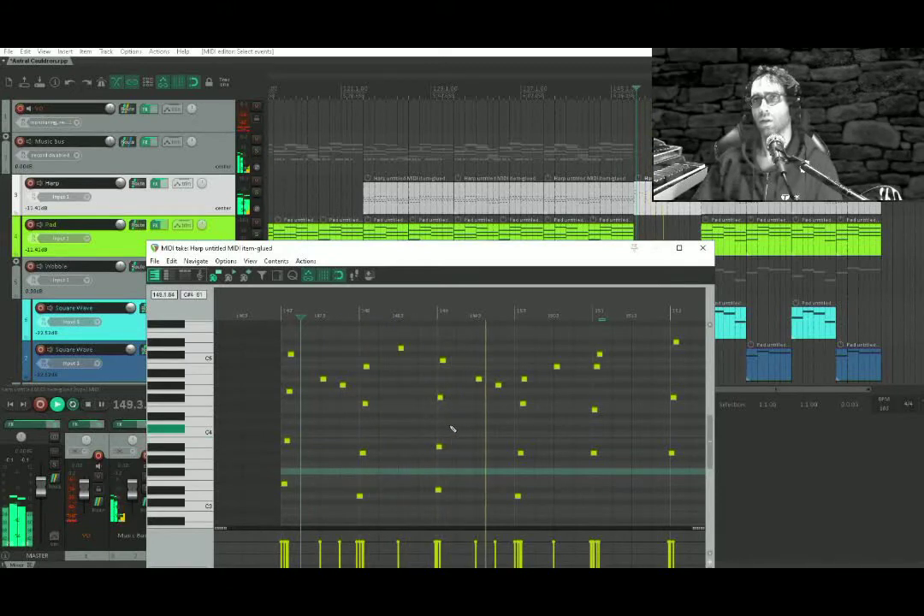
pyautogui.press('space')
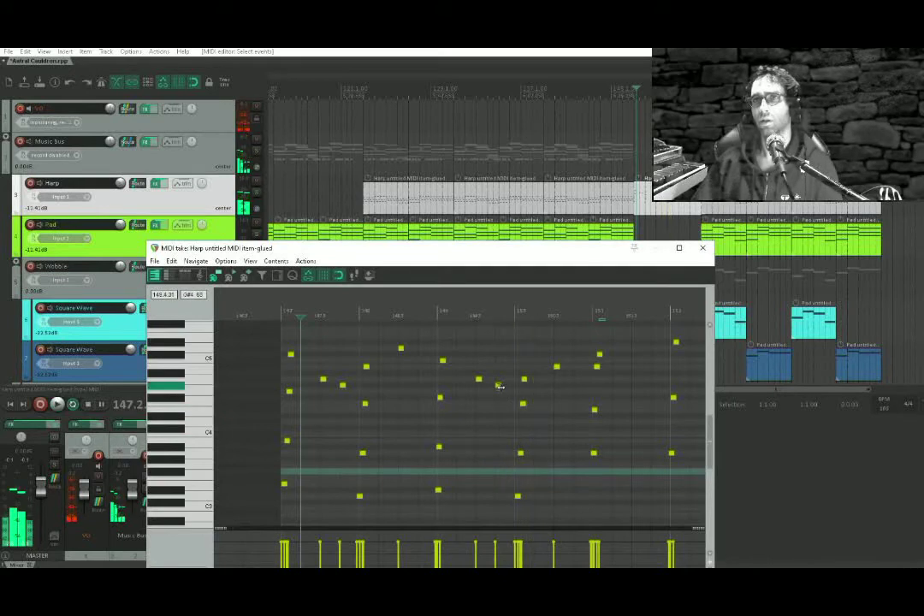
# Raise the two melody notes in the second half of bar 149 to B4 and A#4, and play the result.
pyautogui.click(498, 384)
pyautogui.keyDown('ctrl'); pyautogui.click(478, 380); pyautogui.keyUp('ctrl')
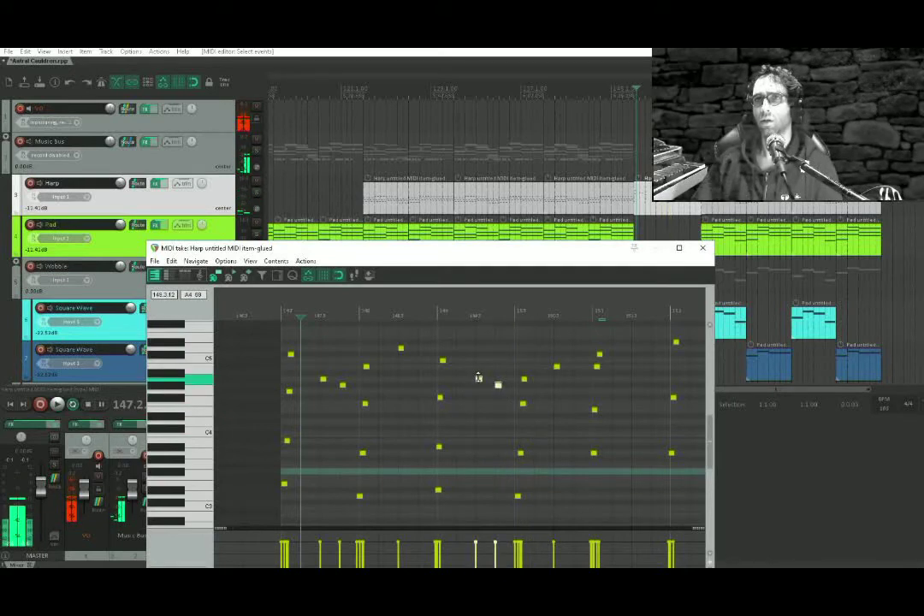
pyautogui.moveTo(479, 380); pyautogui.dragTo(479, 369)
pyautogui.click(431, 376)
pyautogui.press('space')
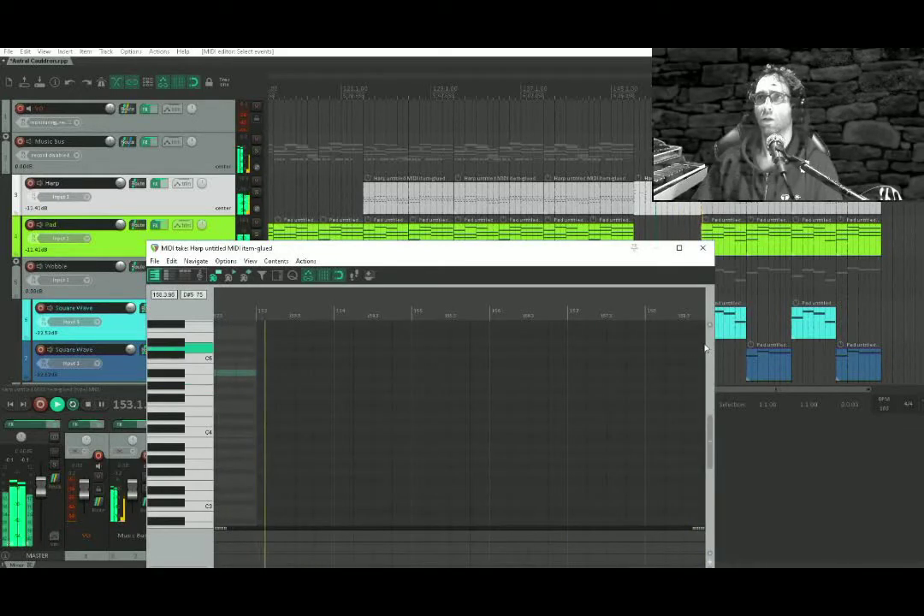
# Close the MIDI editor and copy the section starting at bar 153 on all its tracks to bar 175, leaving a six-bar gap.
pyautogui.click(703, 247)
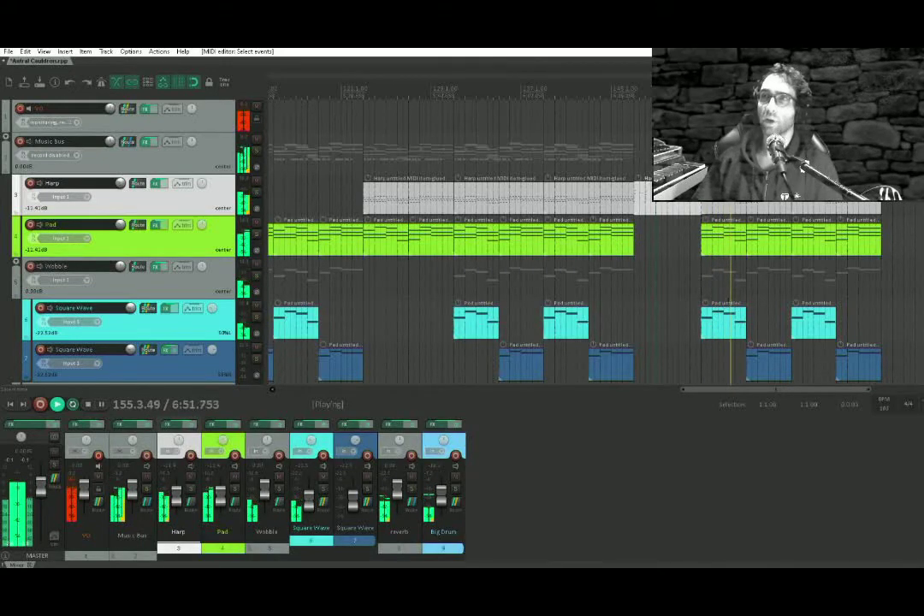
pyautogui.scroll(-2, 747, 282)
pyautogui.moveTo(748, 281); pyautogui.dragTo(636, 244)
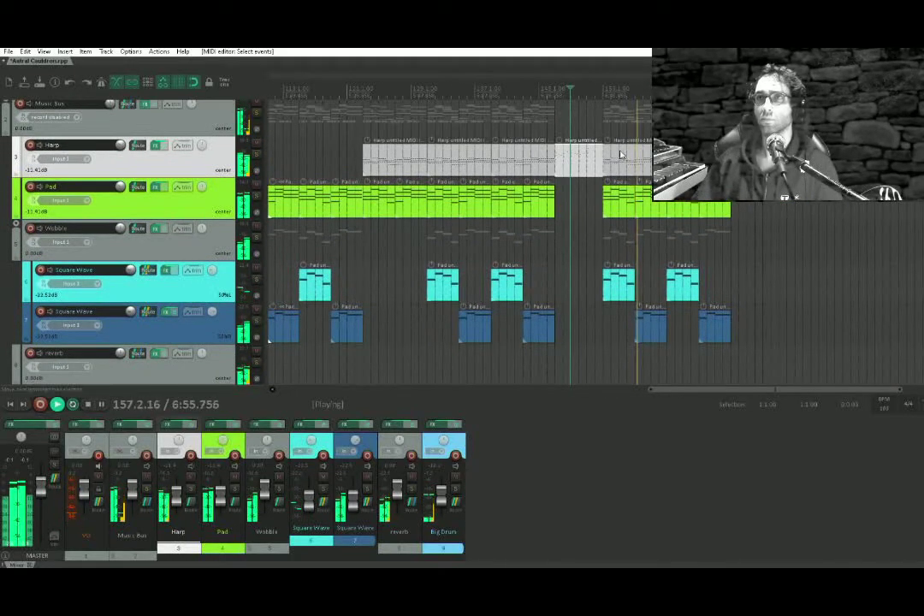
pyautogui.moveTo(620, 152); pyautogui.dragTo(667, 235)
pyautogui.moveTo(573, 148); pyautogui.dragTo(746, 378)
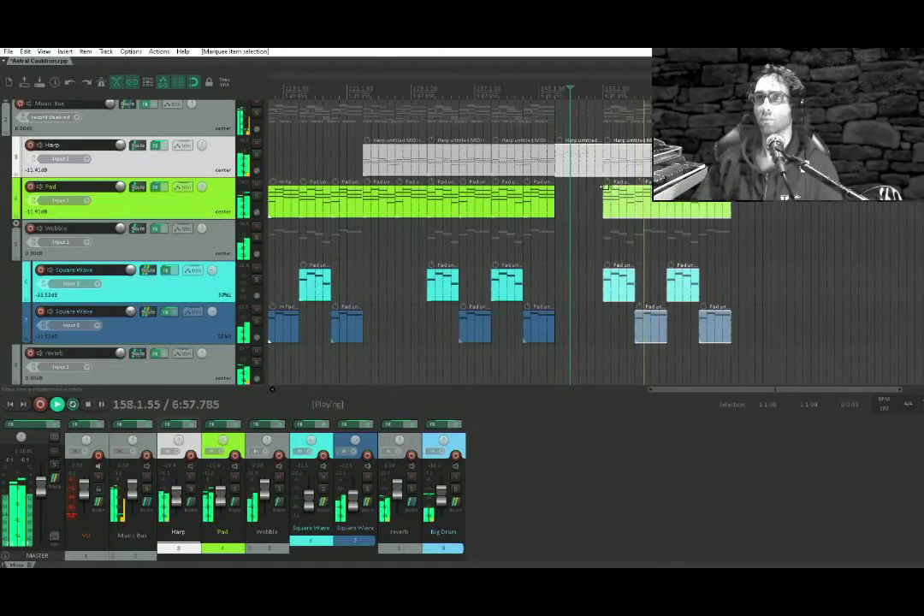
pyautogui.moveTo(603, 186); pyautogui.dragTo(779, 186)
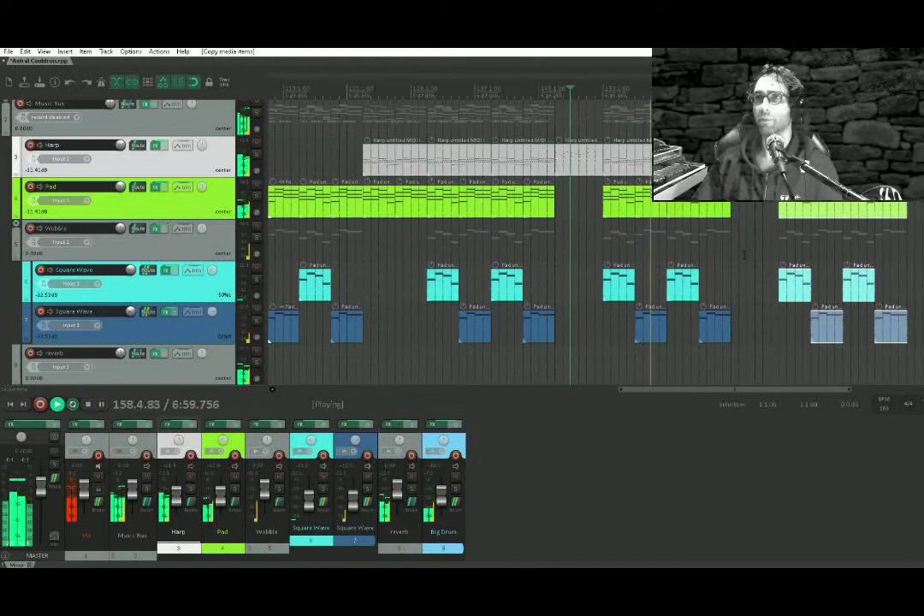
# Listen through to the copied section at bar 175, and play the lead-in to the harp break from bar 145.
pyautogui.scroll(6, 751, 210)
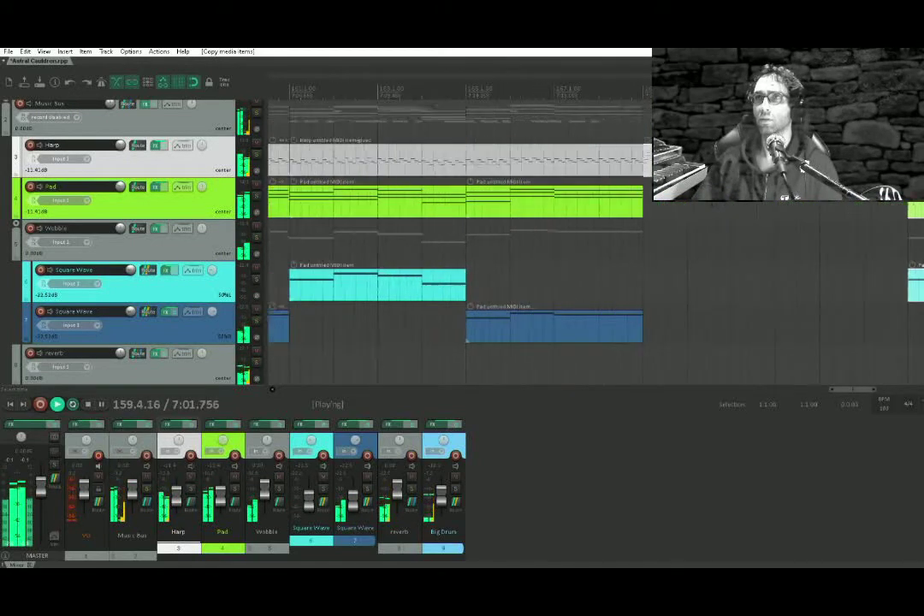
pyautogui.scroll(-8, 462, 240)
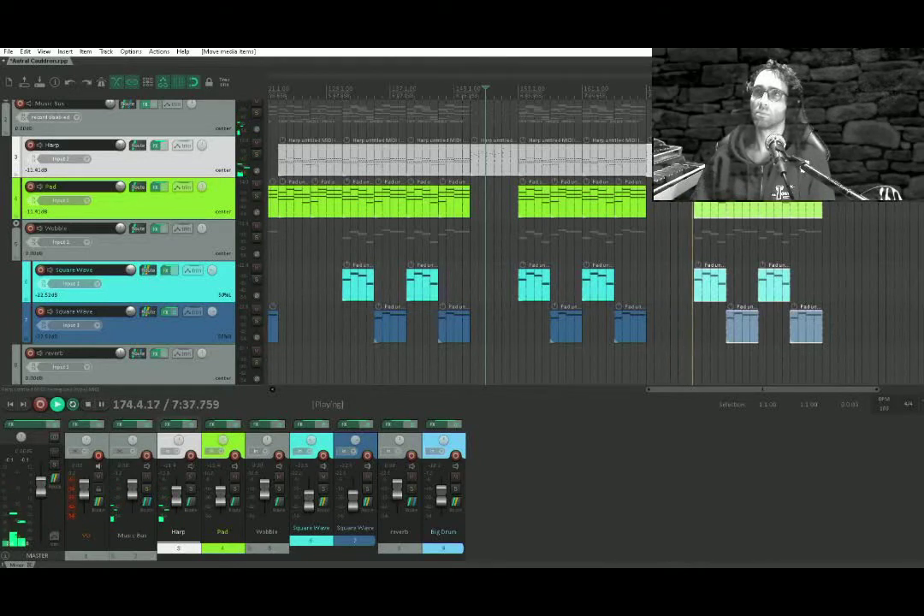
pyautogui.press('space')
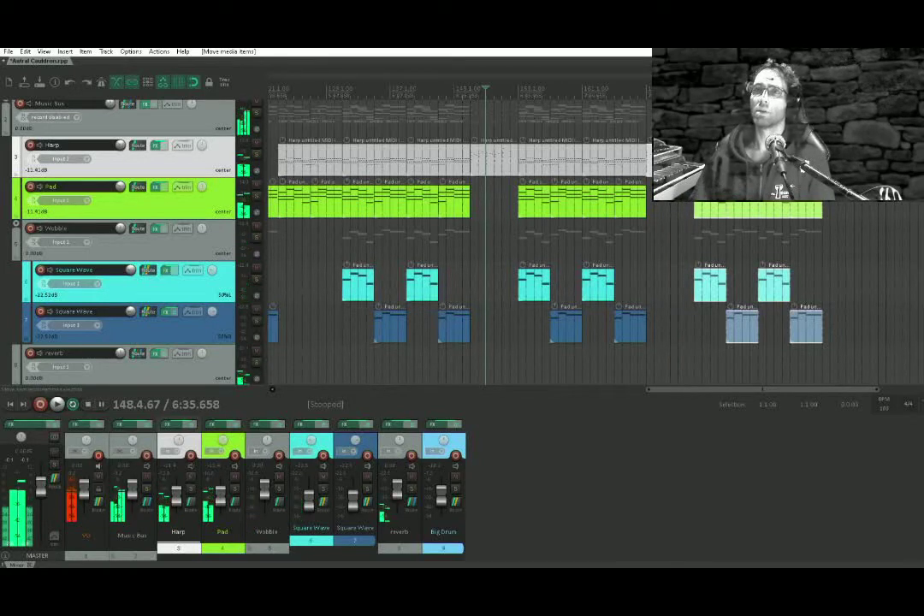
pyautogui.click(459, 118)
pyautogui.moveTo(460, 118); pyautogui.dragTo(505, 153)
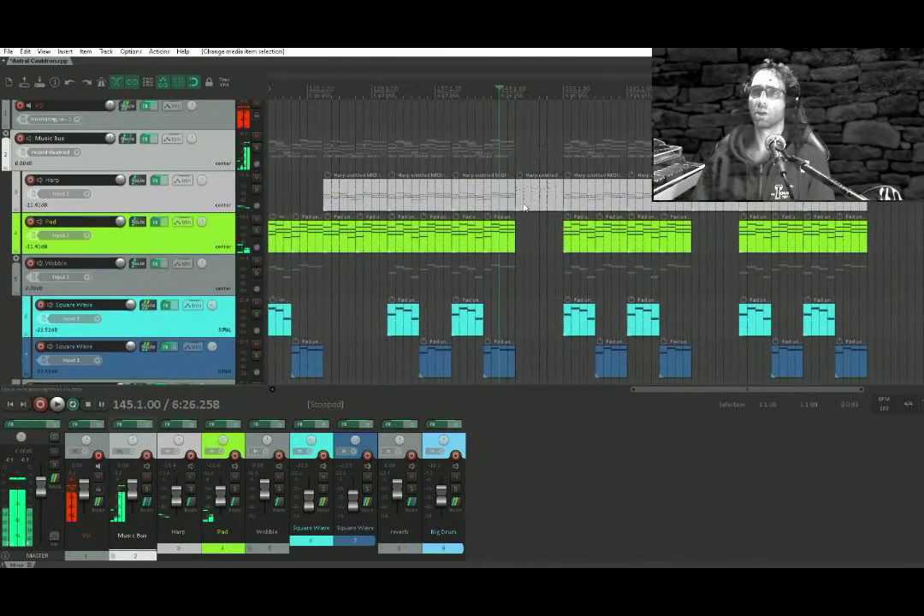
pyautogui.scroll(3, 484, 176)
pyautogui.press('space')
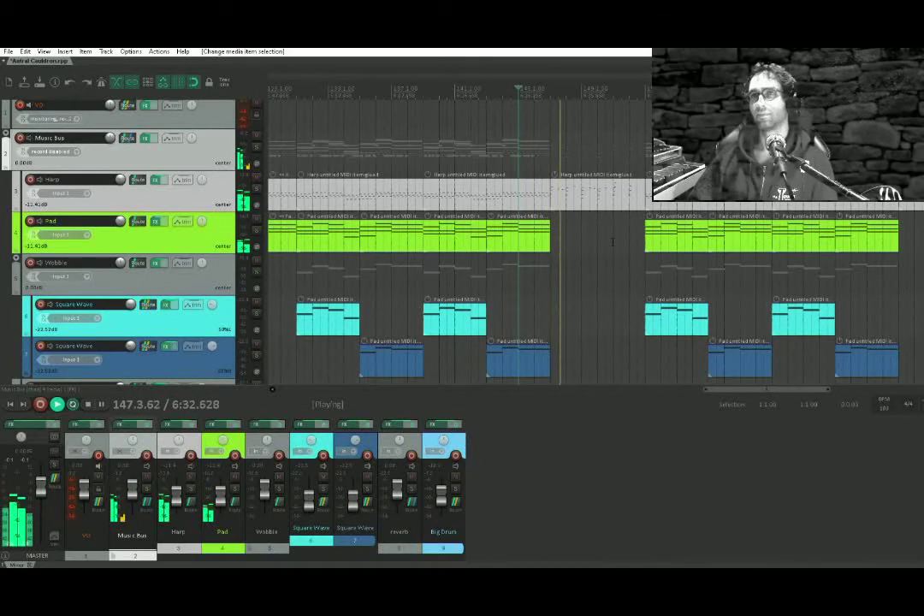
# Open the harp break in the MIDI editor and replace the bar 149 chord with a copy of the bar 147 rolled chord.
pyautogui.doubleClick(586, 197)
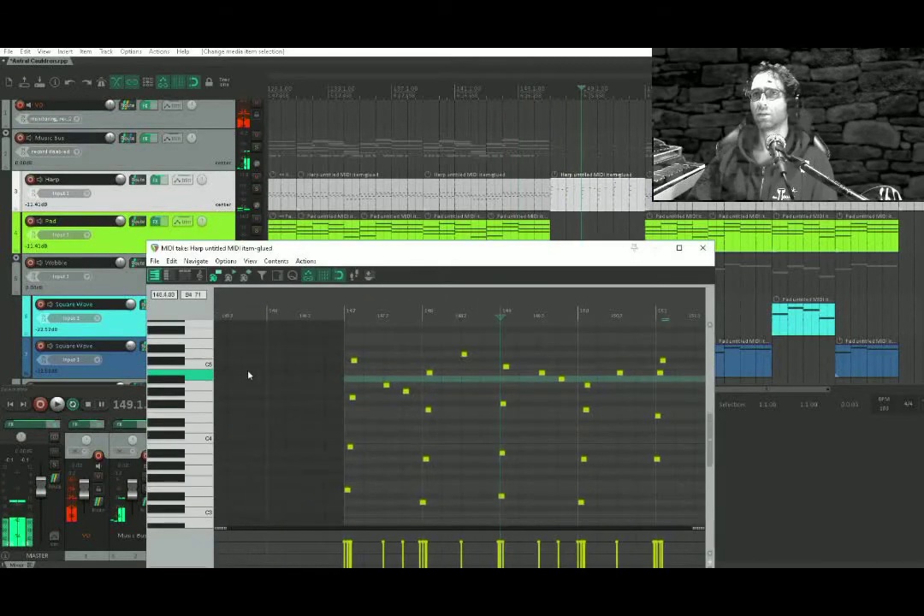
pyautogui.click(313, 361)
pyautogui.scroll(2, 454, 382)
pyautogui.moveTo(440, 391); pyautogui.dragTo(489, 367)
pyautogui.moveTo(495, 322); pyautogui.dragTo(520, 495)
pyautogui.press('Delete')
pyautogui.moveTo(318, 497); pyautogui.dragTo(511, 341)
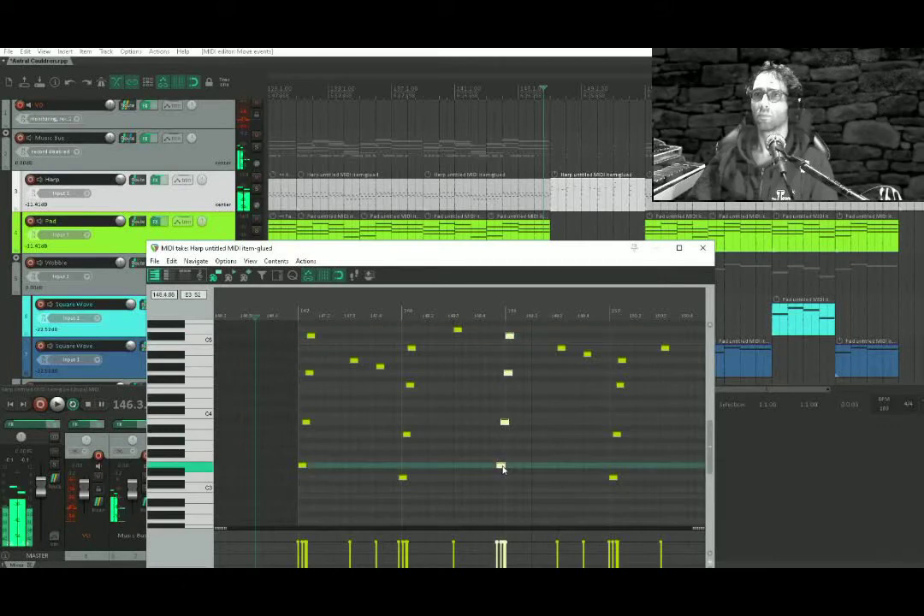
# Try raising the G4 of the bar 149 chord to G#4, and play the passage from just before bar 147.
pyautogui.click(510, 374)
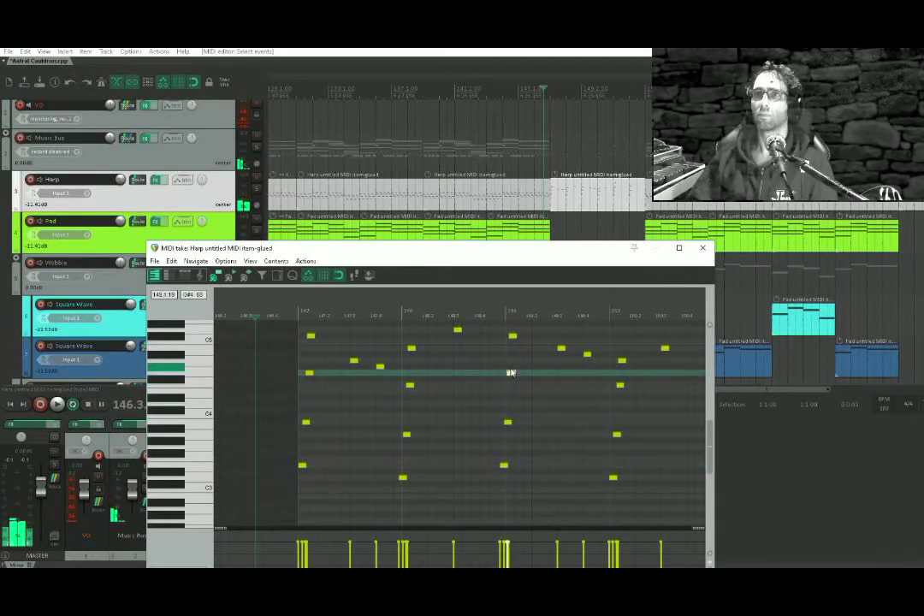
pyautogui.moveTo(511, 374); pyautogui.dragTo(511, 369)
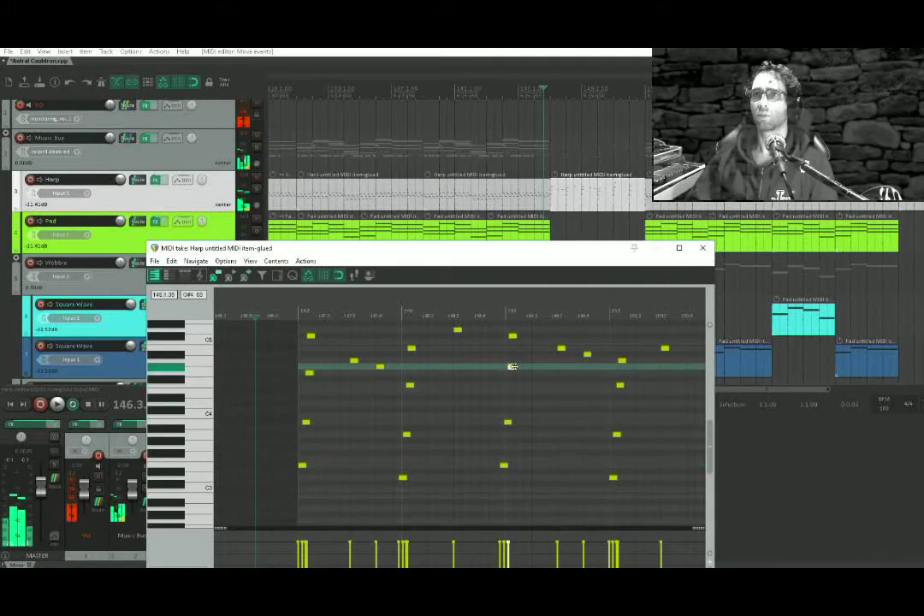
pyautogui.click(288, 370)
pyautogui.press('space')
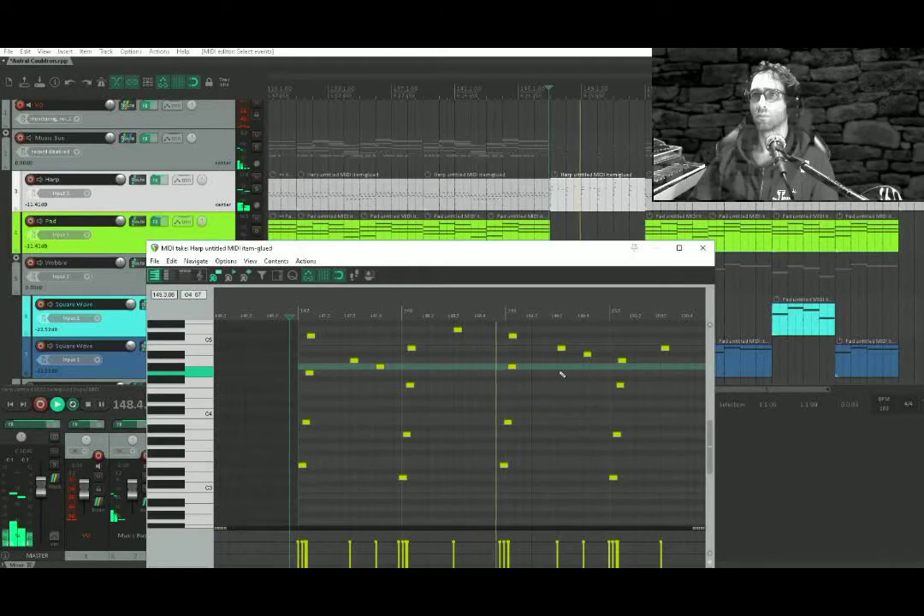
pyautogui.press('space')
# In the bar 149 chord, return the G#4 to G4 and lower the top note to B4.
pyautogui.click(481, 405)
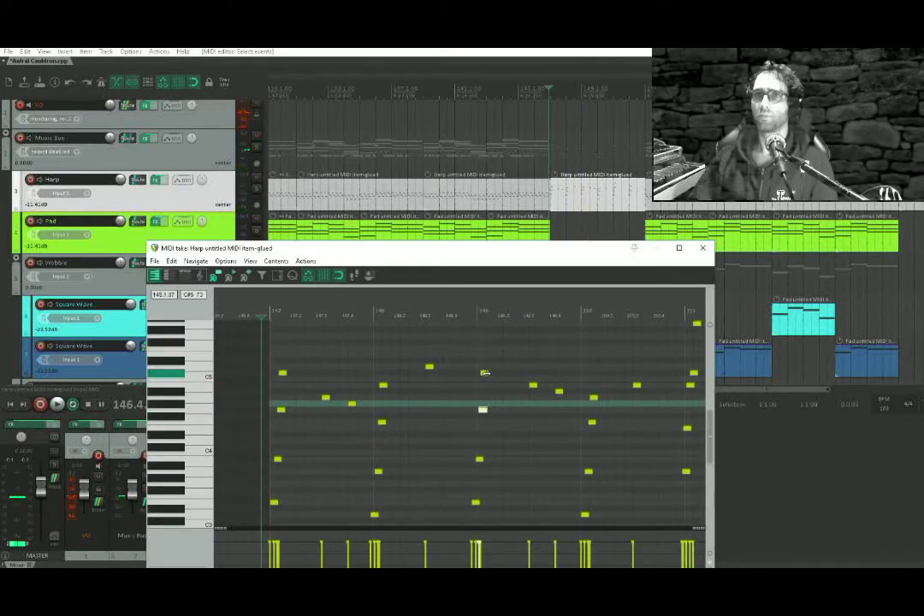
pyautogui.click(485, 373)
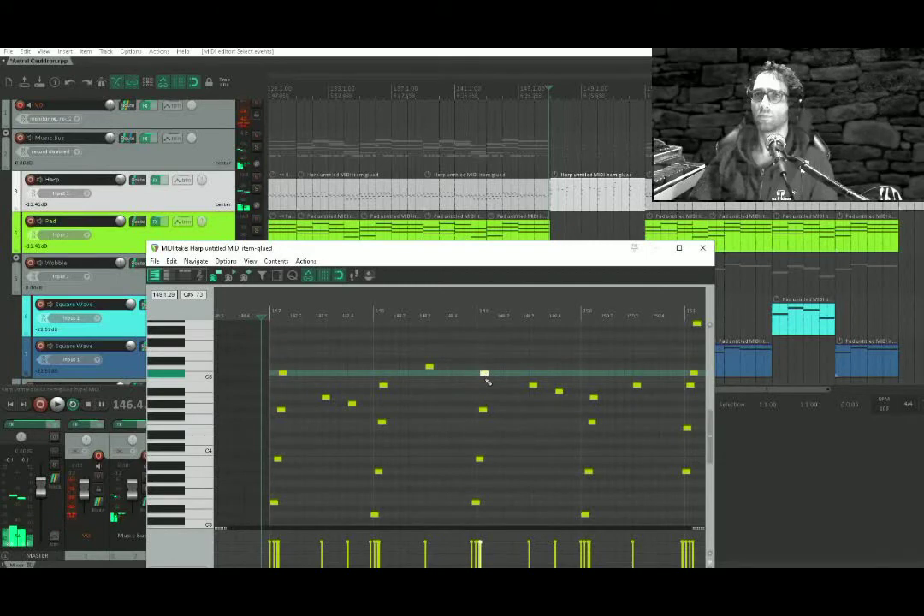
pyautogui.click(467, 473)
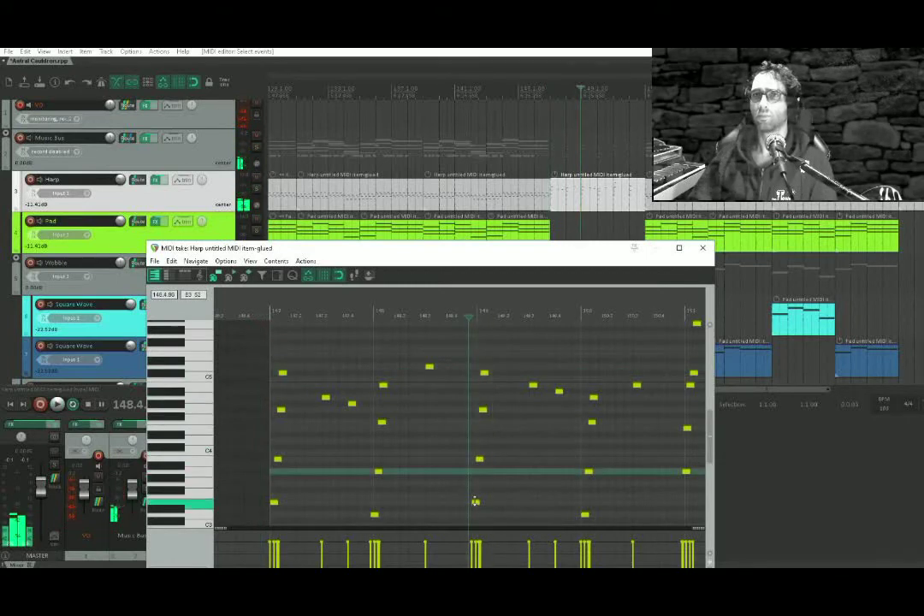
pyautogui.click(474, 503)
pyautogui.click(479, 460)
pyautogui.click(482, 407)
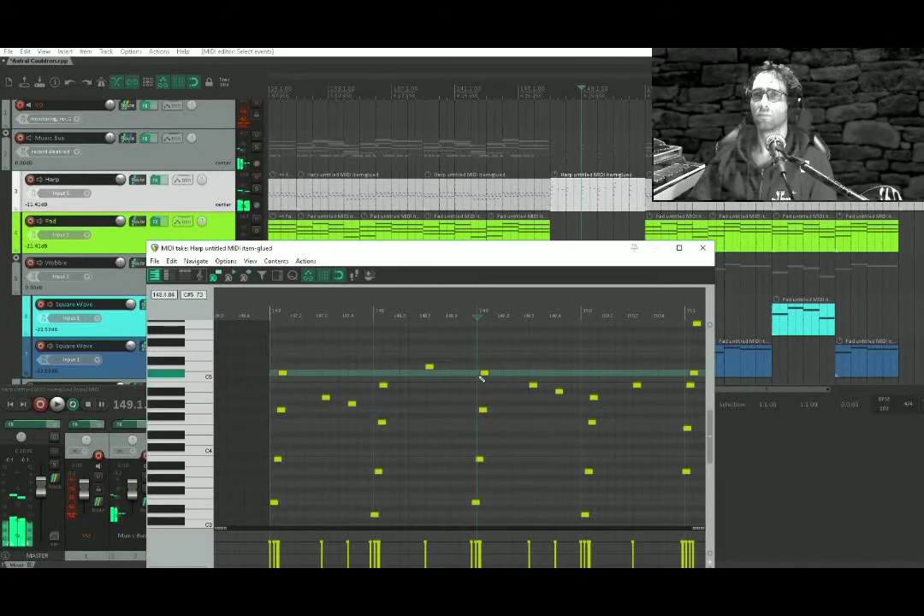
pyautogui.moveTo(484, 374); pyautogui.dragTo(485, 388)
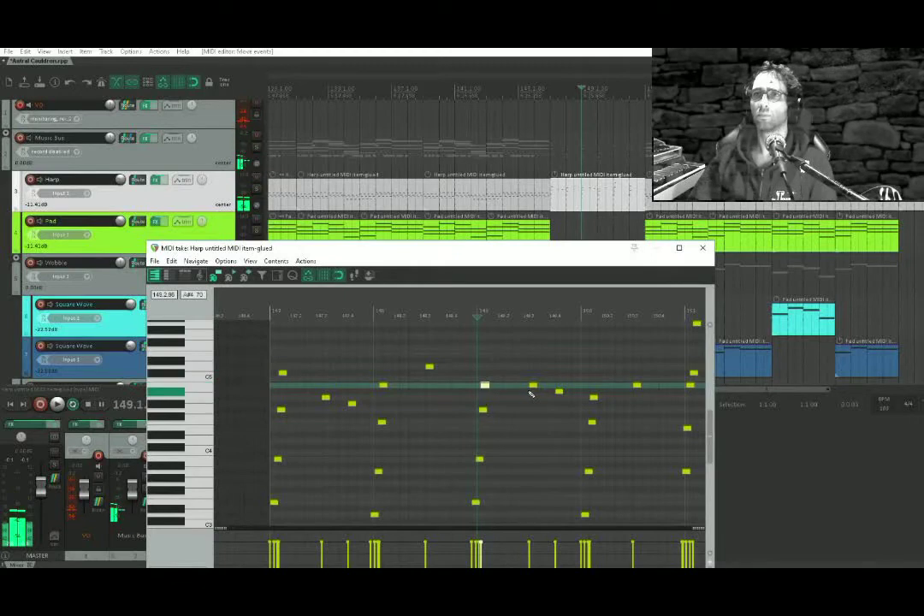
# Play the revised chord from bar 148.3, then close the MIDI editor and play the arrangement from bar 146.
pyautogui.click(435, 417)
pyautogui.press('space')
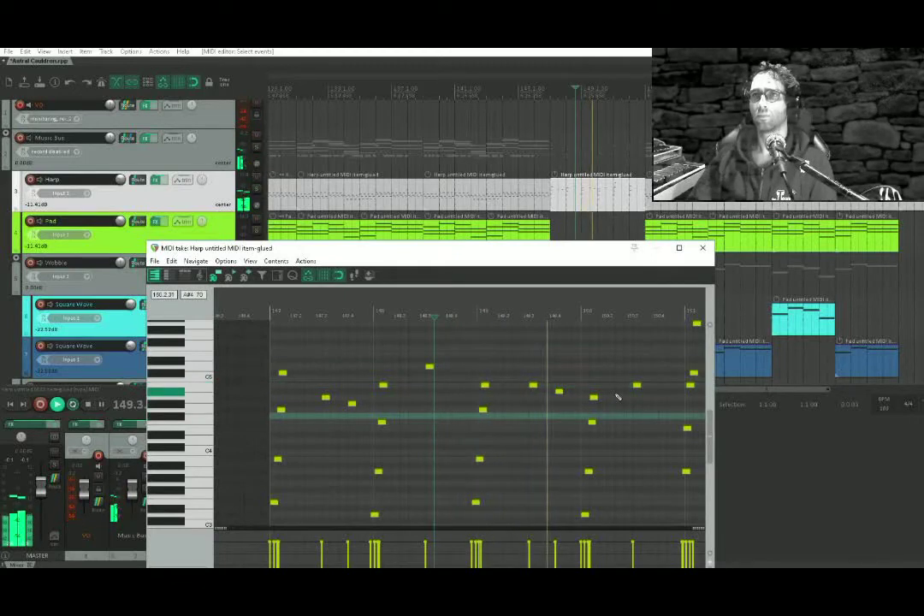
pyautogui.press('space')
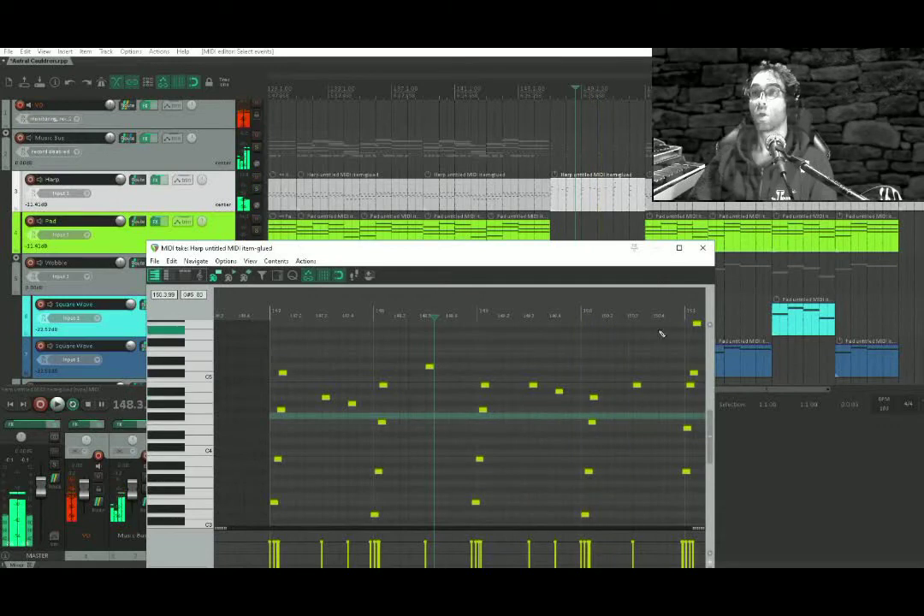
pyautogui.click(701, 249)
pyautogui.click(537, 133)
pyautogui.press('space')
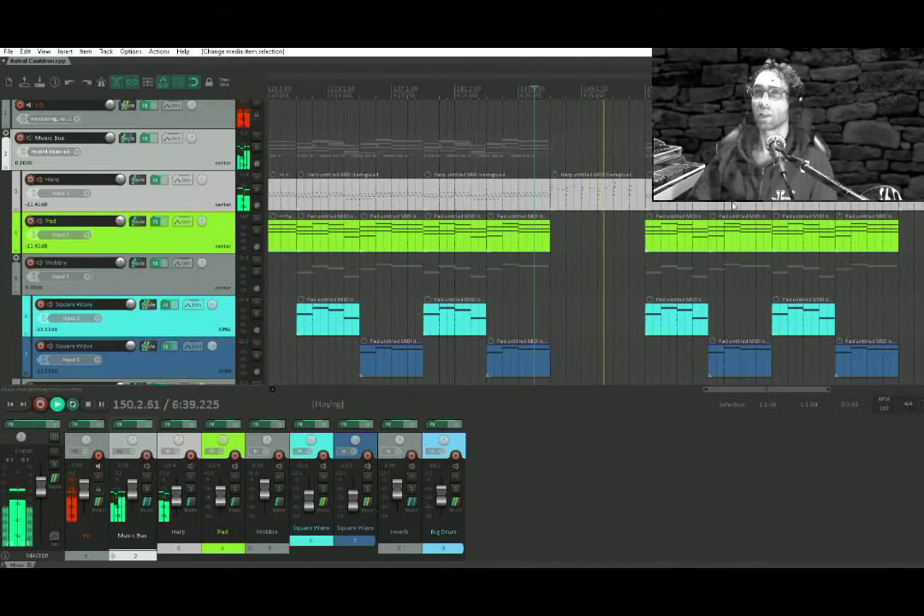
# Replace the harp item in the gap at bars 169 to 174 with a copy of the revised break from bar 147.
pyautogui.hscroll(3, 765, 217)
pyautogui.click(832, 212)
pyautogui.press('Delete')
pyautogui.click(482, 198)
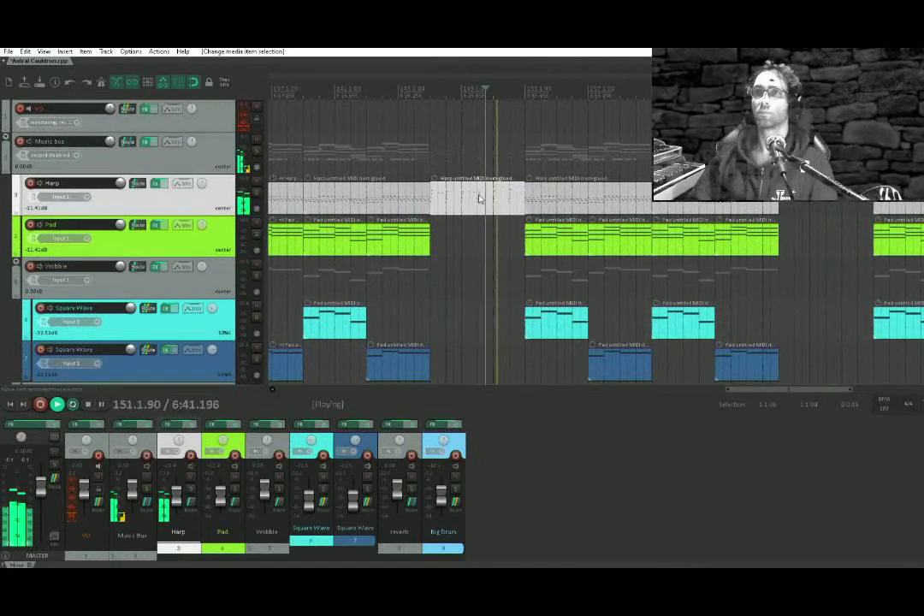
pyautogui.moveTo(474, 207); pyautogui.dragTo(829, 206)
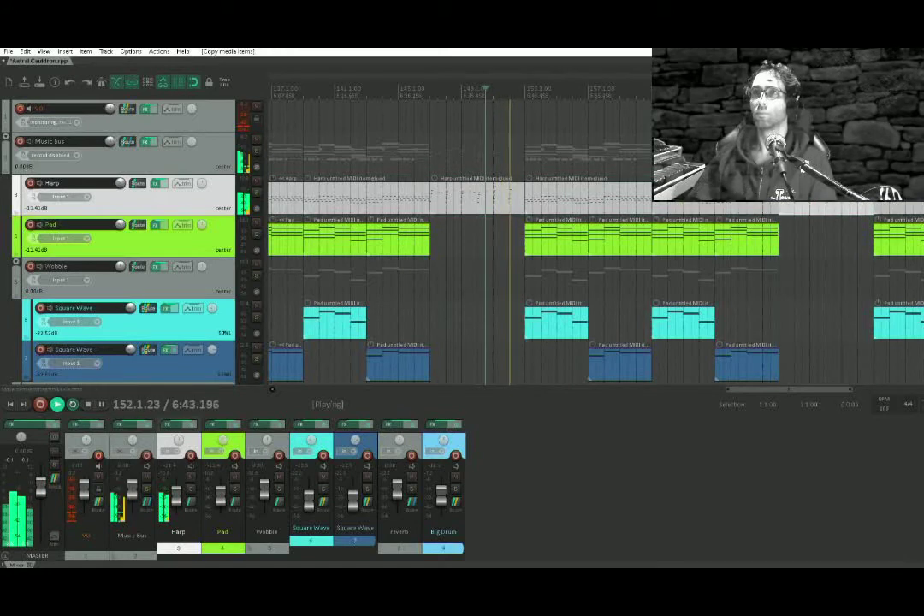
# Open the bar 147 harp break and add a quick descending A4, G4, F#4 run at the end of bar 152.
pyautogui.doubleClick(515, 199)
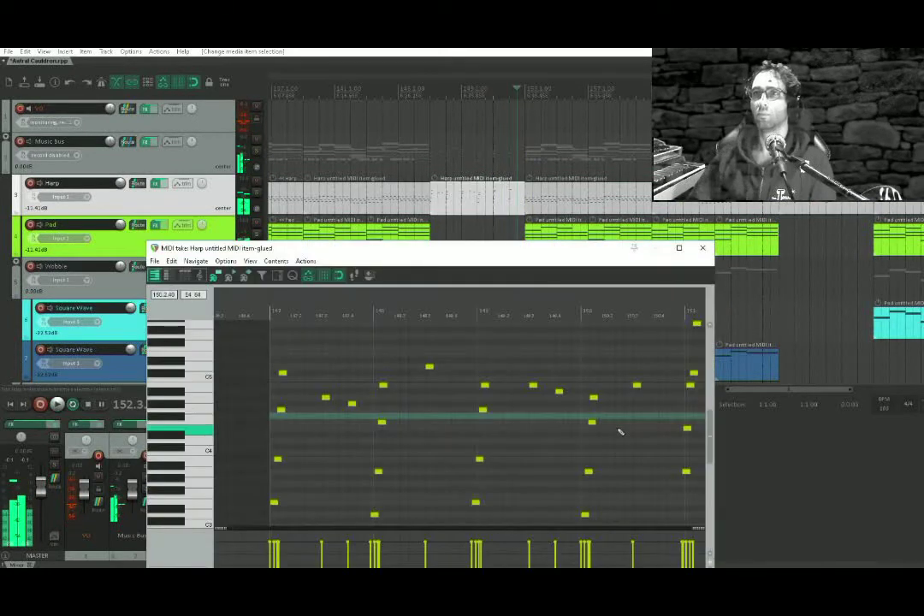
pyautogui.scroll(3, 514, 441)
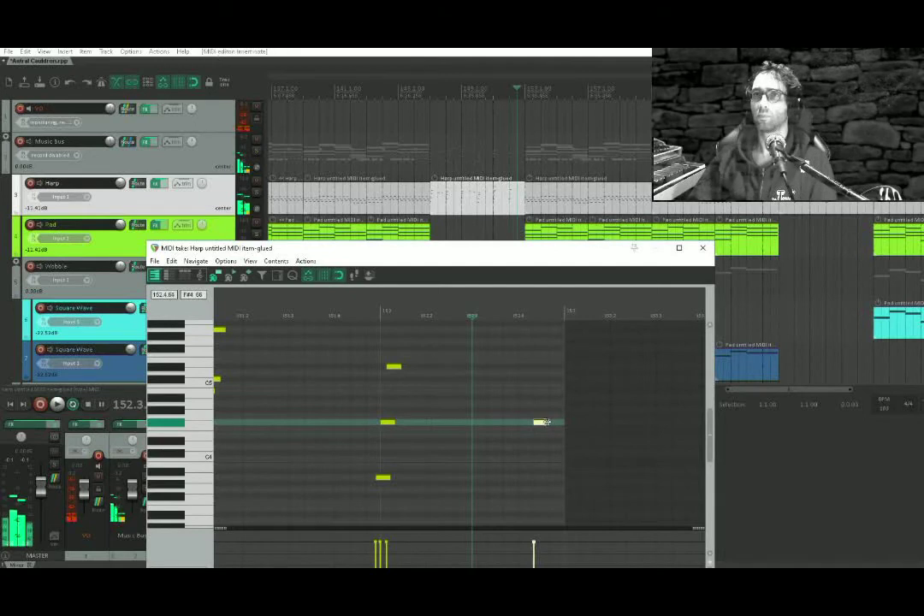
pyautogui.click(541, 415)
pyautogui.click(525, 402)
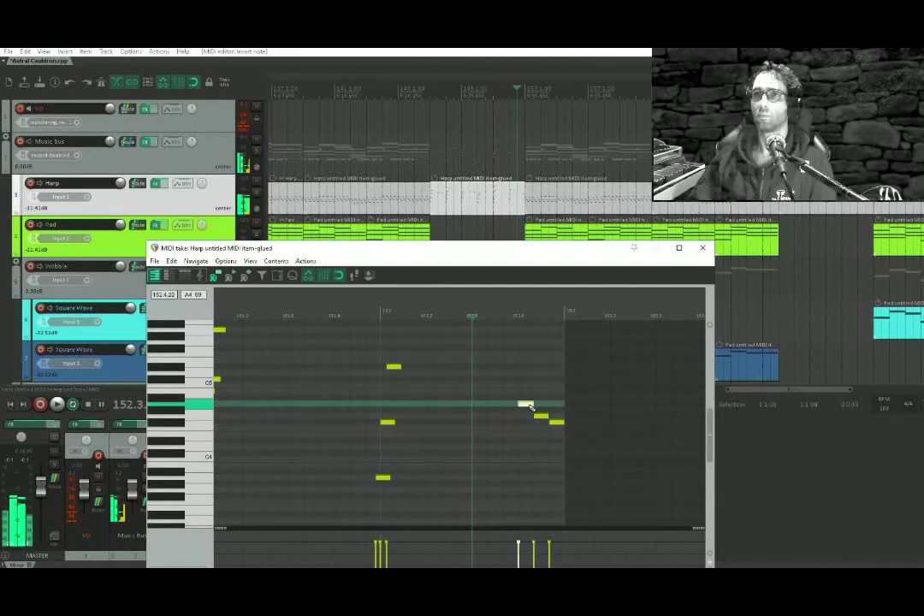
# Play the end of the break from bar 152.2 and from bar 151.4 to check the descending run.
pyautogui.click(434, 400)
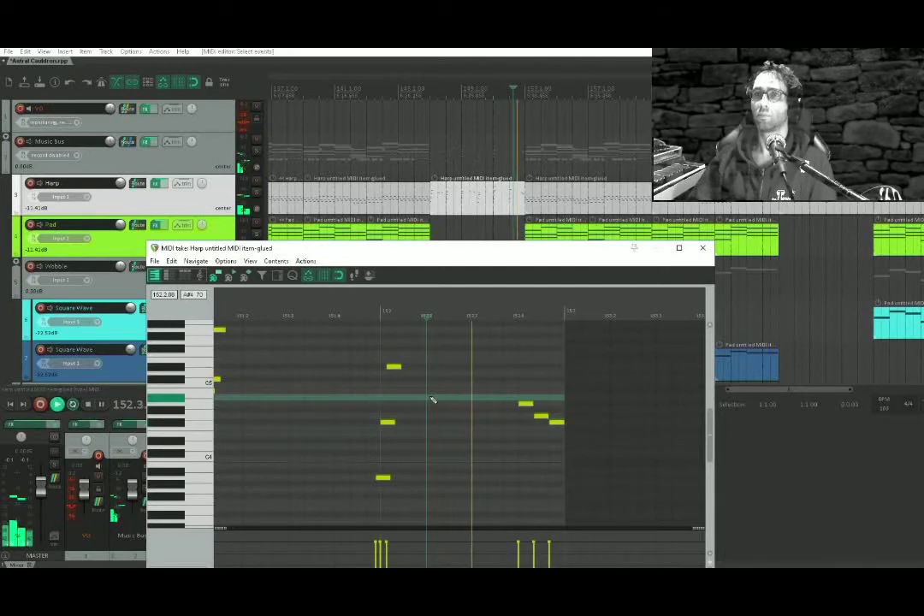
pyautogui.click(345, 403)
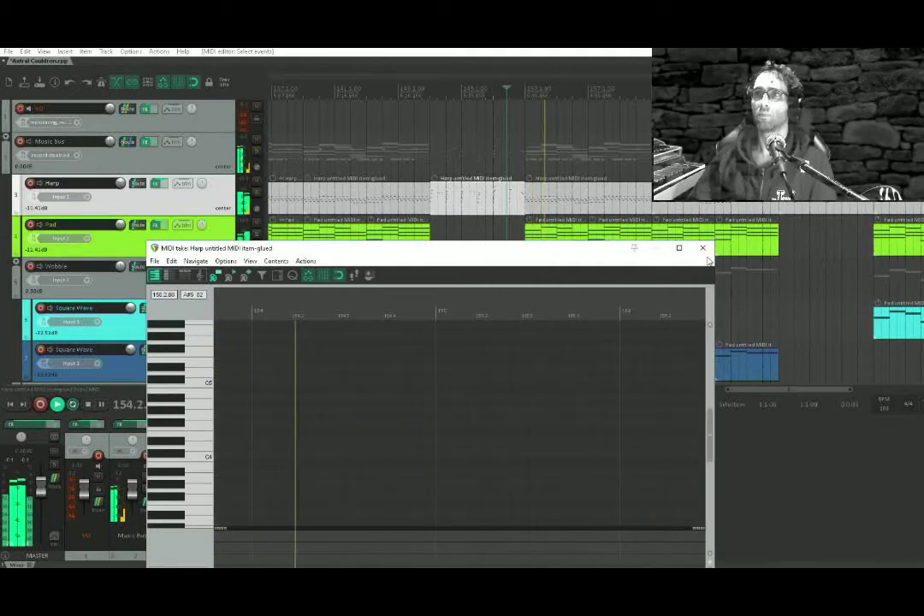
pyautogui.press('space')
pyautogui.press('space')
pyautogui.press('space')
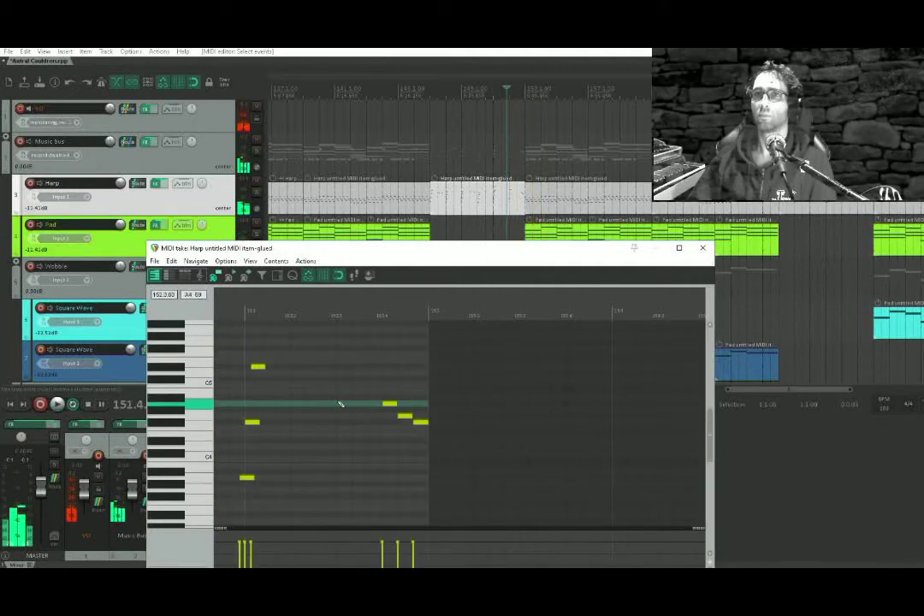
# Move the A4 to beat 3 and the G4 to beat 4 of bar 152, delete the F#4, and replay the transition.
pyautogui.moveTo(392, 404); pyautogui.dragTo(410, 424)
pyautogui.keyDown('alt'); pyautogui.click(420, 423); pyautogui.keyUp('alt')
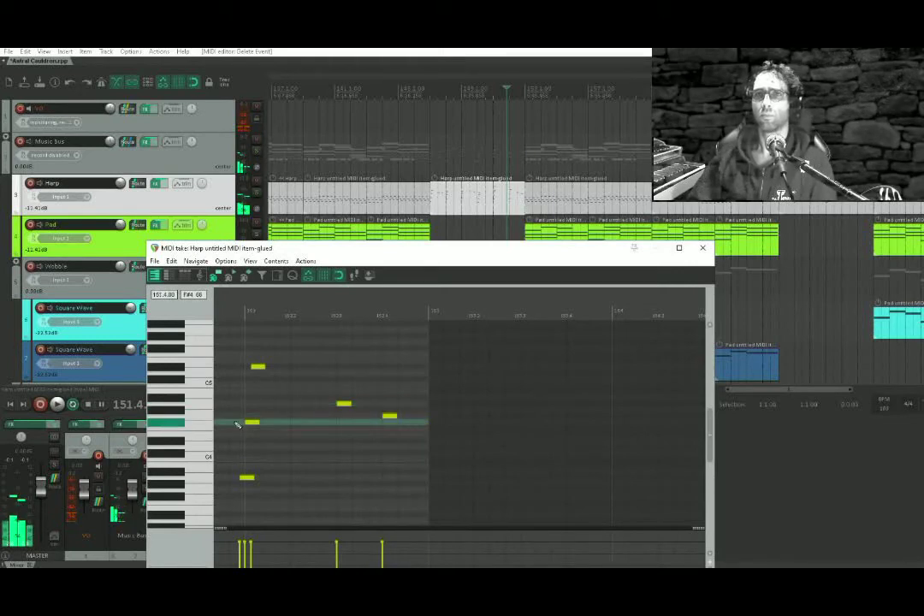
pyautogui.press('space')
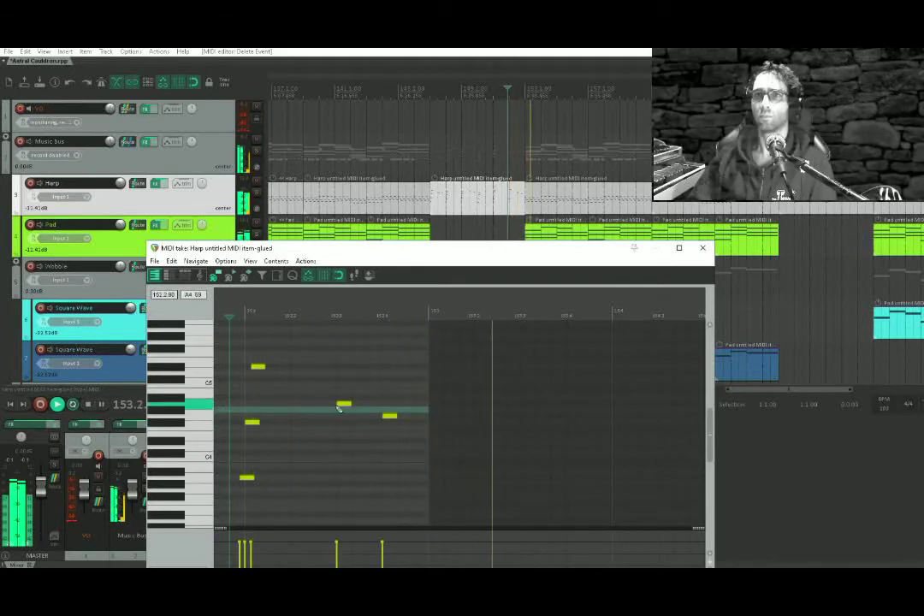
pyautogui.press('space')
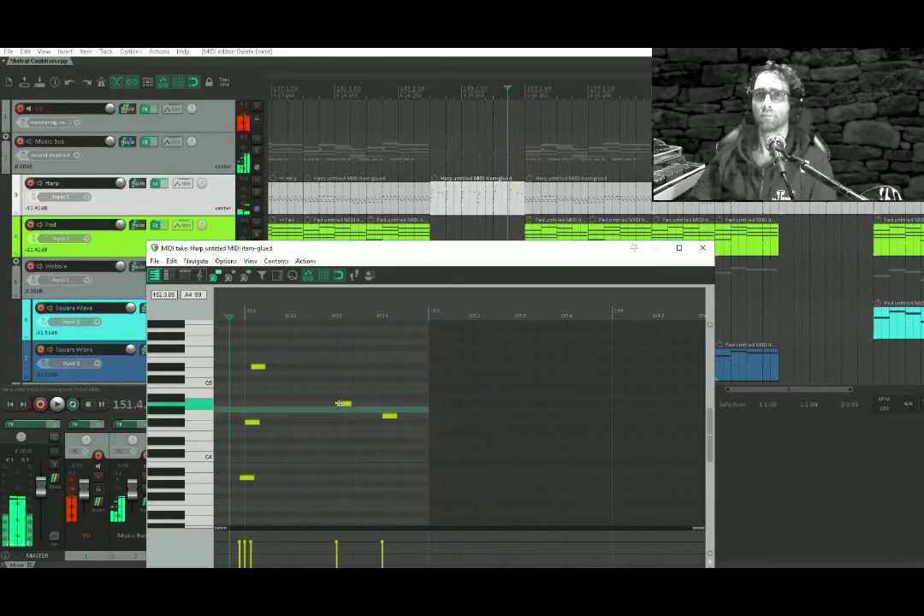
# Shift the bar 152 run to A4, G4 and F4 on beats 2, 3 and 4, and play the transition.
pyautogui.moveTo(345, 406)
pyautogui.mouseDown()
pyautogui.moveTo(303, 408)
pyautogui.moveTo(388, 428)
pyautogui.mouseUp()
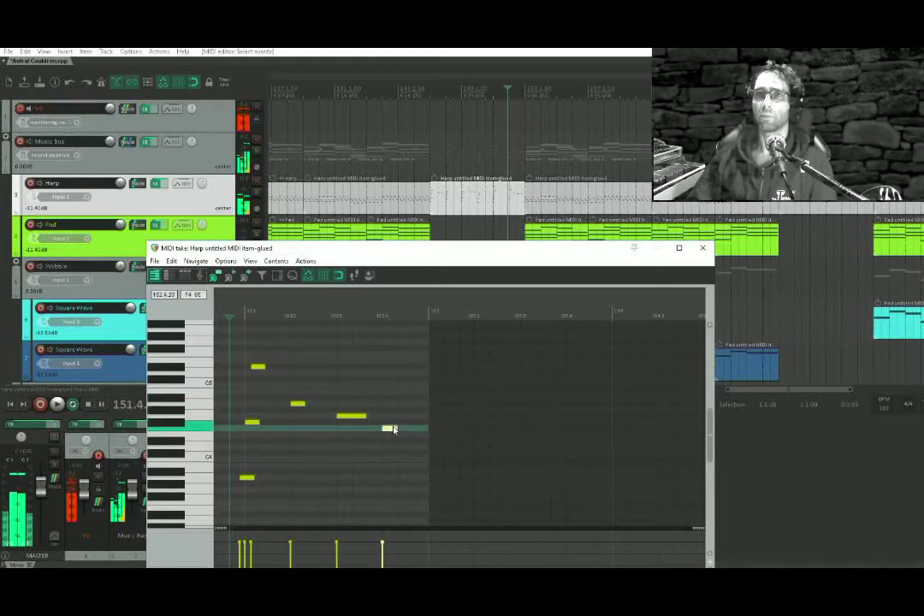
pyautogui.moveTo(386, 429); pyautogui.dragTo(438, 434)
pyautogui.scroll(-1, 386, 427)
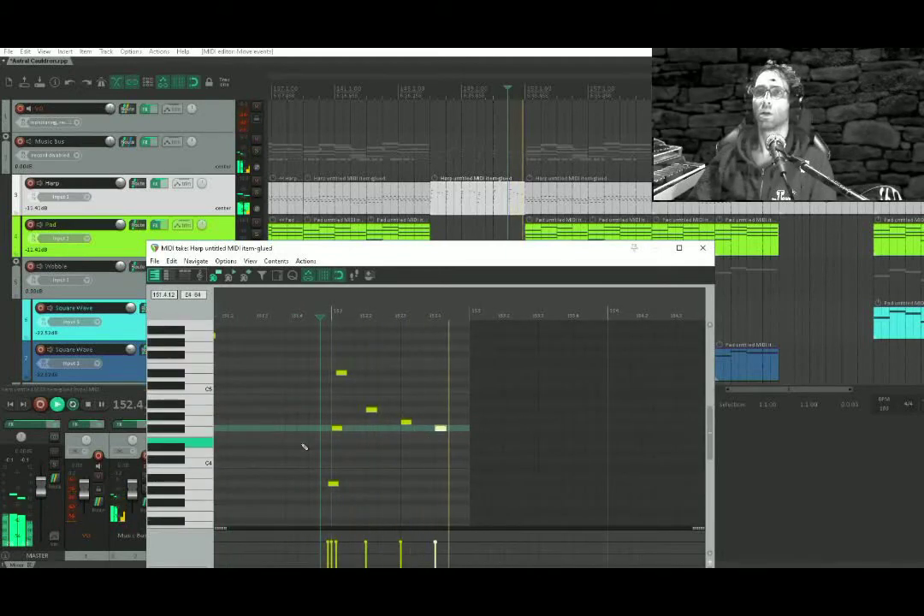
pyautogui.click(702, 249)
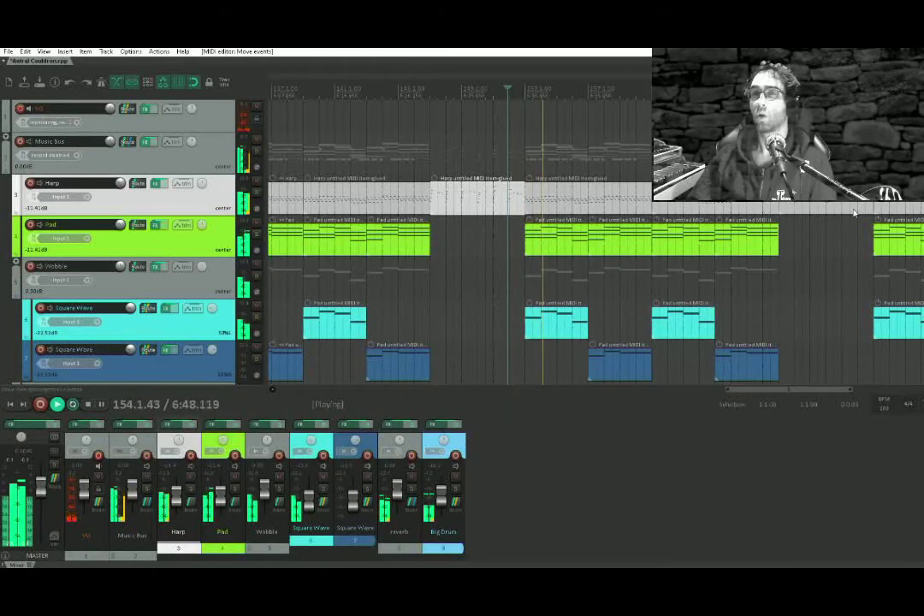
pyautogui.press('space')
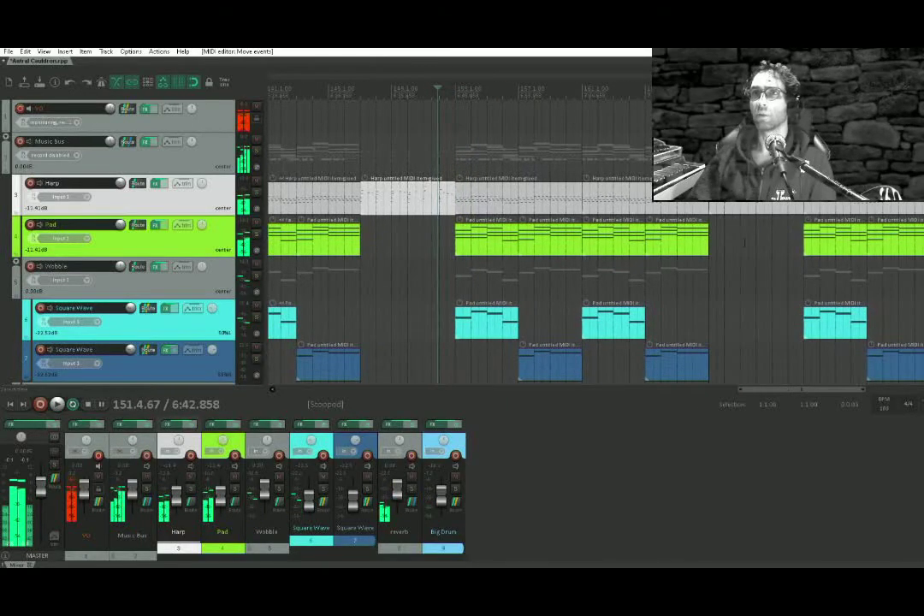
# Add an E4 on the first beat of bar 153 in the following harp item and play the transition.
pyautogui.doubleClick(480, 195)
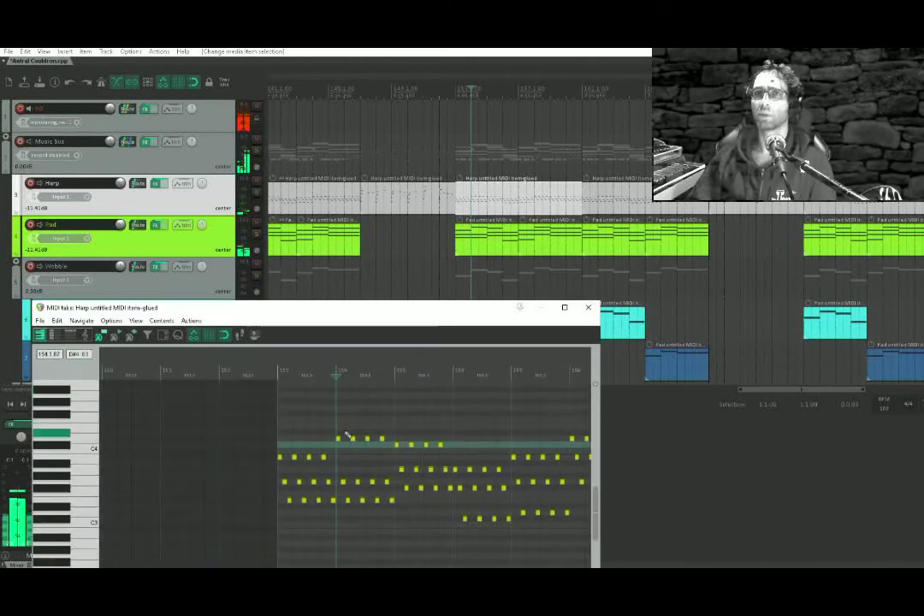
pyautogui.click(279, 427)
pyautogui.click(247, 439)
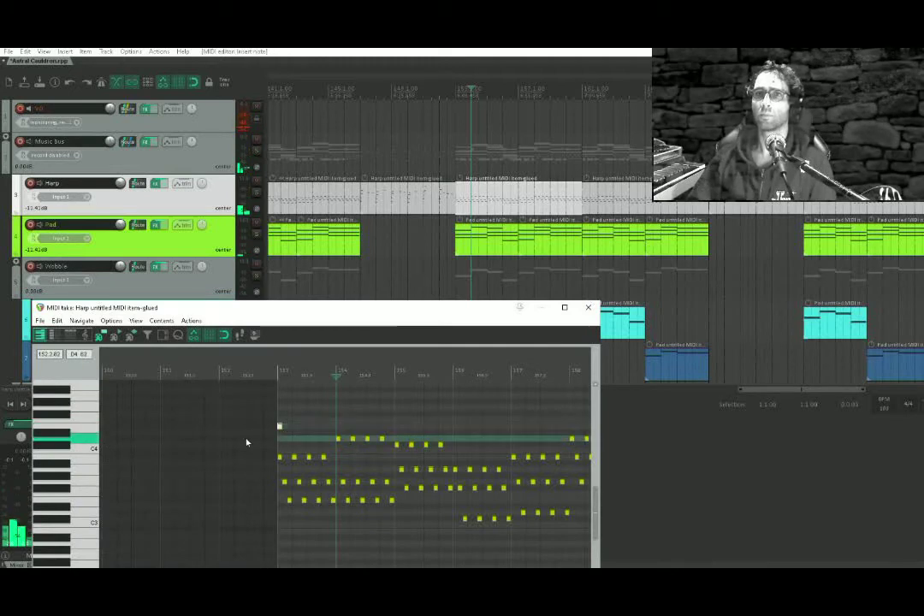
pyautogui.press('space')
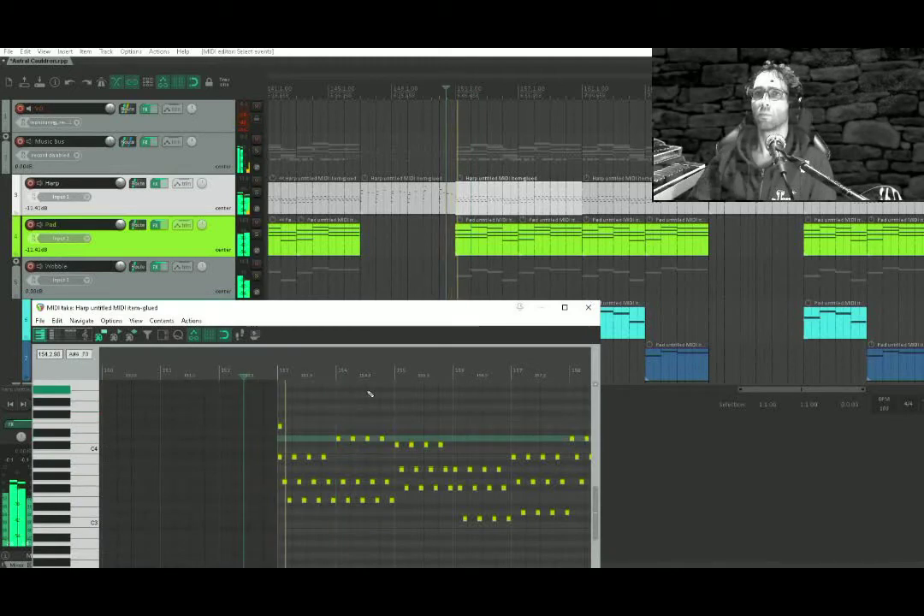
pyautogui.click(588, 307)
pyautogui.press('space')
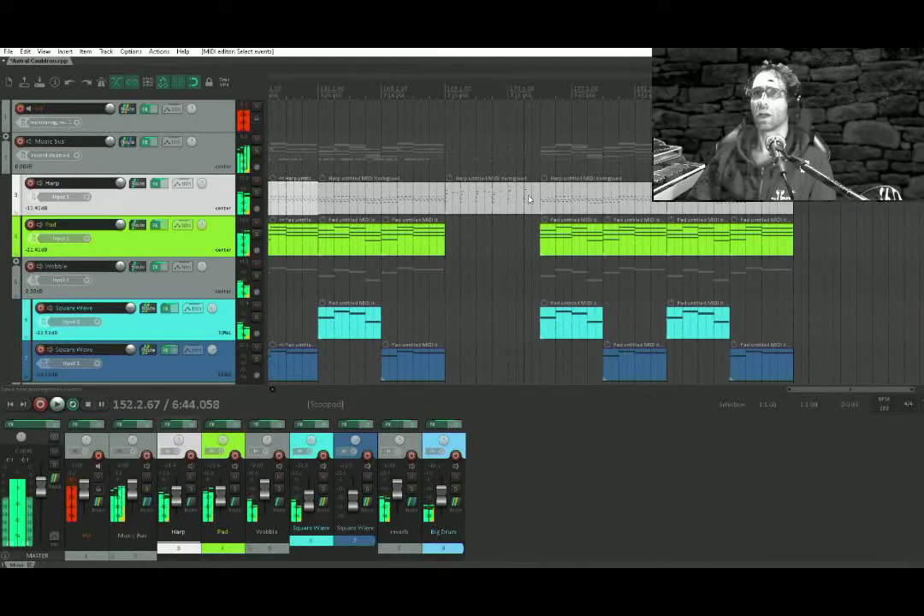
# Replace the harp items at bars 169 and 175 with copies of the revised items at bars 147 and 153.
pyautogui.click(530, 201)
pyautogui.press('Delete')
pyautogui.click(588, 205)
pyautogui.press('Delete')
pyautogui.hscroll(-3, 505, 223)
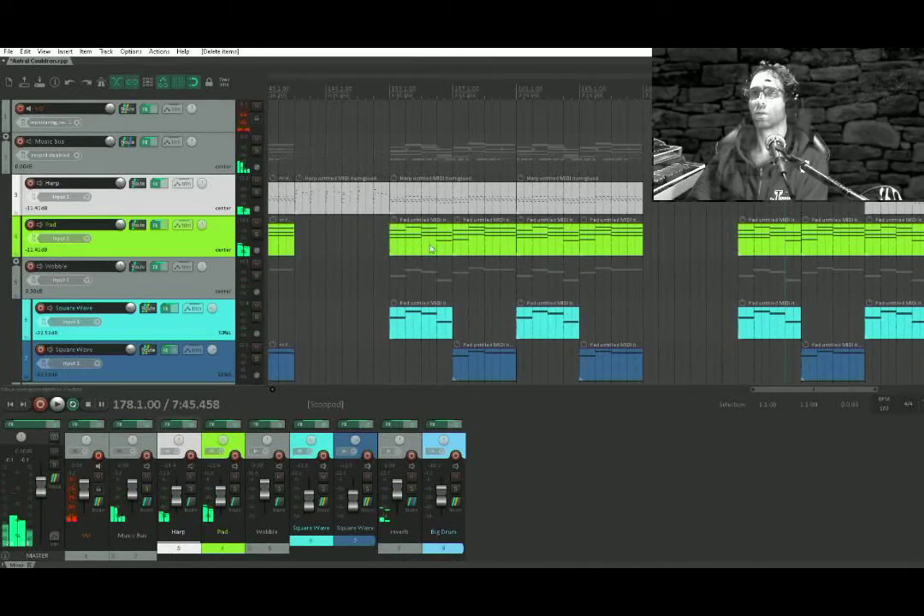
pyautogui.moveTo(418, 221); pyautogui.dragTo(711, 207)
pyautogui.hscroll(3, 710, 208)
# Play the end of the last full section from bar 188.
pyautogui.click(840, 155)
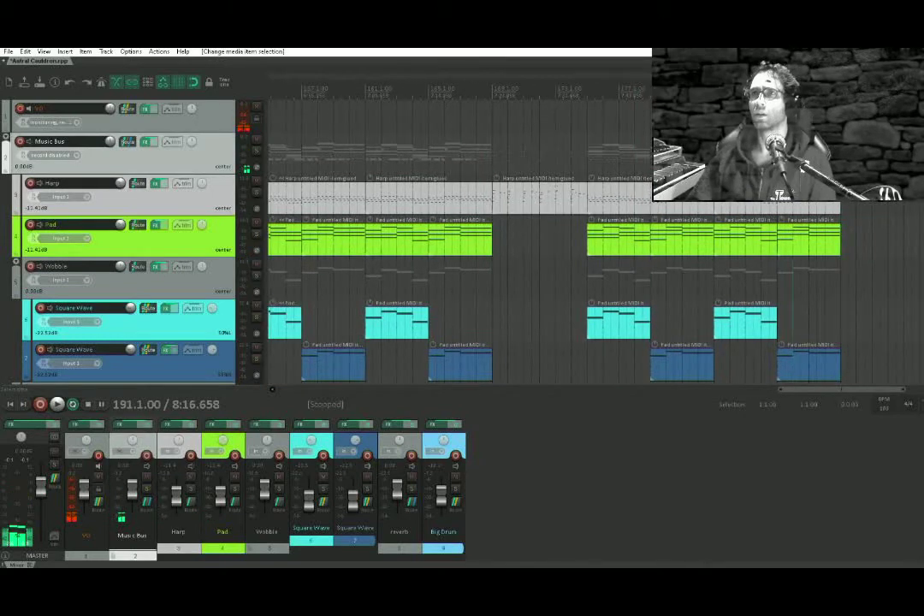
pyautogui.click(793, 156)
pyautogui.press('space')
pyautogui.scroll(-2, 808, 206)
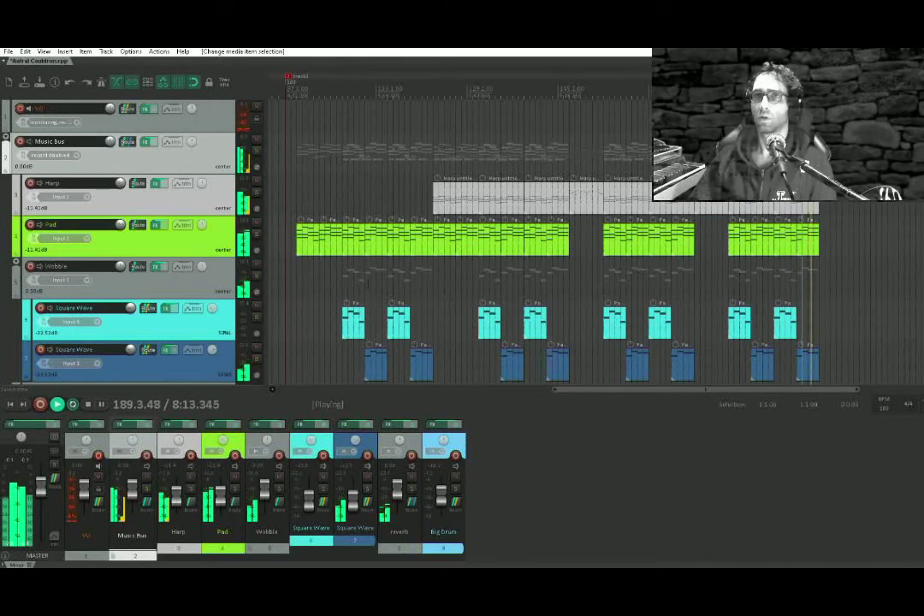
pyautogui.moveTo(755, 282); pyautogui.dragTo(456, 190)
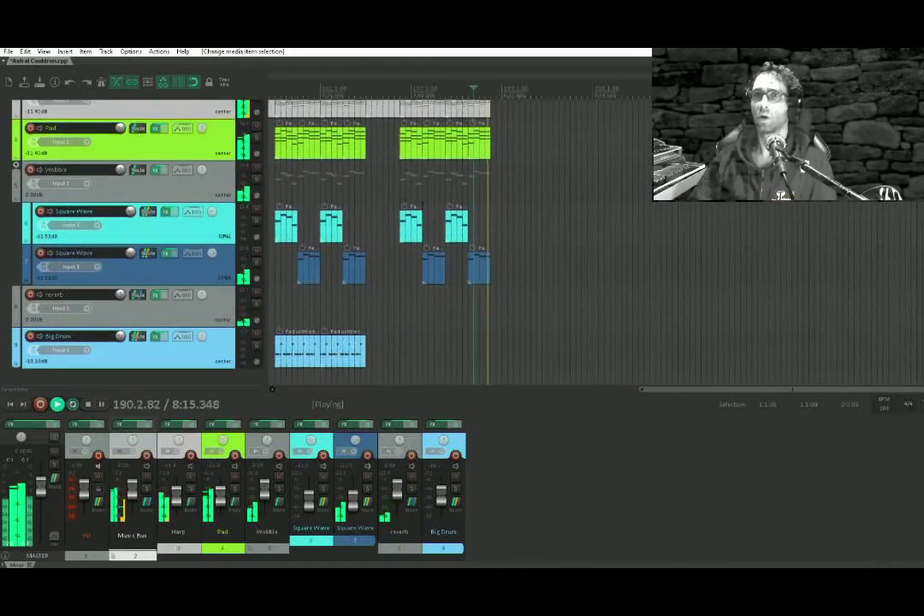
pyautogui.press('space')
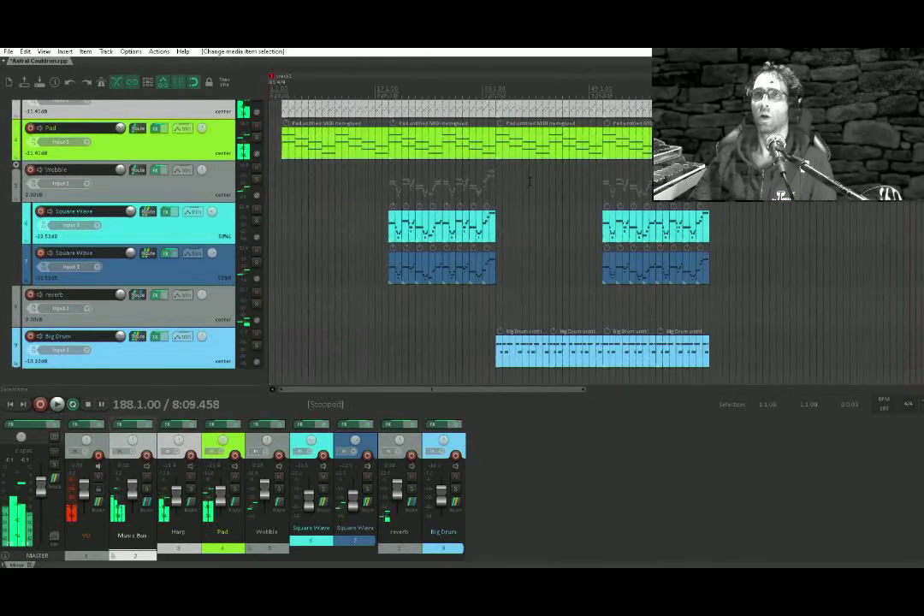
# Copy two four-bar Pad items to bar 191 so the pad continues alone after the last full section.
pyautogui.moveTo(424, 137); pyautogui.dragTo(434, 255)
pyautogui.moveTo(442, 247); pyautogui.dragTo(490, 249)
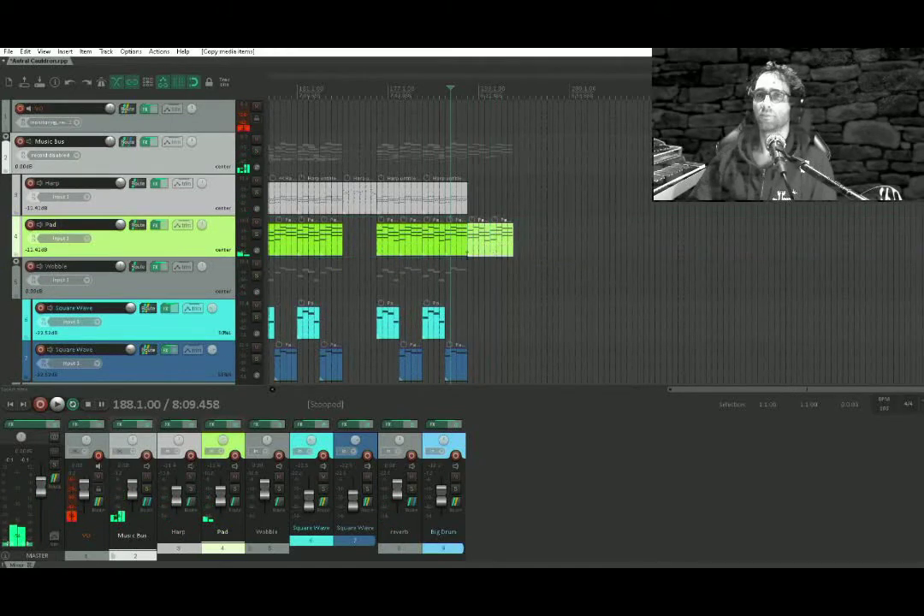
pyautogui.scroll(-6, 467, 254)
pyautogui.scroll(5, 397, 257)
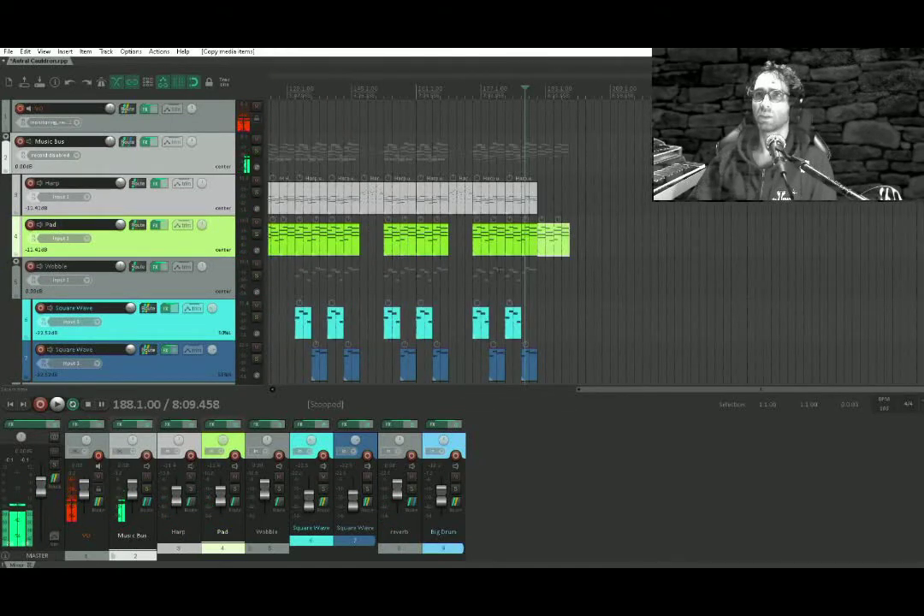
# Play the pad ending from bar 189 and save the project.
pyautogui.click(498, 271)
pyautogui.press('space')
pyautogui.hotkey('ctrl', 's')
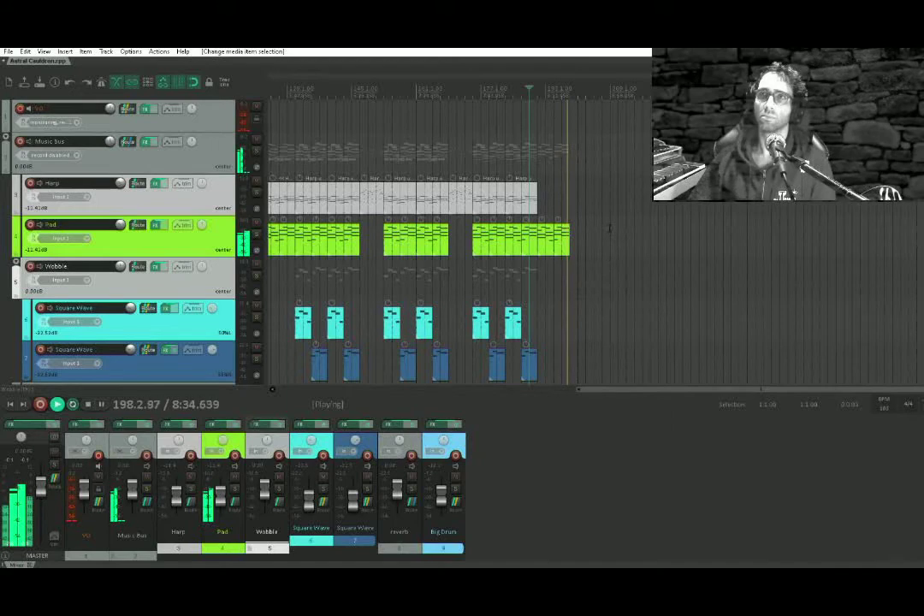
pyautogui.press('space')
# Play short excerpts across both tracks, including bars 57 and 181 and the pad ending at bar 193, to compare the sections.
pyautogui.moveTo(426, 320); pyautogui.dragTo(580, 292)
pyautogui.scroll(-3, 580, 291)
pyautogui.moveTo(692, 221); pyautogui.dragTo(696, 248)
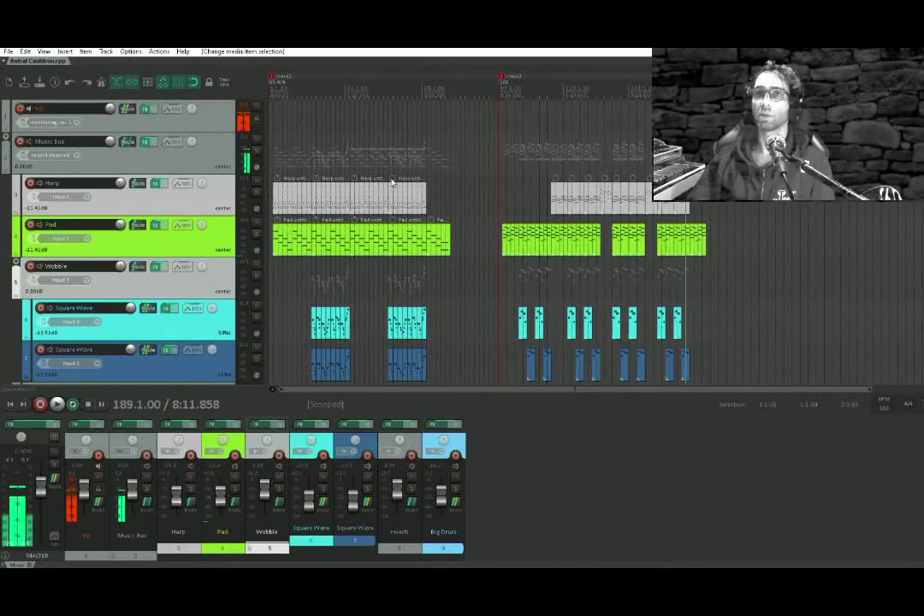
pyautogui.click(329, 147)
pyautogui.press('space')
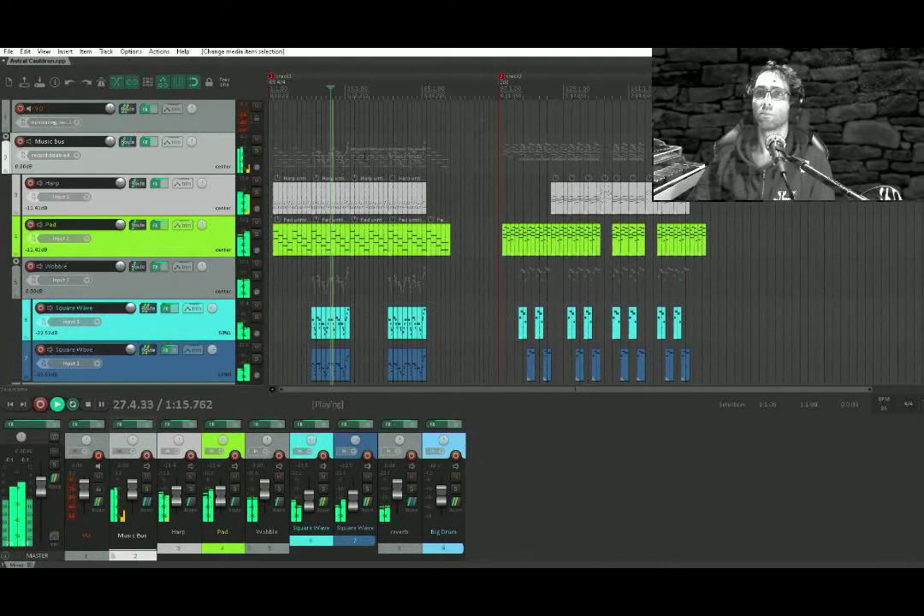
pyautogui.click(365, 150)
pyautogui.click(403, 155)
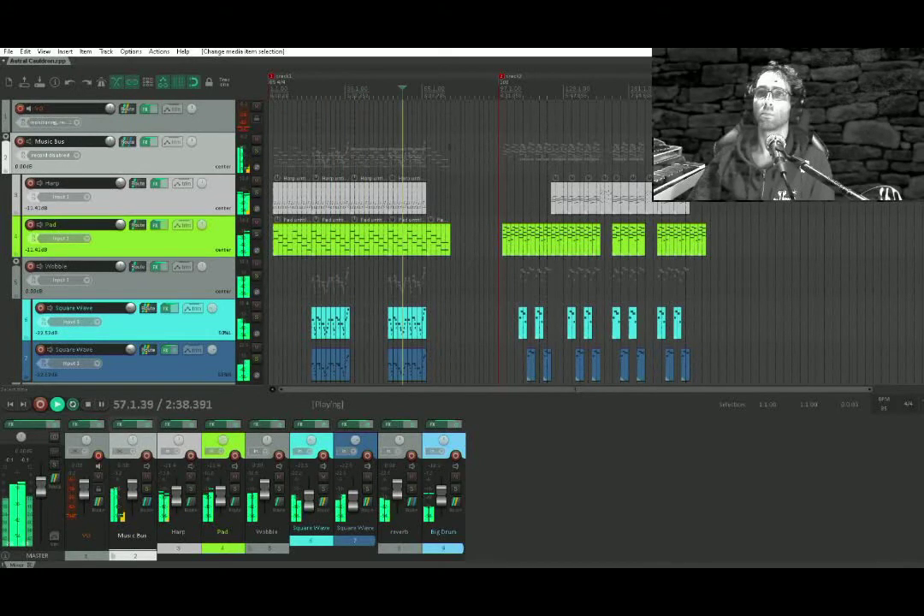
pyautogui.click(580, 148)
pyautogui.click(620, 146)
pyautogui.click(669, 145)
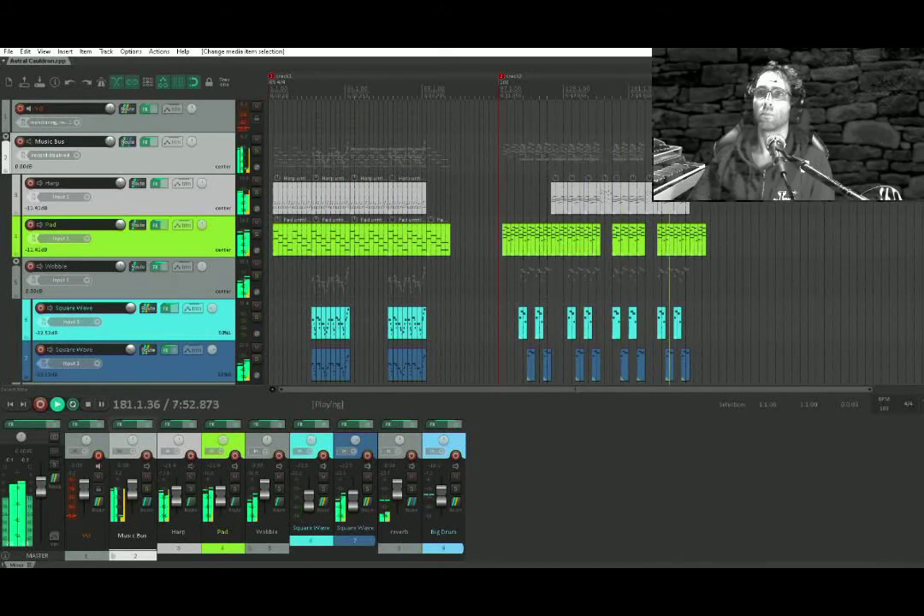
pyautogui.click(694, 146)
pyautogui.press('space')
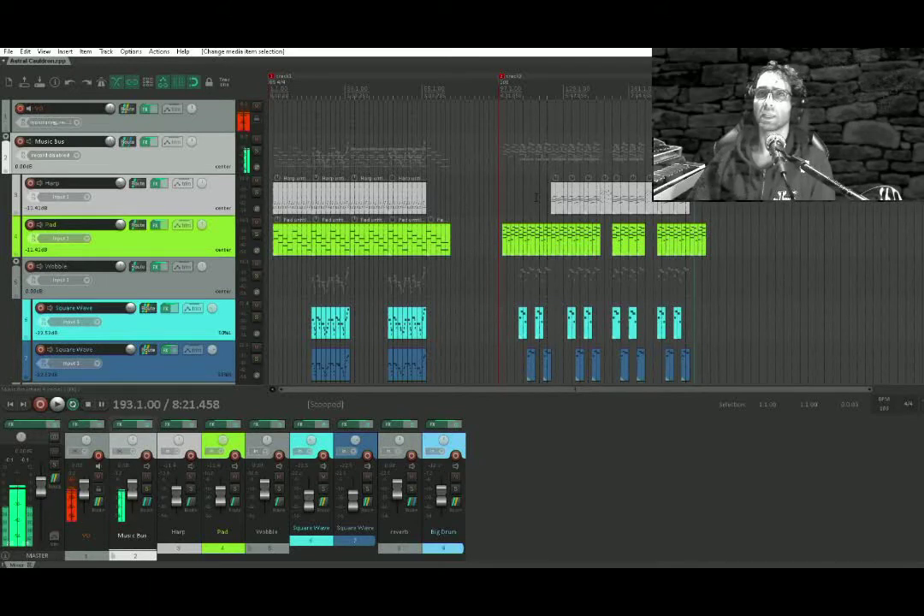
# Add a track named Dark Ambience below the reverb track and load ReaSamplOmatic5000 on it.
pyautogui.scroll(-4, 376, 214)
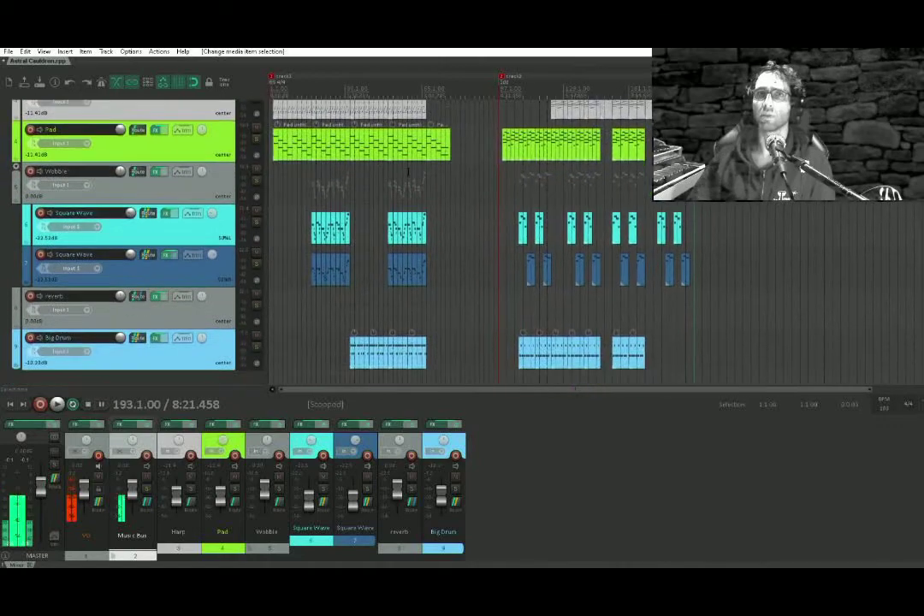
pyautogui.click(229, 317)
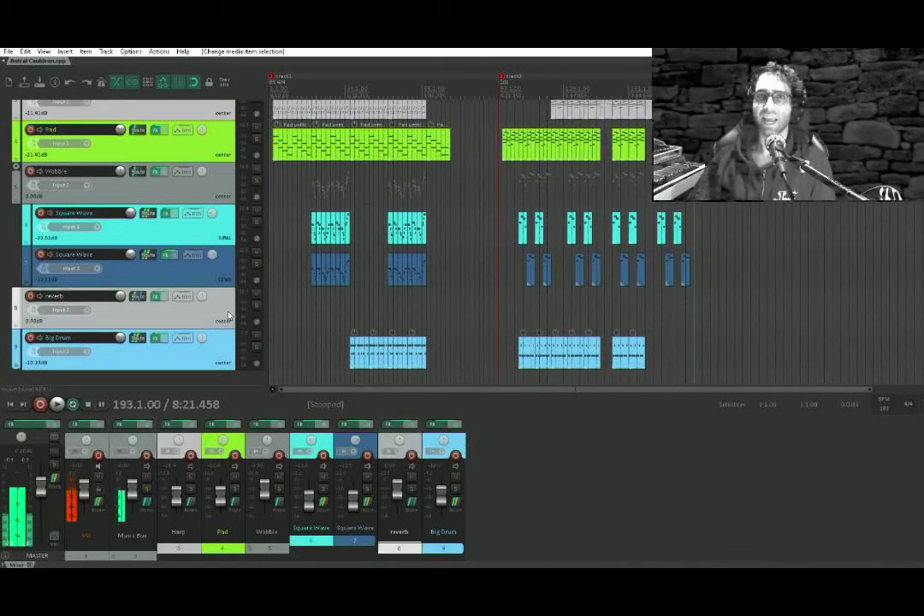
pyautogui.hotkey('ctrl', 't')
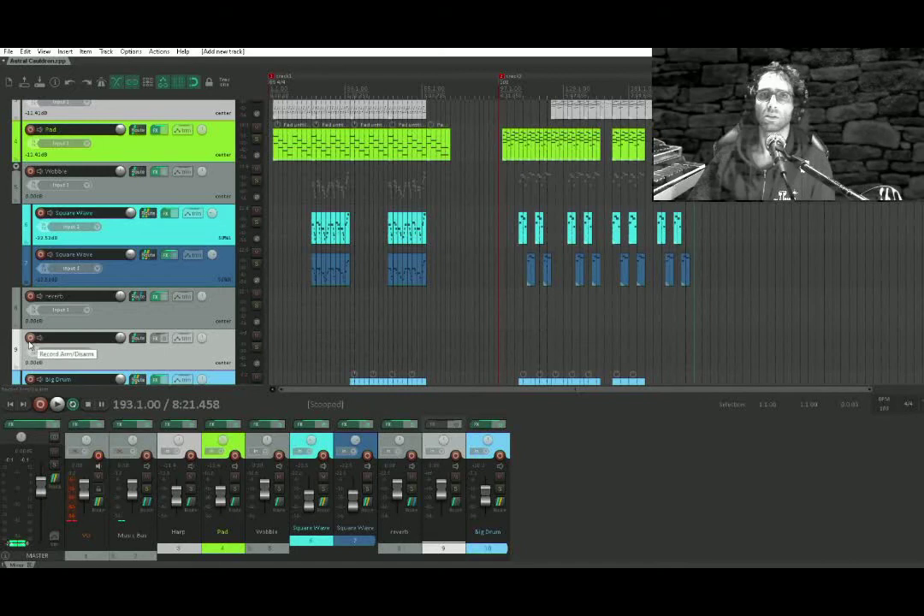
pyautogui.click(156, 339)
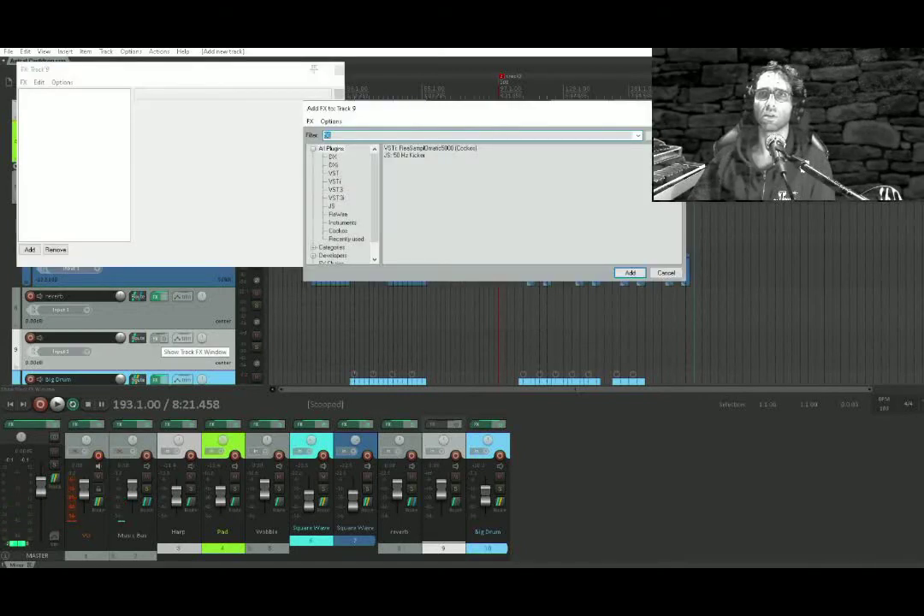
pyautogui.doubleClick(452, 149)
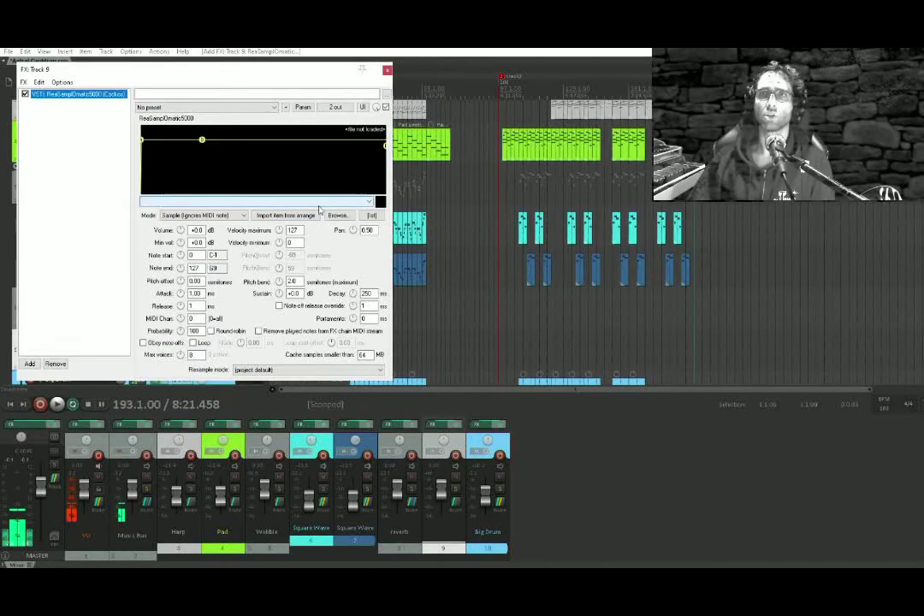
pyautogui.moveTo(255, 80); pyautogui.dragTo(566, 139)
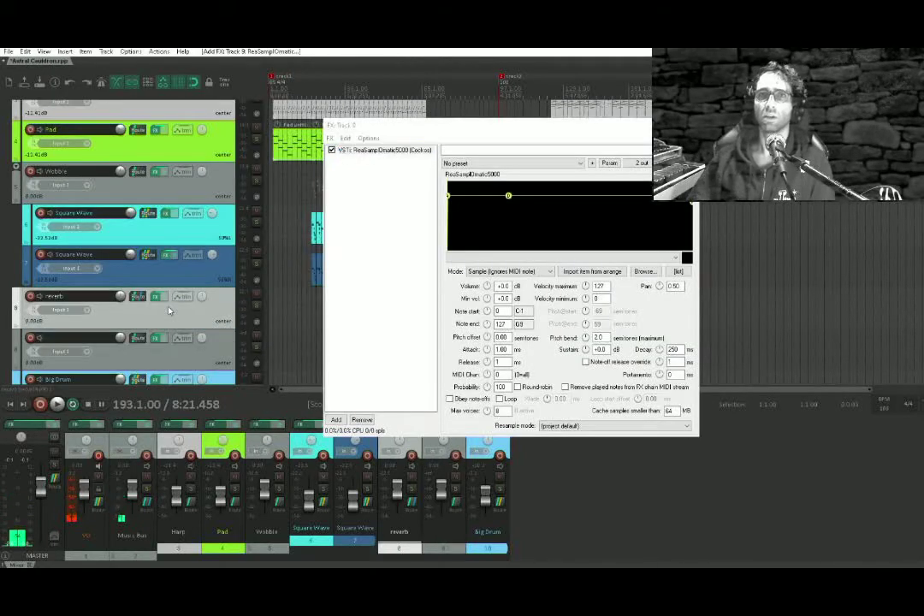
pyautogui.doubleClick(98, 338)
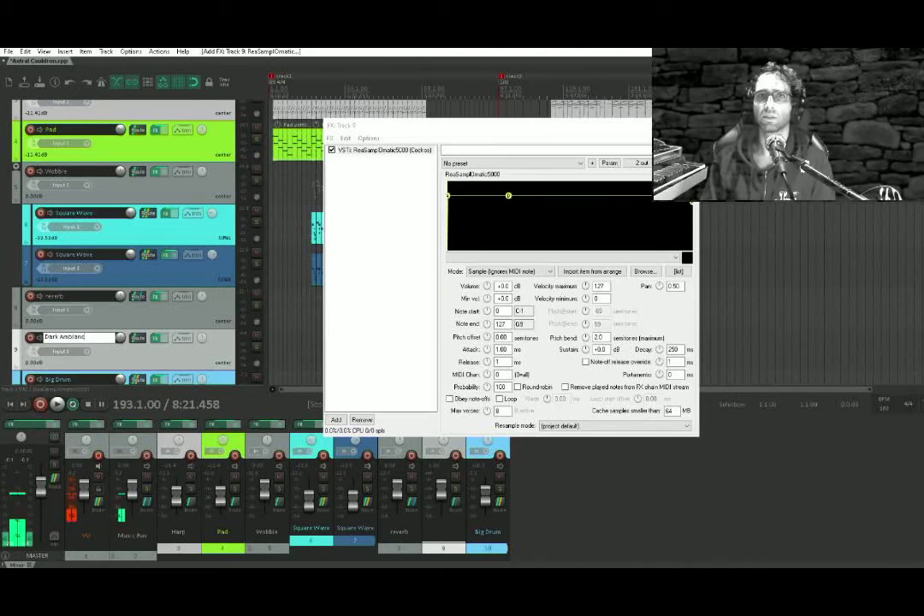
pyautogui.press('Return')
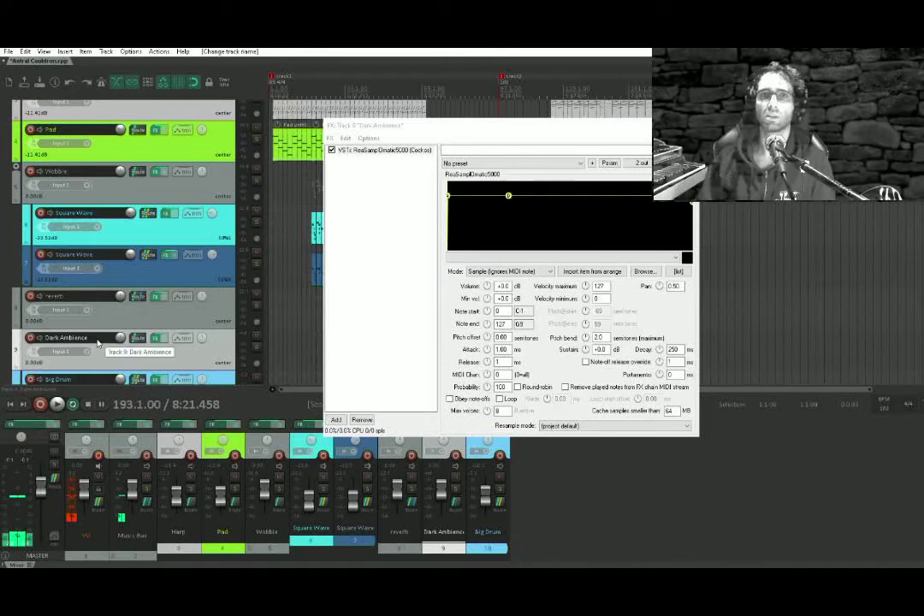
# Arm the Dark Ambience track, record an audio take of about 8.8 s from bar 221, and disarm the track.
pyautogui.click(31, 339)
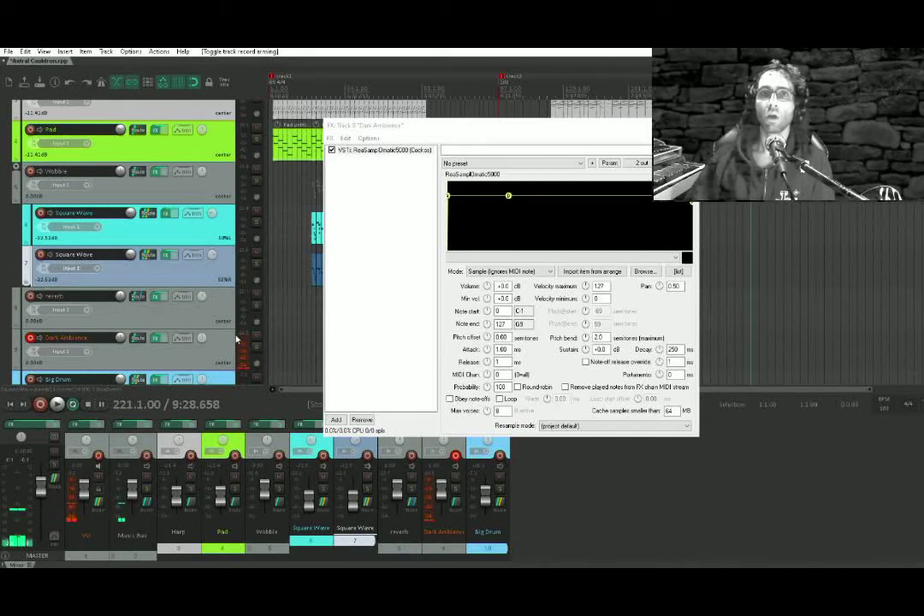
pyautogui.hotkey('ctrl', 'r')
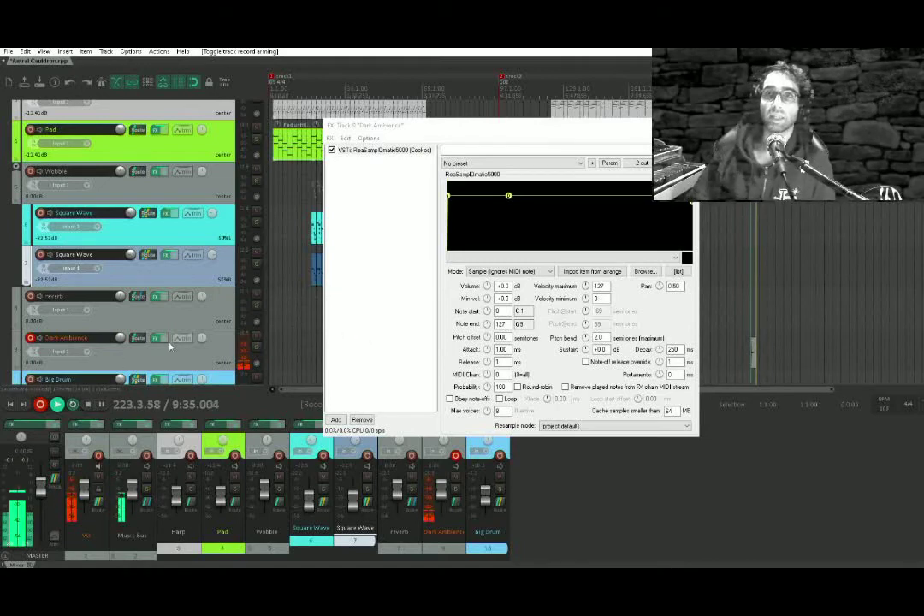
pyautogui.press('space')
pyautogui.click(30, 339)
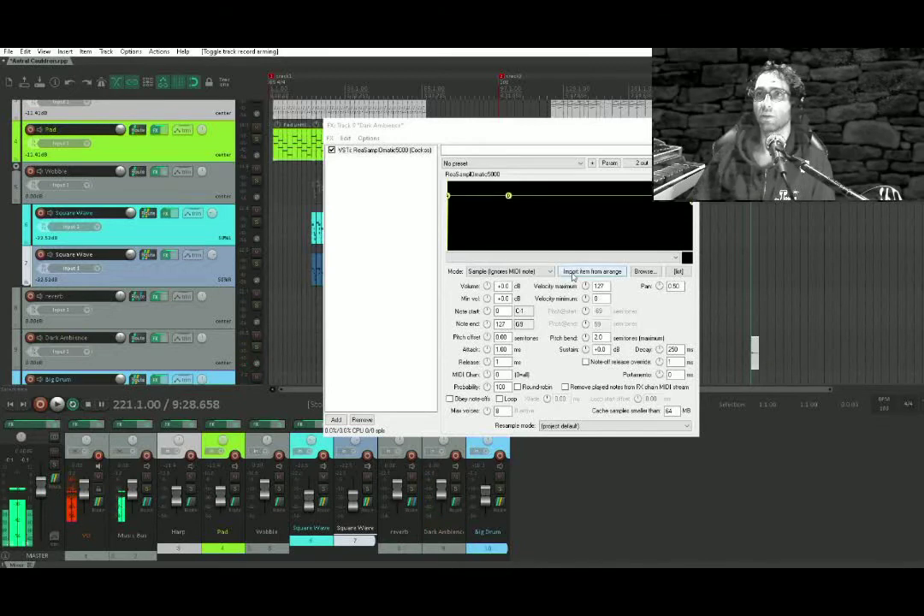
# Move the recorded take from the timeline into ReaSamplOmatic5000 and trim the sample's end to a length of about 3.7 s.
pyautogui.click(592, 271)
pyautogui.click(754, 350)
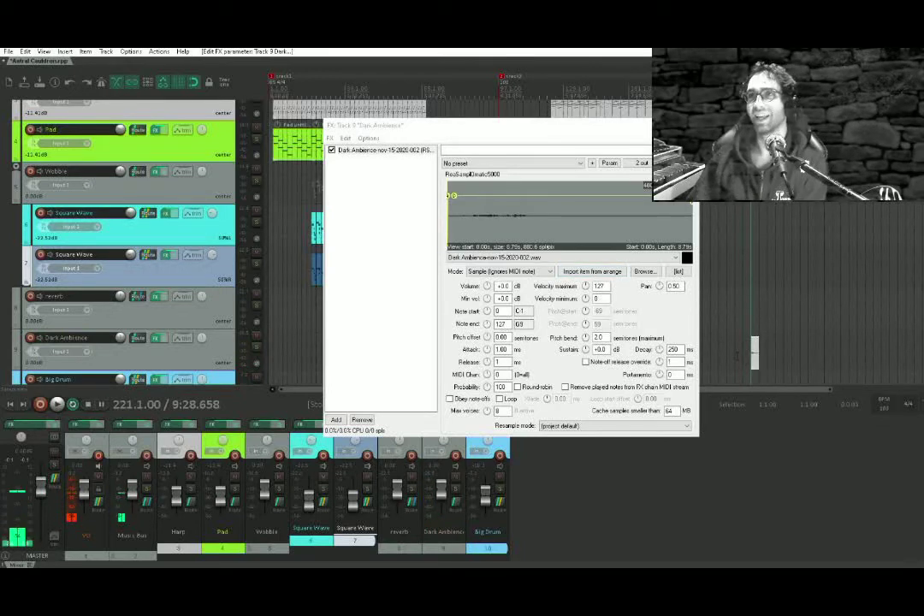
pyautogui.press('Delete')
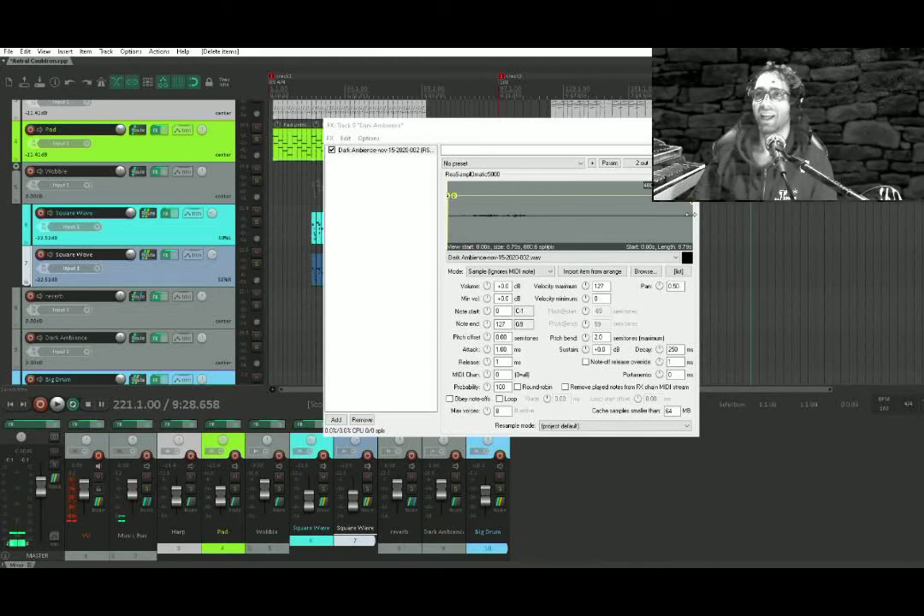
pyautogui.moveTo(692, 214)
pyautogui.mouseDown()
pyautogui.moveTo(538, 218)
pyautogui.moveTo(550, 219)
pyautogui.mouseUp()
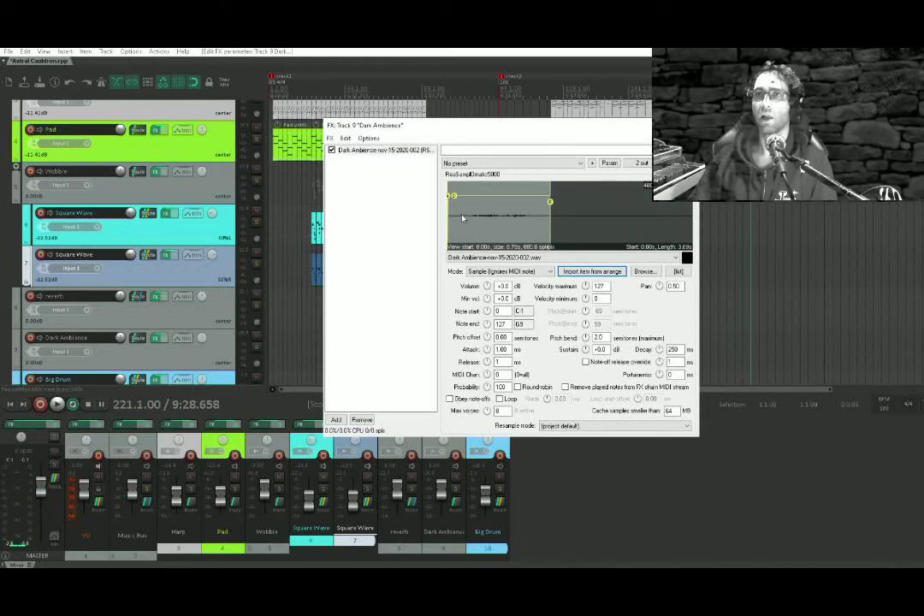
# Trim the sample's start to about 0.83 s and set the sampler mode to Note (Semitone shifted).
pyautogui.moveTo(448, 211); pyautogui.dragTo(471, 214)
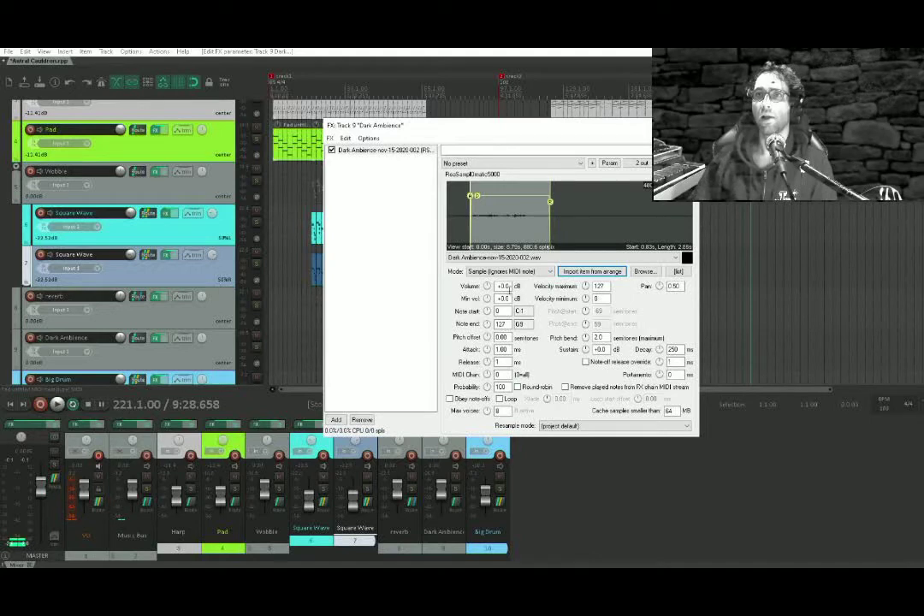
pyautogui.click(531, 272)
pyautogui.click(519, 294)
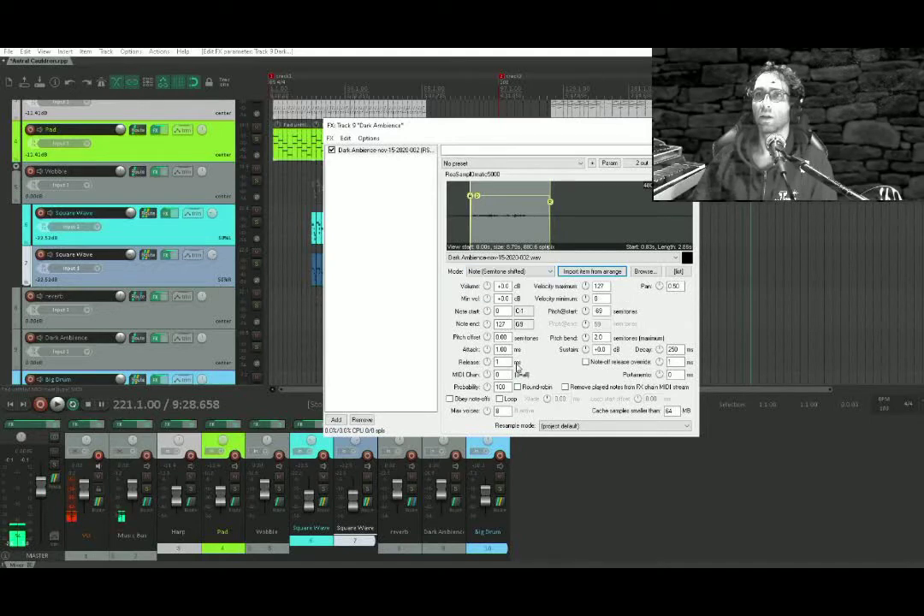
# Loop the sample with about 110 ms start offset and 238 ms crossfade, shorten it to about 2.07 s, and set the attack to 0 ms.
pyautogui.click(499, 399)
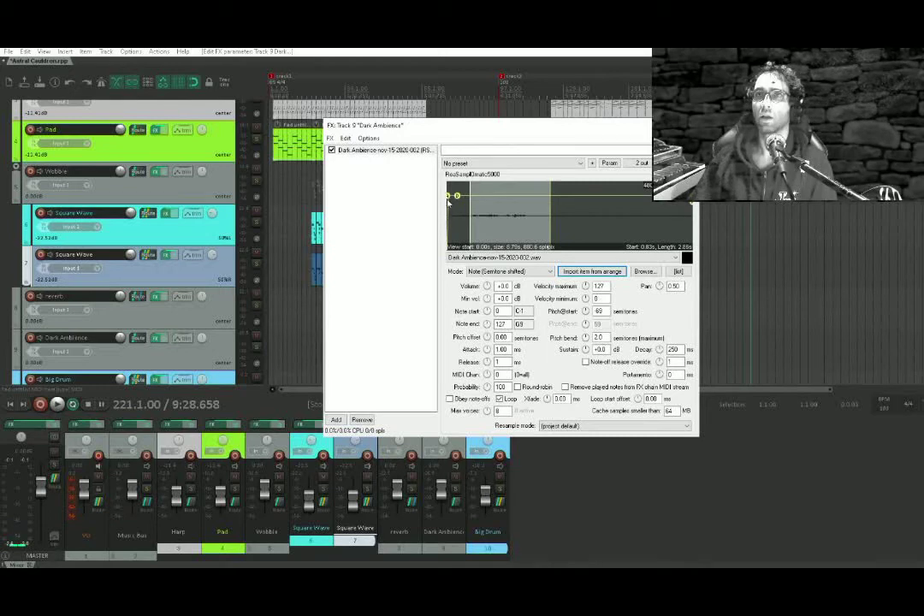
pyautogui.moveTo(469, 219); pyautogui.dragTo(472, 220)
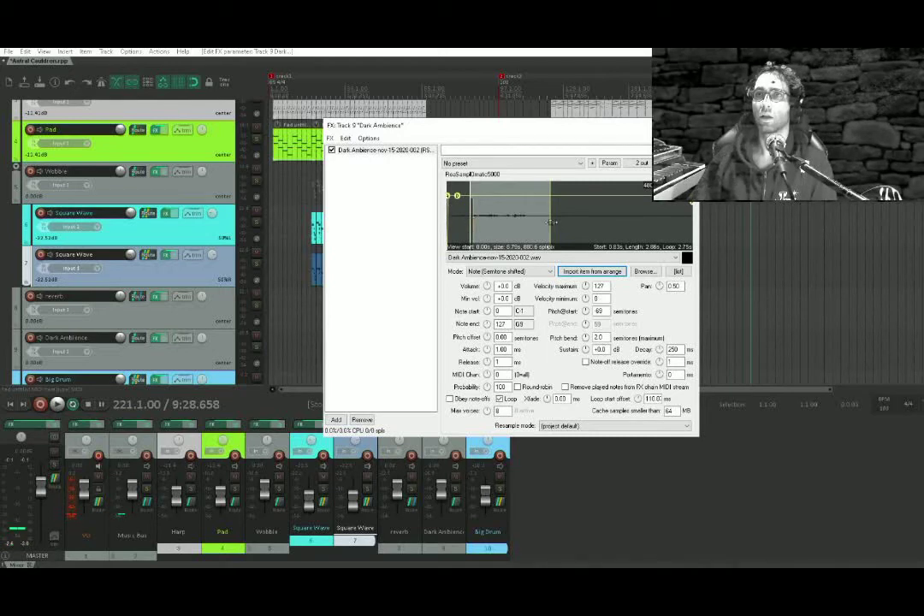
pyautogui.moveTo(552, 222); pyautogui.dragTo(528, 228)
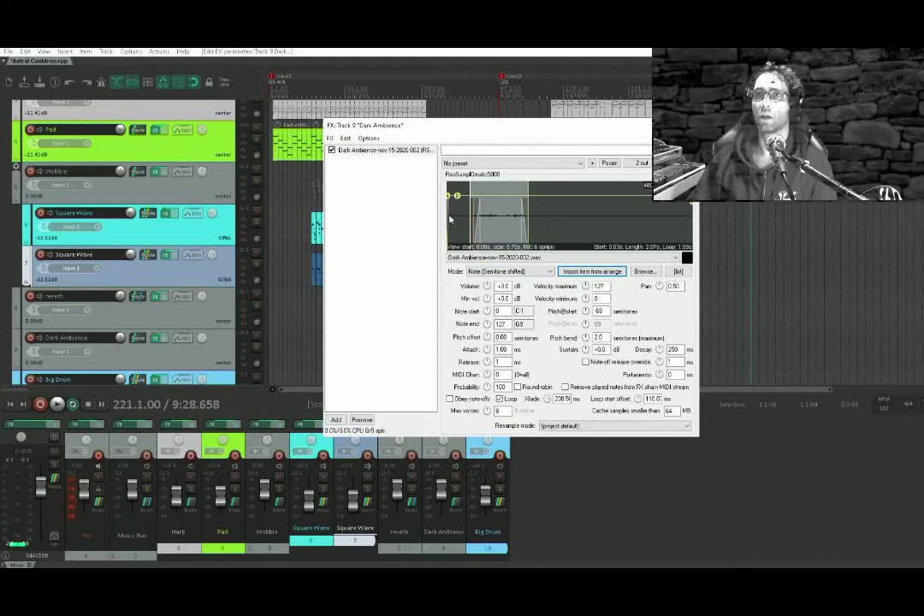
pyautogui.moveTo(448, 199); pyautogui.dragTo(443, 197)
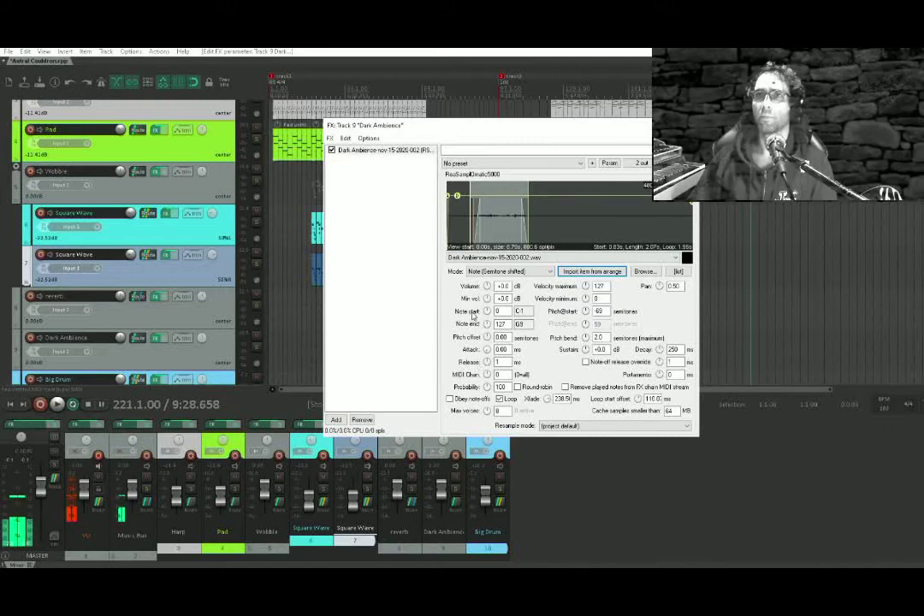
pyautogui.scroll(3, 470, 217)
pyautogui.scroll(2, 462, 226)
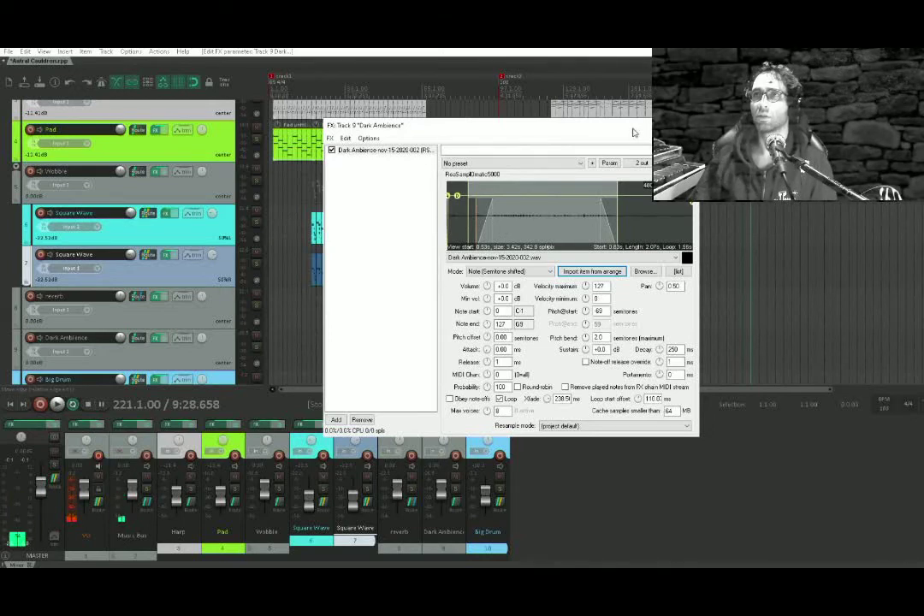
# Create an empty MIDI item on the Dark Ambience track from bar 225 to bar 289.
pyautogui.moveTo(633, 133); pyautogui.dragTo(507, 421)
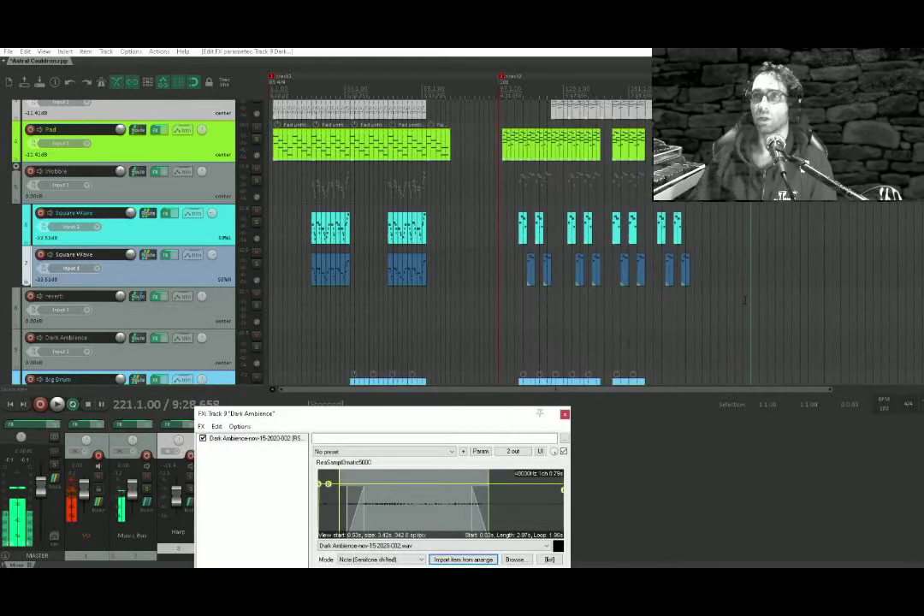
pyautogui.click(744, 300)
pyautogui.moveTo(745, 301); pyautogui.dragTo(685, 314)
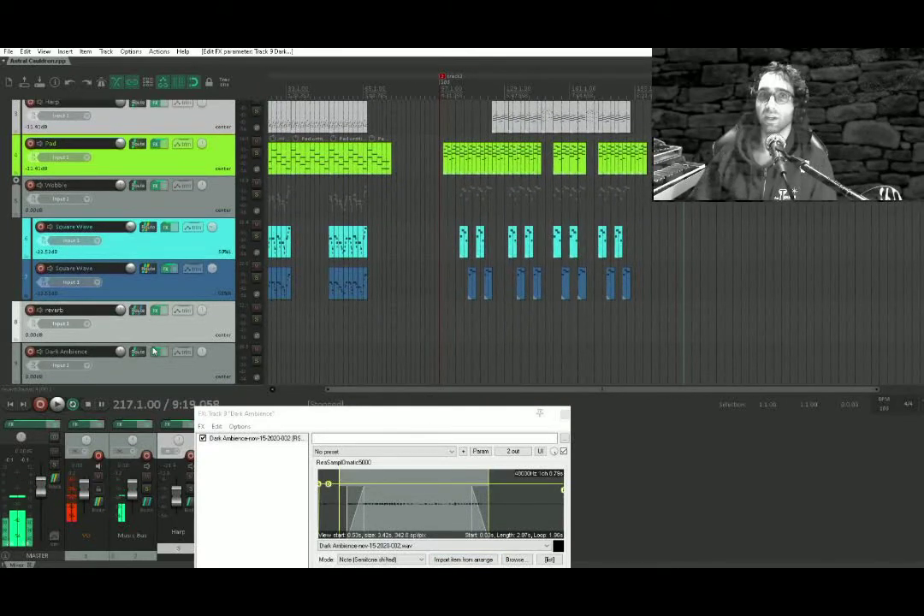
pyautogui.scroll(-1, 165, 369)
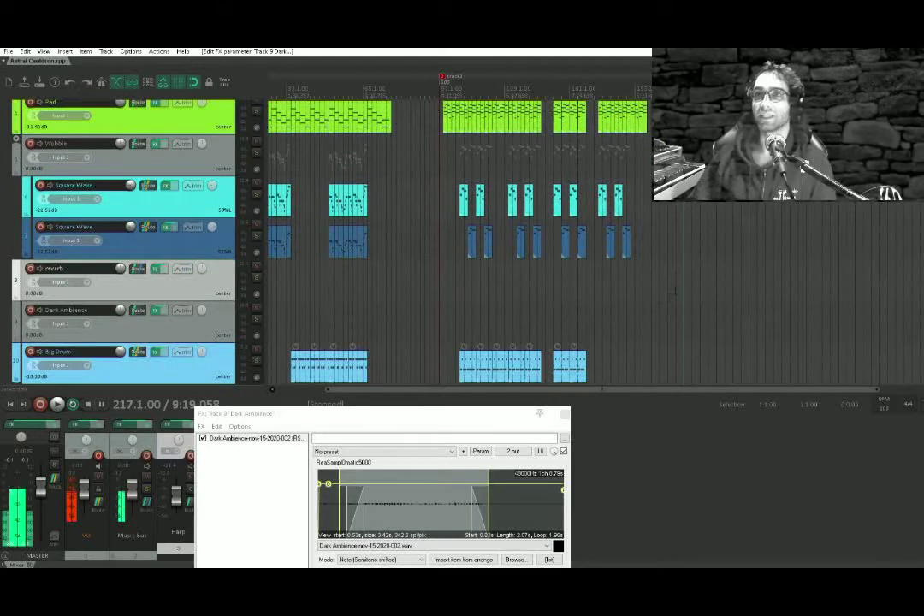
pyautogui.moveTo(687, 325)
pyautogui.mouseDown()
pyautogui.moveTo(773, 324)
pyautogui.moveTo(703, 336)
pyautogui.moveTo(830, 330)
pyautogui.mouseUp()
pyautogui.hotkey('ctrl', 'z')
pyautogui.click(702, 327)
# Draw one sustained D#1 note across the full length of the Dark Ambience MIDI item.
pyautogui.doubleClick(774, 334)
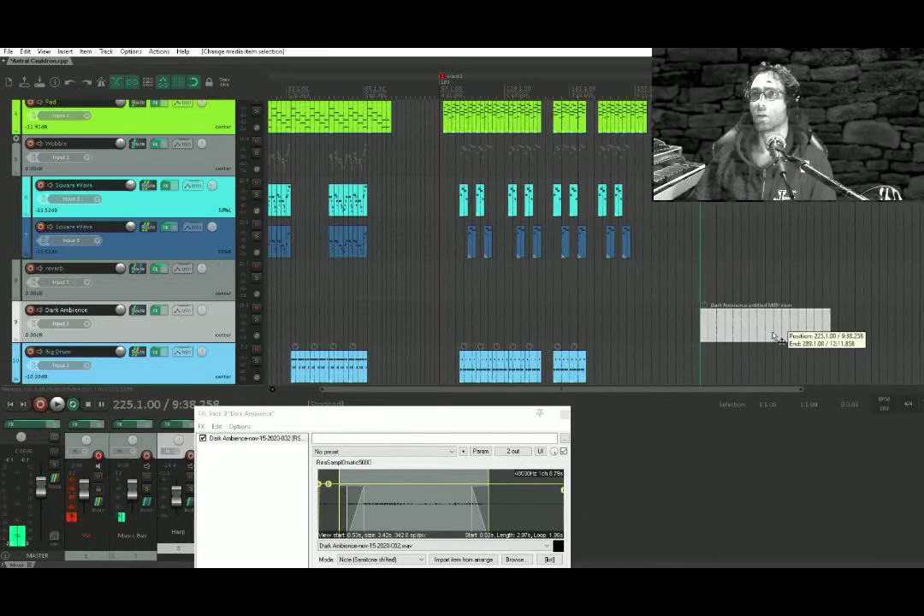
pyautogui.moveTo(255, 314); pyautogui.dragTo(372, 152)
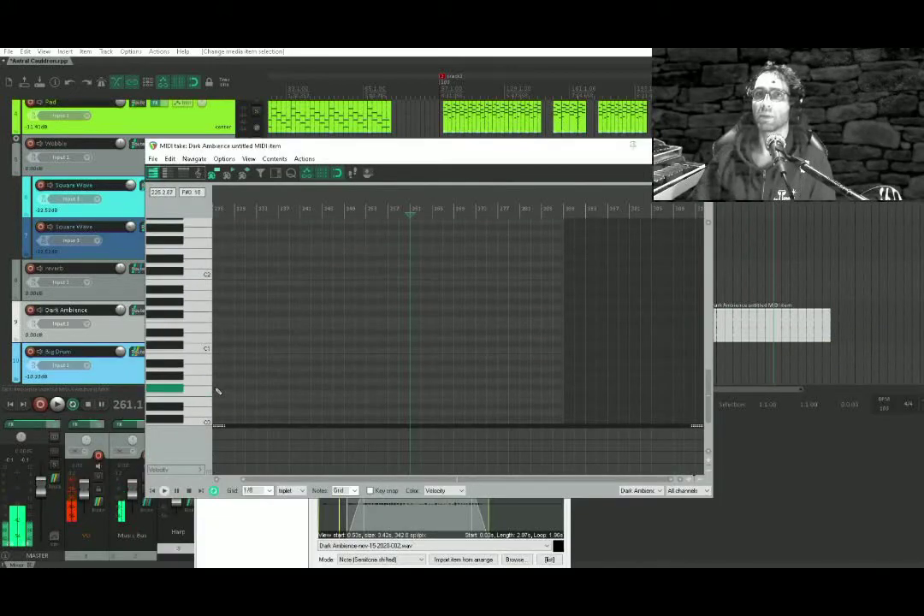
pyautogui.moveTo(217, 391)
pyautogui.mouseDown()
pyautogui.moveTo(553, 388)
pyautogui.moveTo(555, 334)
pyautogui.mouseUp()
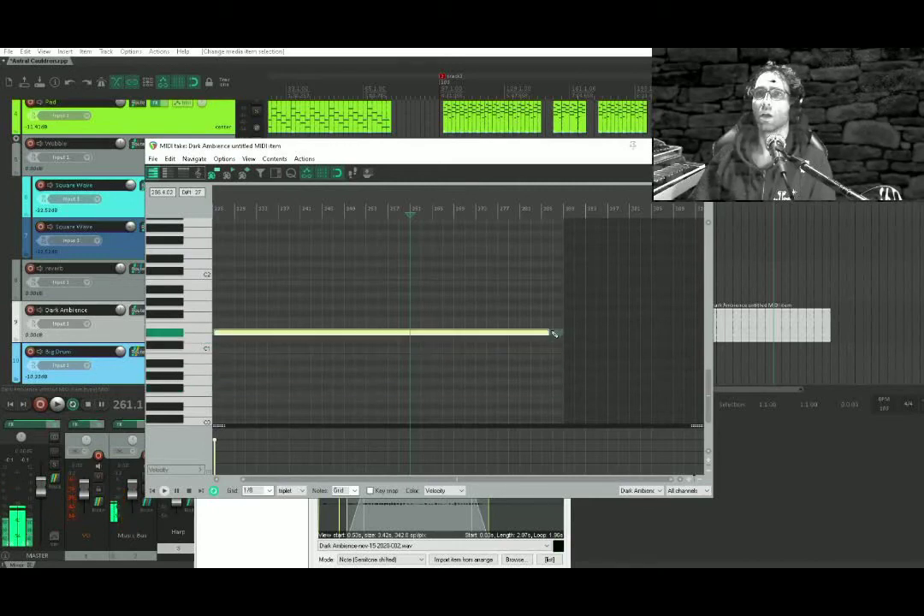
pyautogui.moveTo(554, 333); pyautogui.dragTo(554, 334)
pyautogui.moveTo(297, 342); pyautogui.dragTo(384, 343)
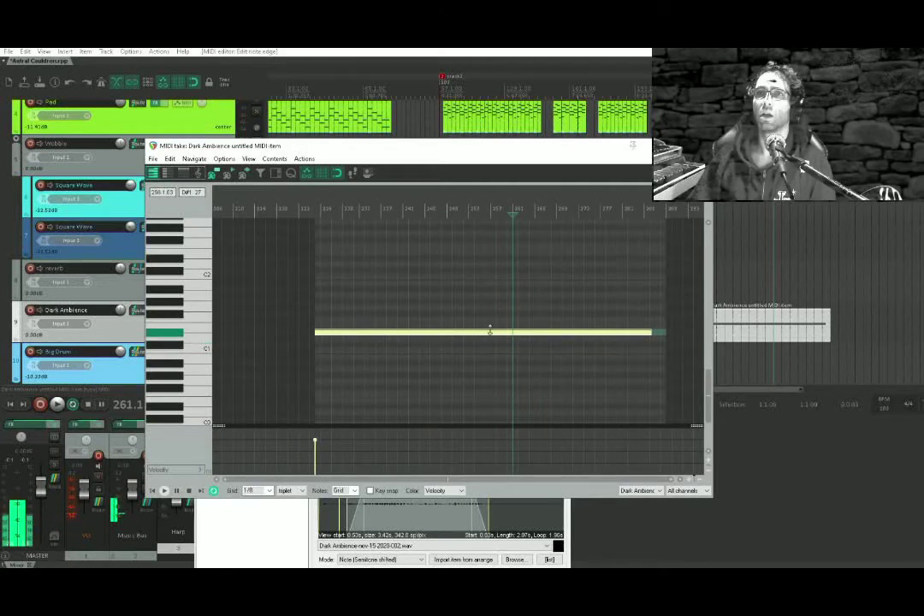
pyautogui.moveTo(655, 332); pyautogui.dragTo(664, 333)
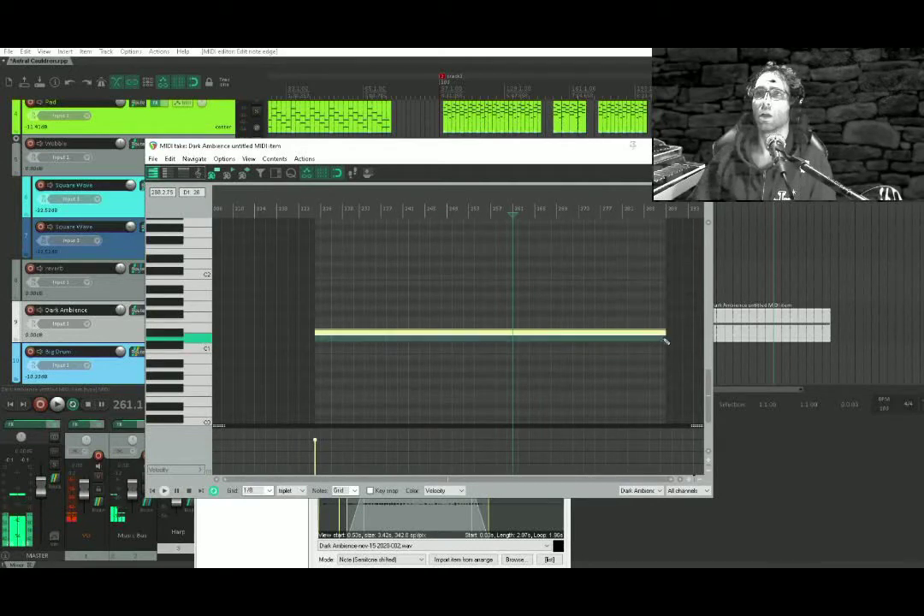
pyautogui.press('Escape')
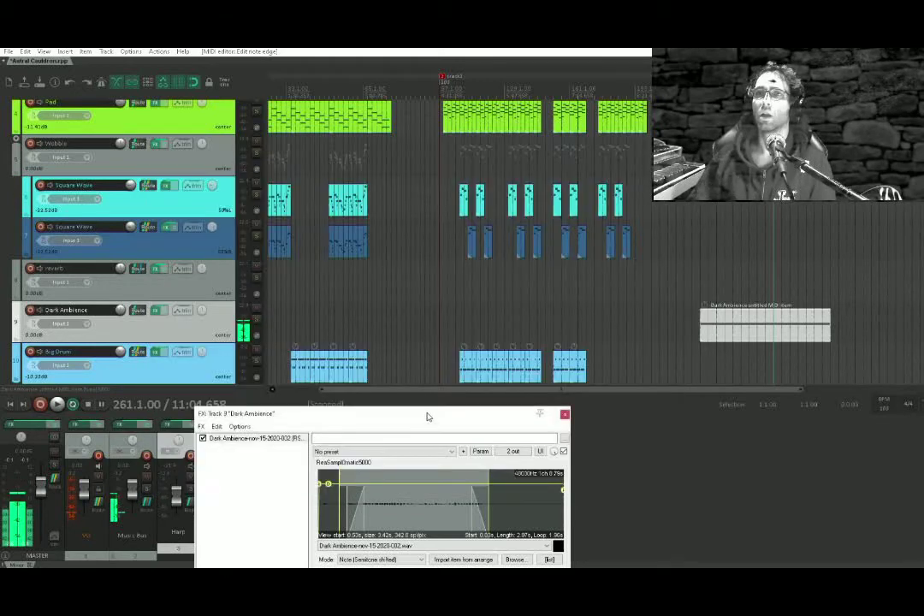
# Set the sampler's maximum voices to 1 and place the edit cursor at bar 225.
pyautogui.moveTo(427, 418); pyautogui.dragTo(492, 203)
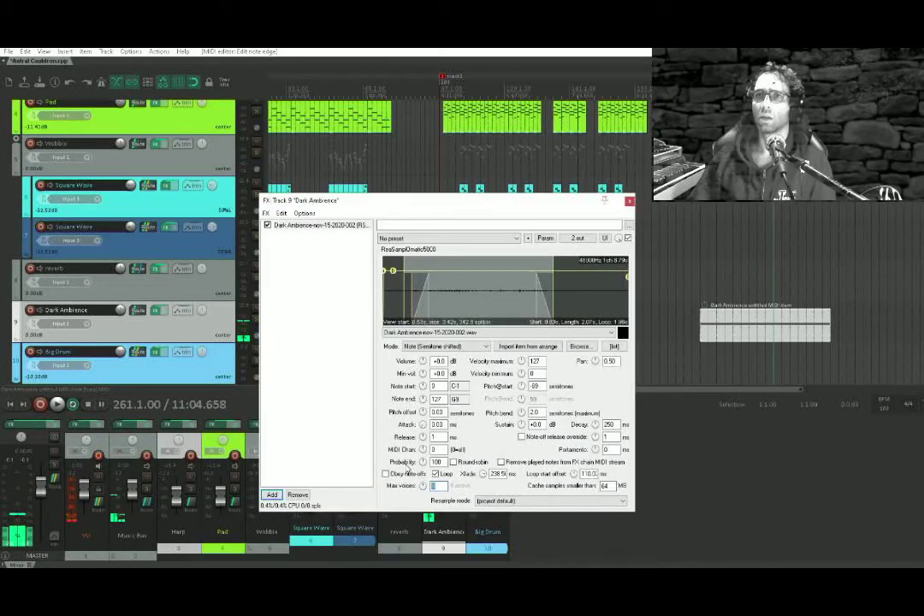
pyautogui.press('Return')
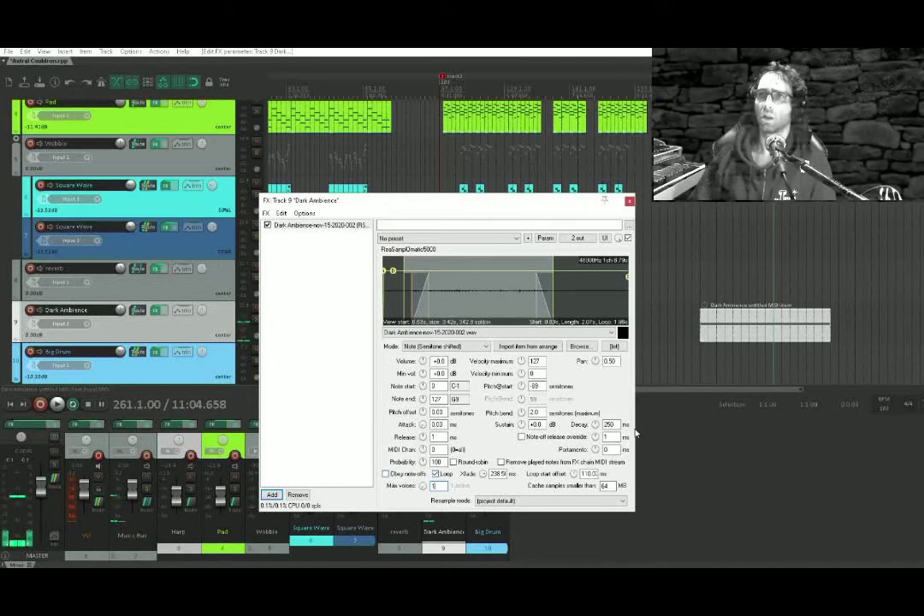
pyautogui.click(730, 335)
pyautogui.click(701, 268)
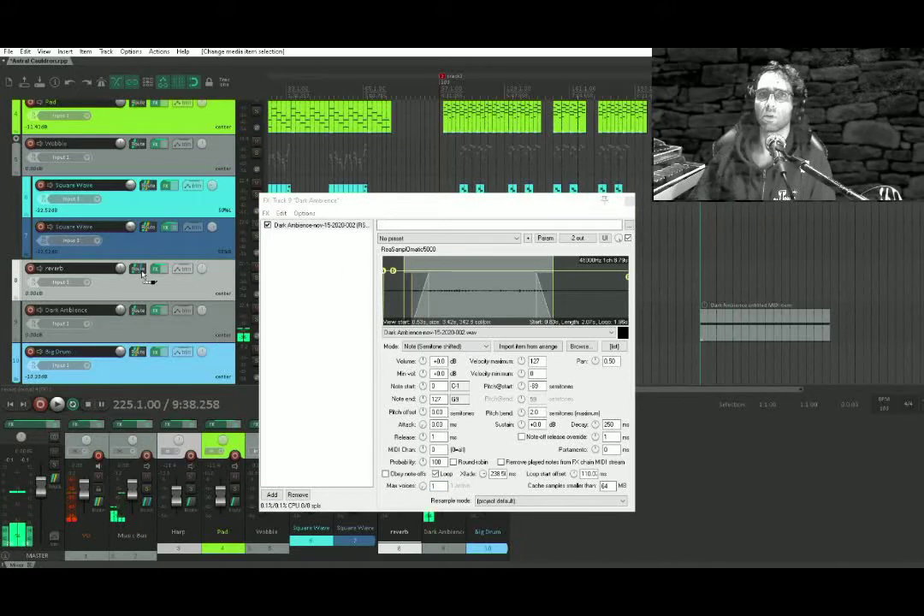
# Send Dark Ambience to the reverb track and raise the sampler's attack to 7.47 ms while playing from bar 225.
pyautogui.moveTo(143, 274); pyautogui.dragTo(139, 270)
pyautogui.press('space')
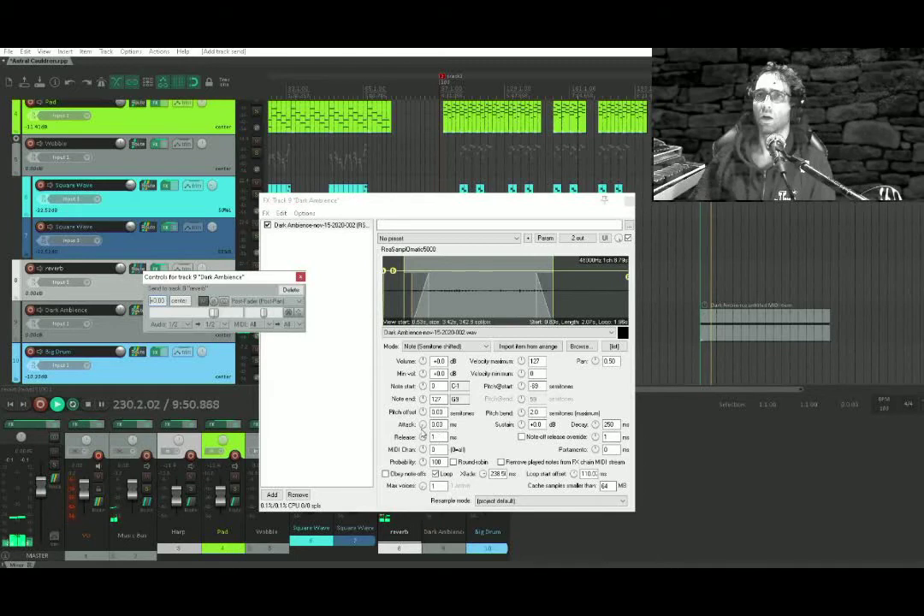
pyautogui.moveTo(423, 426); pyautogui.dragTo(423, 414)
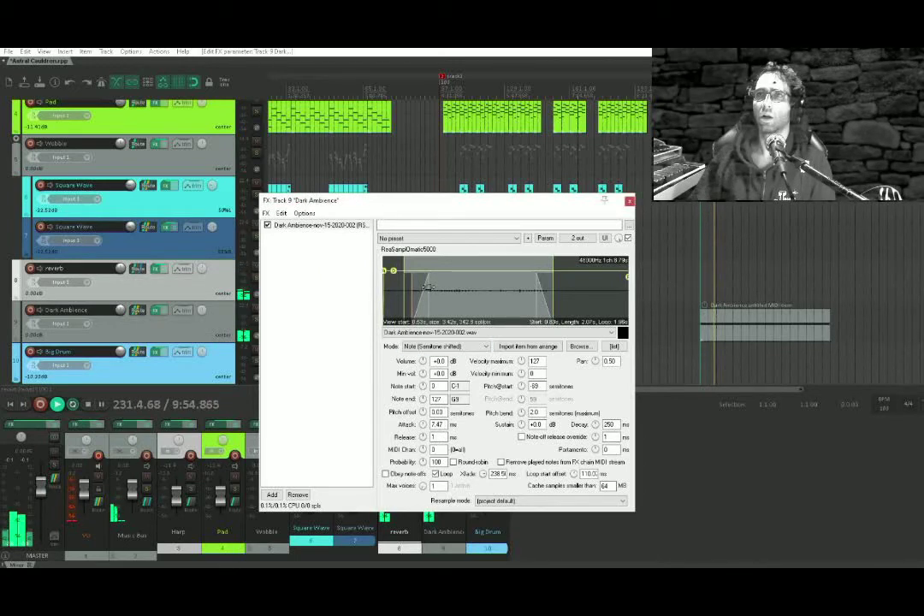
pyautogui.click(630, 202)
pyautogui.press('space')
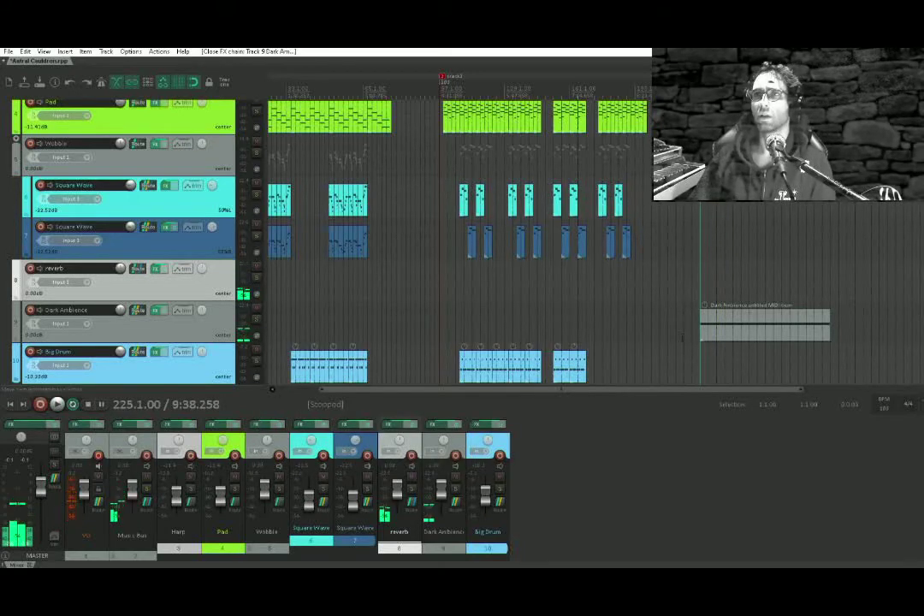
# Make the Dark Ambience sampler obey note-offs and close its effects window.
pyautogui.click(158, 310)
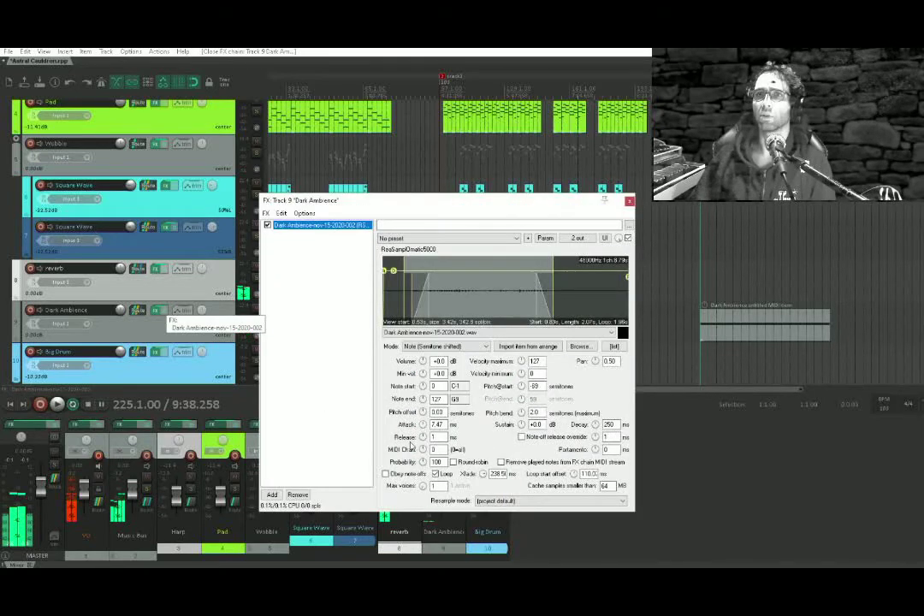
pyautogui.click(385, 473)
pyautogui.click(629, 201)
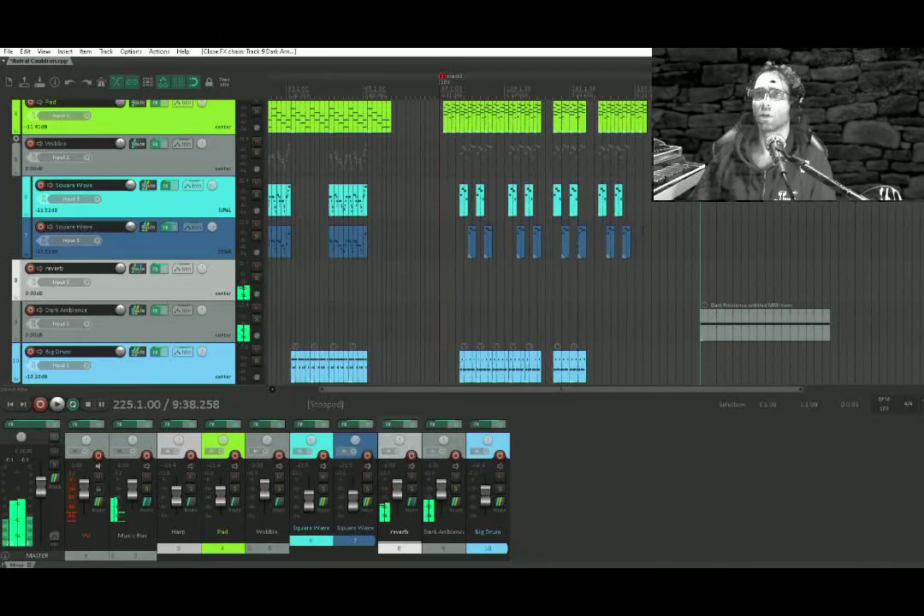
# Move the Dark Ambience MIDI item to the beginning of the first track section and play from the project start.
pyautogui.press('space')
pyautogui.moveTo(762, 333); pyautogui.dragTo(499, 334)
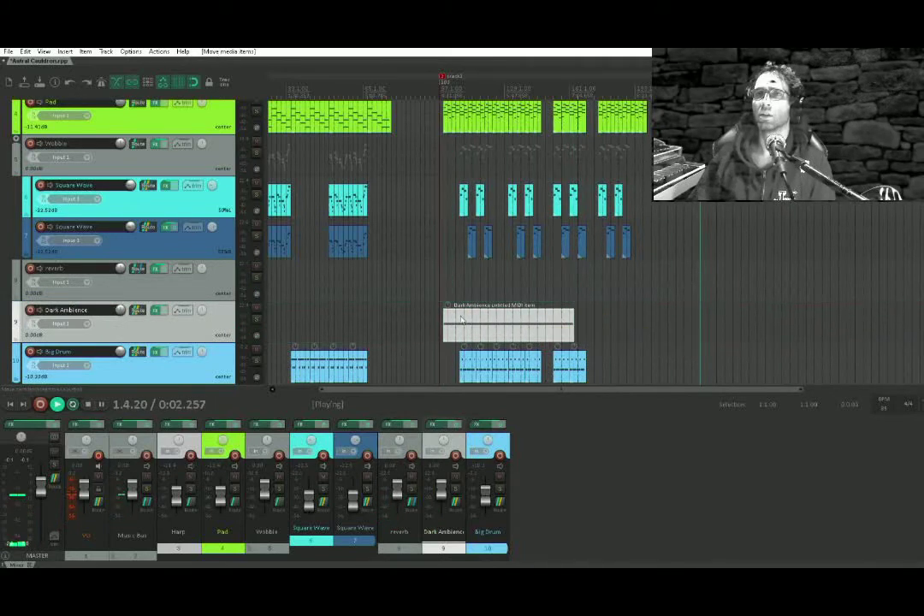
pyautogui.moveTo(474, 256); pyautogui.dragTo(579, 309)
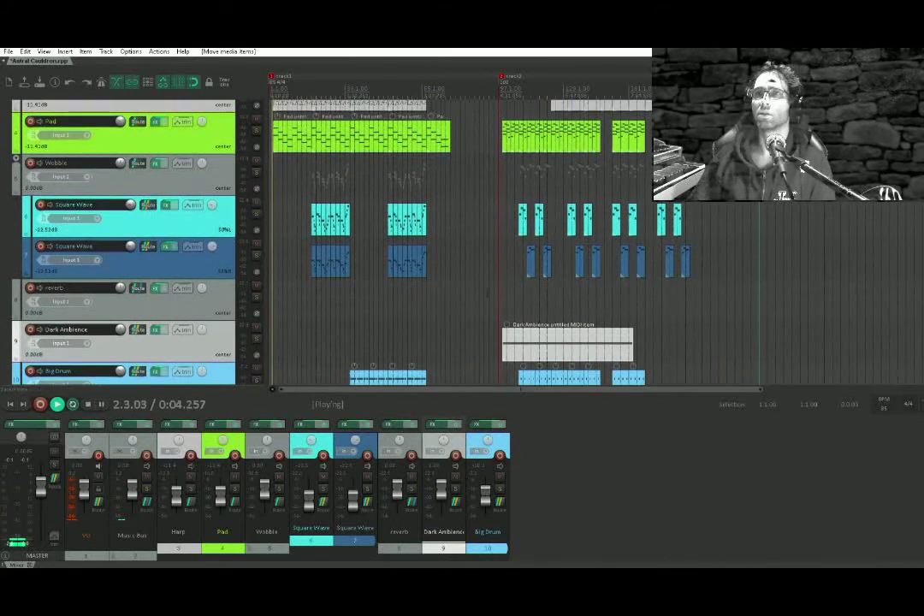
pyautogui.moveTo(490, 289); pyautogui.dragTo(496, 261)
pyautogui.click(539, 309)
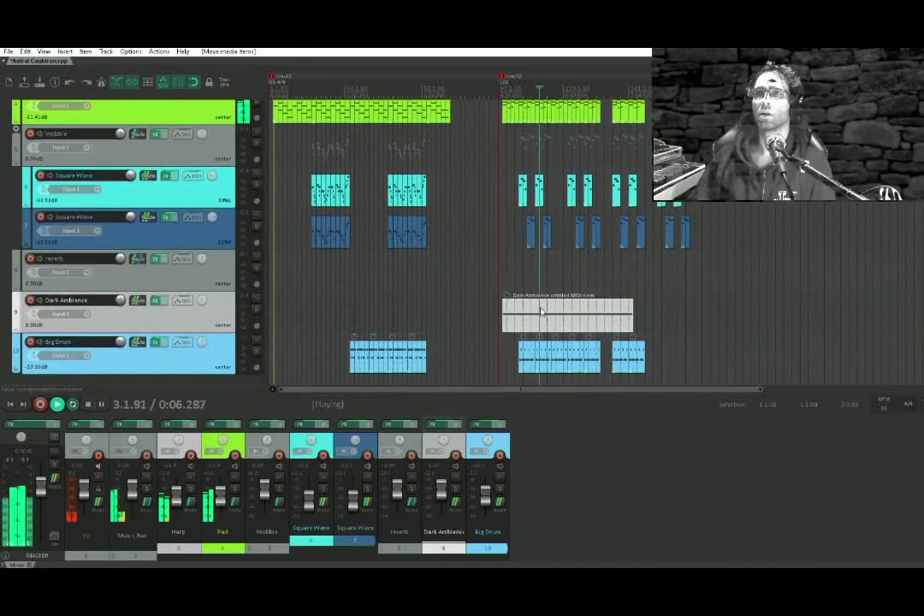
pyautogui.press('space')
pyautogui.moveTo(532, 312); pyautogui.dragTo(311, 313)
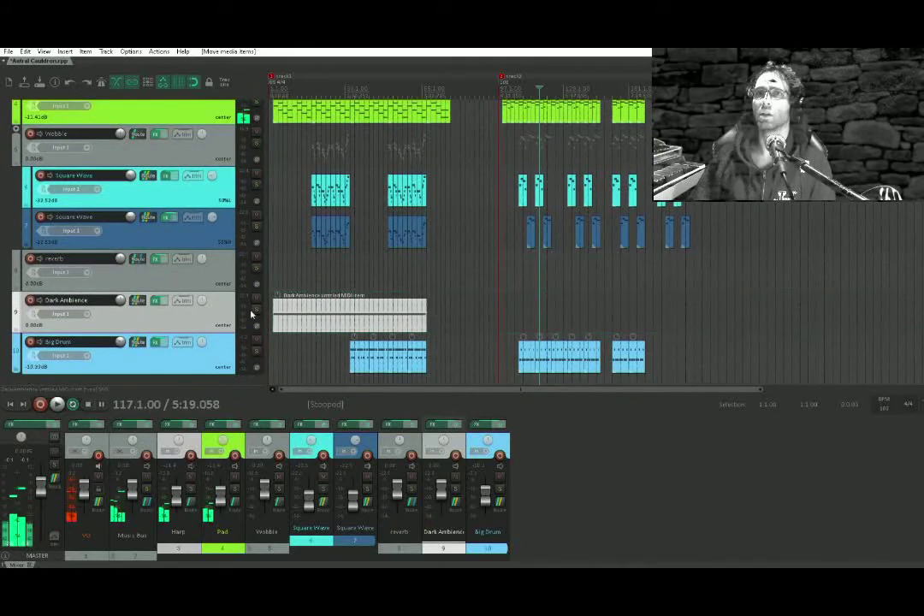
pyautogui.scroll(5, 289, 313)
pyautogui.hscroll(-2, 513, 313)
pyautogui.moveTo(592, 316); pyautogui.dragTo(560, 314)
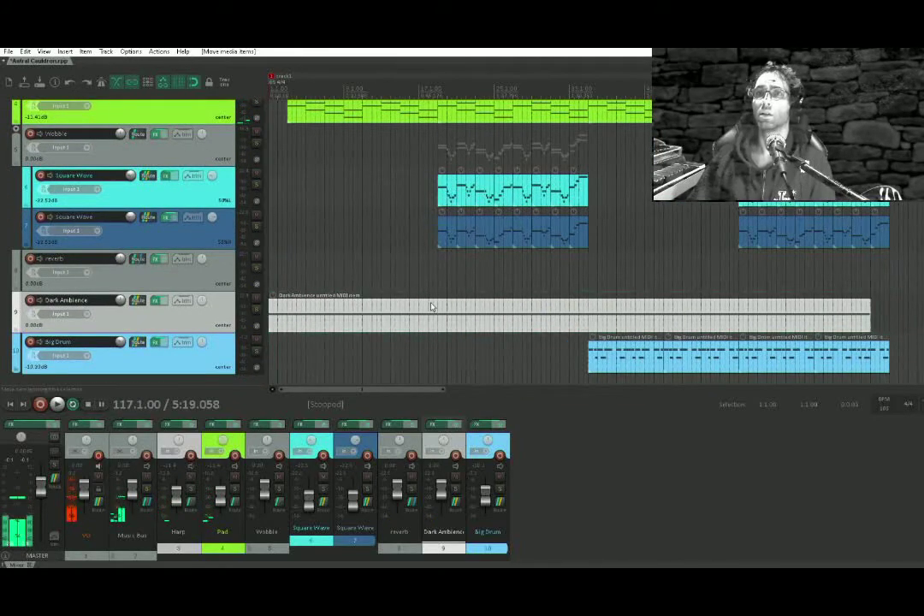
pyautogui.press('Home')
pyautogui.press('space')
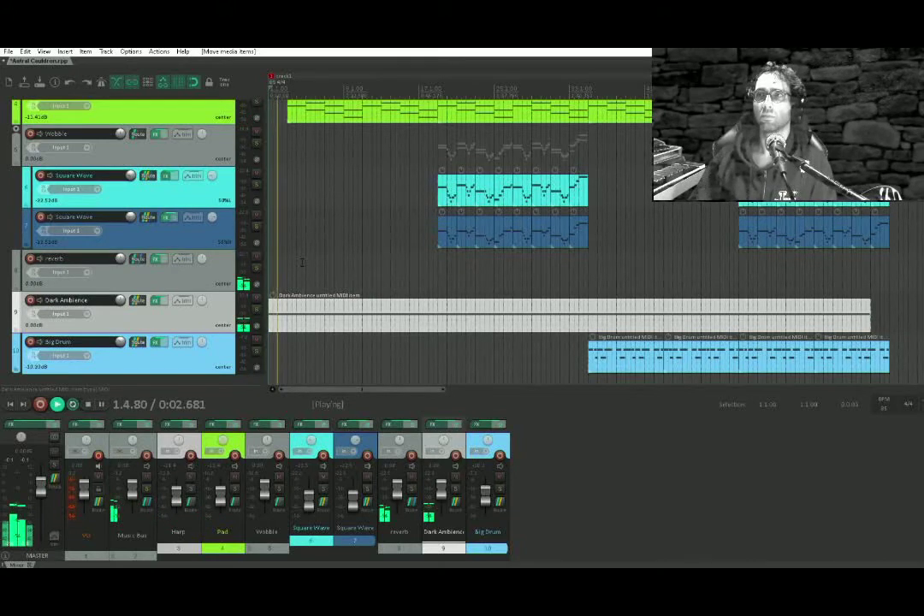
# Extend the Dark Ambience item past the end of the first Big Drum section and lengthen its D#1 note to the item's end.
pyautogui.scroll(-2, 693, 313)
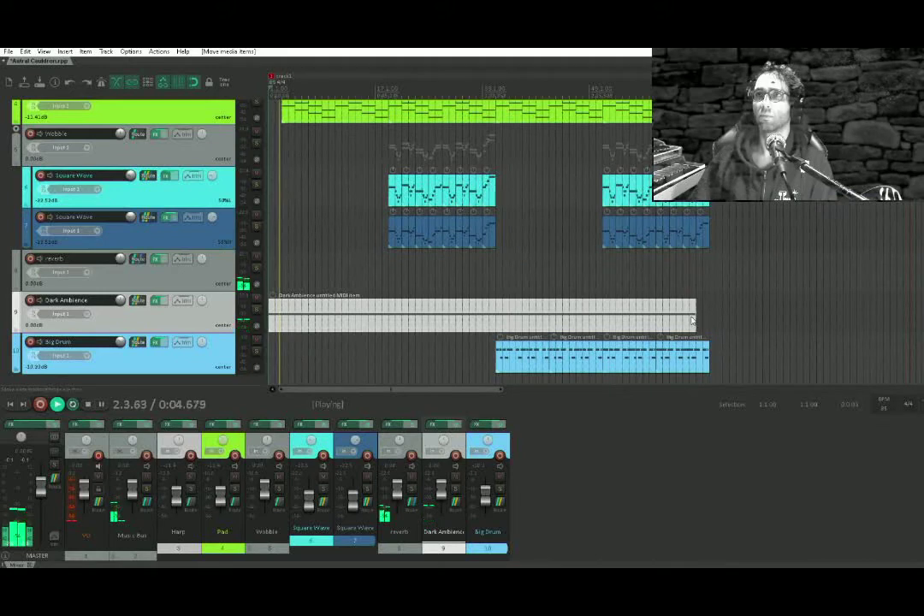
pyautogui.moveTo(693, 313); pyautogui.dragTo(773, 313)
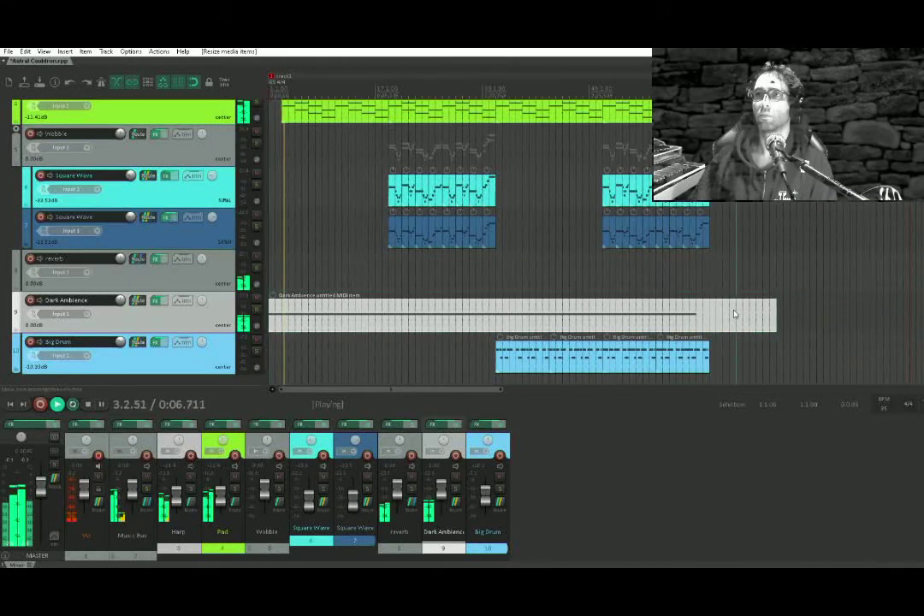
pyautogui.doubleClick(733, 313)
pyautogui.scroll(-3, 600, 368)
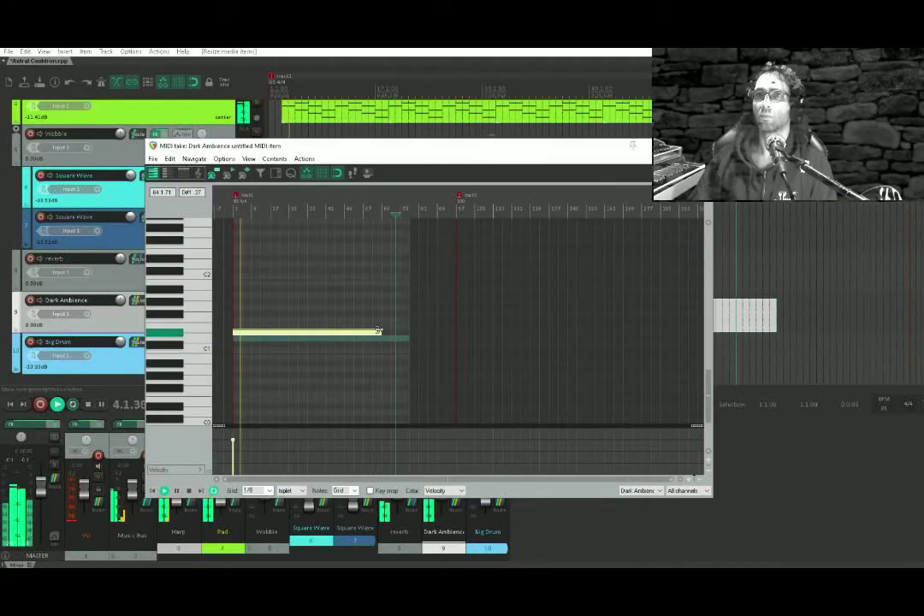
pyautogui.moveTo(379, 330); pyautogui.dragTo(407, 330)
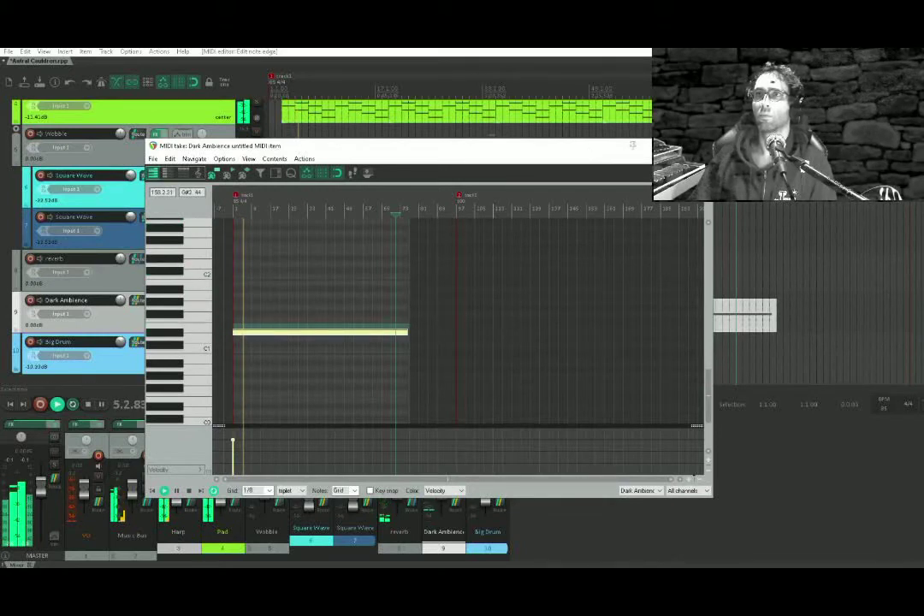
pyautogui.click(706, 145)
# Add ReaEQ after the Dark Ambience sampler and raise its band 1 high-pass frequency to 78.2 Hz.
pyautogui.click(157, 300)
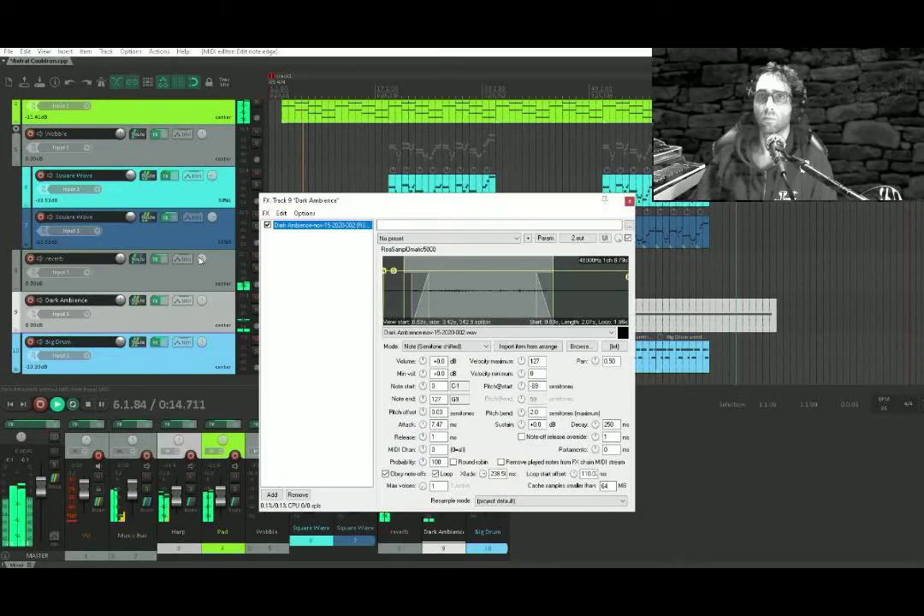
pyautogui.doubleClick(285, 309)
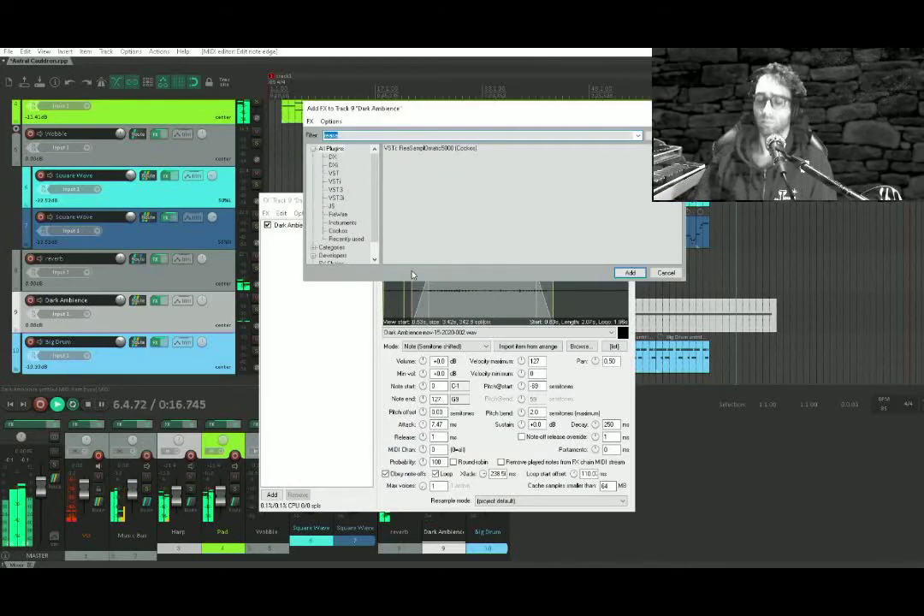
pyautogui.write('ree')
pyautogui.press('BackSpace')
pyautogui.write('aq')
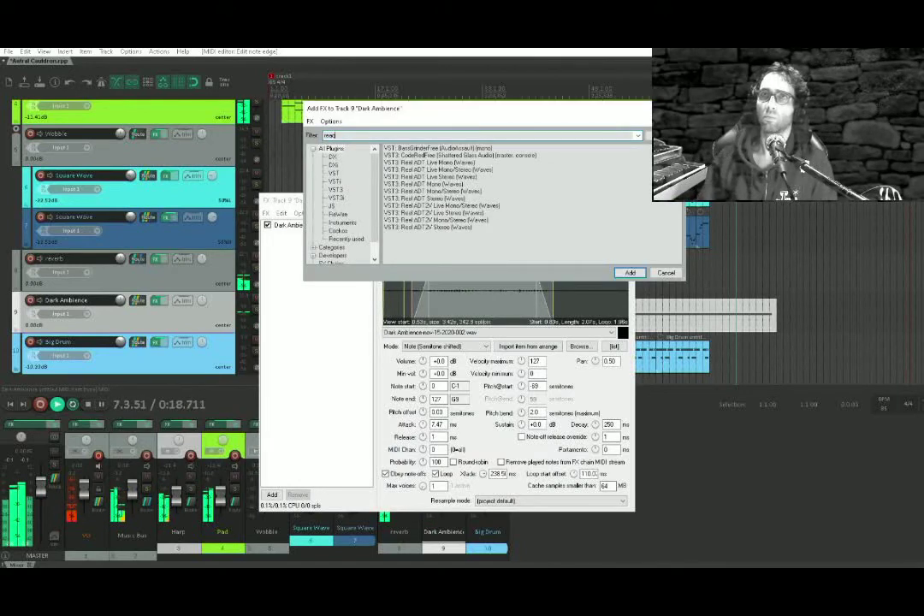
pyautogui.press('BackSpace')
pyautogui.write('eq')
pyautogui.press('Down')
pyautogui.press('Return')
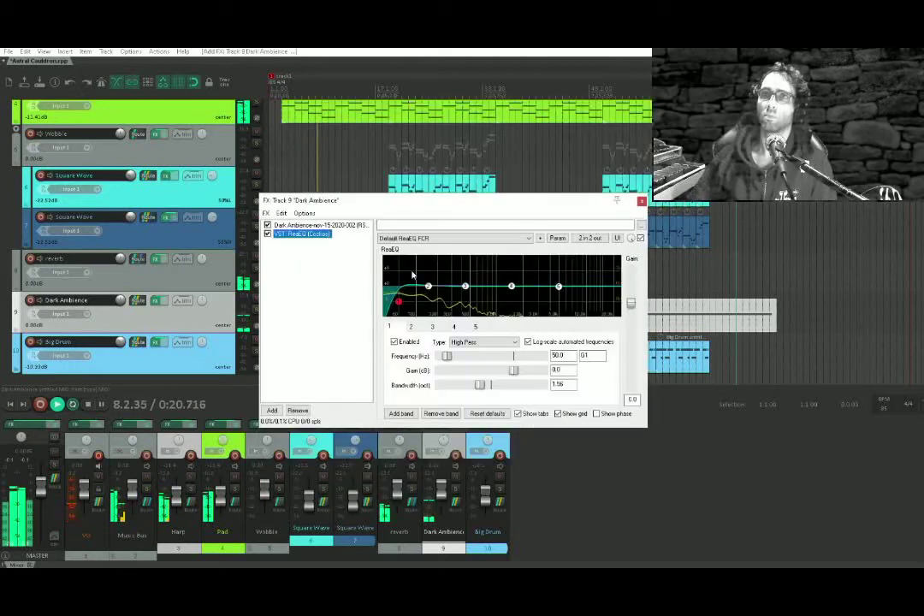
pyautogui.moveTo(398, 302); pyautogui.dragTo(412, 306)
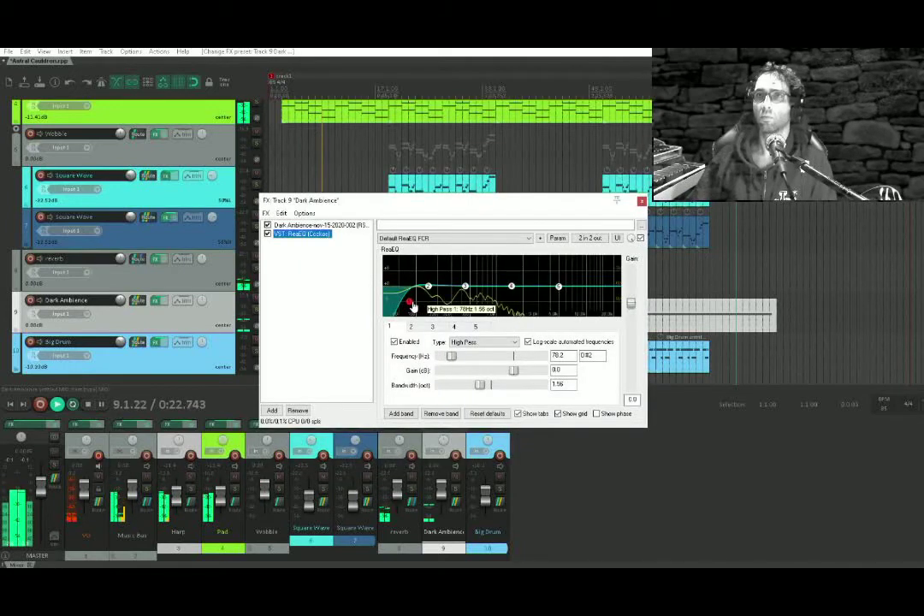
# Add the JS: Saturation effect after ReaEQ on Dark Ambience with its amount at 100%.
pyautogui.click(310, 289)
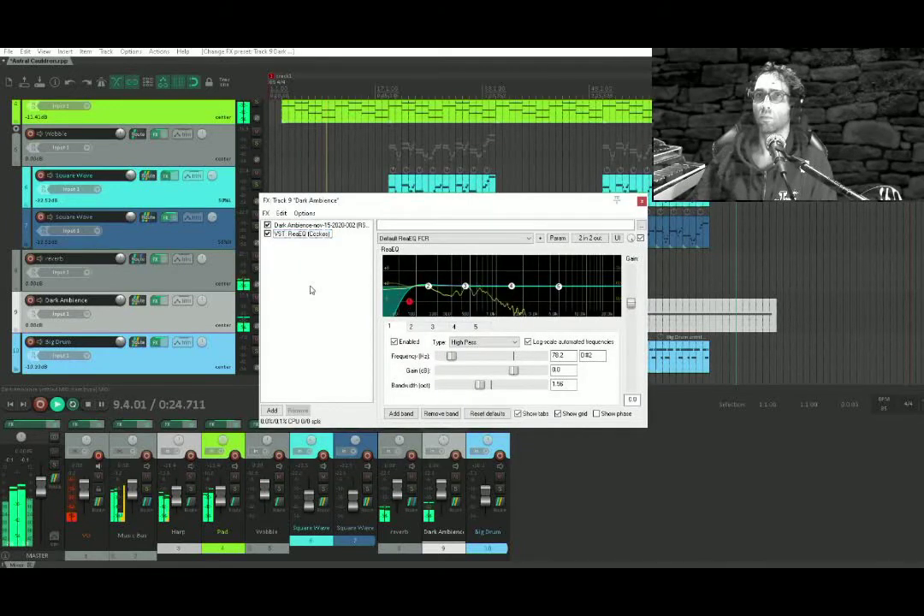
pyautogui.doubleClick(311, 289)
pyautogui.write('sat')
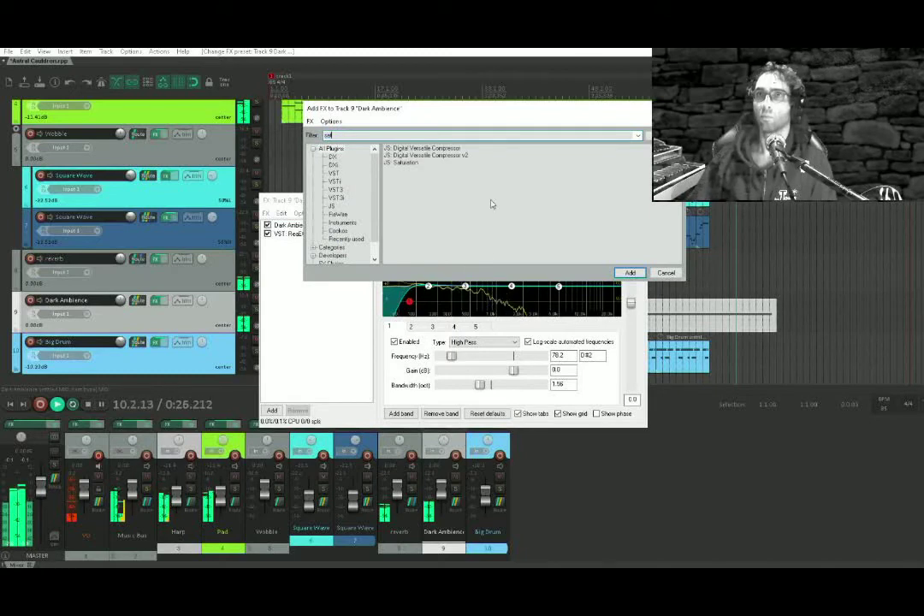
pyautogui.doubleClick(402, 162)
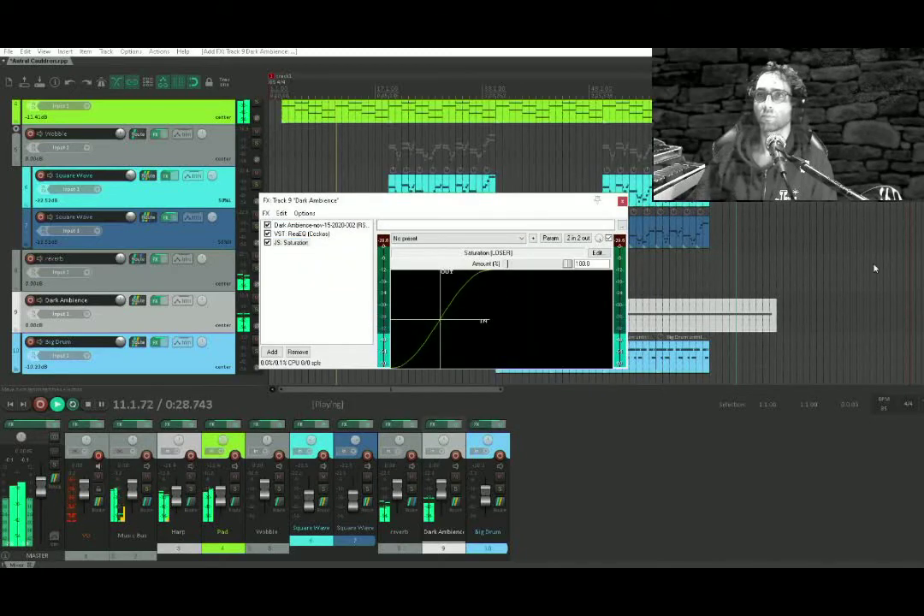
# Boost ReaEQ band 4 on Dark Ambience by 8.2 dB at about 2114 Hz and close the effects window.
pyautogui.click(304, 234)
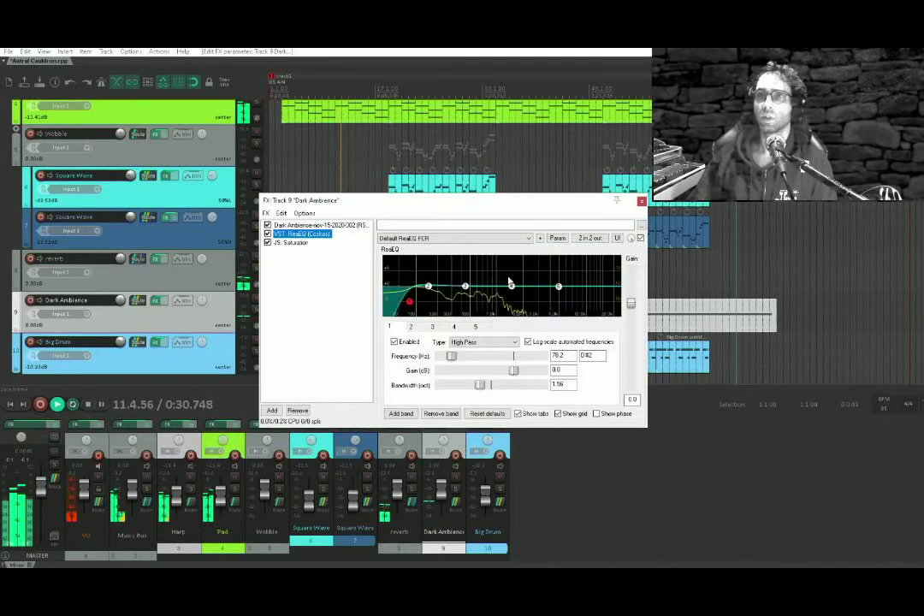
pyautogui.moveTo(511, 284); pyautogui.dragTo(525, 271)
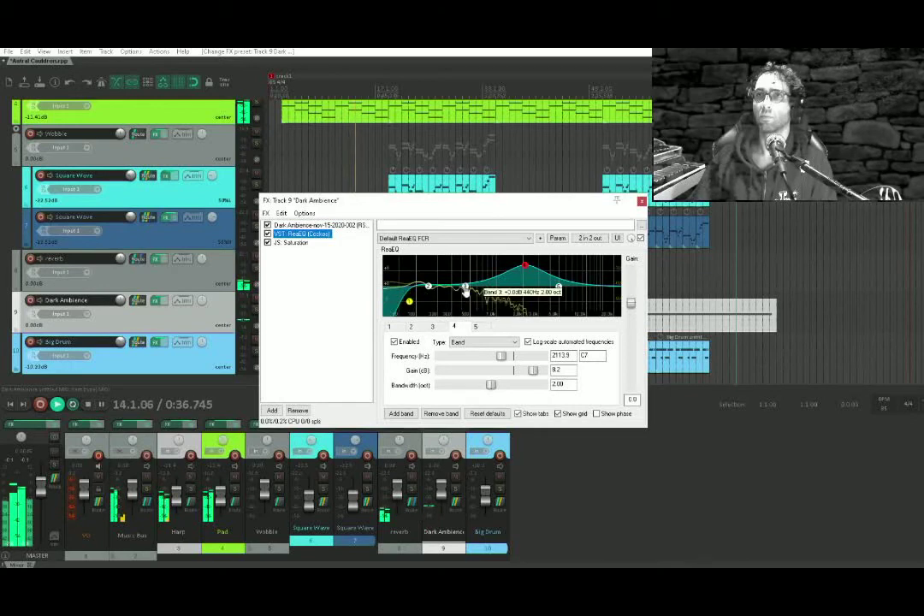
pyautogui.click(465, 288)
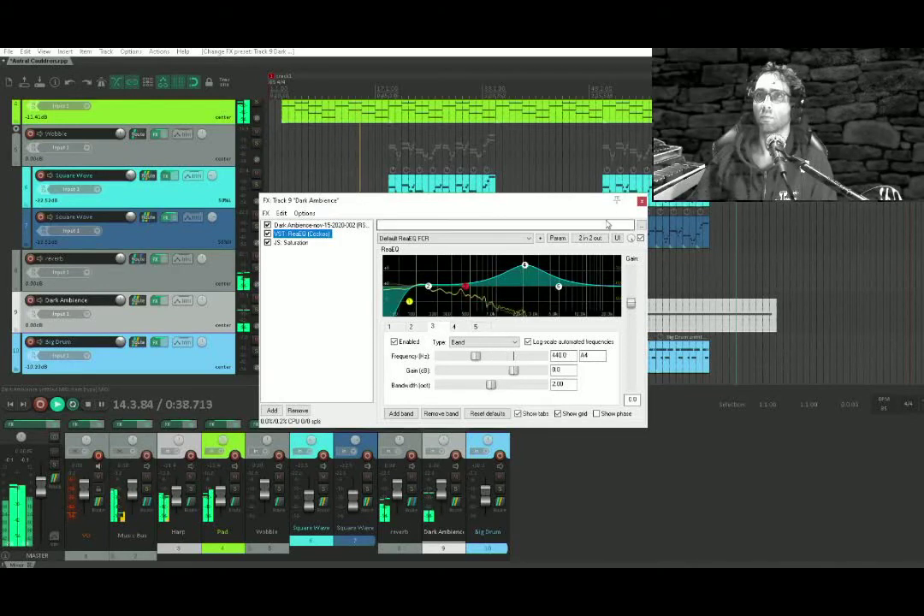
pyautogui.click(642, 201)
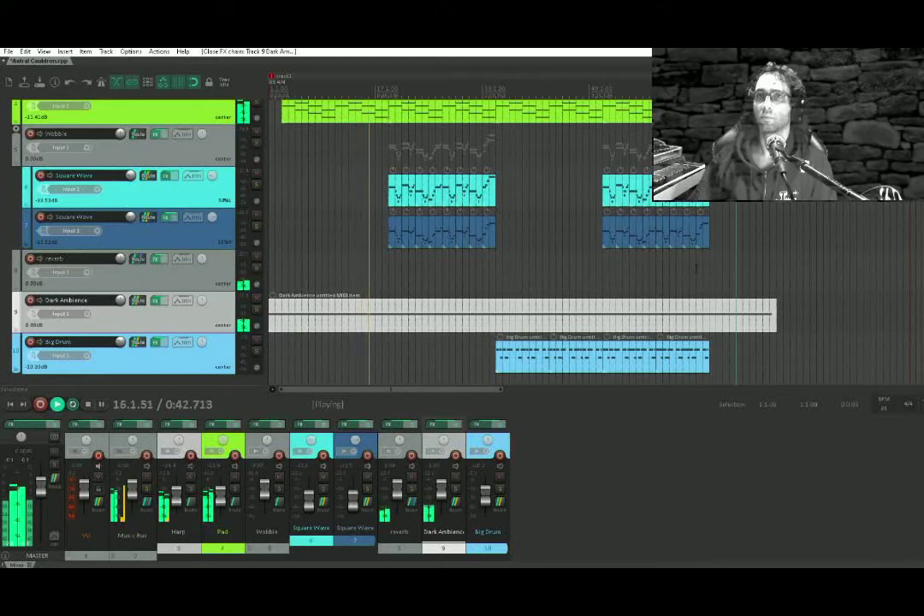
# Stop playback, copy the Dark Ambience item to the start of the track2 section and raise the copy's note to A#1.
pyautogui.scroll(-4, 651, 260)
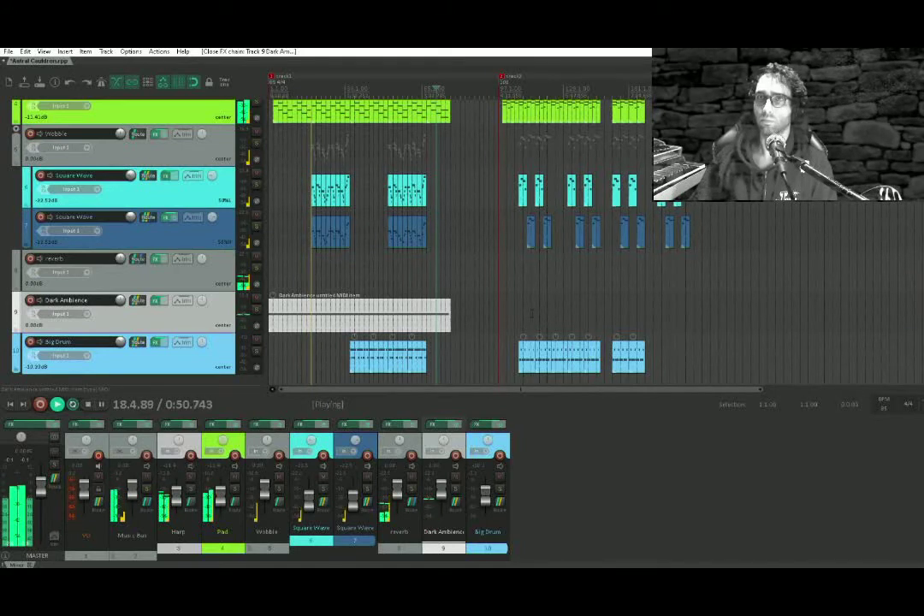
pyautogui.press('space')
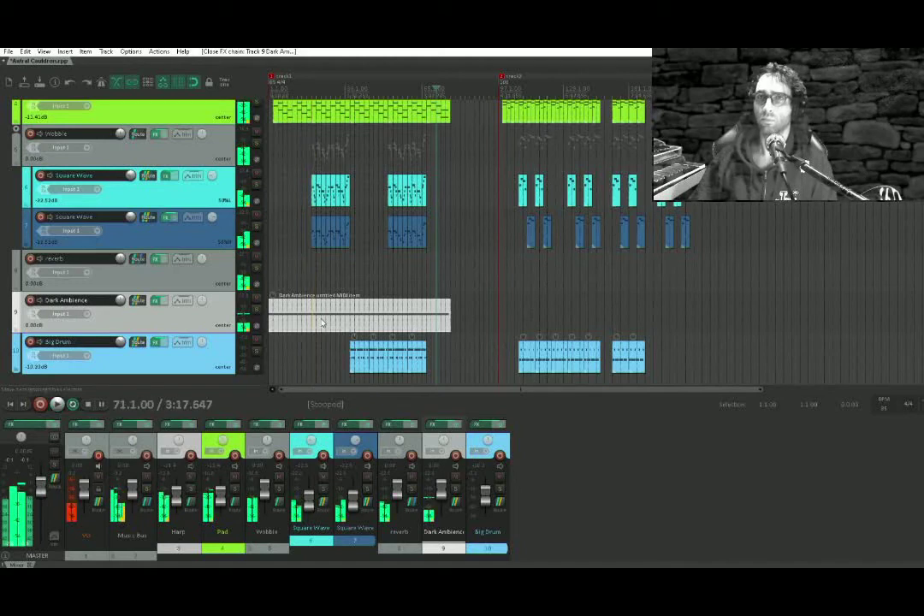
pyautogui.moveTo(322, 322); pyautogui.dragTo(553, 310)
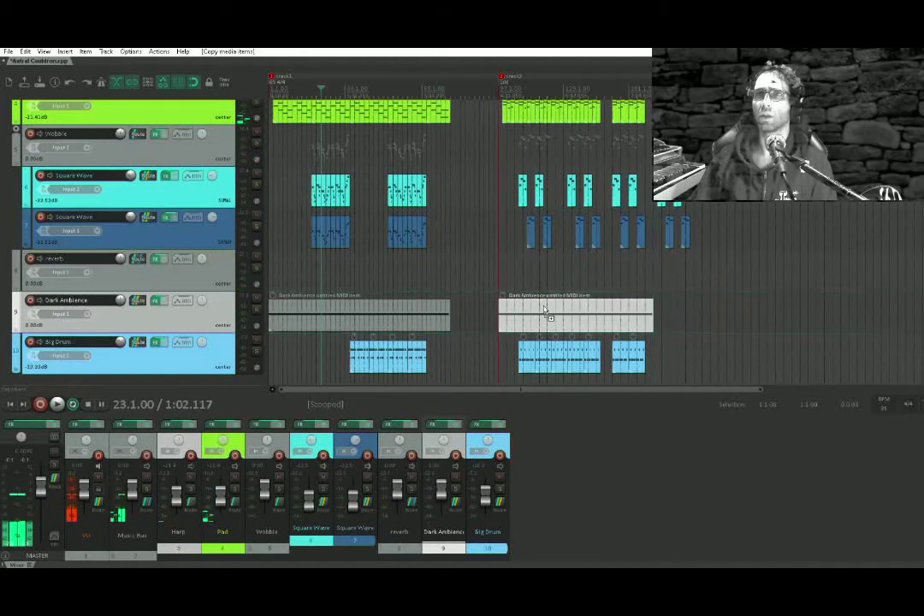
pyautogui.doubleClick(532, 313)
pyautogui.moveTo(405, 357); pyautogui.dragTo(465, 369)
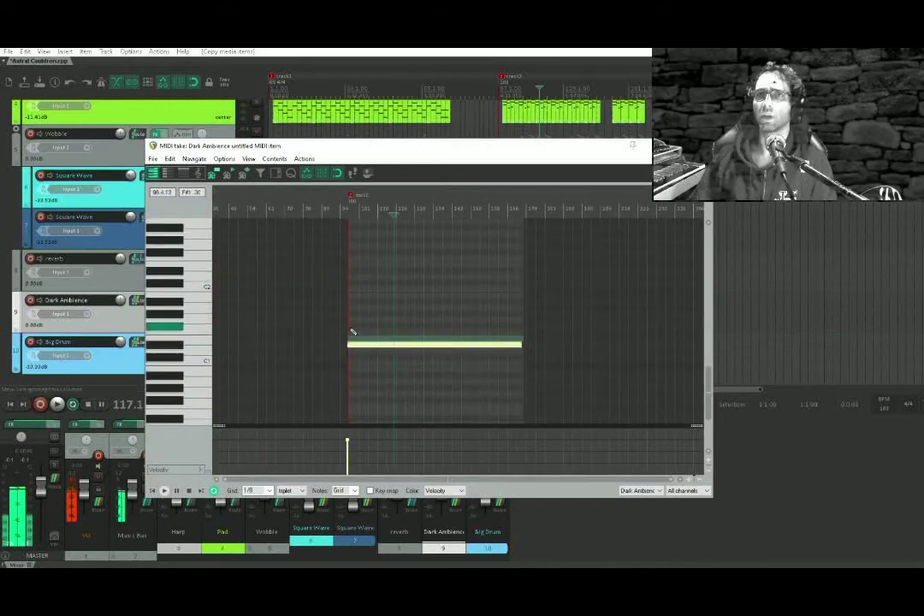
pyautogui.moveTo(363, 345); pyautogui.dragTo(923, 331)
pyautogui.scroll(6, 359, 307)
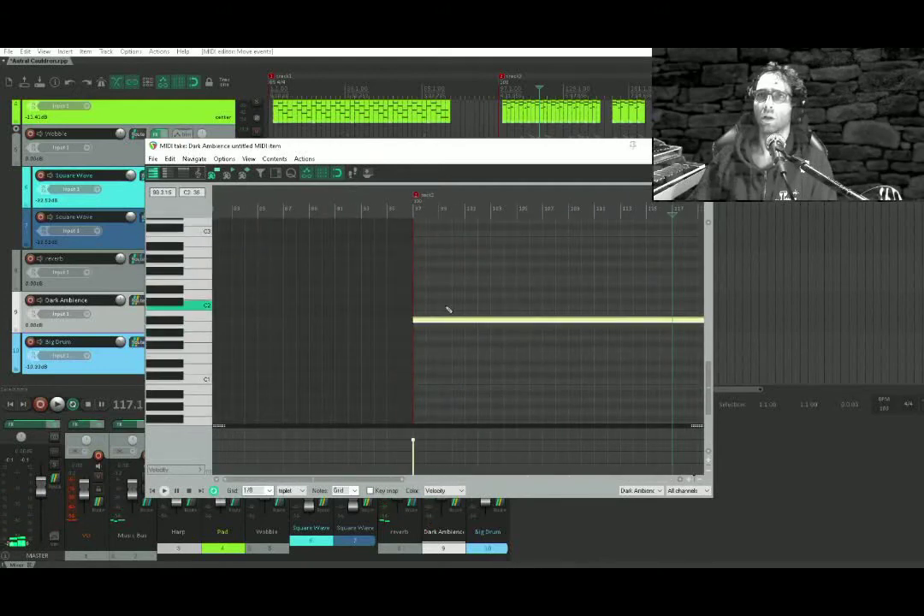
pyautogui.click(700, 145)
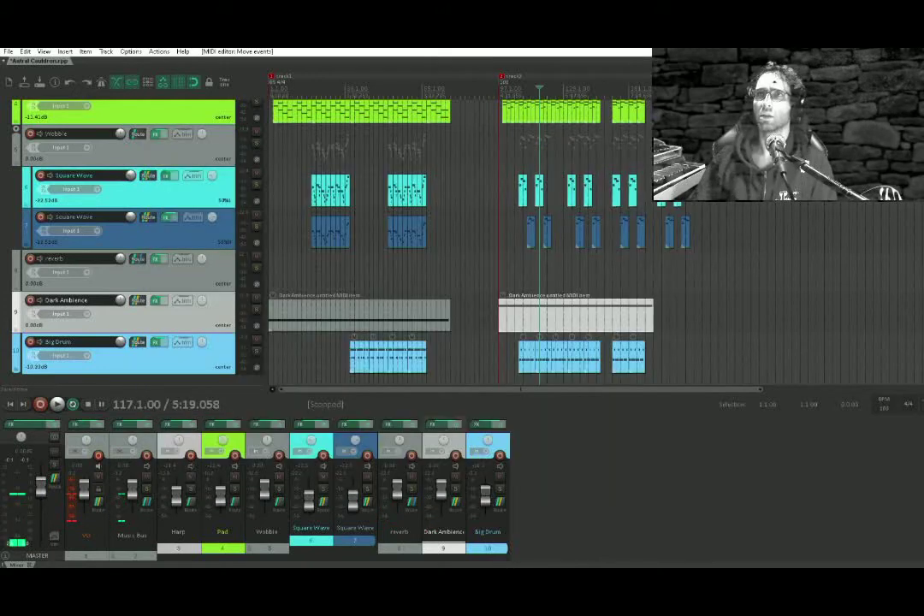
# Play from the start of the track2 section and check the ReaEQ settings on Dark Ambience.
pyautogui.click(501, 267)
pyautogui.press('space')
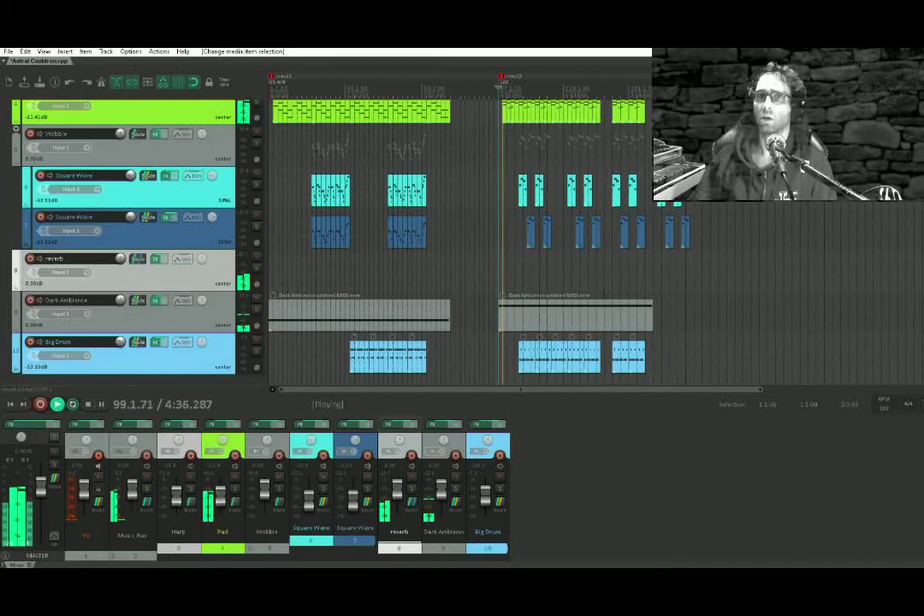
pyautogui.click(157, 302)
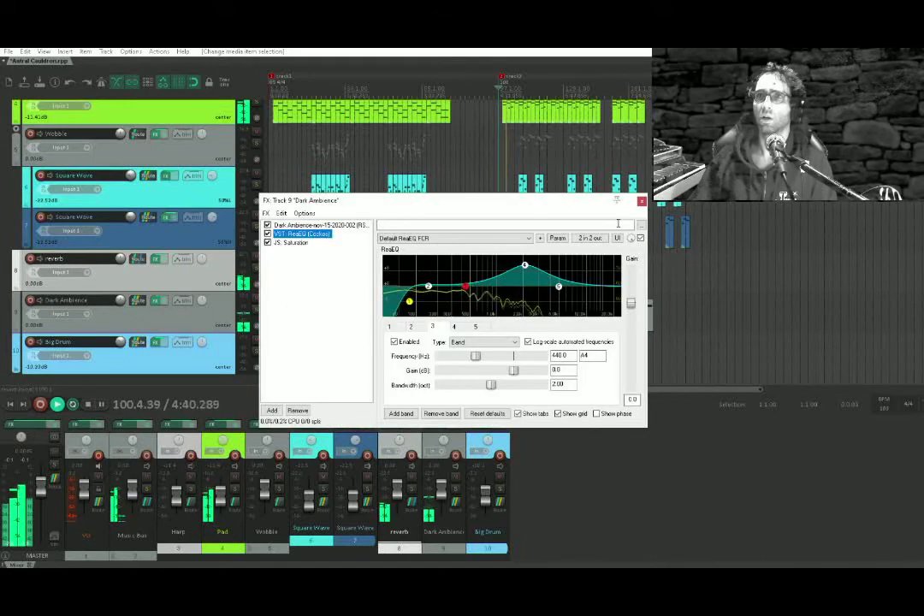
pyautogui.click(641, 202)
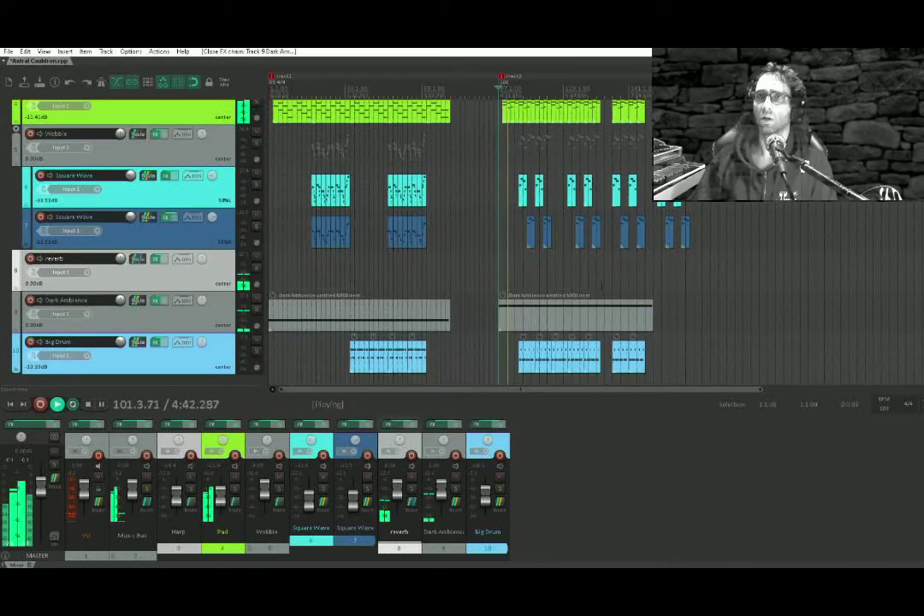
# Raise the note in the track2 section's Dark Ambience item to G2 and close the MIDI editor.
pyautogui.doubleClick(509, 317)
pyautogui.moveTo(336, 329); pyautogui.dragTo(459, 339)
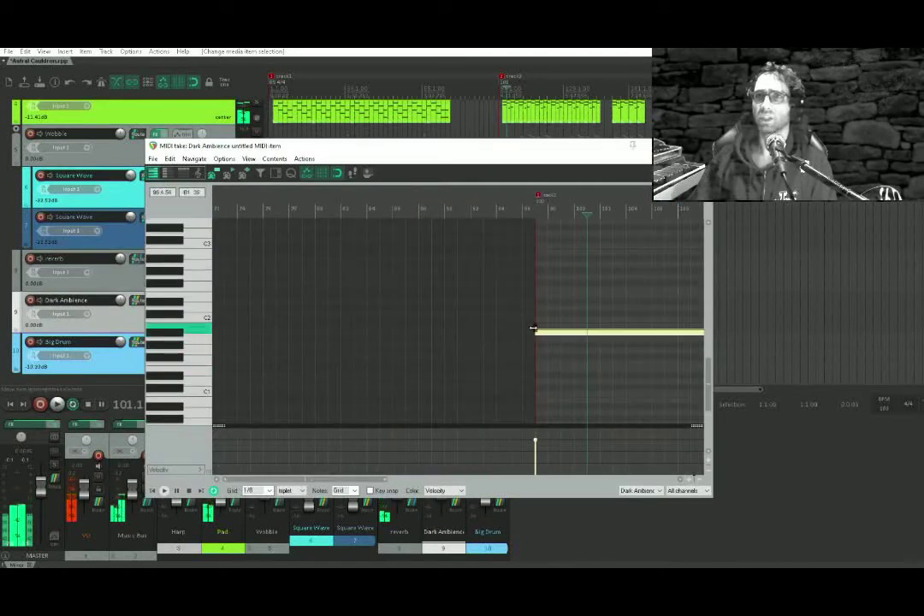
pyautogui.moveTo(555, 338); pyautogui.dragTo(559, 282)
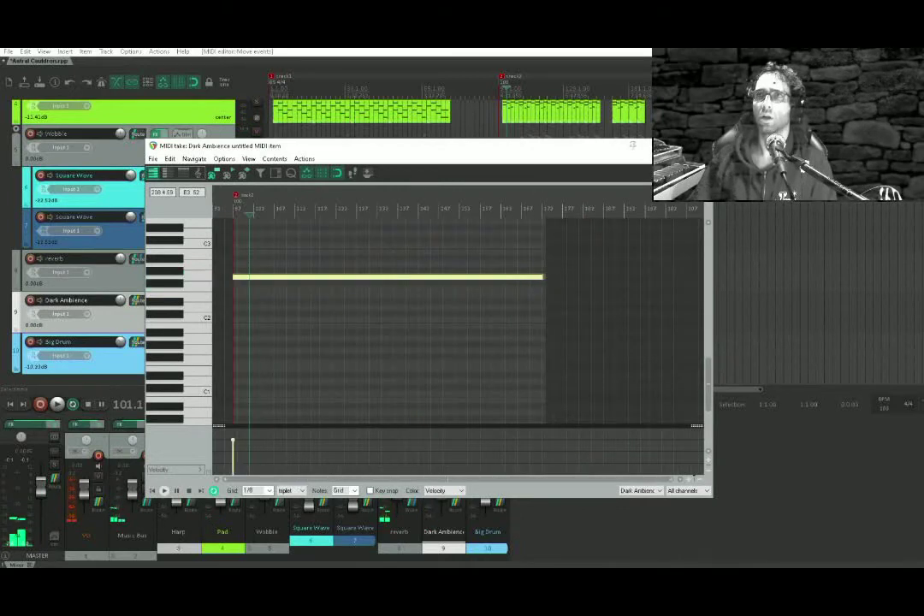
pyautogui.click(701, 146)
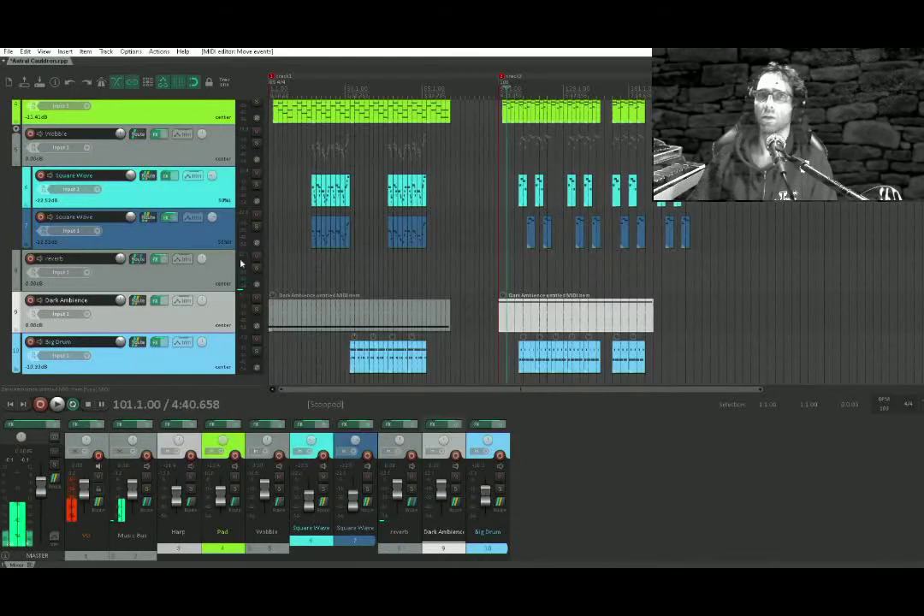
# Disable ReaEQ band 4 on Dark Ambience, audition from bar 101, close the effects window and stop playback.
pyautogui.click(158, 301)
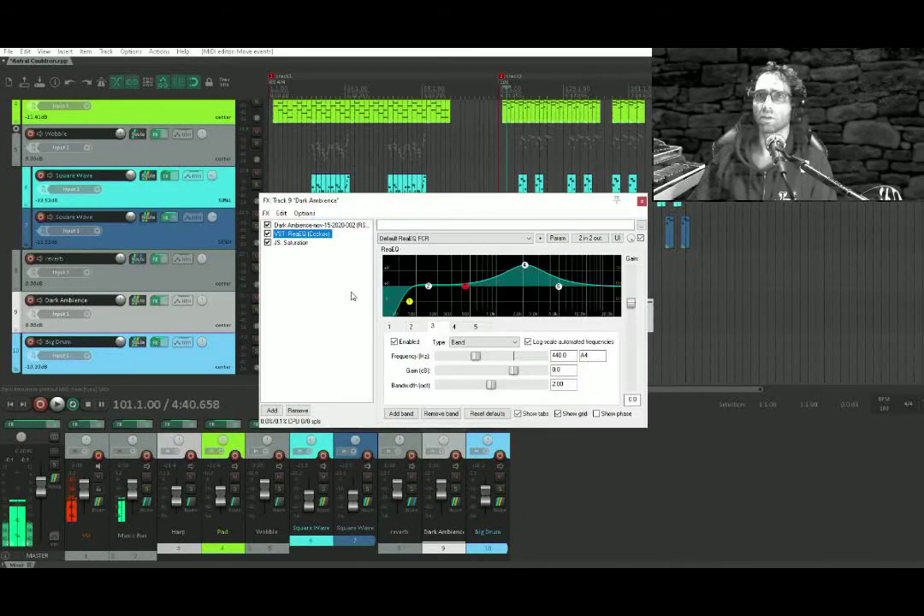
pyautogui.doubleClick(523, 267)
pyautogui.press('space')
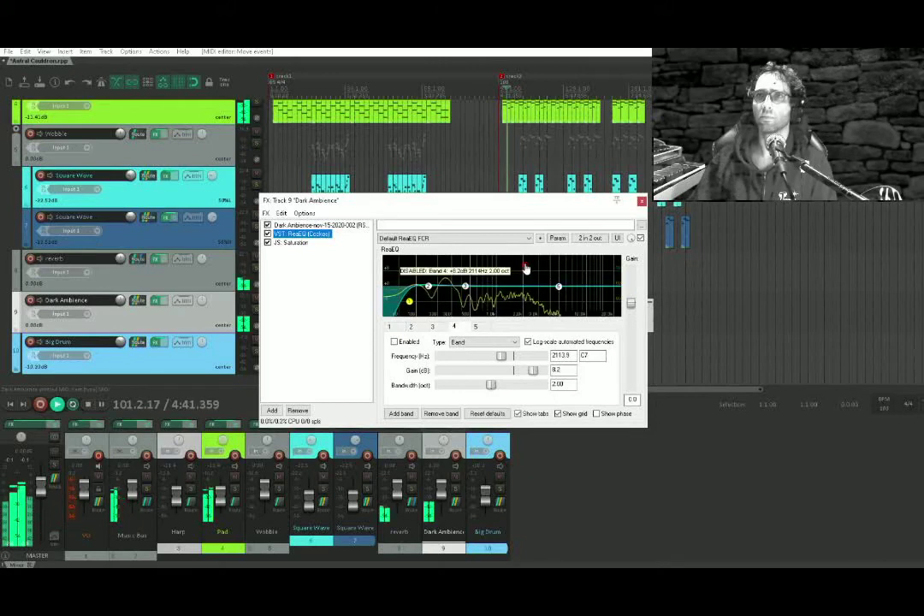
pyautogui.click(641, 201)
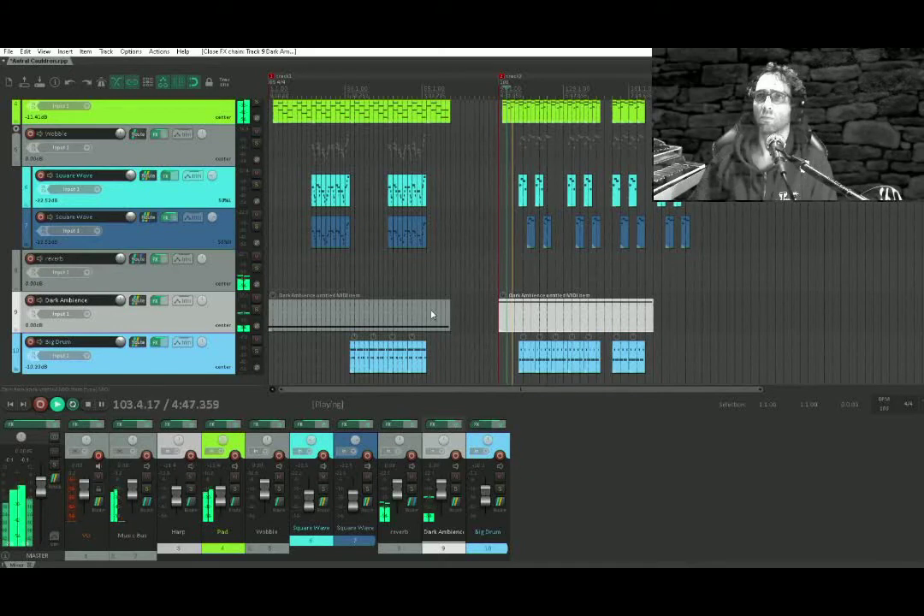
pyautogui.press('space')
# Delete the copied Dark Ambience item in the track2 section and raise the first section item's note an octave to D#2.
pyautogui.click(526, 313)
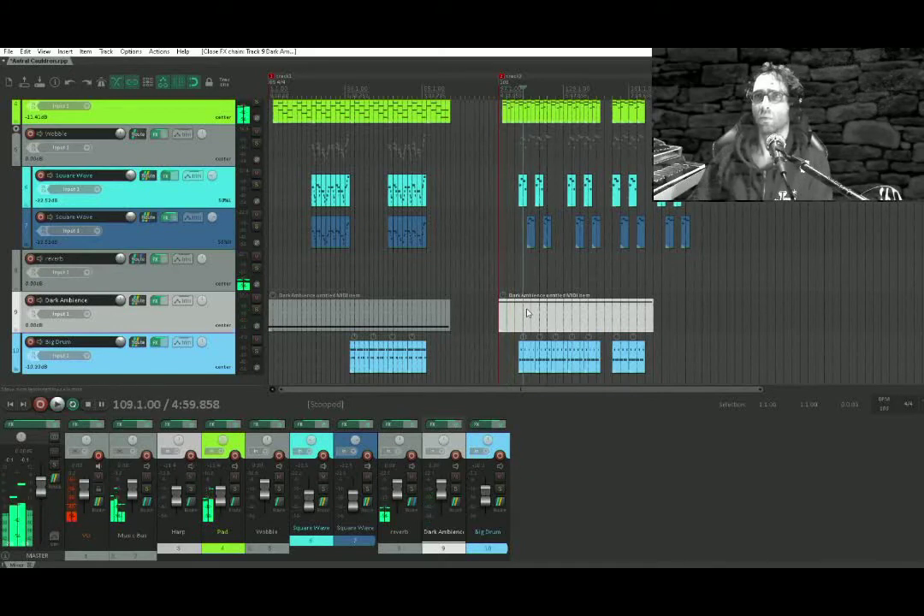
pyautogui.doubleClick(527, 313)
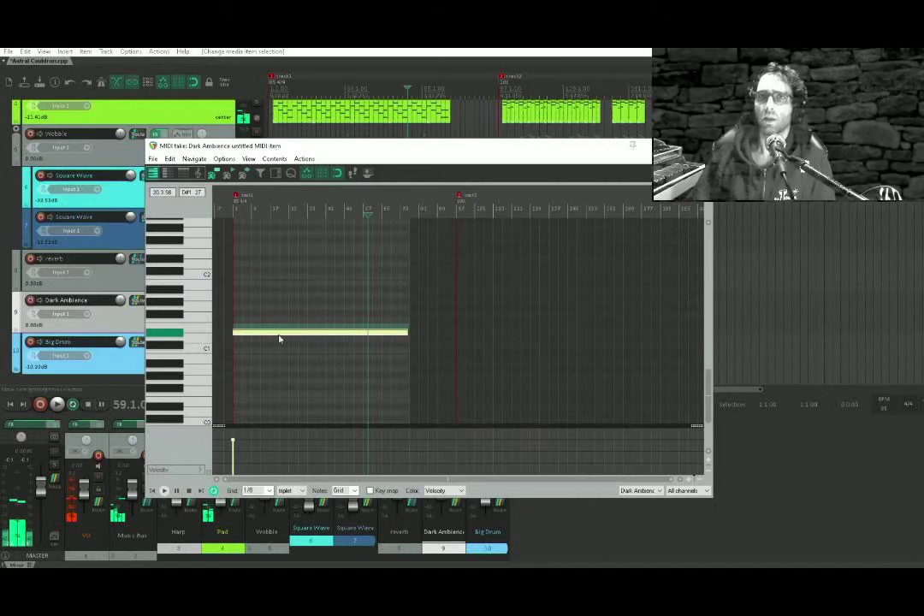
pyautogui.moveTo(278, 330); pyautogui.dragTo(286, 261)
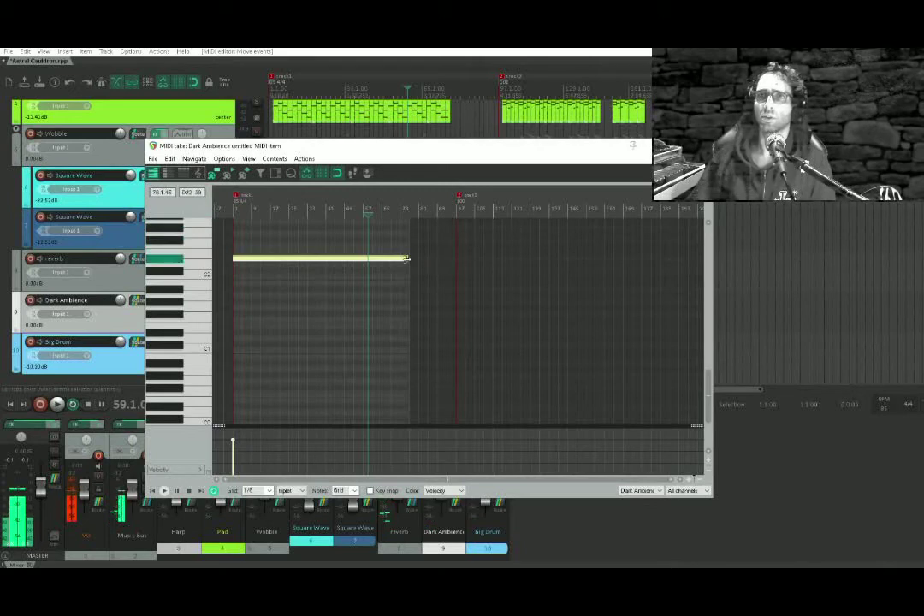
pyautogui.press('Escape')
pyautogui.click(529, 280)
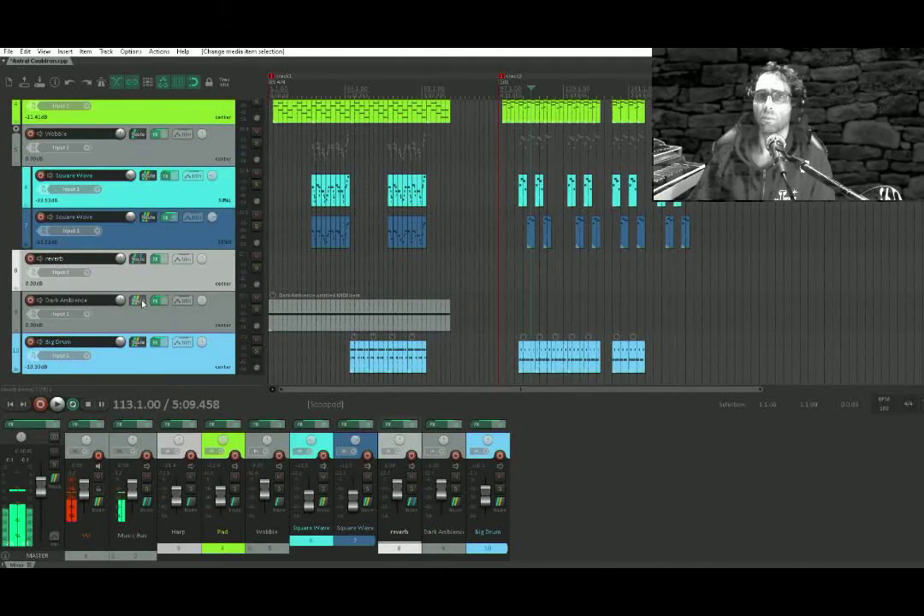
# Insert a new track below Dark Ambience and name it Dark Ambience 2.
pyautogui.click(156, 319)
pyautogui.hotkey('ctrl', 't')
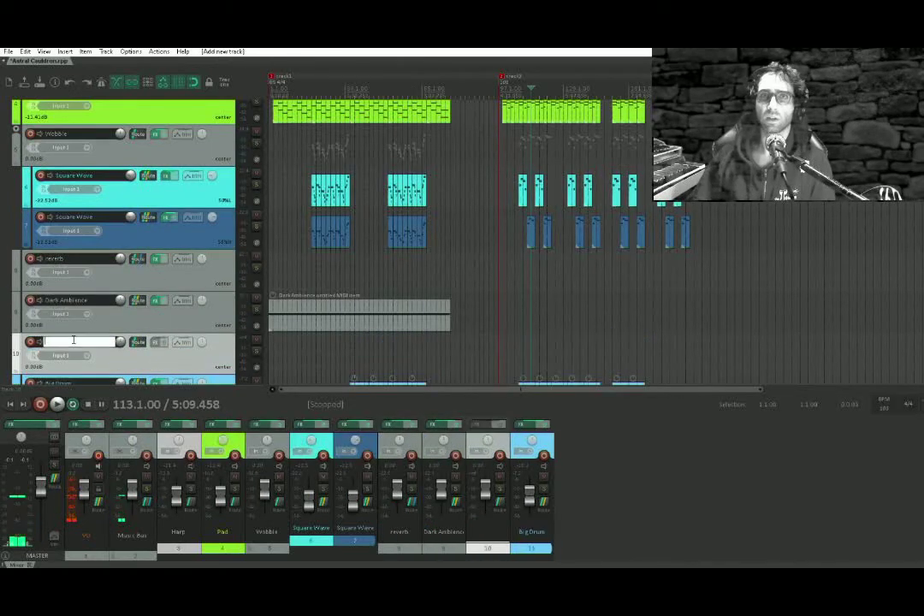
pyautogui.write('Dark Ambienc')
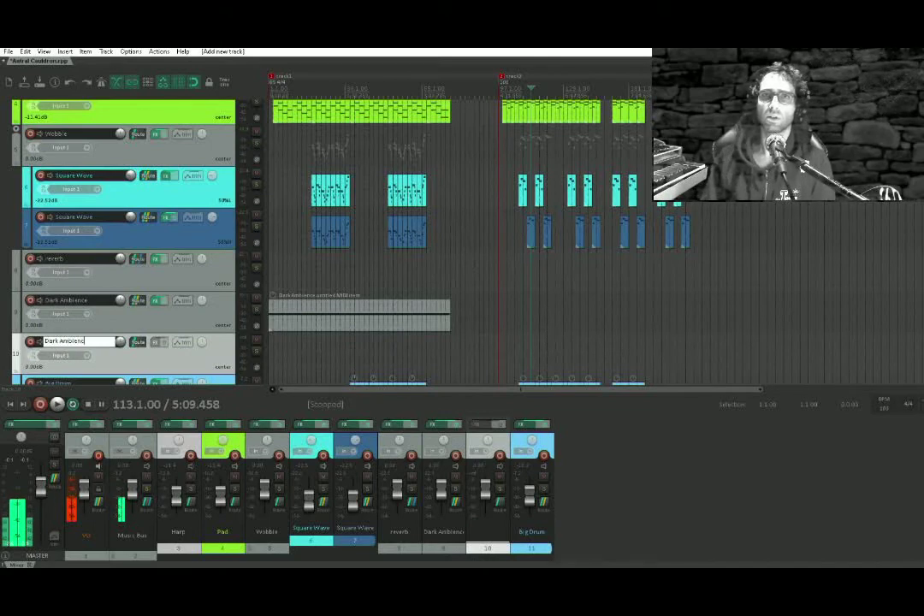
pyautogui.write('e 2')
pyautogui.press('Return')
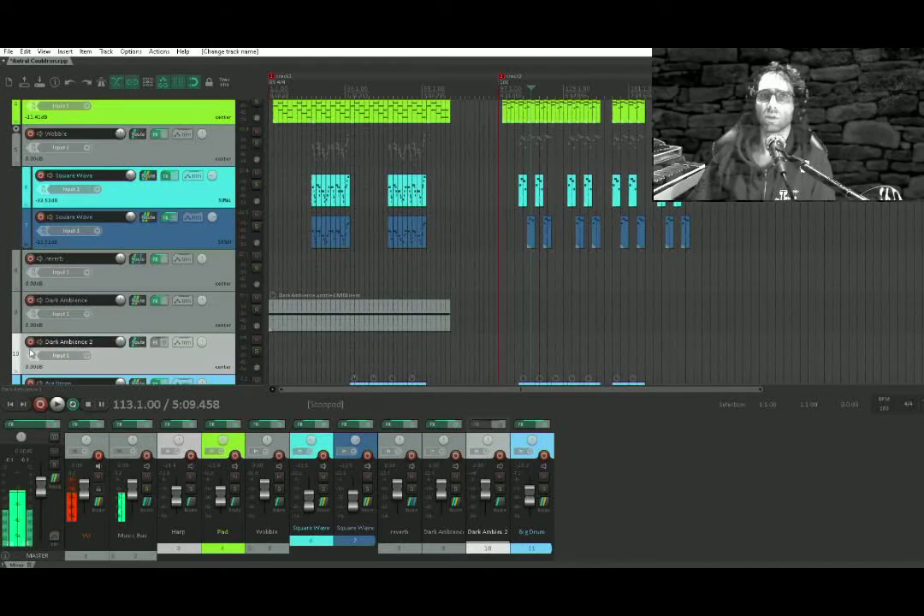
# Arm Dark Ambience 2, record a short audio sample in the empty area from bar 213, and disarm the track.
pyautogui.click(30, 342)
pyautogui.click(718, 325)
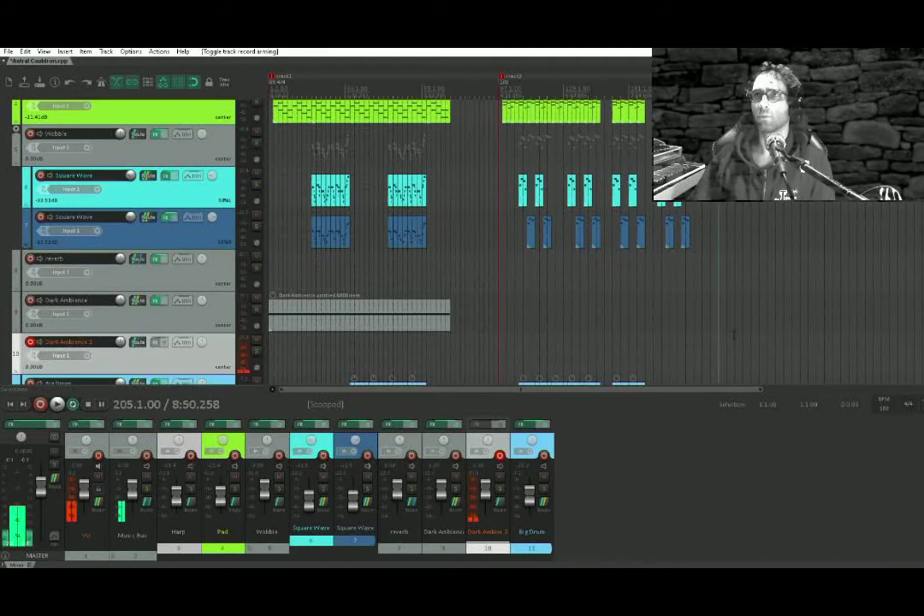
pyautogui.click(734, 335)
pyautogui.hotkey('ctrl', 'r')
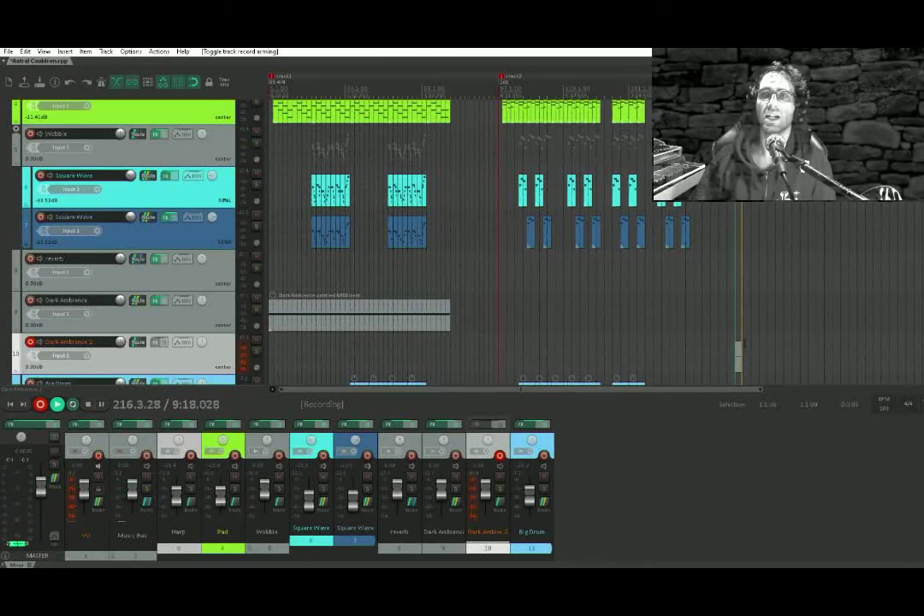
pyautogui.press('space')
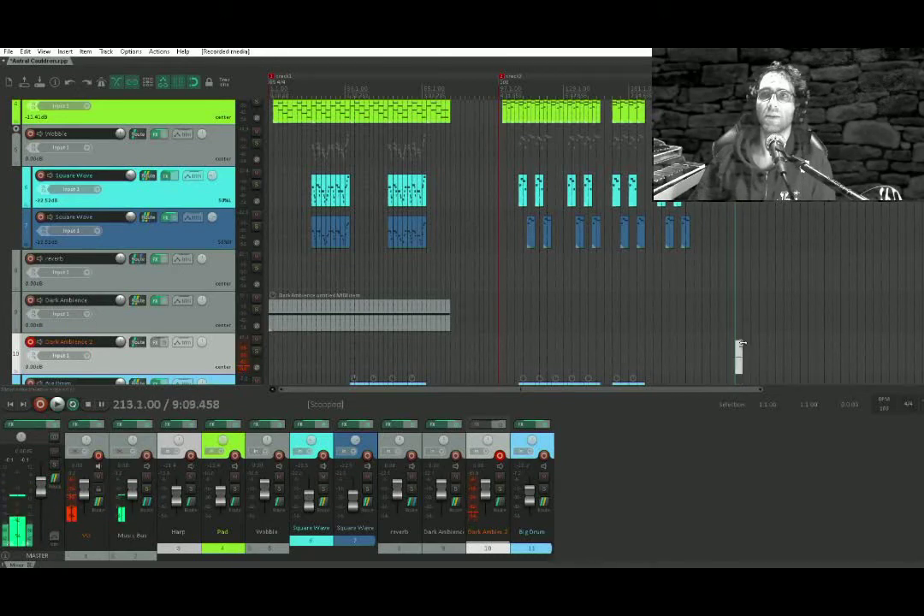
pyautogui.click(29, 342)
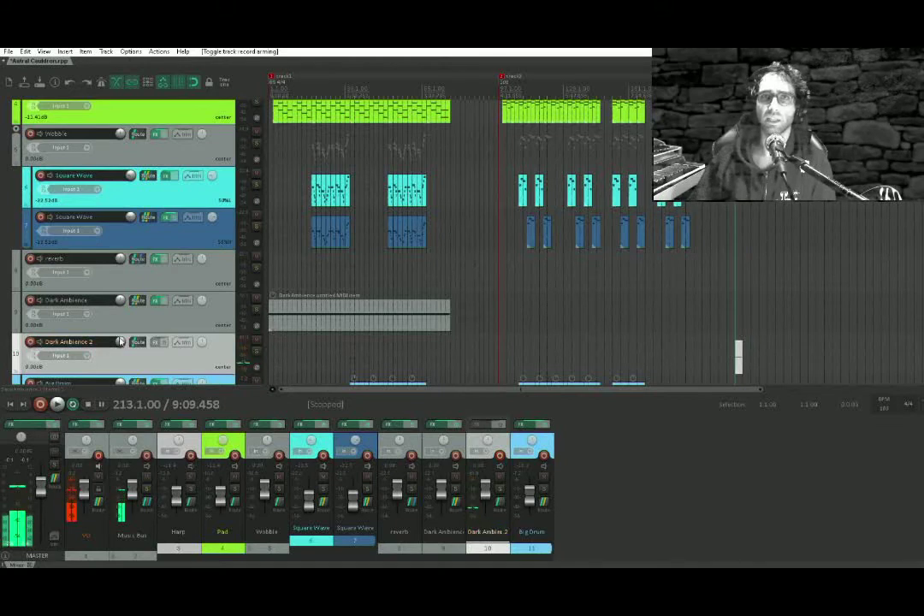
# Add ReaSamplOmatic5000 to Dark Ambience 2, import the recorded item as its sample, and delete the item from the arrangement.
pyautogui.click(155, 343)
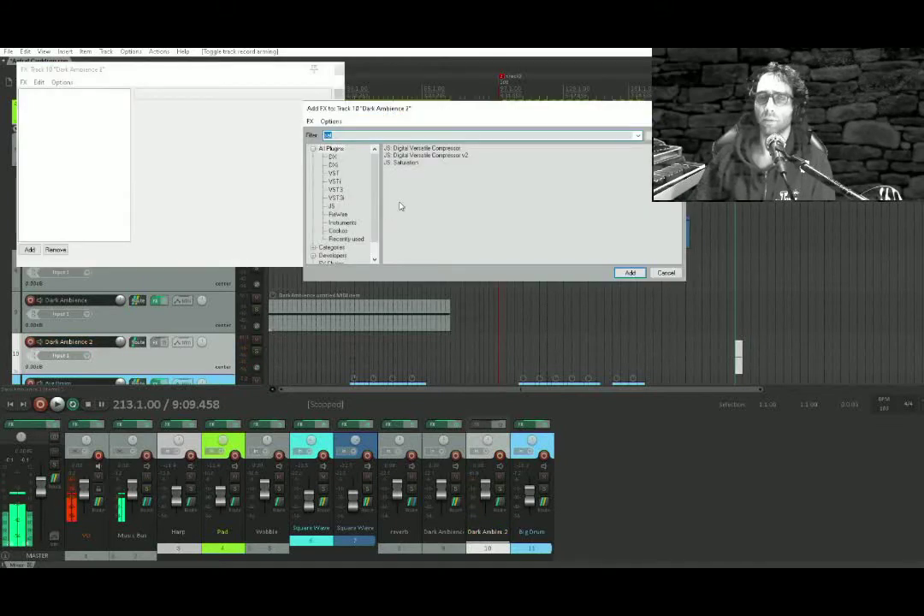
pyautogui.write('reasam')
pyautogui.doubleClick(415, 150)
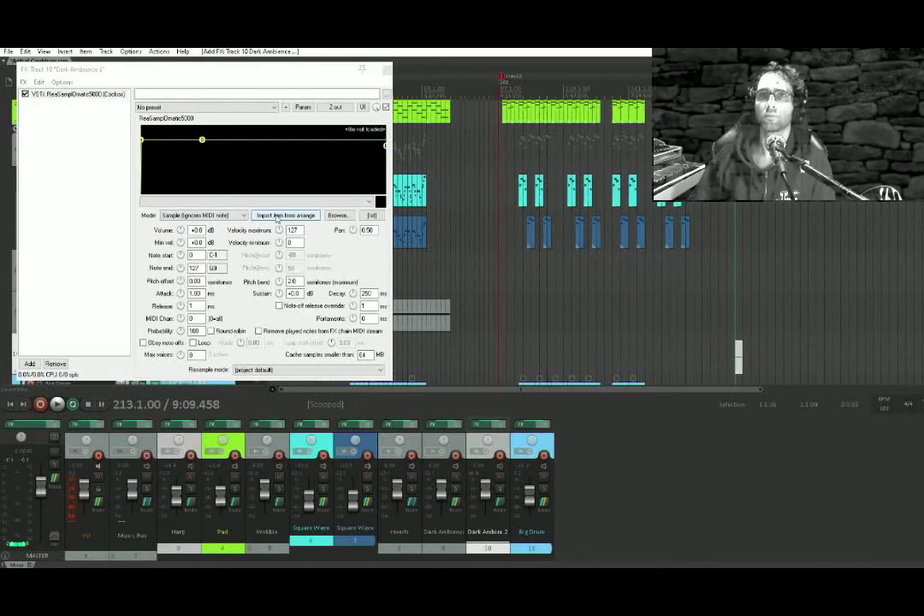
pyautogui.click(276, 217)
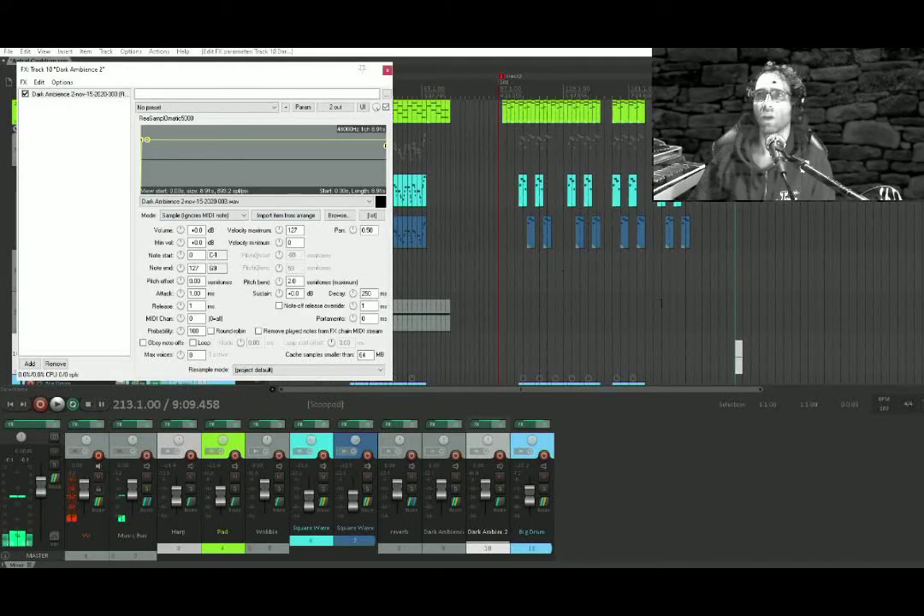
pyautogui.press('Delete')
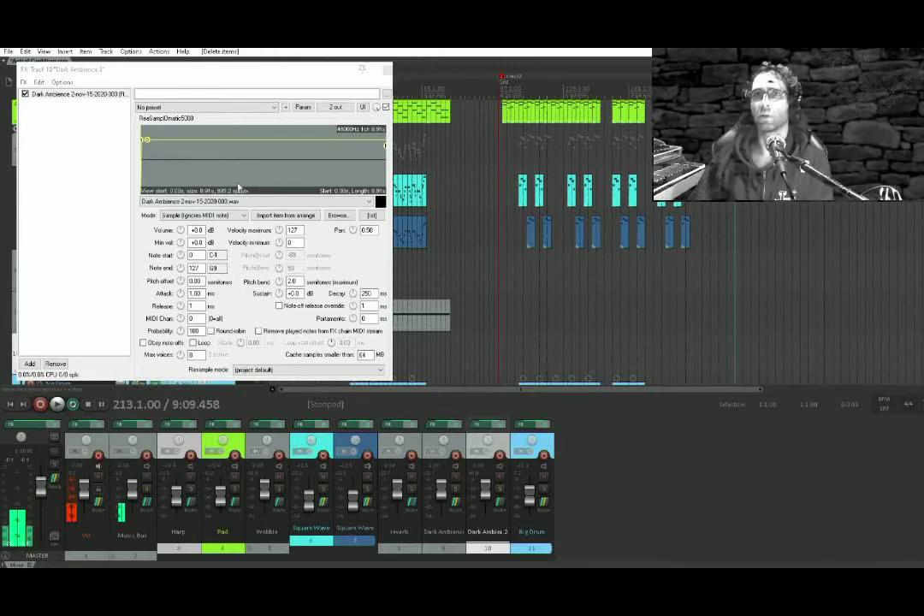
# Copy the Dark Ambience item to the start of the track2 section and lengthen it past the last Square Wave item.
pyautogui.click(423, 325)
pyautogui.moveTo(423, 324); pyautogui.dragTo(711, 321)
pyautogui.scroll(2, 686, 259)
pyautogui.scroll(-2, 687, 259)
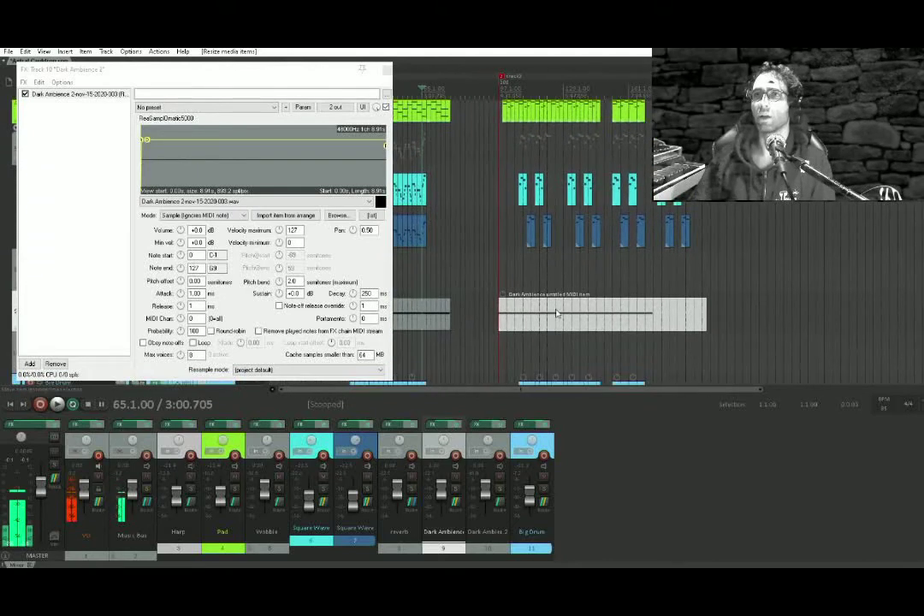
# Stretch the note in the track2 section's Dark Ambience item to the full item length and close the MIDI editor.
pyautogui.doubleClick(539, 318)
pyautogui.scroll(-3, 538, 320)
pyautogui.moveTo(304, 257); pyautogui.dragTo(331, 257)
pyautogui.click(423, 229)
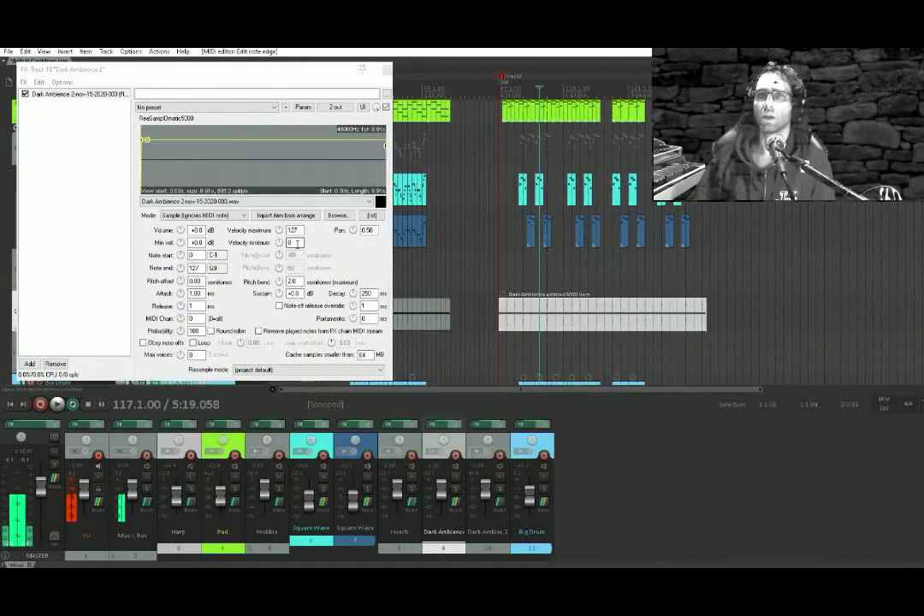
# Audition the Dark Ambience drone briefly at the start of the track2 section and at the project start.
pyautogui.click(496, 272)
pyautogui.press('space')
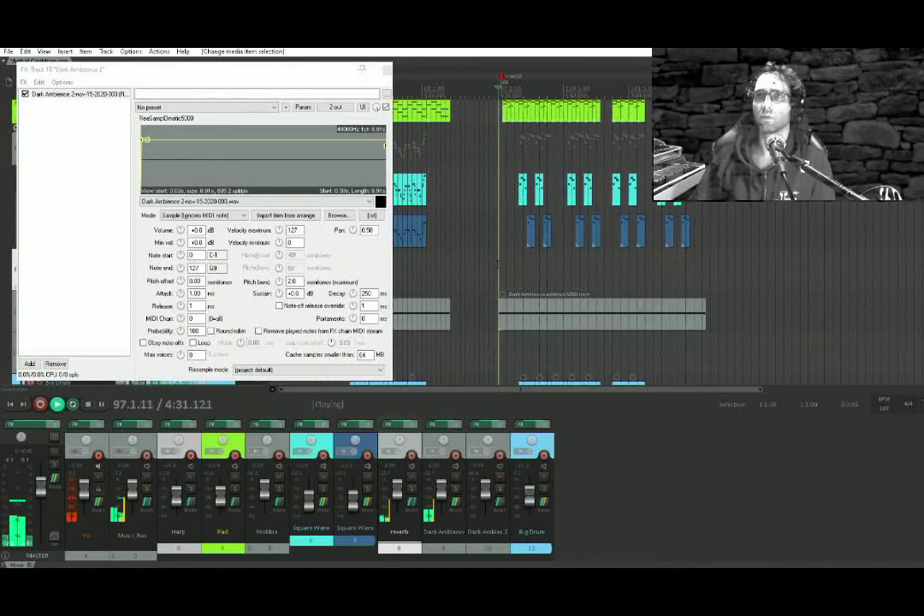
pyautogui.press('space')
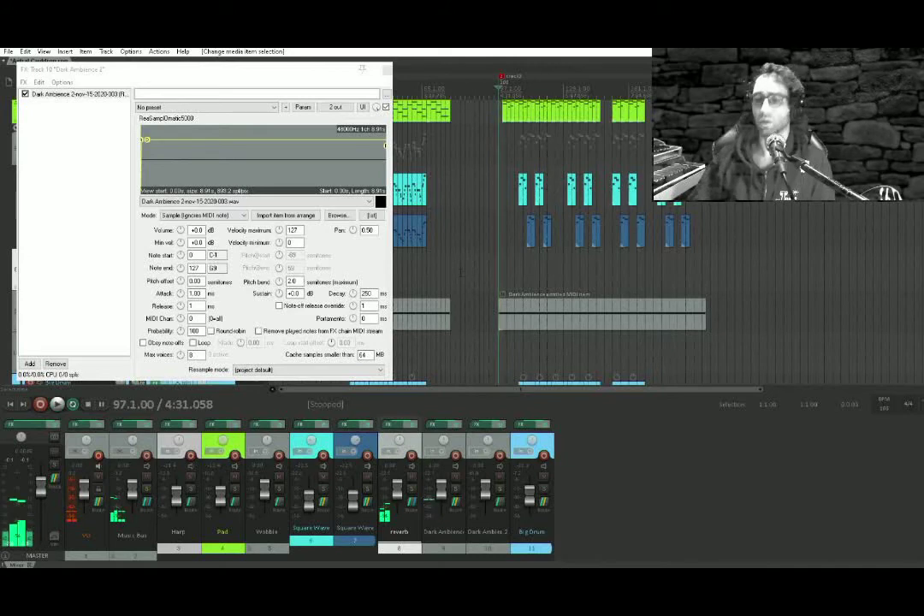
pyautogui.press('w')
pyautogui.press('space')
pyautogui.press('space')
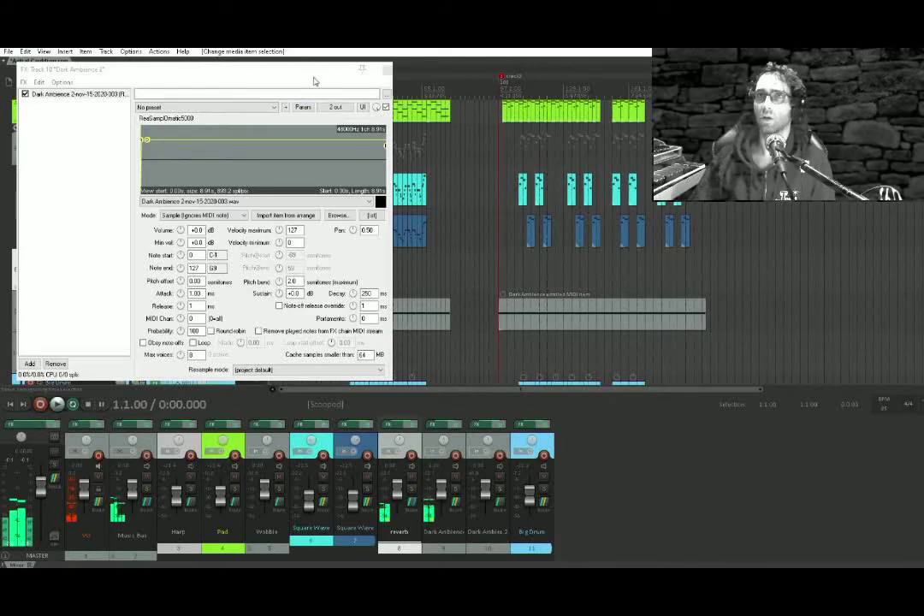
# Move the track2 section's Dark Ambience item down to the Dark Ambience 2 track, keeping its start at the track2 marker.
pyautogui.moveTo(314, 71); pyautogui.dragTo(293, 398)
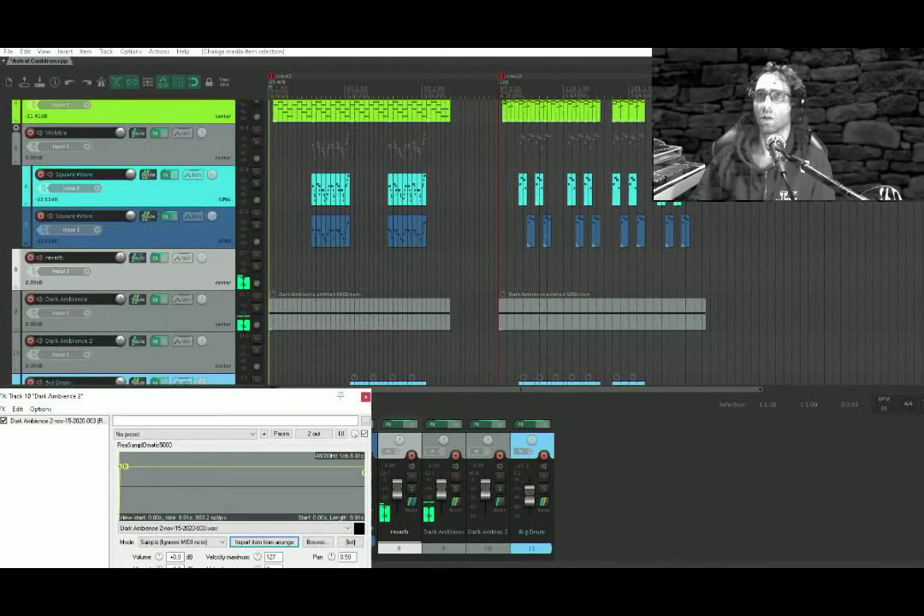
pyautogui.click(503, 80)
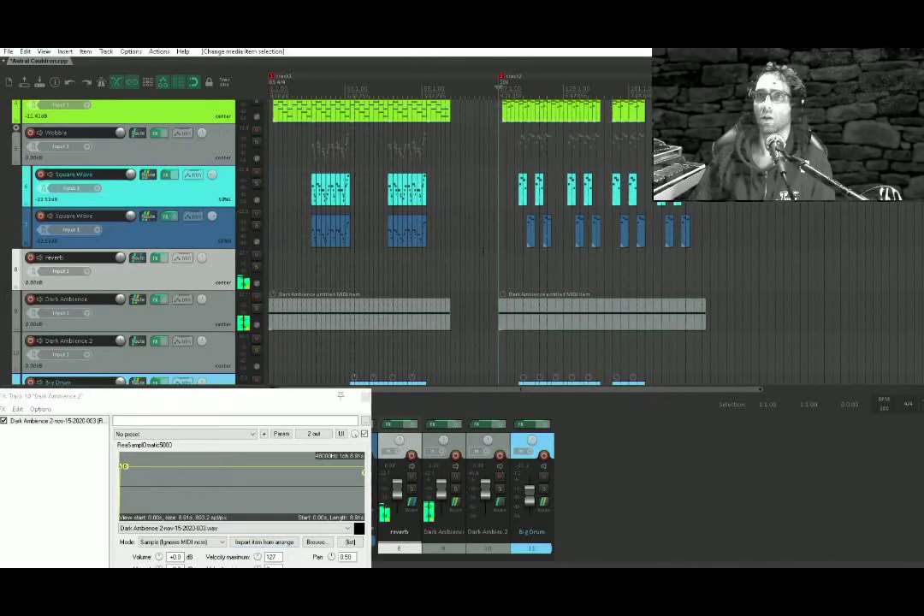
pyautogui.moveTo(494, 314); pyautogui.dragTo(548, 357)
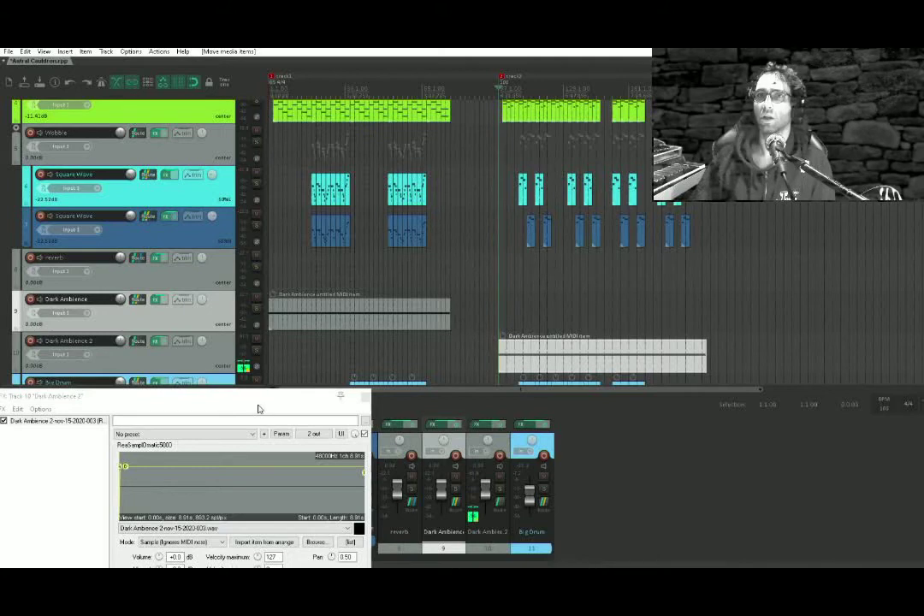
# Enable looping in Dark Ambience 2's sampler and set its mode to Note (Semitone shifted).
pyautogui.moveTo(260, 409); pyautogui.dragTo(412, 134)
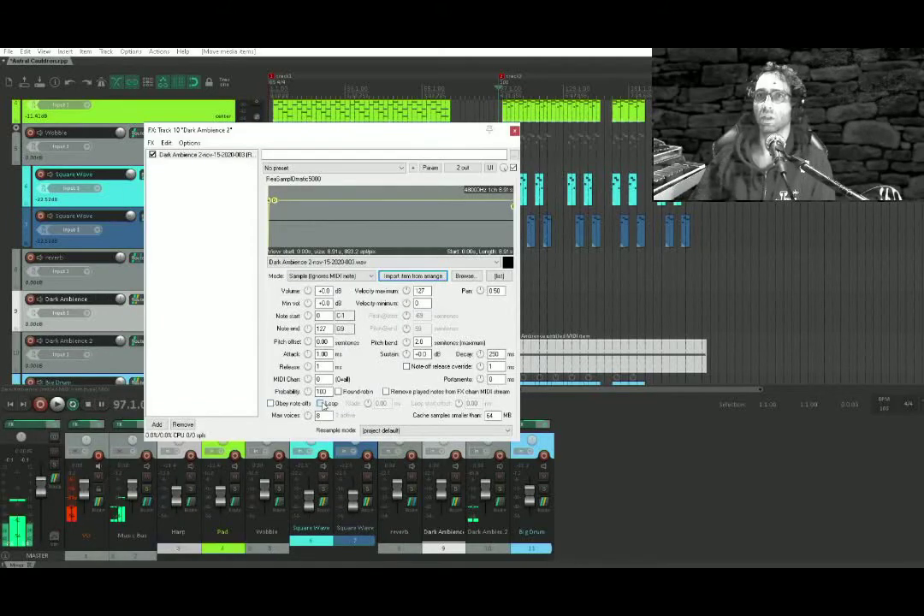
pyautogui.click(321, 403)
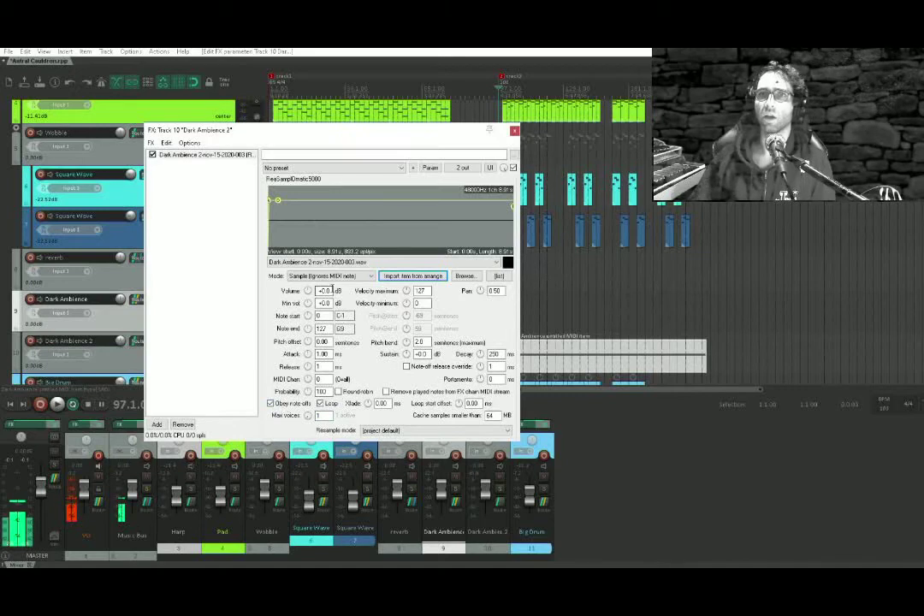
pyautogui.click(370, 277)
pyautogui.click(342, 293)
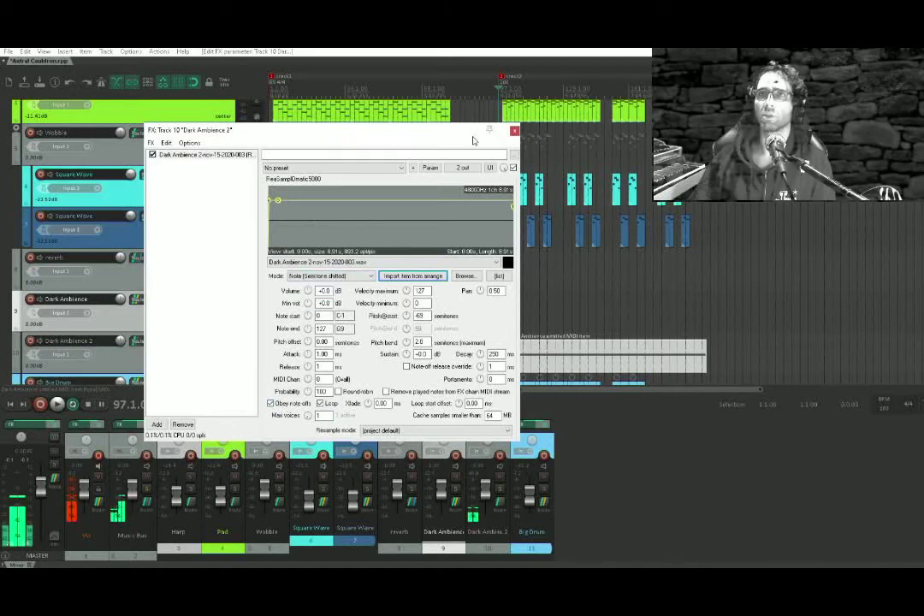
pyautogui.moveTo(474, 139); pyautogui.dragTo(420, 393)
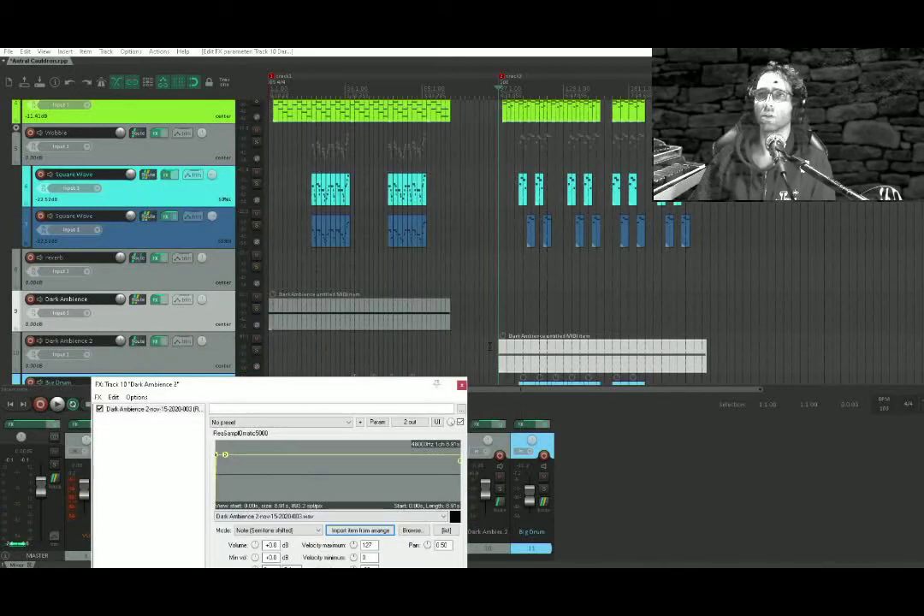
# Audition the sampler, trim its sample to start at 1.15 s with a length of about 2 s, and close the effects window.
pyautogui.press('space')
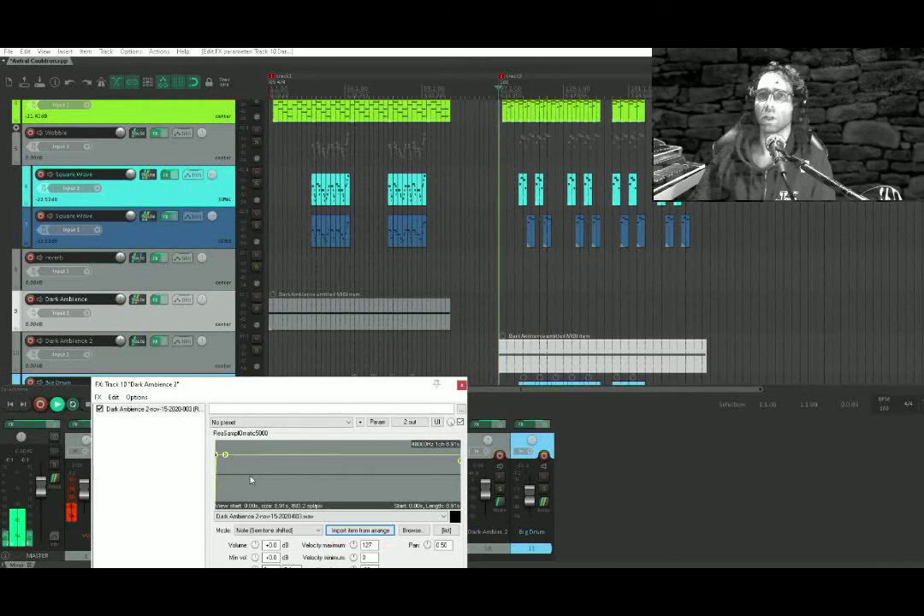
pyautogui.scroll(5, 251, 480)
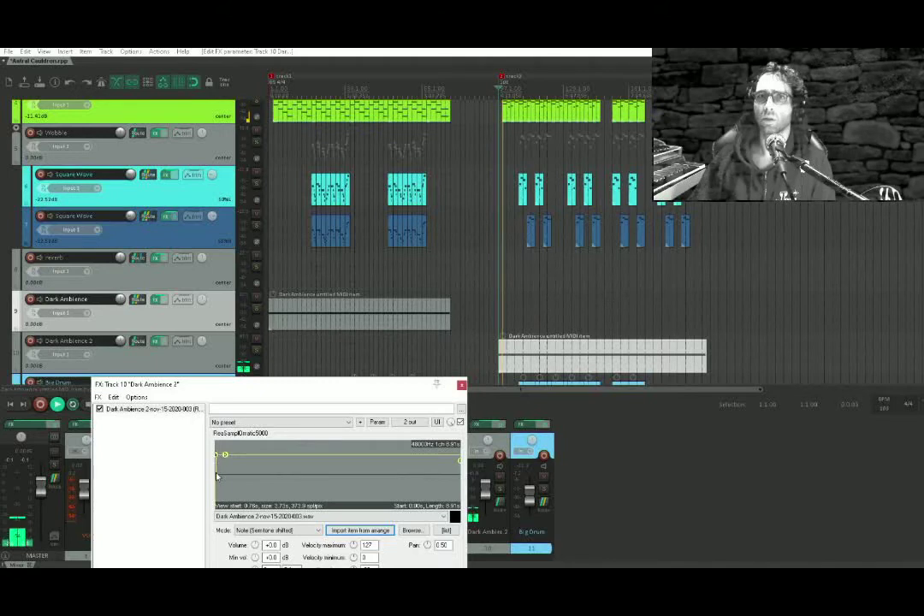
pyautogui.press('space')
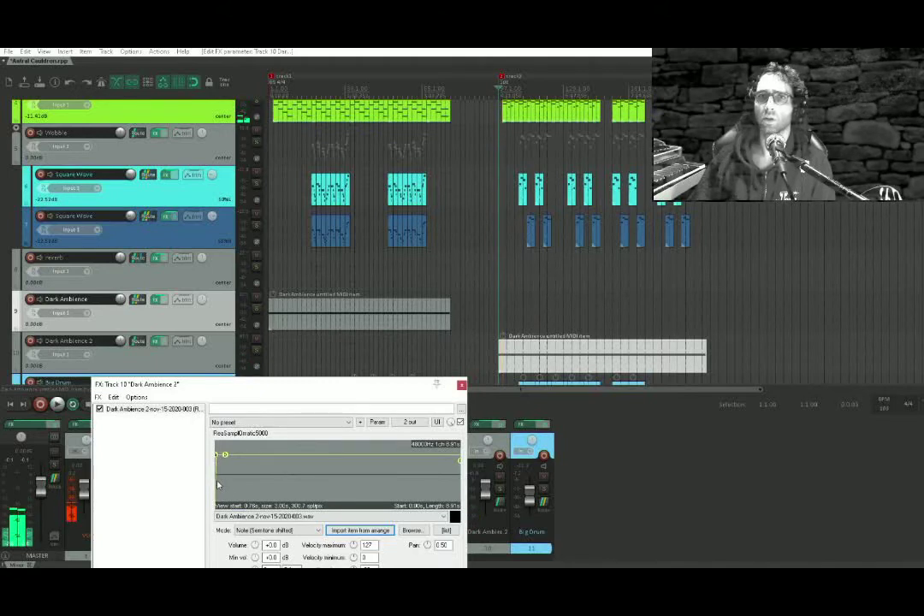
pyautogui.moveTo(214, 479); pyautogui.dragTo(247, 480)
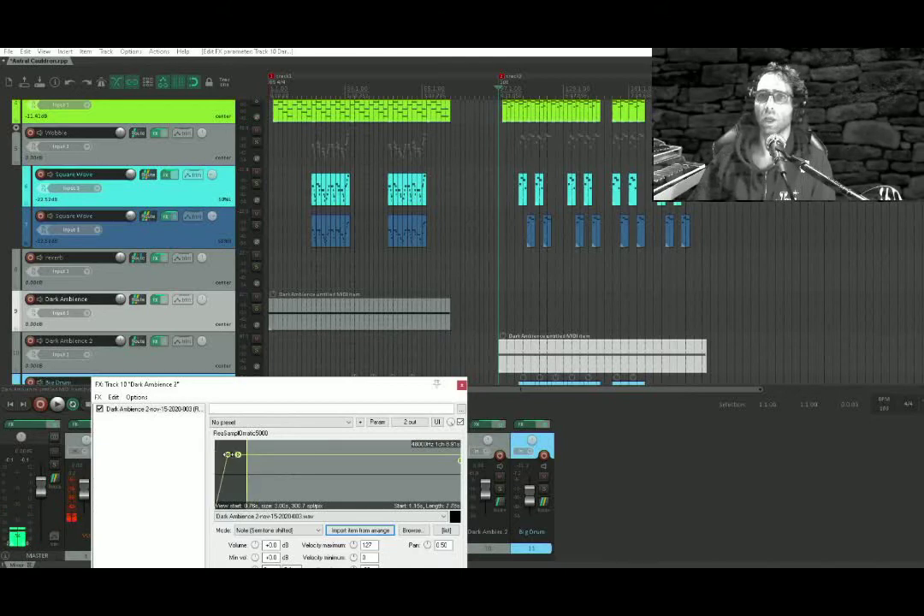
pyautogui.moveTo(456, 458); pyautogui.dragTo(414, 448)
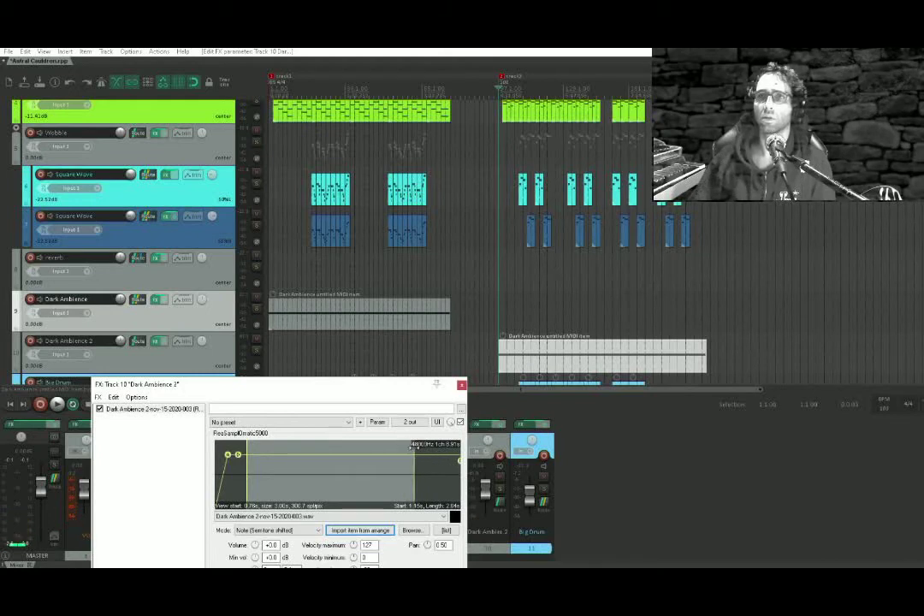
pyautogui.moveTo(277, 385); pyautogui.dragTo(301, 203)
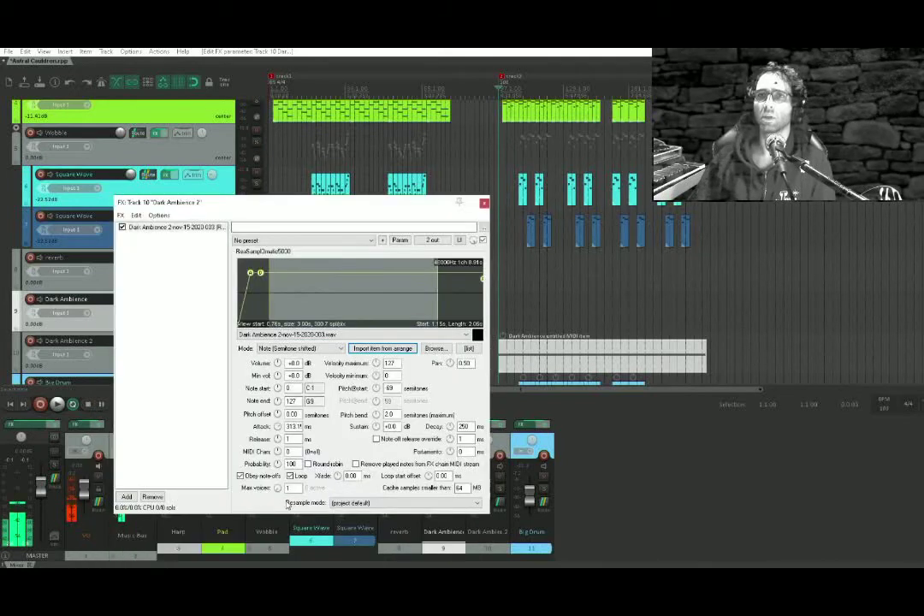
pyautogui.click(484, 204)
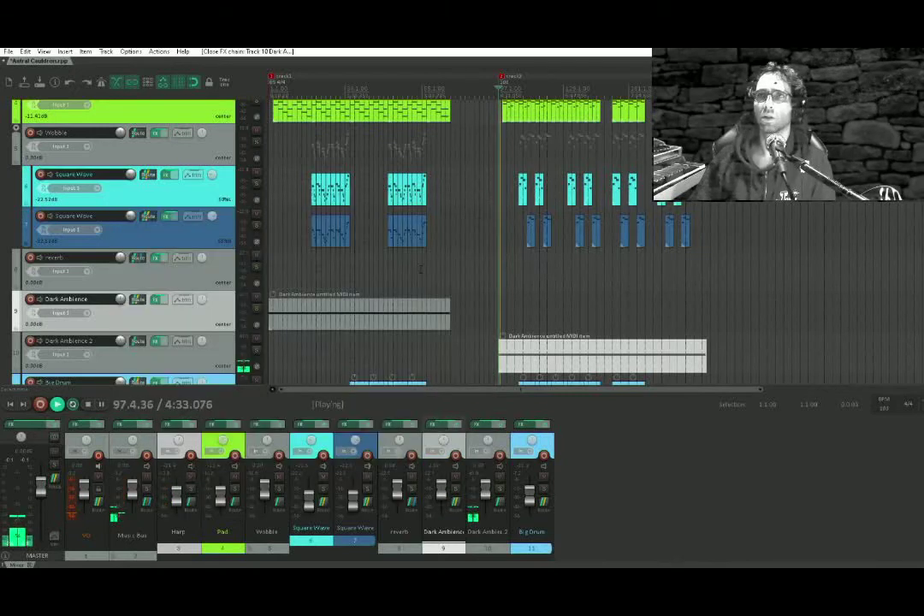
# Compare the drone at the project start with Dark Ambience 2 in the track2 section by playing both.
pyautogui.press('space')
pyautogui.press('w')
pyautogui.press('space')
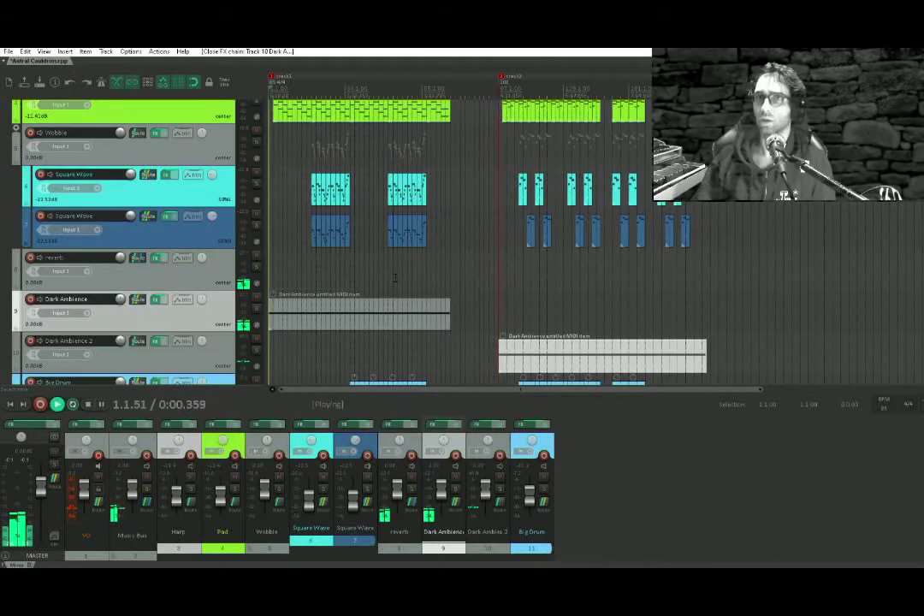
pyautogui.press('space')
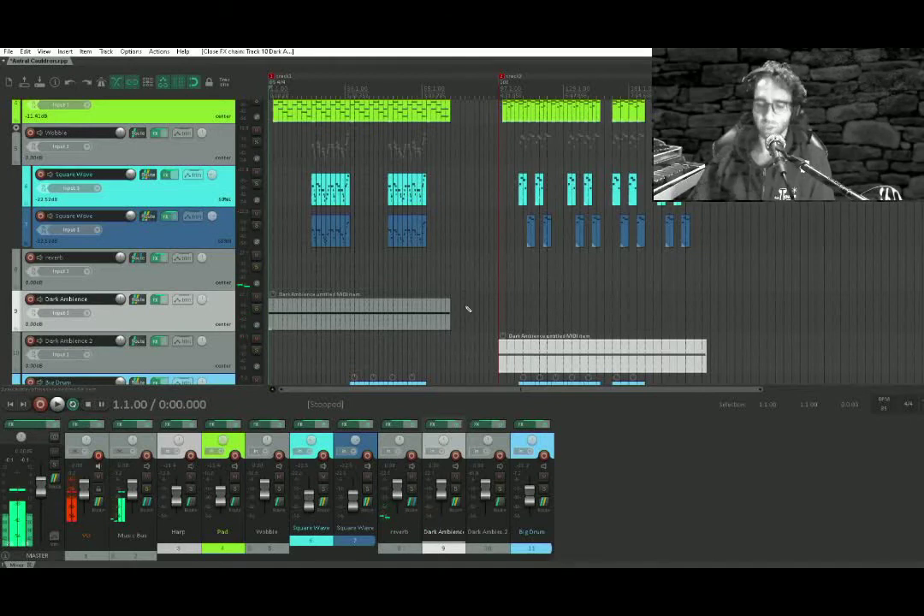
pyautogui.click(503, 79)
pyautogui.press('space')
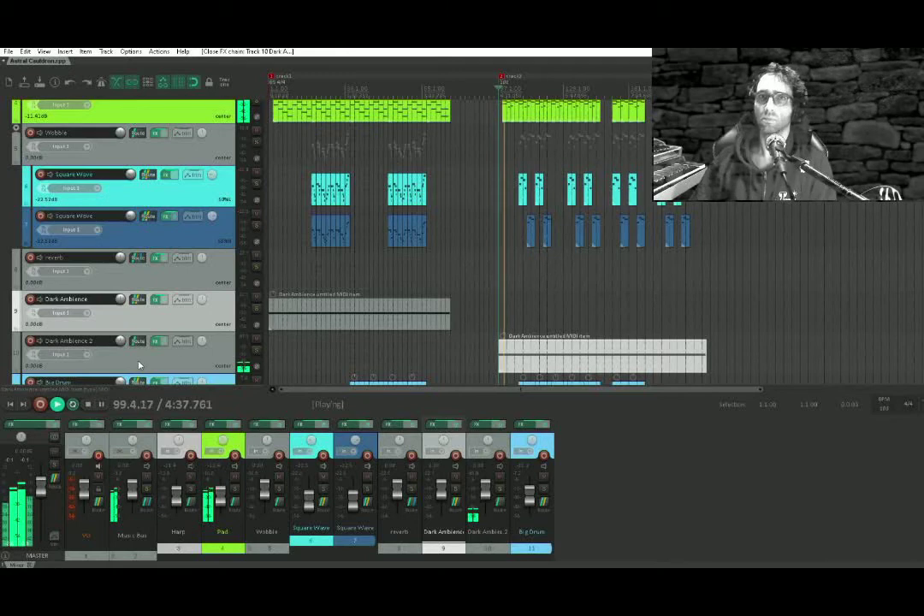
# Copy ReaEQ and Saturation from Dark Ambience to the Dark Ambience 2 effects chain and display the copied ReaEQ.
pyautogui.click(156, 301)
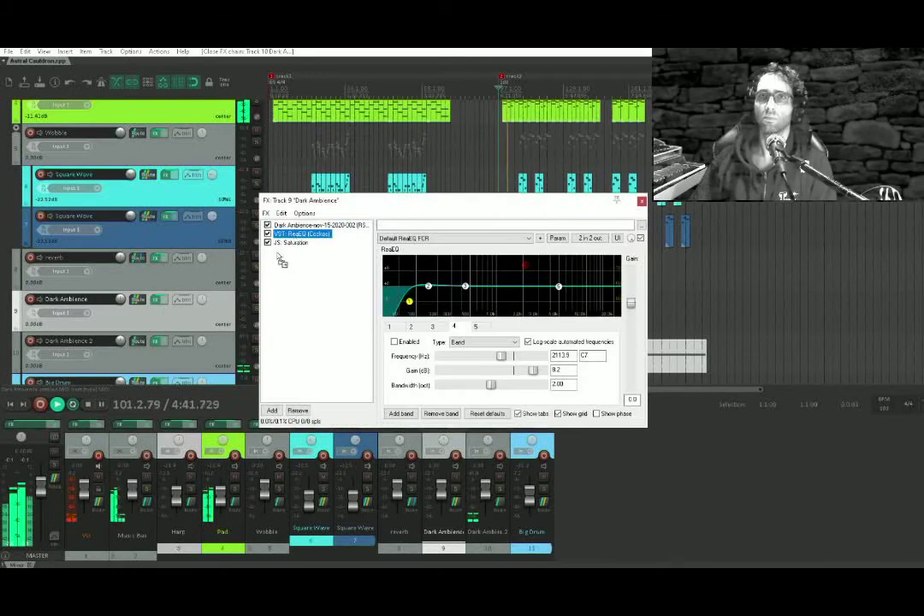
pyautogui.click(157, 344)
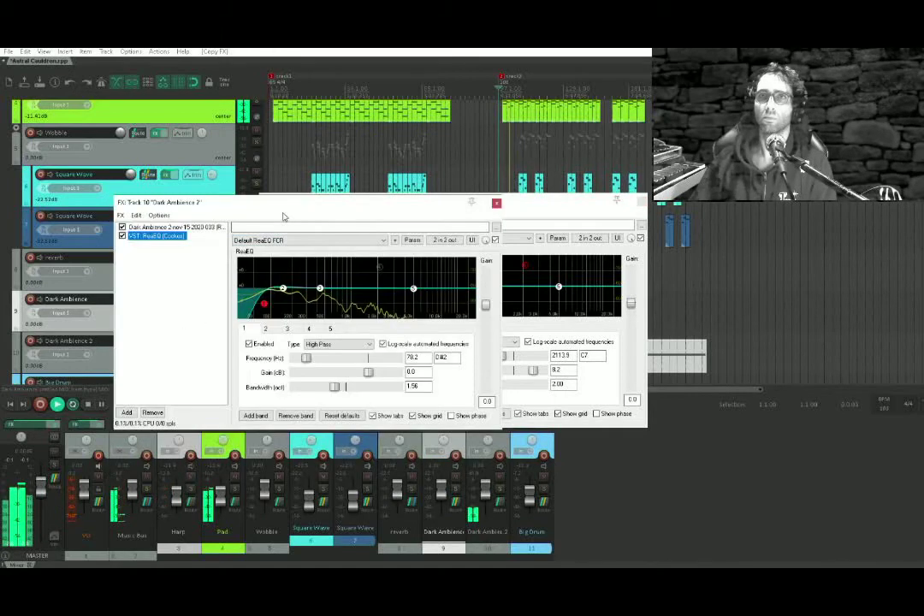
pyautogui.moveTo(286, 206); pyautogui.dragTo(285, 290)
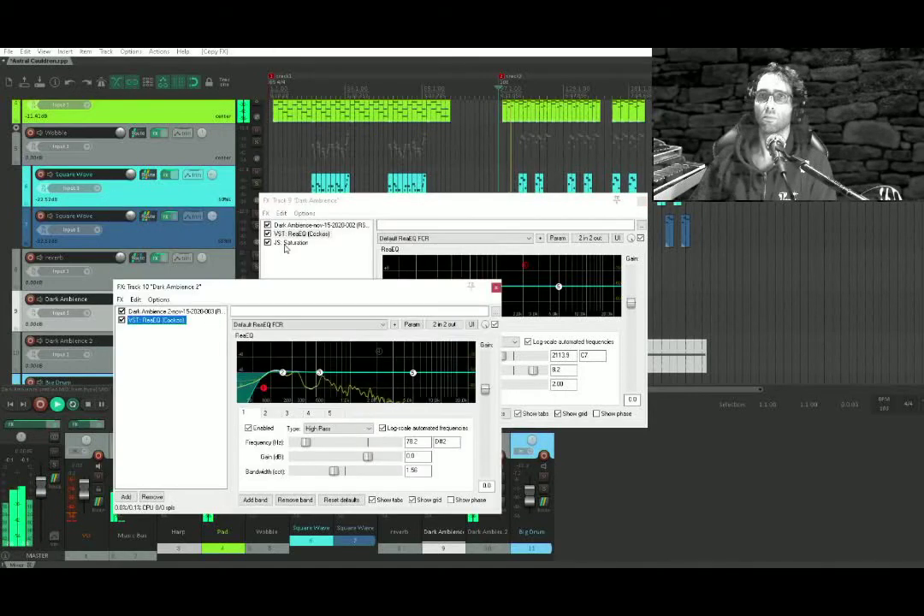
pyautogui.moveTo(286, 244); pyautogui.dragTo(208, 376)
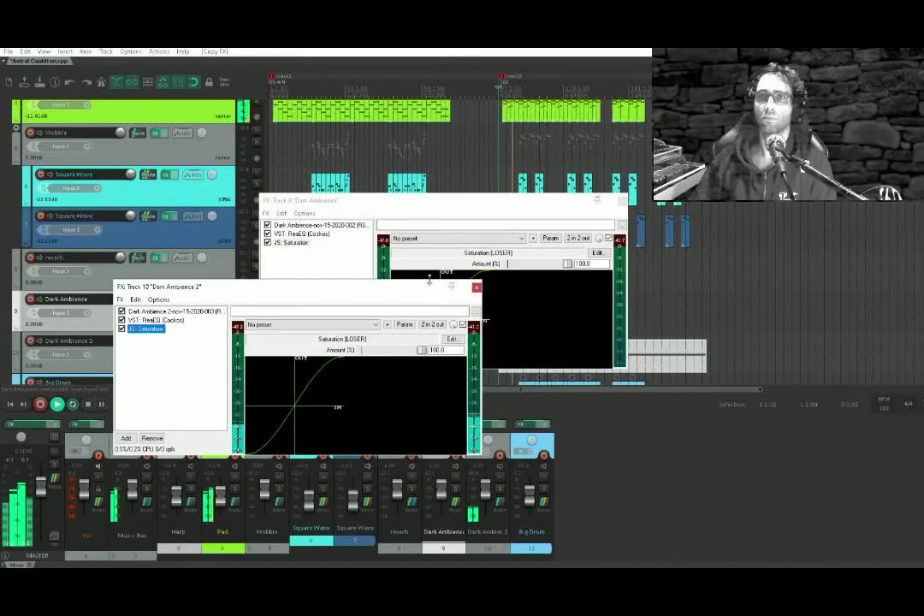
pyautogui.click(149, 320)
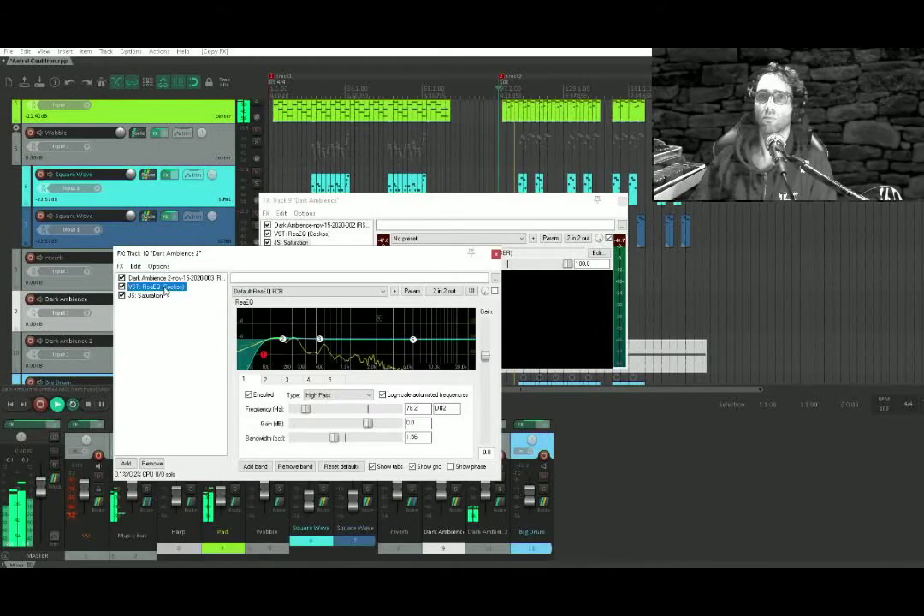
# Boost ReaEQ band 3 about 12.8 dB at 2483 Hz on Dark Ambience 2 and band 4 about 2.6 dB at 3386 Hz on Dark Ambience.
pyautogui.moveTo(318, 339); pyautogui.dragTo(386, 308)
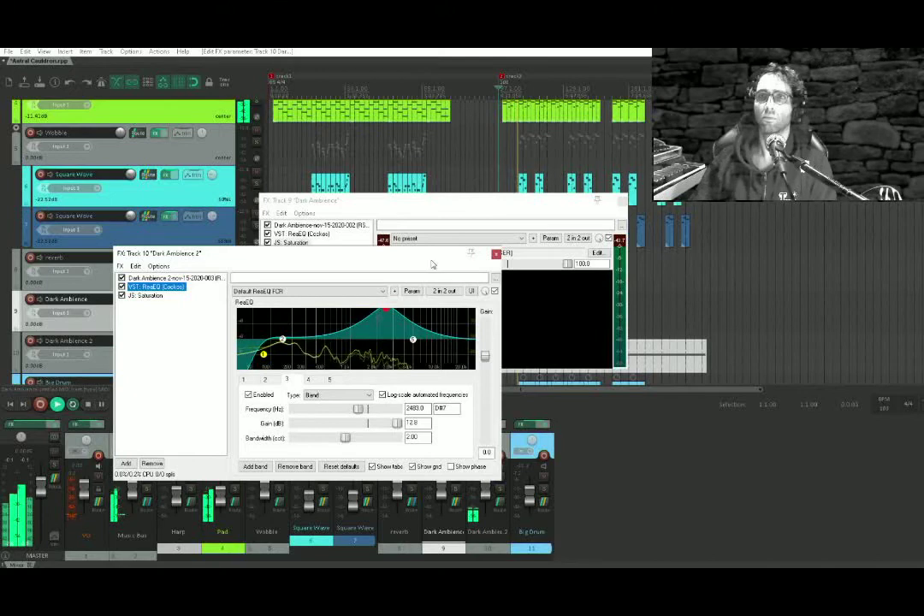
pyautogui.click(357, 211)
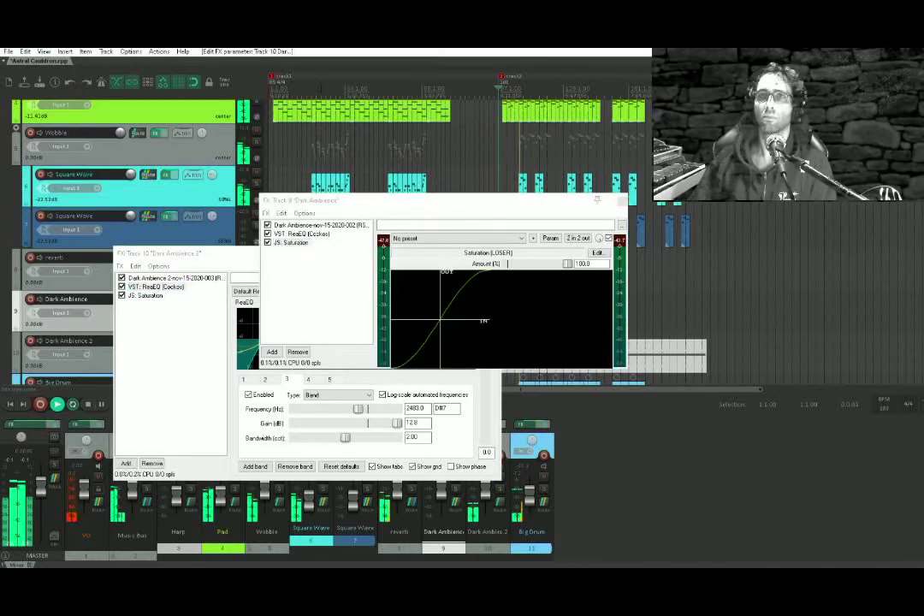
pyautogui.click(301, 234)
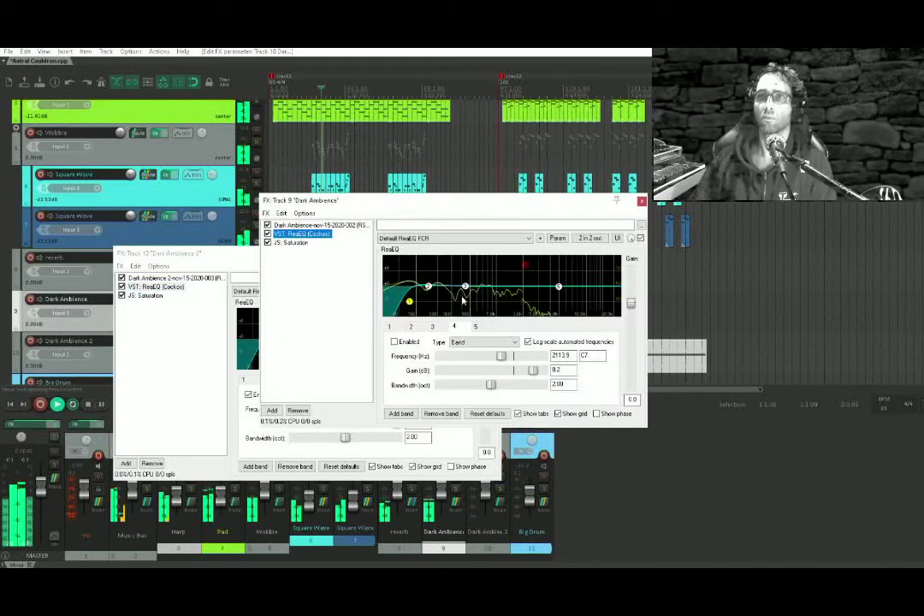
pyautogui.moveTo(525, 265); pyautogui.dragTo(544, 280)
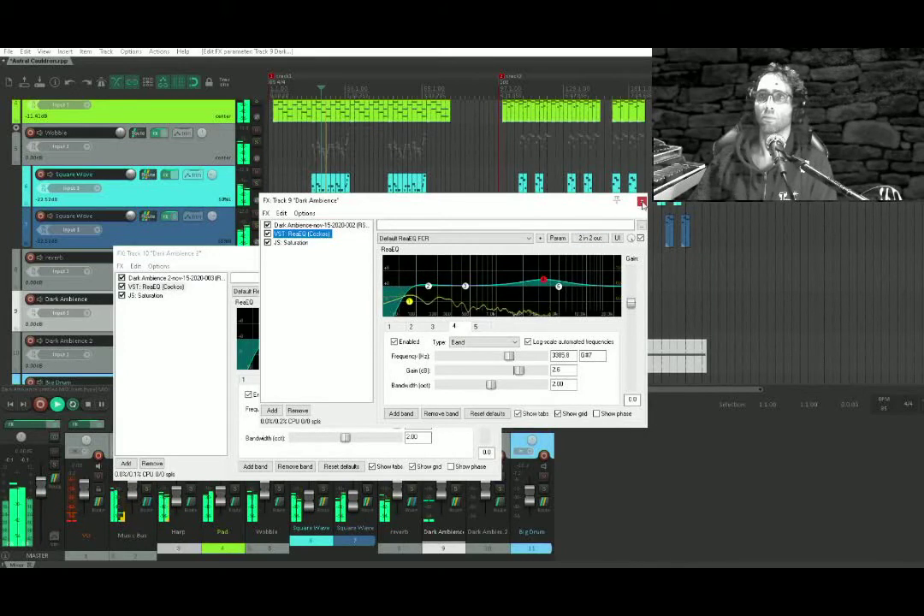
pyautogui.click(642, 203)
pyautogui.click(490, 252)
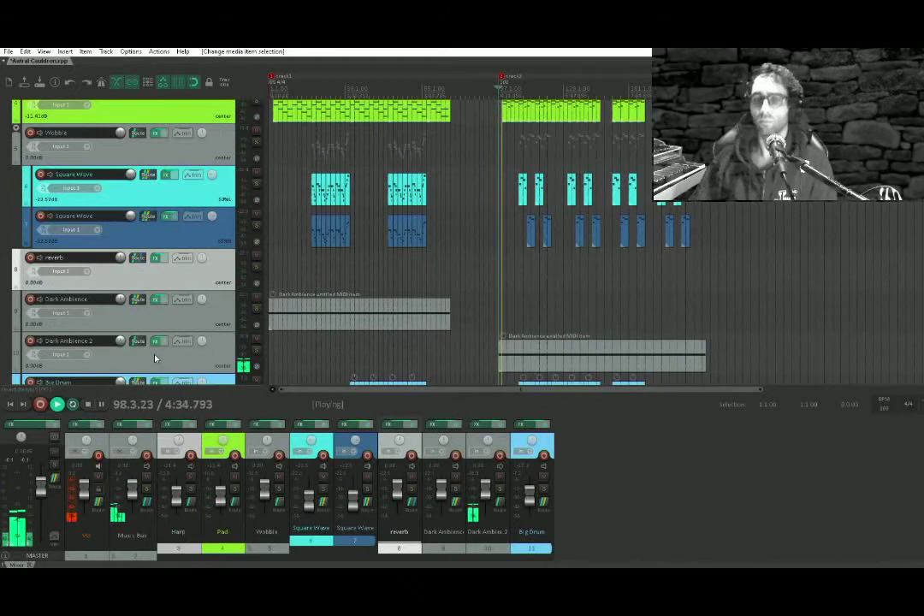
pyautogui.press('space')
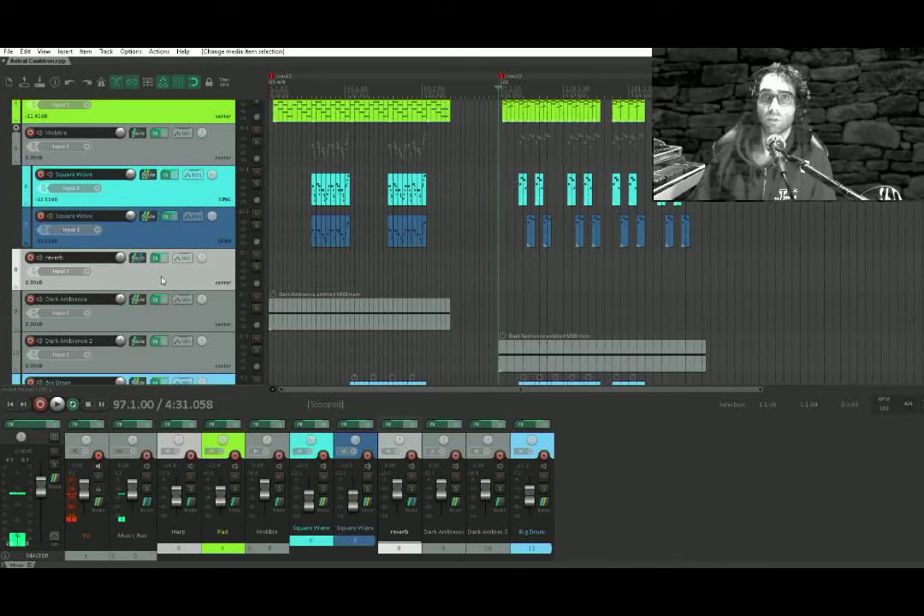
# Add a new track below reverb and nest Dark Ambience and Dark Ambience 2 inside it as a folder.
pyautogui.hotkey('ctrl', 't')
pyautogui.scroll(-2, 147, 323)
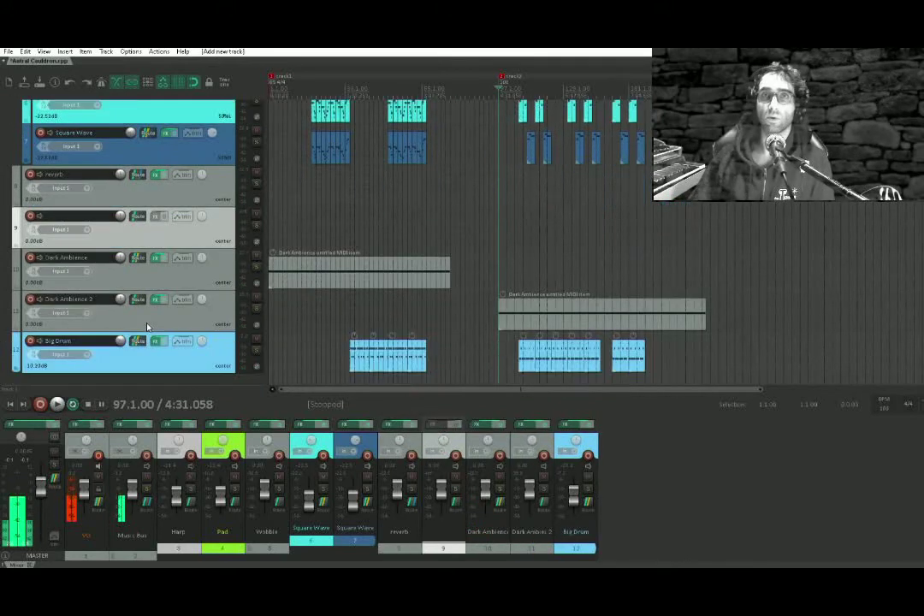
pyautogui.click(148, 323)
pyautogui.keyDown('shift'); pyautogui.click(156, 287); pyautogui.keyUp('shift')
pyautogui.moveTo(169, 281); pyautogui.dragTo(188, 244)
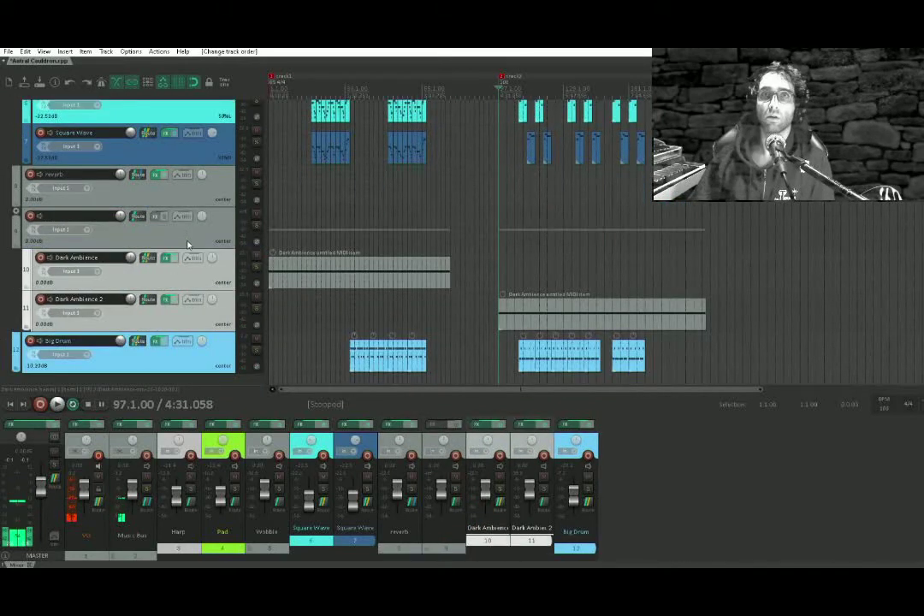
# Colour the new folder track and both nested Dark Ambience tracks purple.
pyautogui.click(189, 242)
pyautogui.keyDown('shift'); pyautogui.click(191, 320); pyautogui.keyUp('shift')
pyautogui.click(224, 84)
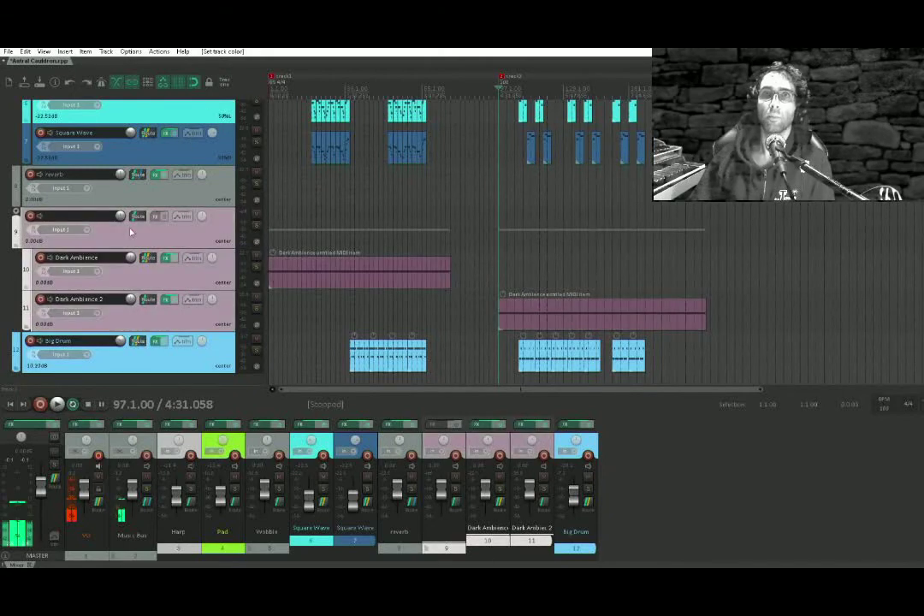
# Try JS: Delay w/Tempo Ping-Pong on the folder track and remove it again.
pyautogui.click(155, 216)
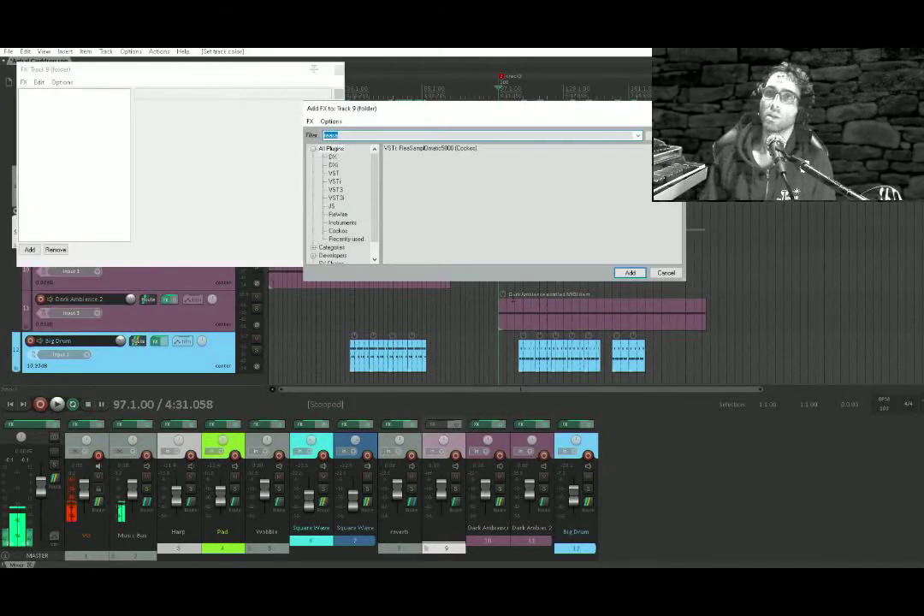
pyautogui.write('delay')
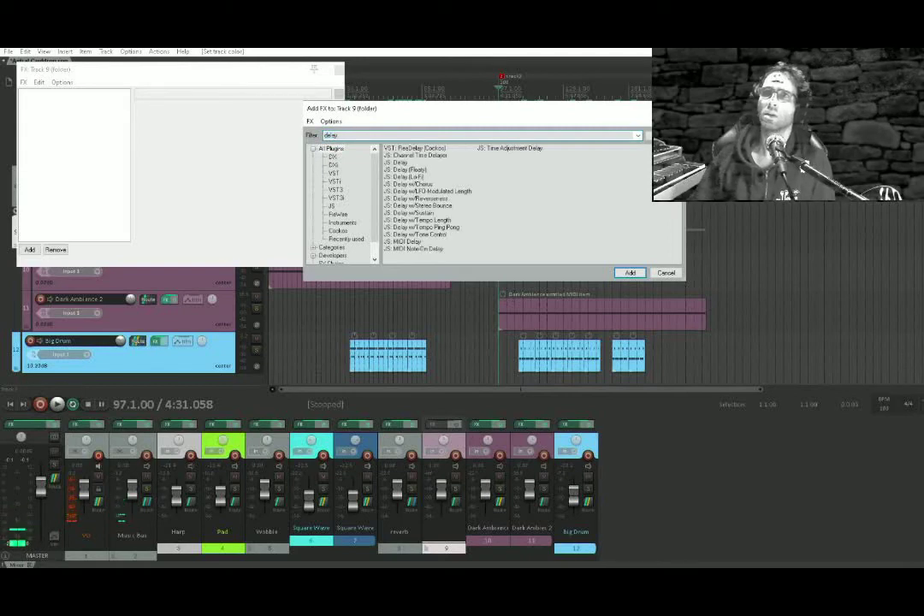
pyautogui.doubleClick(445, 227)
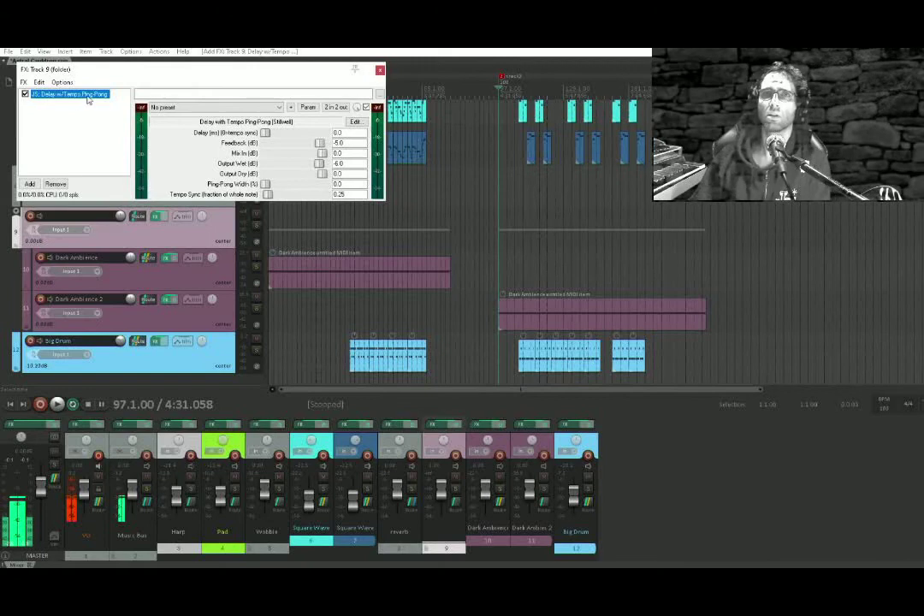
pyautogui.press('Delete')
# Try JS: Delay w/Stereo Bounce on the folder track, audition it with the effect toggled off and on, and remove it.
pyautogui.doubleClick(90, 125)
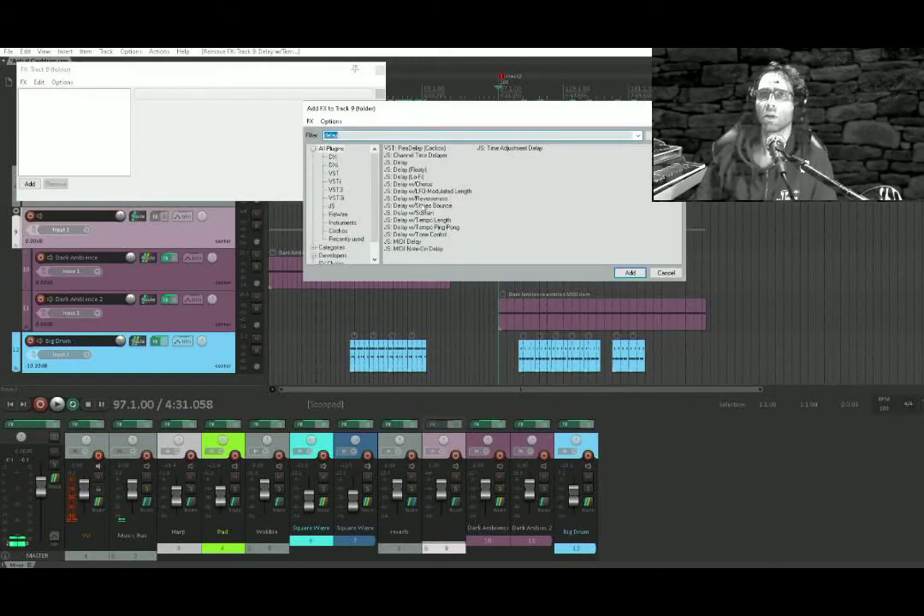
pyautogui.doubleClick(425, 207)
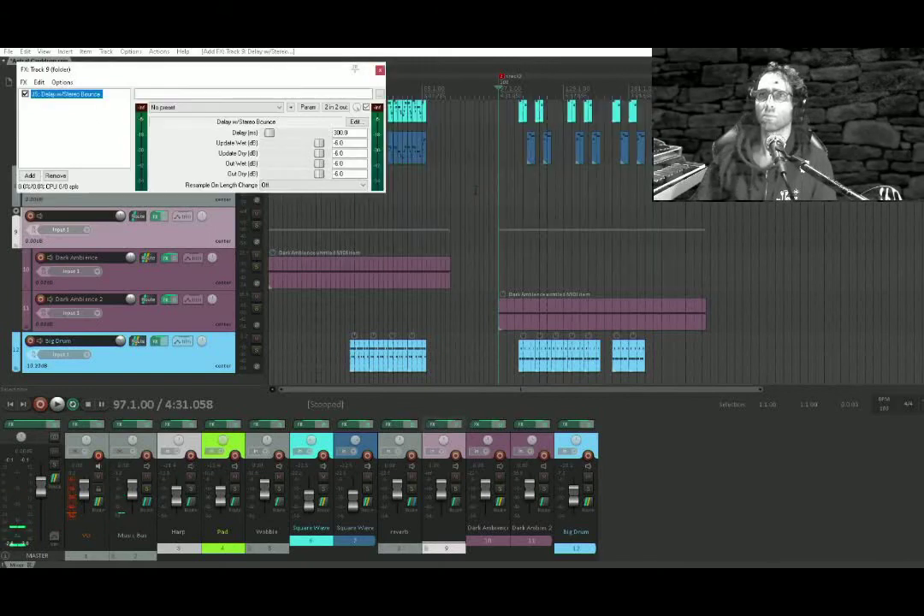
pyautogui.press('space')
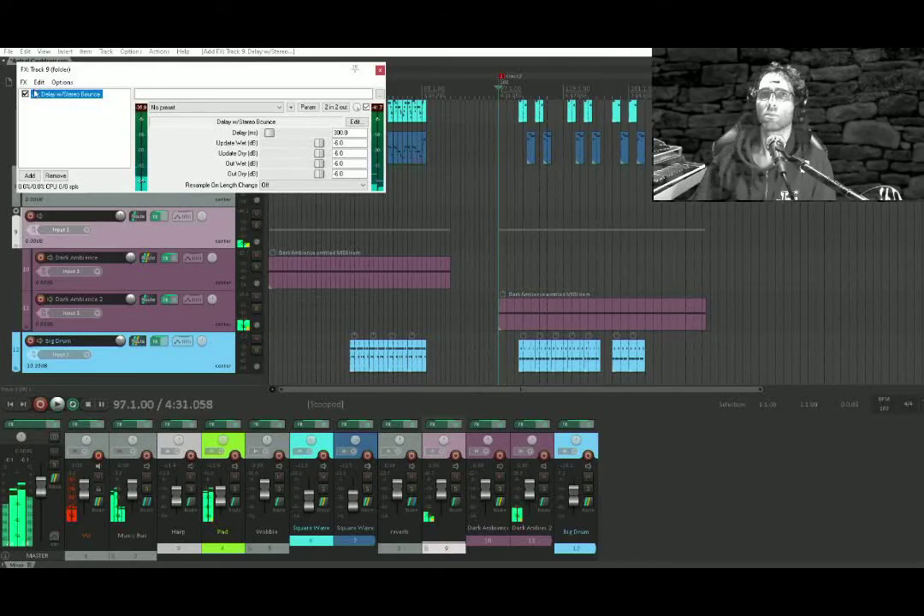
pyautogui.click(25, 94)
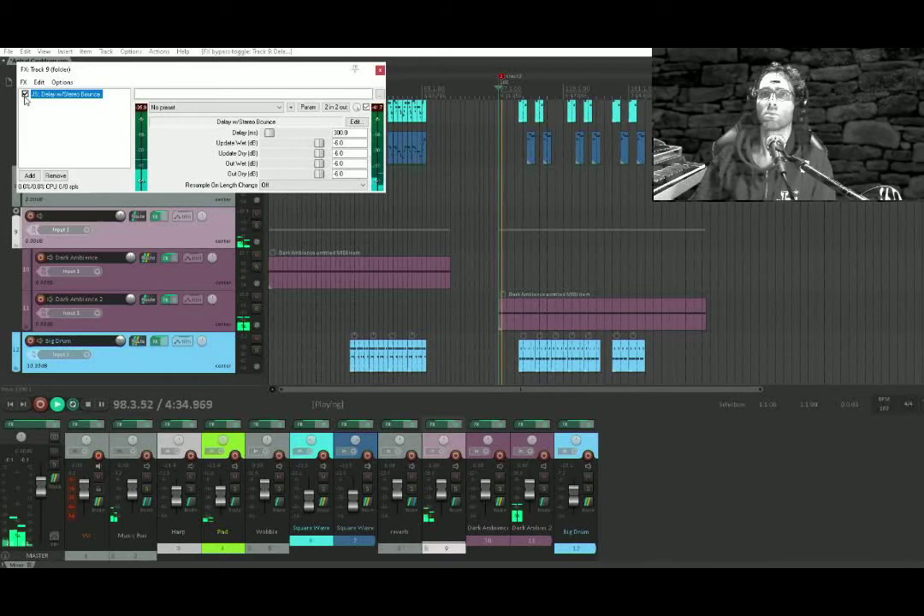
pyautogui.click(25, 94)
pyautogui.press('space')
pyautogui.press('Delete')
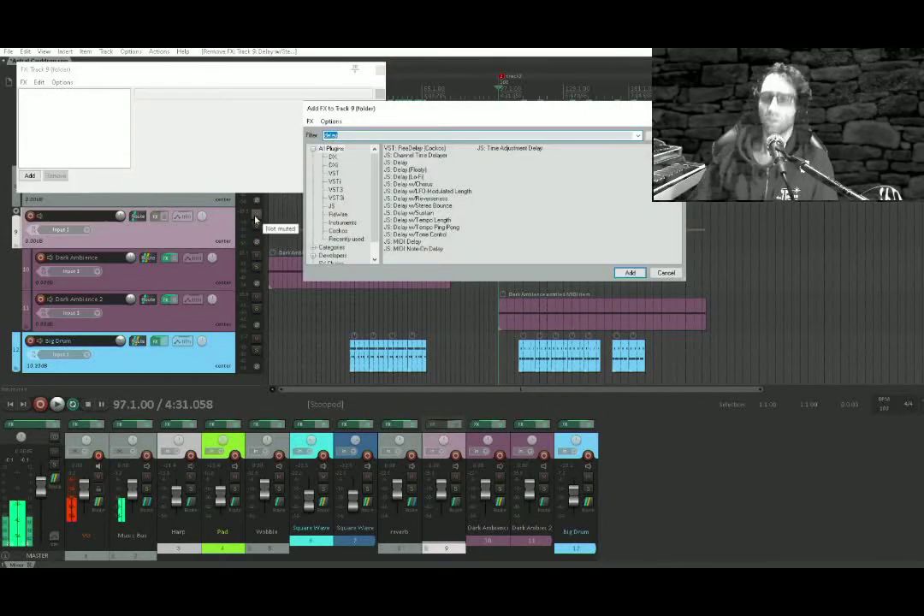
# Add the J37 Stereo (Waves) plugin to the folder track's effects chain.
pyautogui.write('rj3')
pyautogui.press('Down')
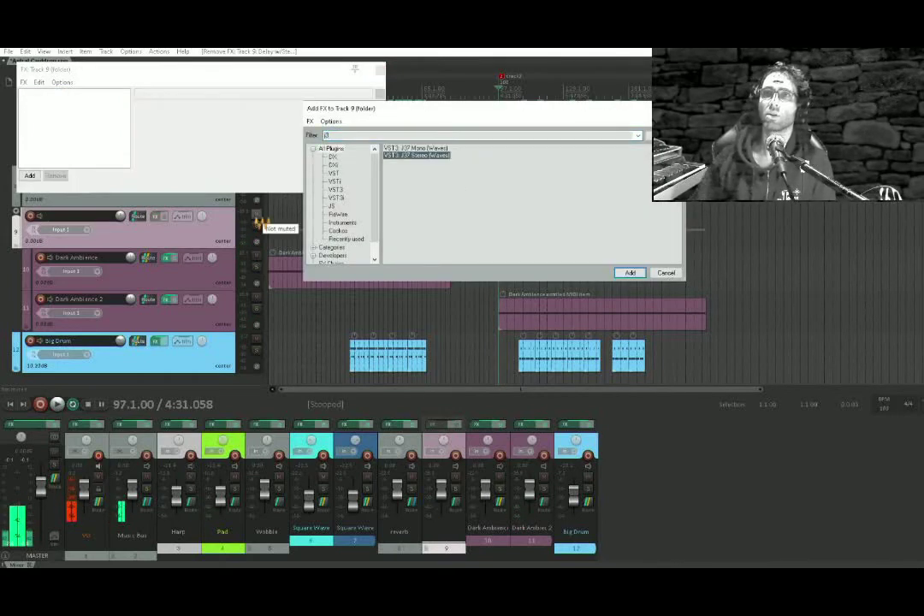
pyautogui.press('Return')
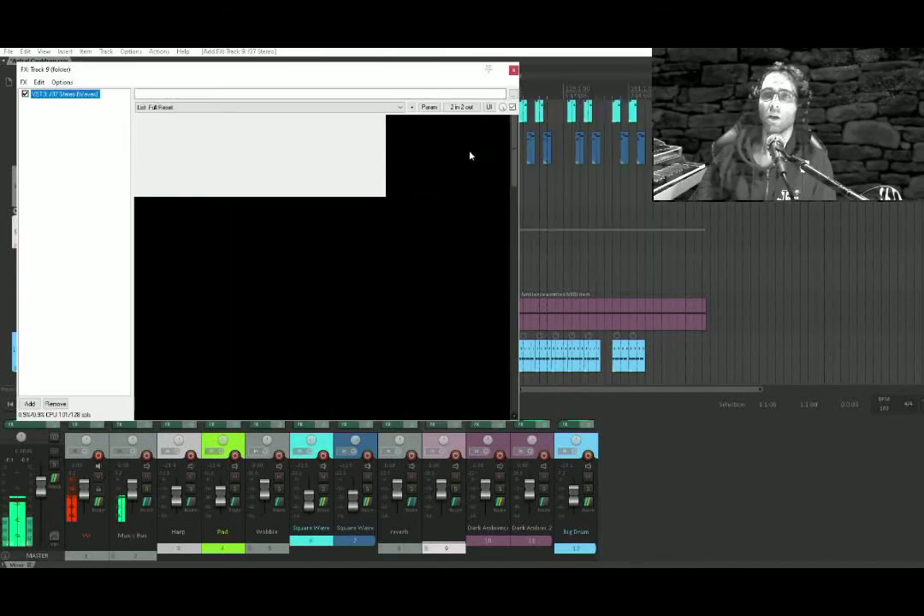
# Set J37's delay to tempo-synced Ping Pong with 1/8 left and 1/4 right, audition it, and close the effects chain.
pyautogui.click(488, 383)
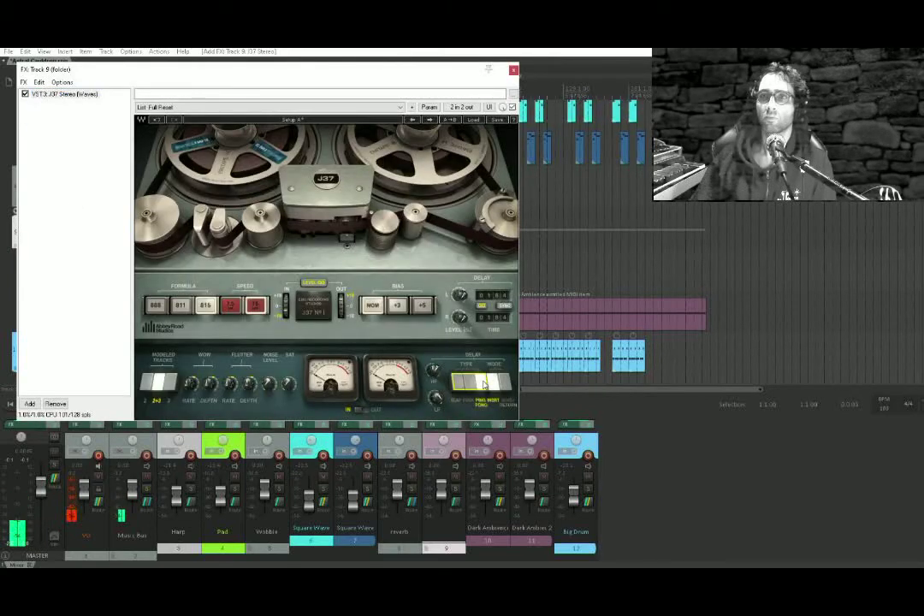
pyautogui.click(505, 307)
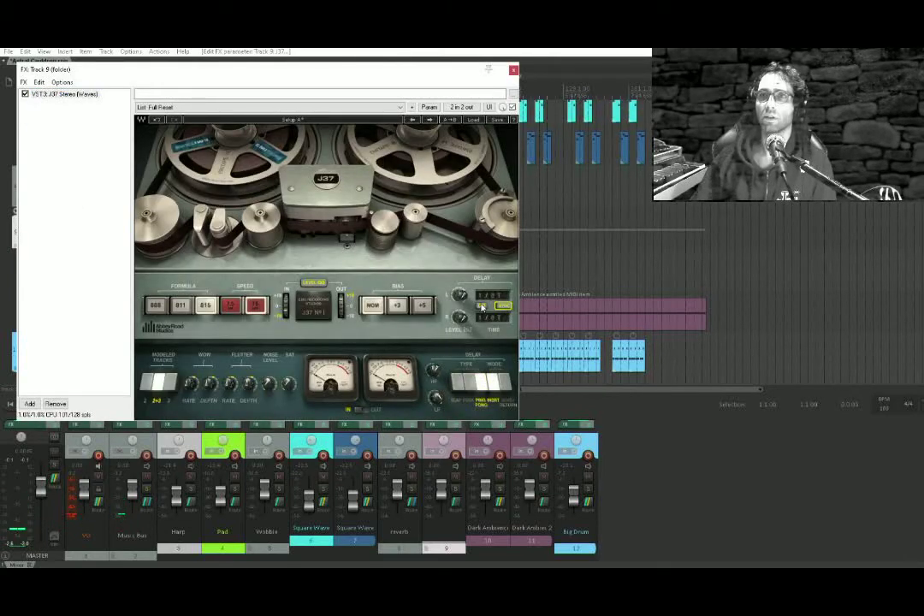
pyautogui.click(490, 296)
pyautogui.click(494, 364)
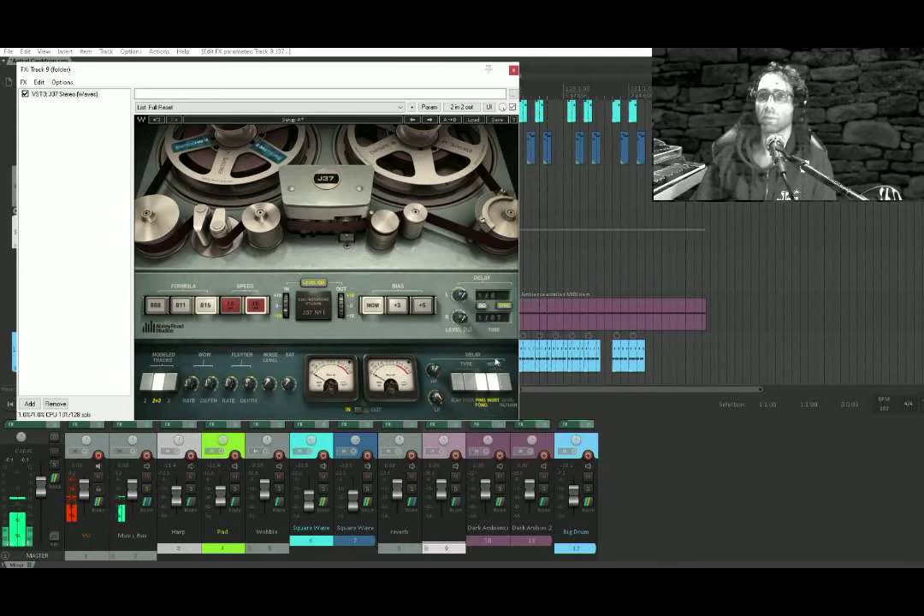
pyautogui.click(490, 323)
pyautogui.click(500, 476)
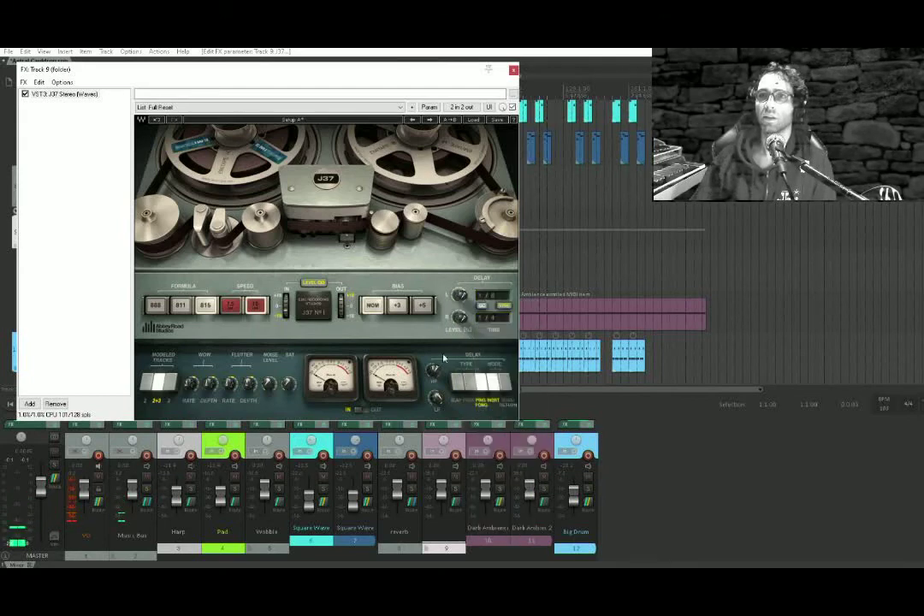
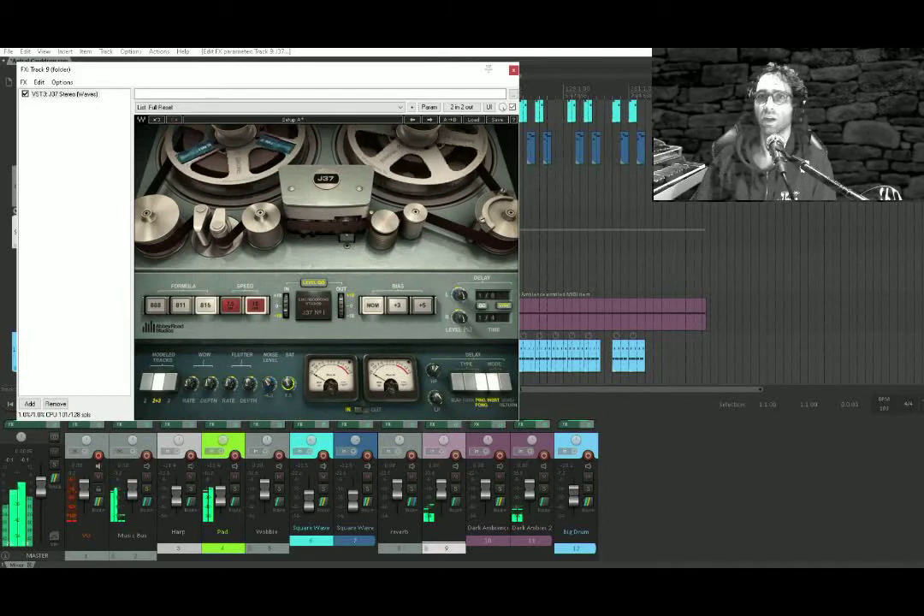
pyautogui.click(70, 319)
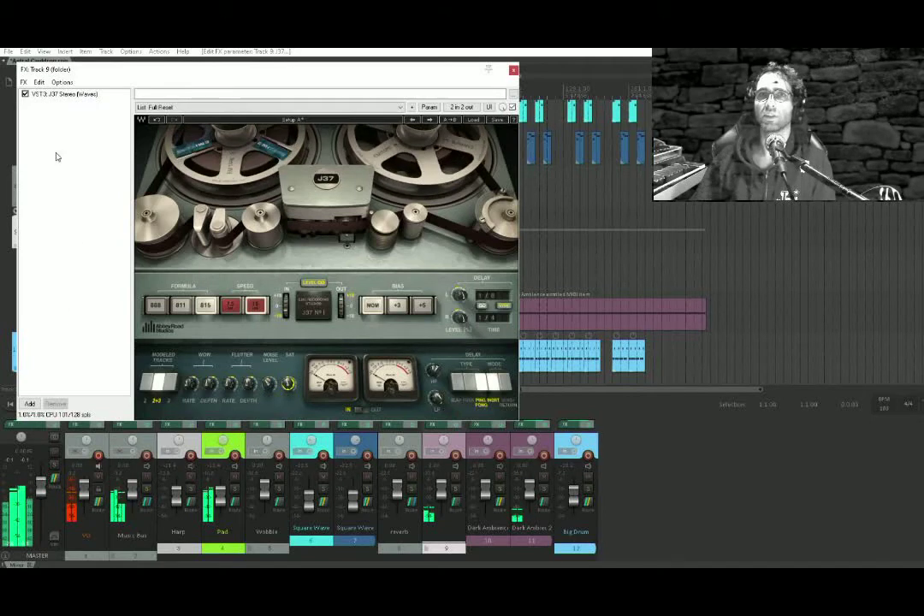
pyautogui.press('Escape')
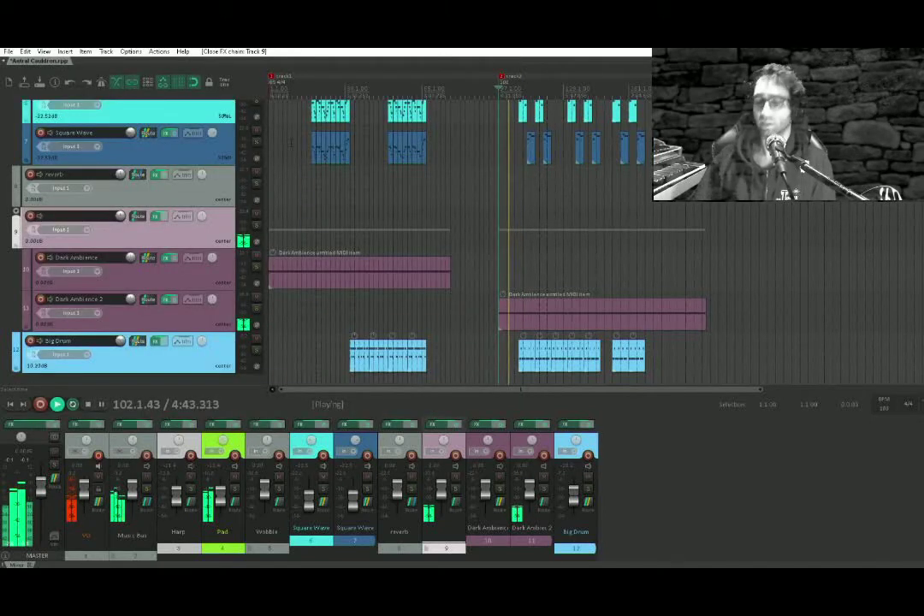
# Play the project start and the track2 section to compare the two Dark Ambience drones.
pyautogui.press('1')
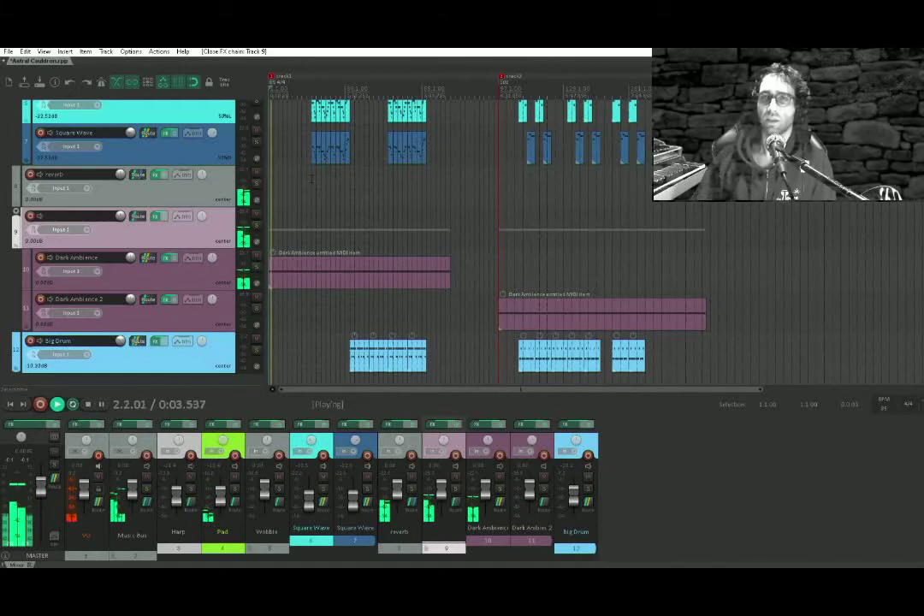
pyautogui.click(130, 265)
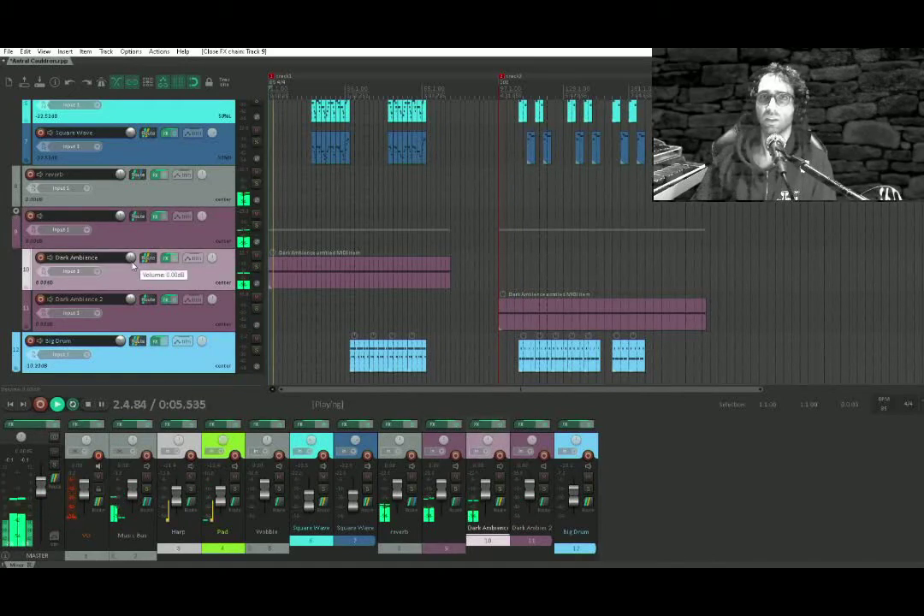
pyautogui.press('2')
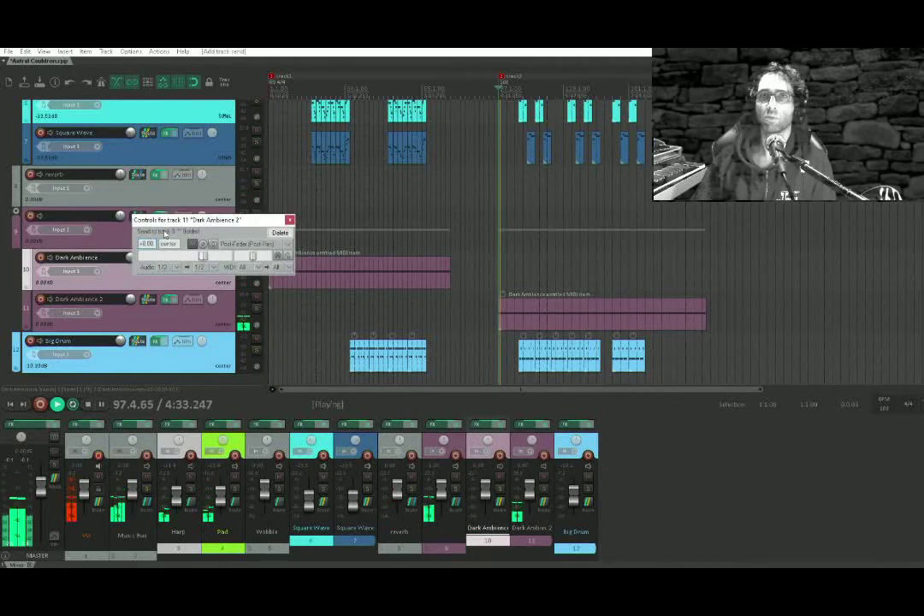
# Mute and delete Dark Ambience 2's mistaken send to the folder track.
pyautogui.click(192, 244)
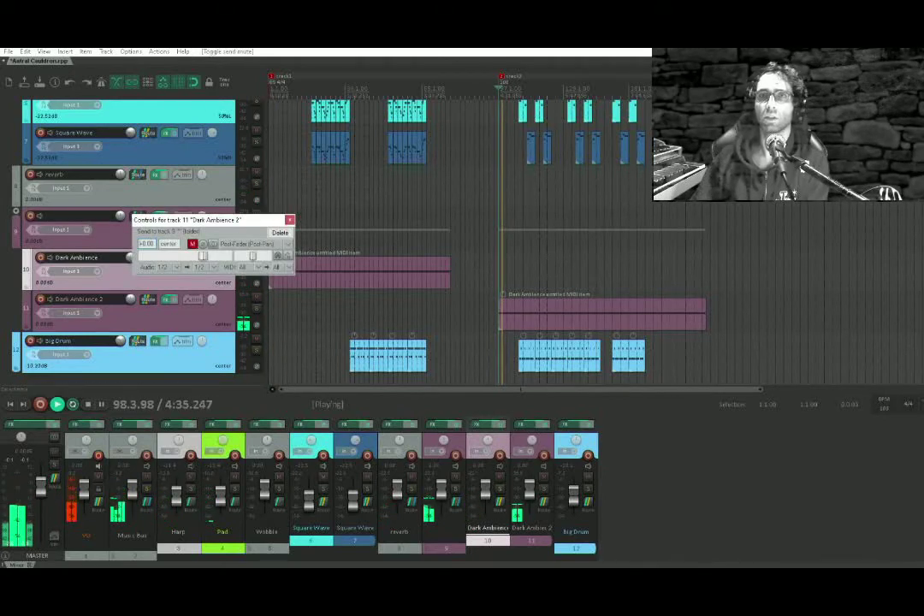
pyautogui.click(290, 219)
pyautogui.click(148, 299)
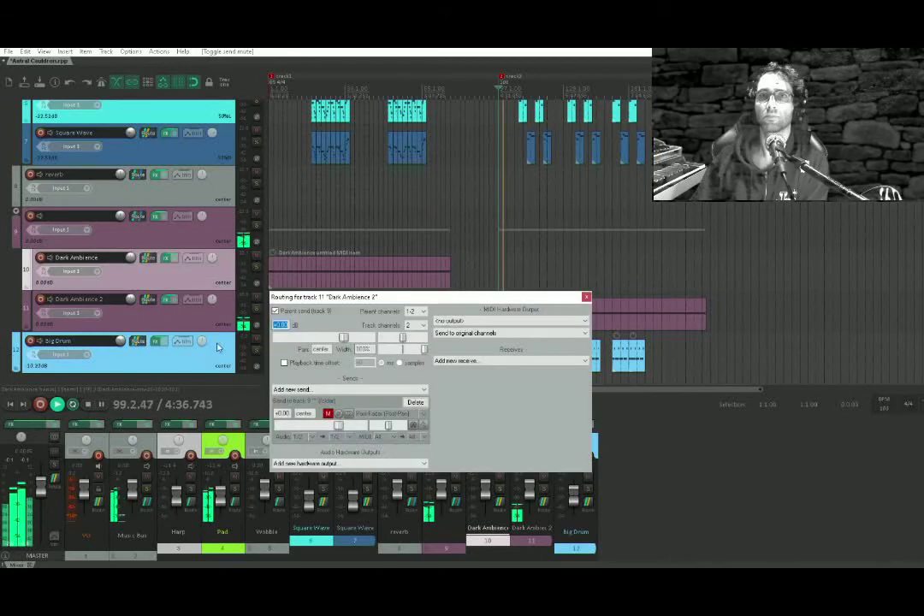
pyautogui.click(414, 403)
# Send Dark Ambience 2 to the reverb track and audition the mix with the folder track muted and unmuted.
pyautogui.moveTo(149, 300); pyautogui.dragTo(151, 192)
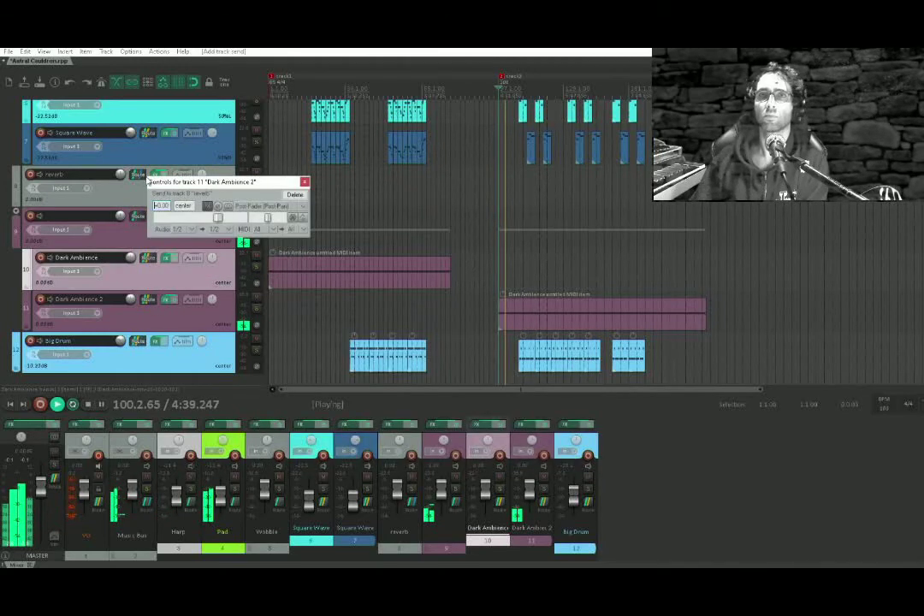
pyautogui.click(305, 182)
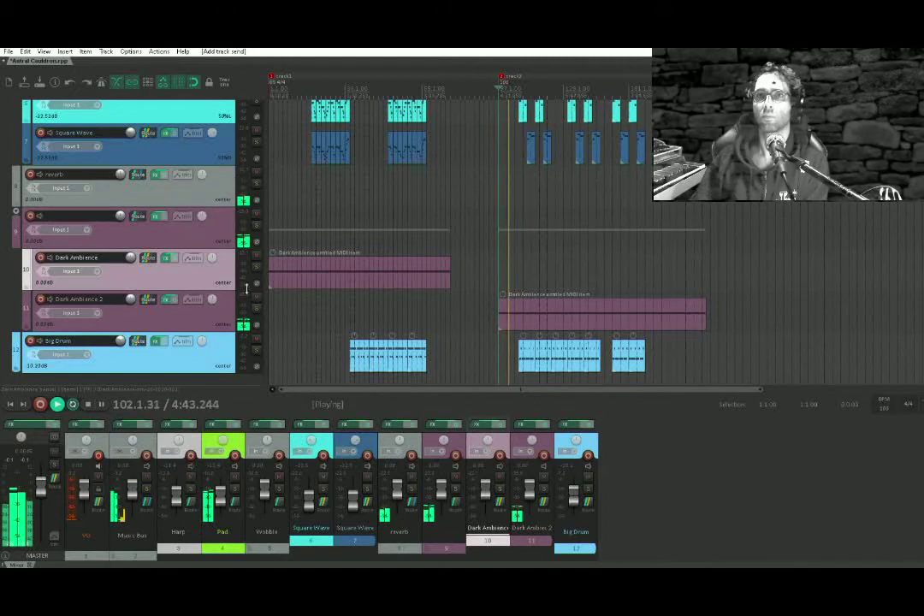
pyautogui.click(256, 216)
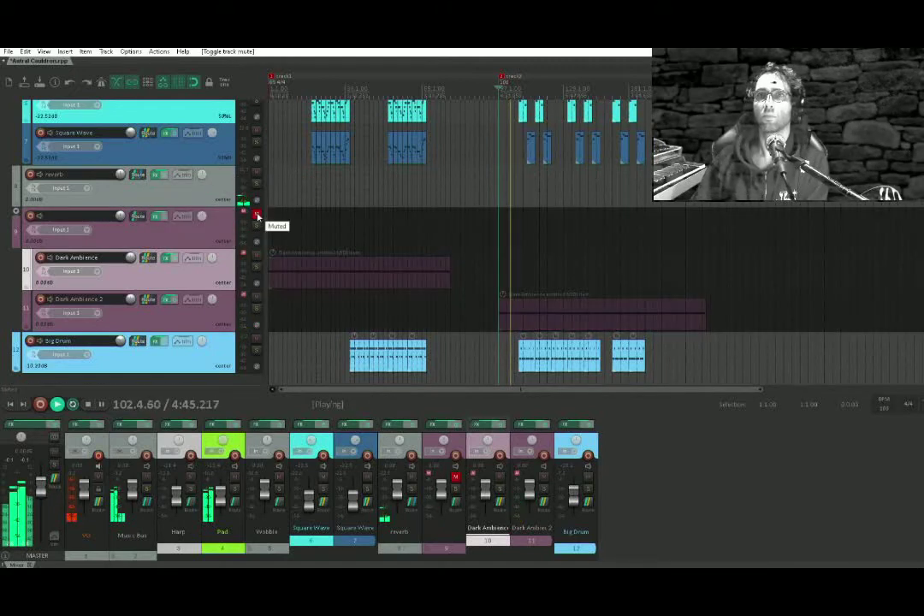
pyautogui.click(257, 215)
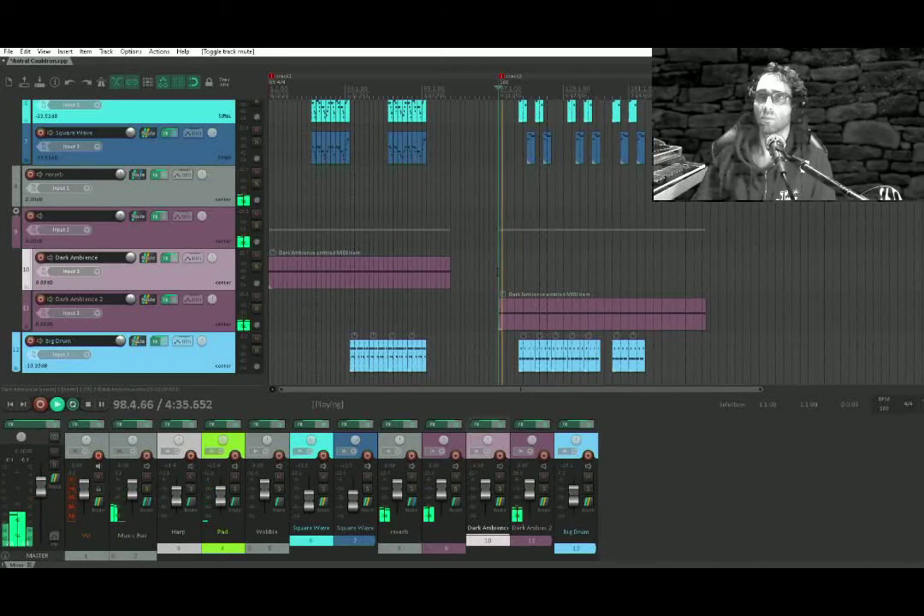
# Stop playback, save the project, and duplicate the Pad track.
pyautogui.press('space')
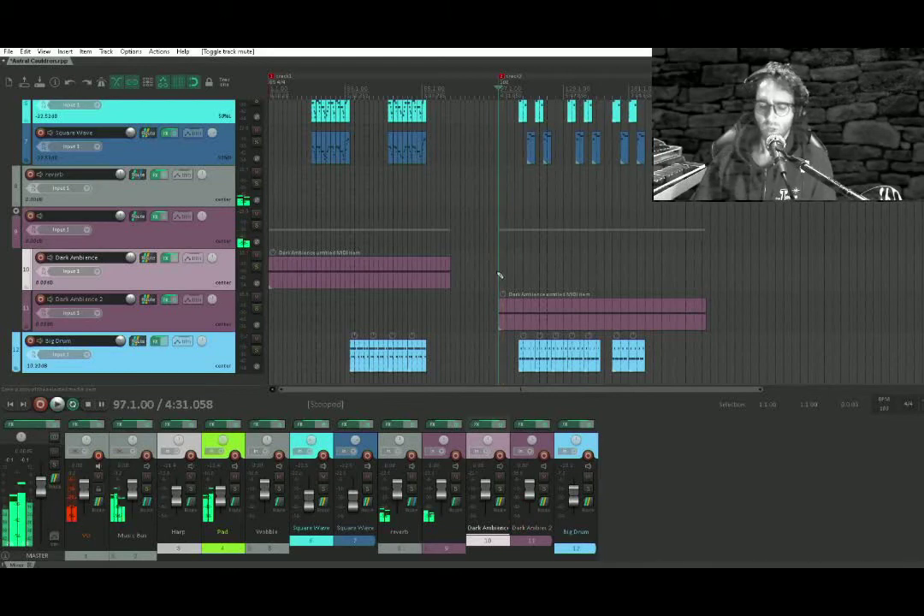
pyautogui.hotkey('ctrl', 's')
pyautogui.moveTo(492, 167); pyautogui.dragTo(458, 340)
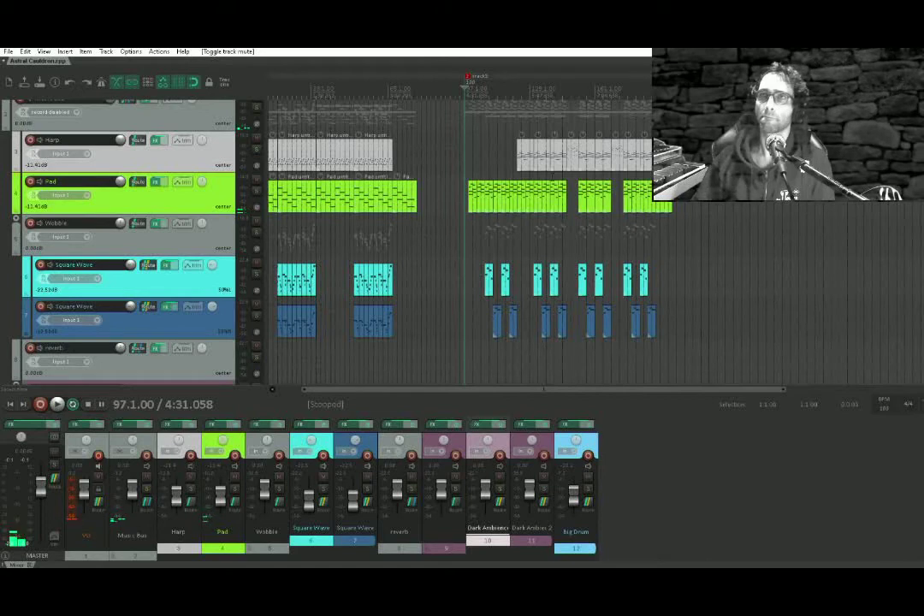
pyautogui.click(230, 205)
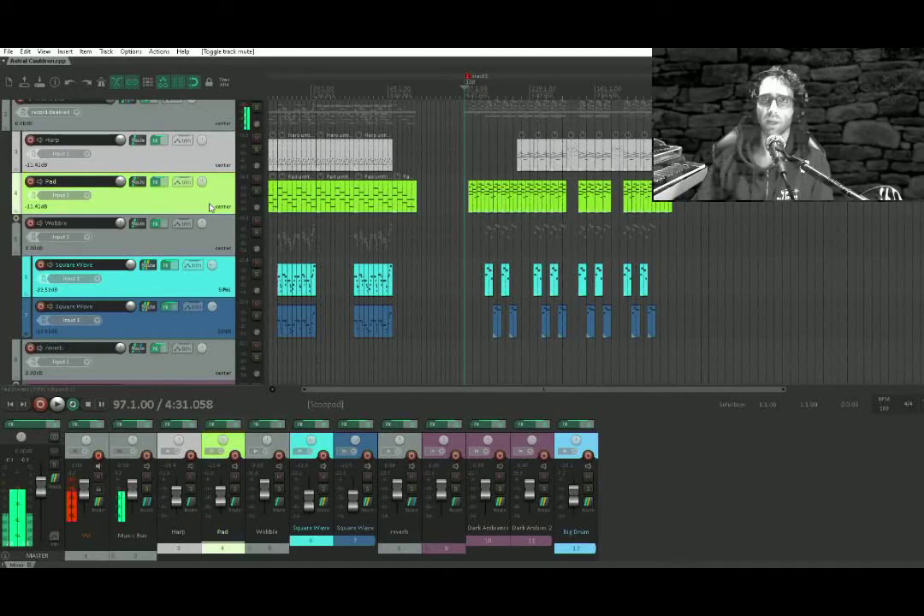
pyautogui.rightClick(210, 207)
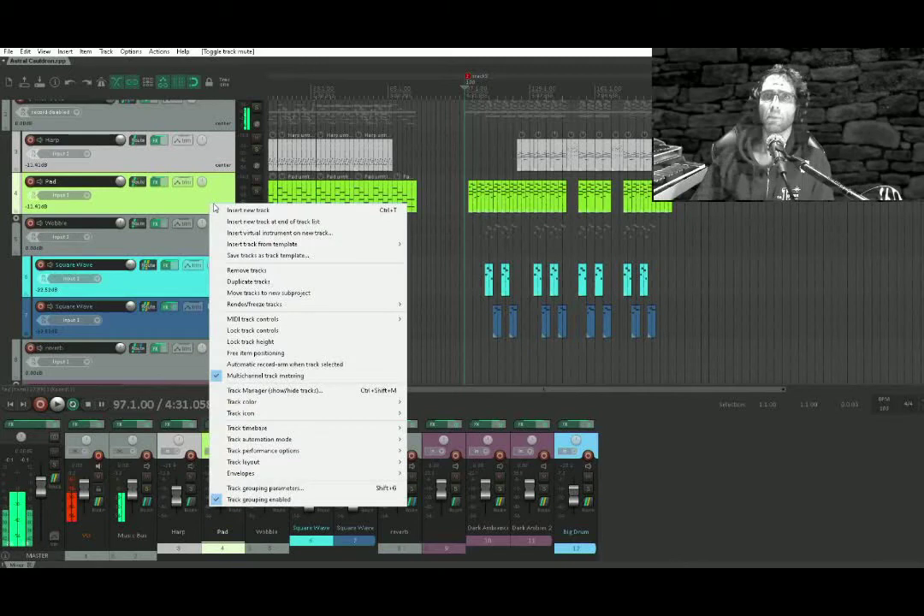
pyautogui.click(265, 281)
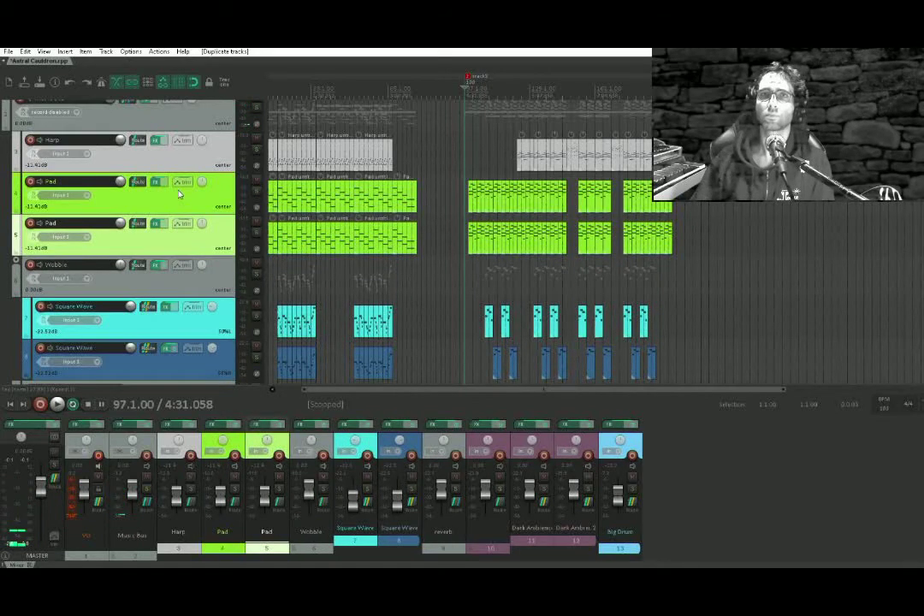
# Delete the track1 section's items from the duplicate Pad track and the track2 section's items from the original Pad track.
pyautogui.scroll(-3, 304, 239)
pyautogui.scroll(1, 330, 247)
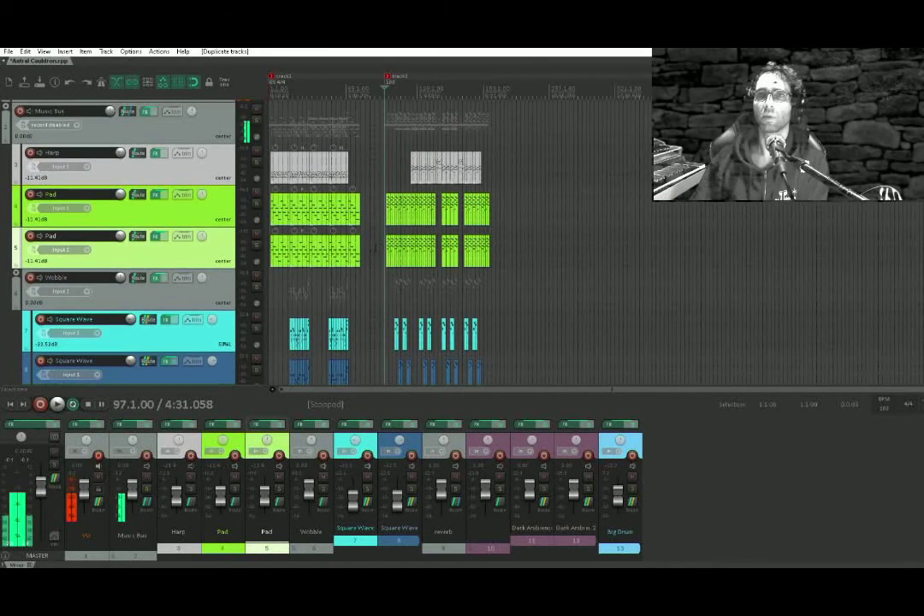
pyautogui.moveTo(370, 249); pyautogui.dragTo(223, 286)
pyautogui.press('Delete')
pyautogui.moveTo(528, 212); pyautogui.dragTo(371, 209)
pyautogui.press('Delete')
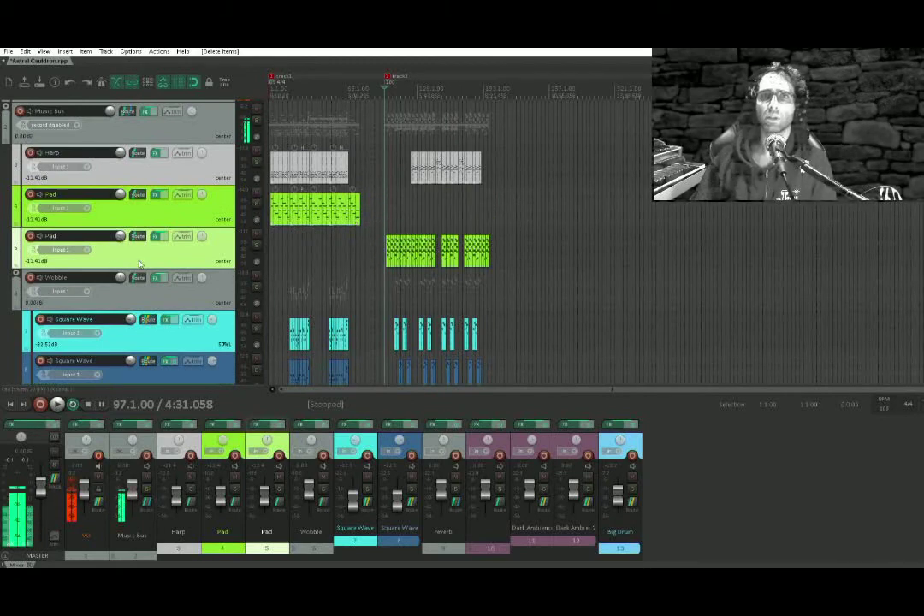
# Set part A of the duplicate Pad's Xpand!2 to Cuddly Pad from 000 Soft Pads, audition it, and close the effects chain.
pyautogui.click(153, 239)
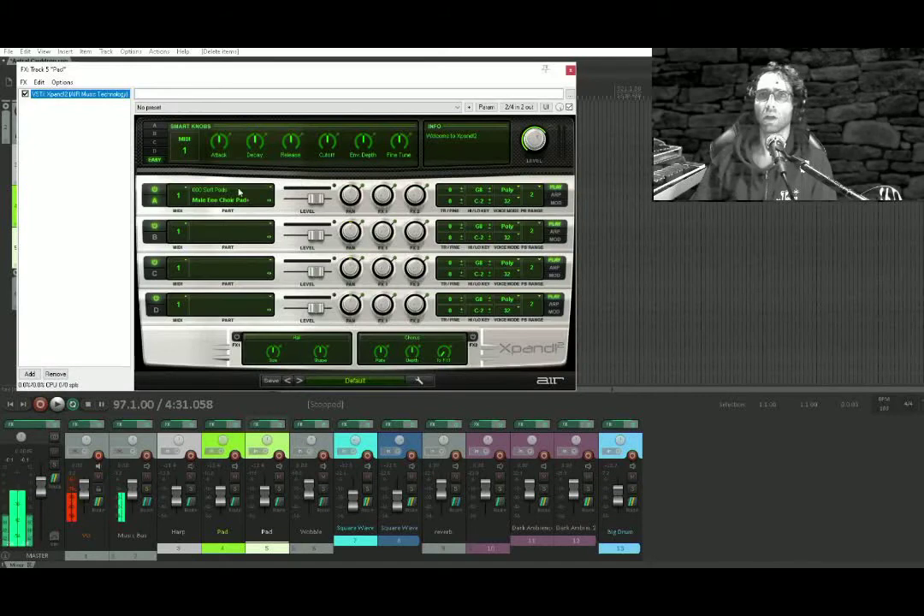
pyautogui.click(239, 192)
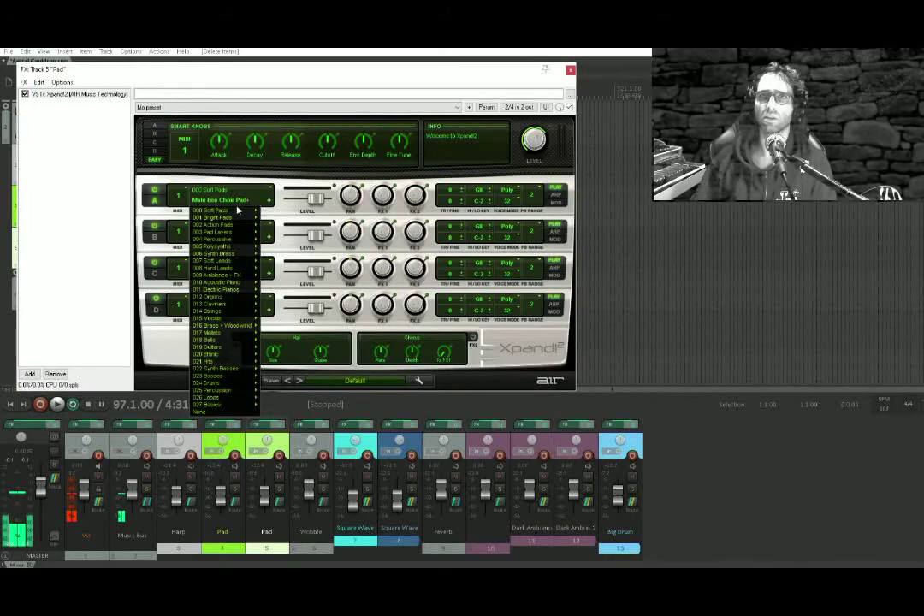
pyautogui.moveTo(240, 210)
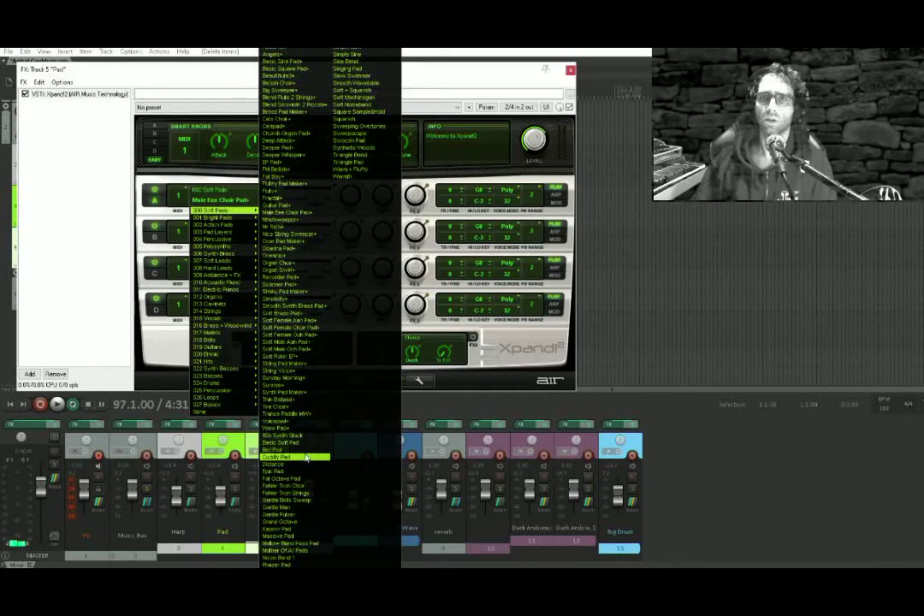
pyautogui.click(305, 457)
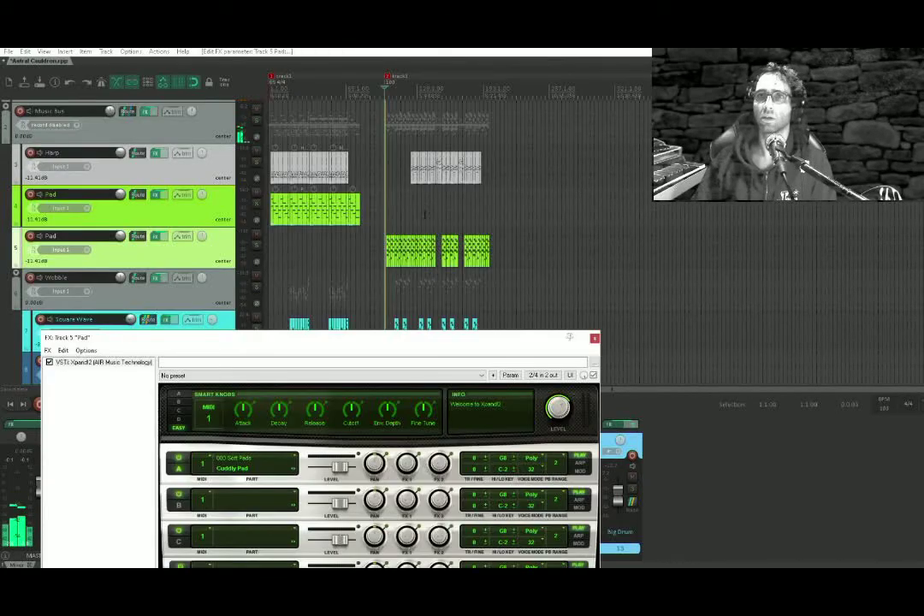
pyautogui.scroll(5, 424, 214)
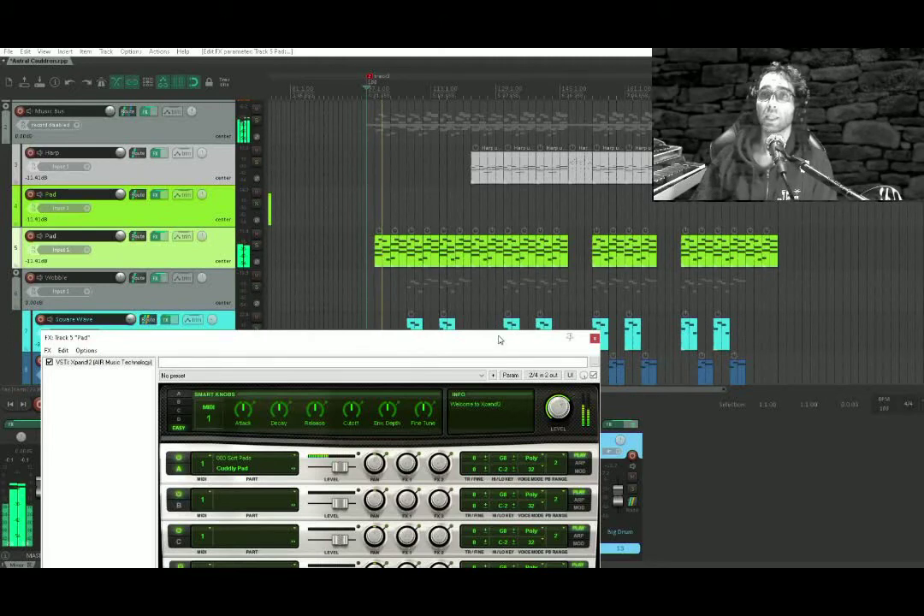
pyautogui.click(594, 338)
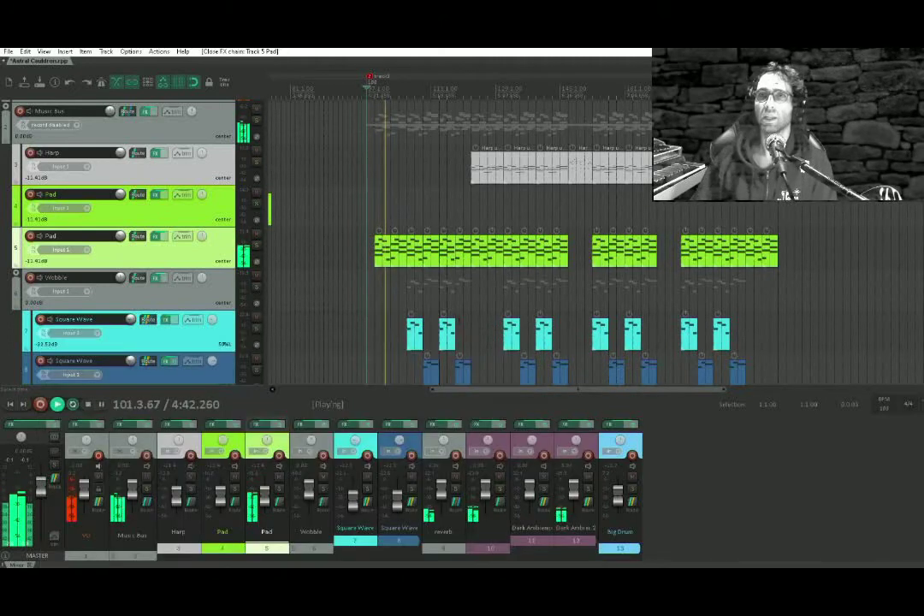
# Listen through the track2 section while checking the new pad against the harp, square waves, drones and Big Drum, and stop playback.
pyautogui.scroll(-3, 179, 332)
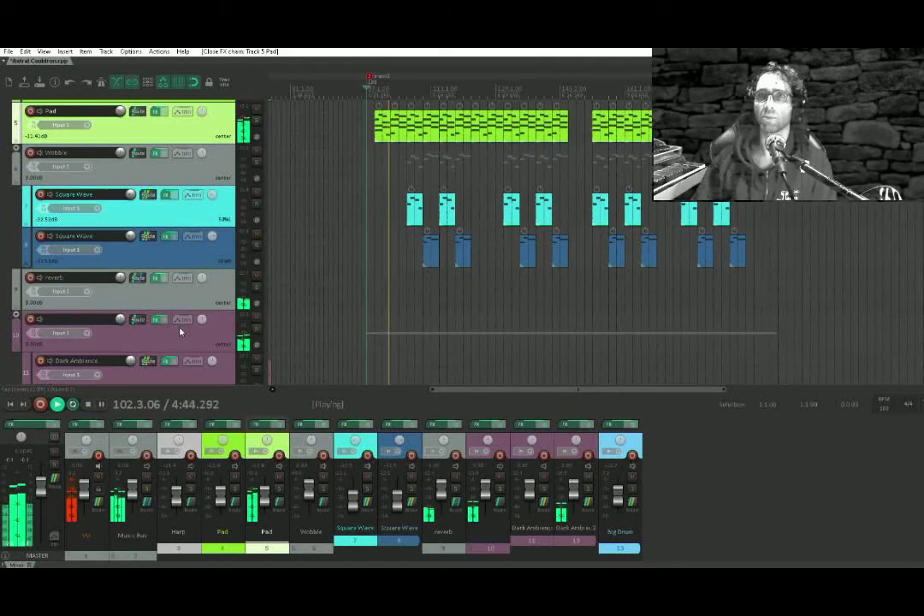
pyautogui.scroll(-1, 180, 332)
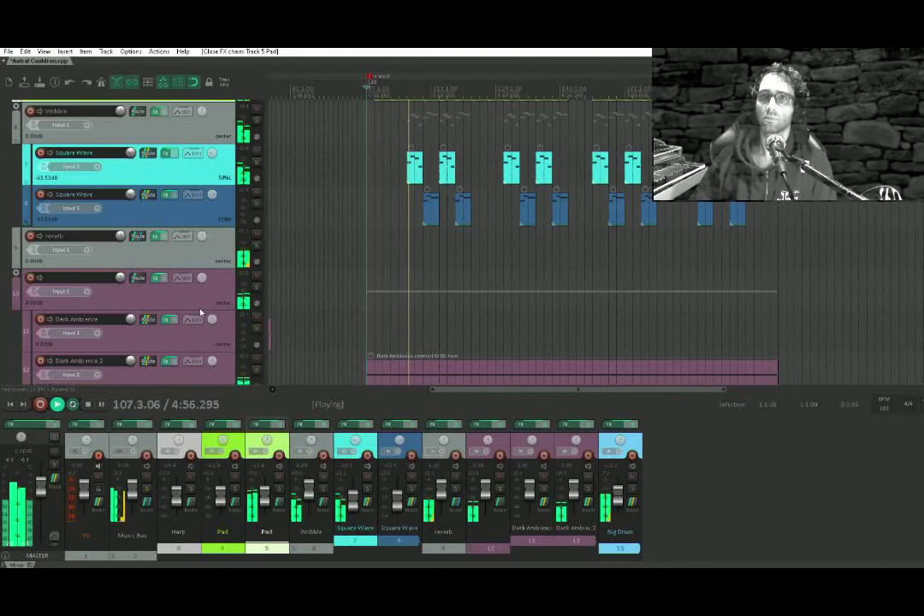
pyautogui.scroll(-1, 199, 316)
pyautogui.scroll(-1, 198, 320)
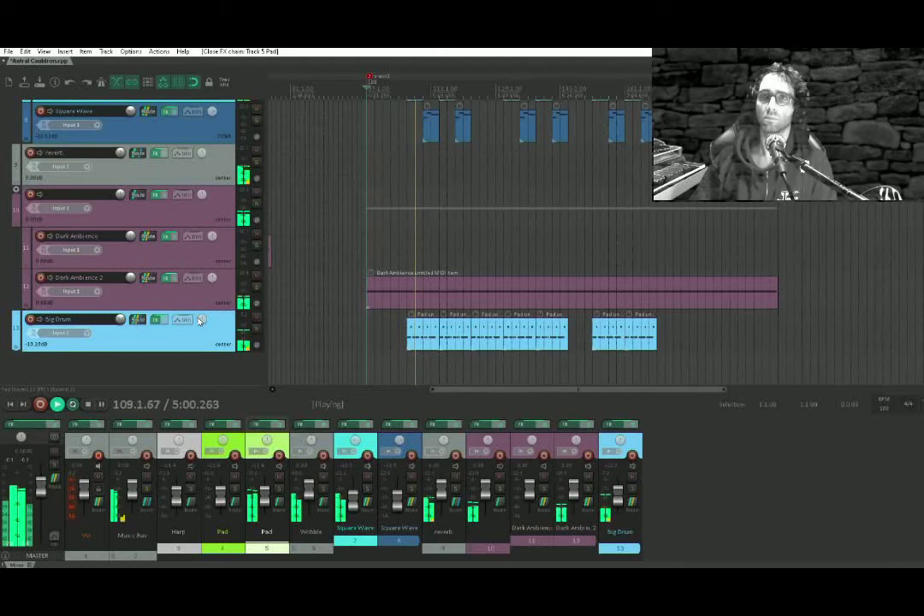
pyautogui.scroll(4, 220, 280)
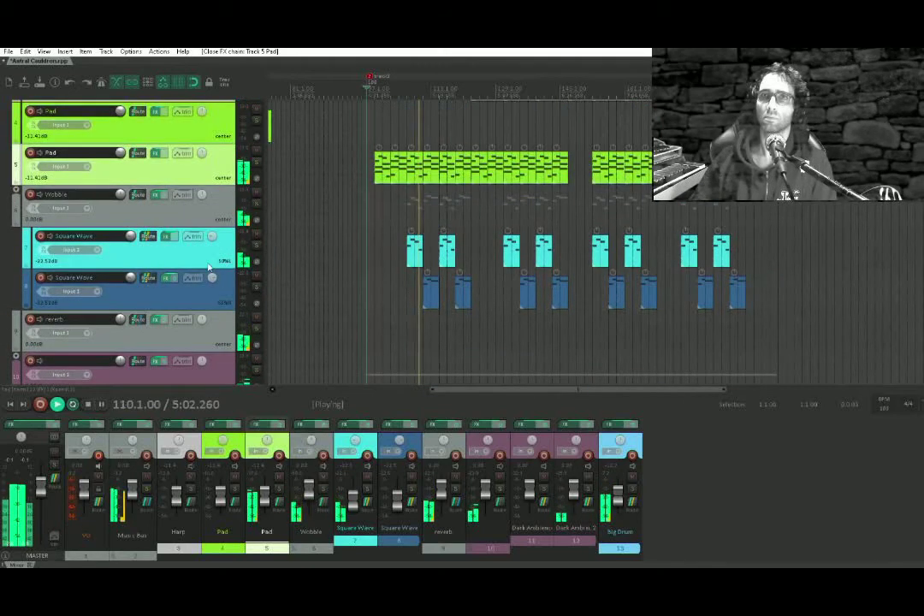
pyautogui.scroll(-2, 205, 268)
pyautogui.scroll(5, 205, 268)
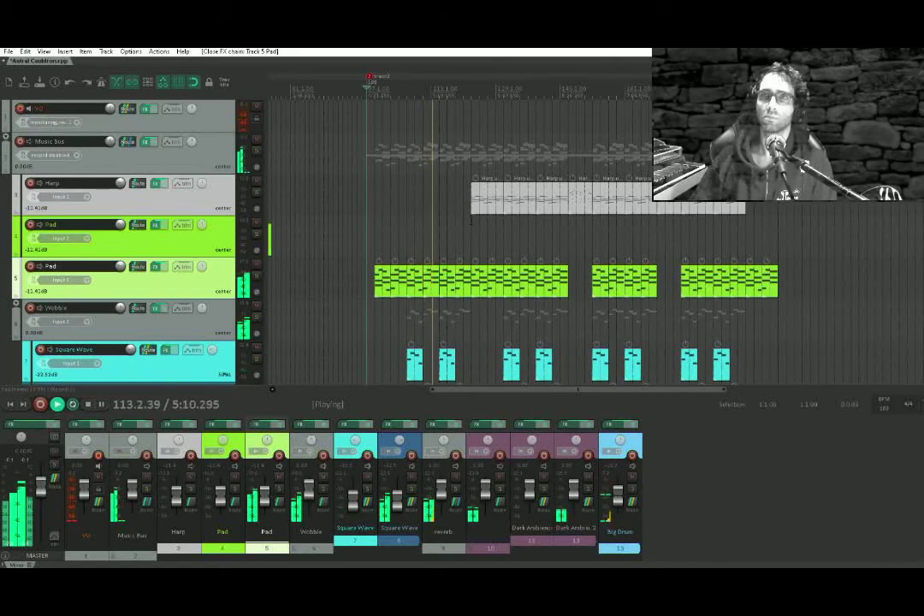
pyautogui.scroll(4, 472, 226)
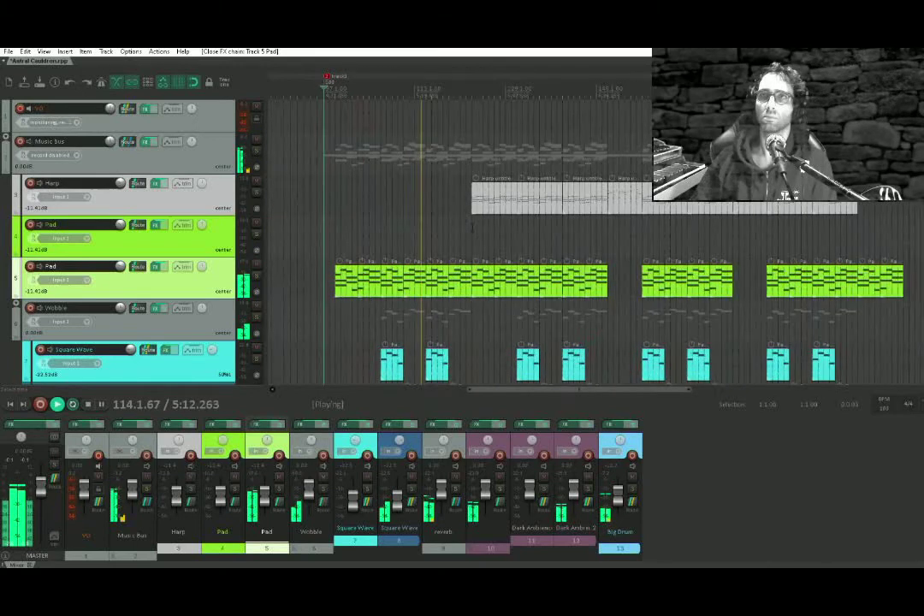
pyautogui.scroll(-1, 472, 227)
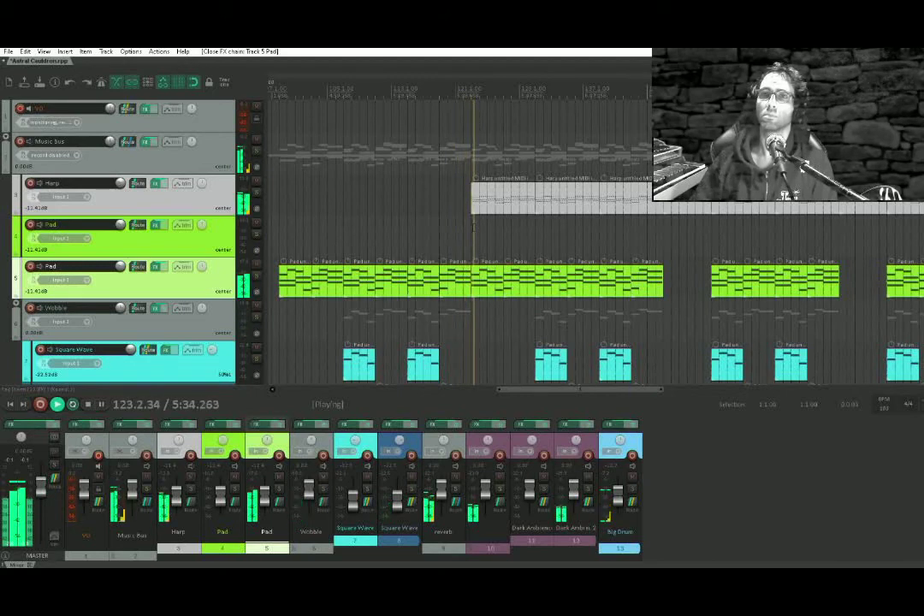
pyautogui.scroll(-2, 216, 288)
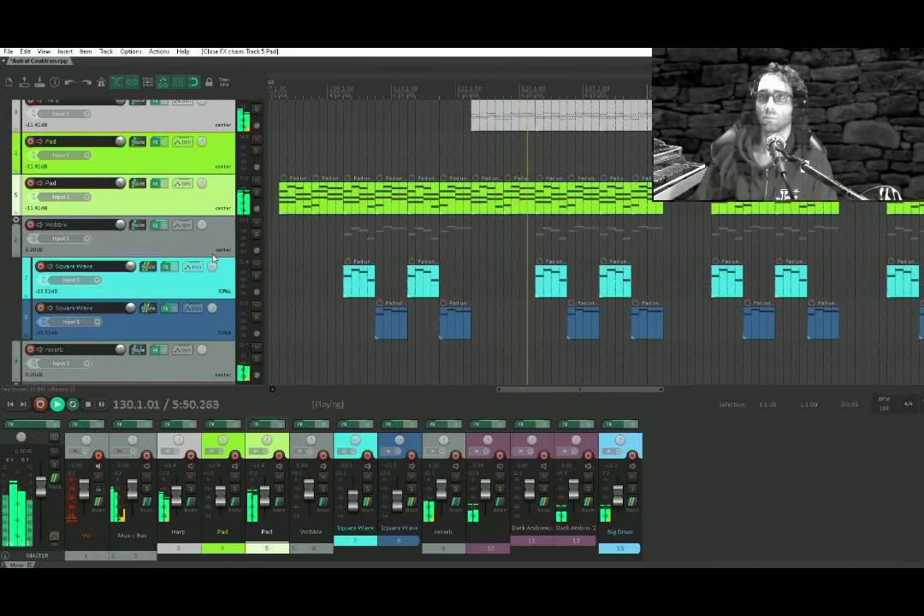
pyautogui.scroll(-1, 214, 258)
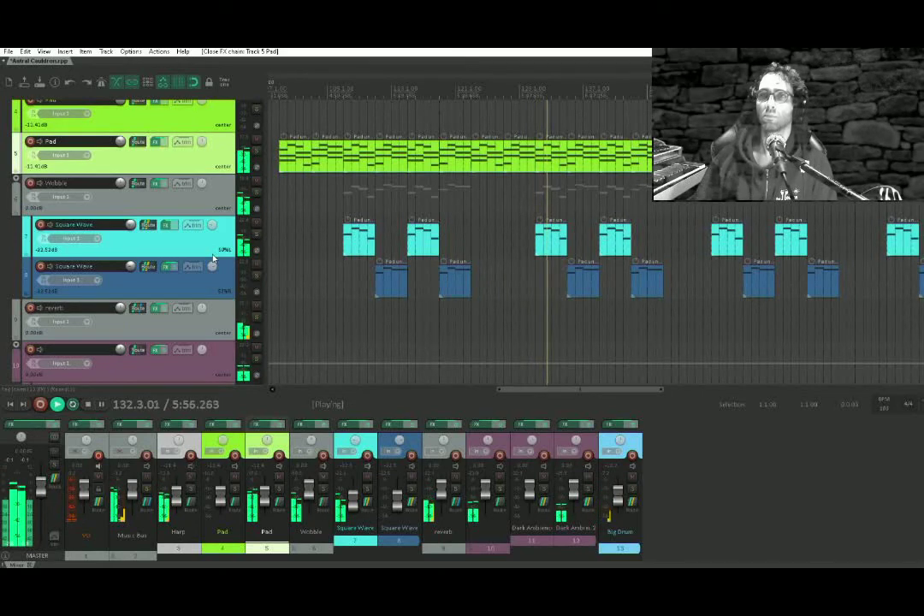
pyautogui.scroll(-3, 444, 161)
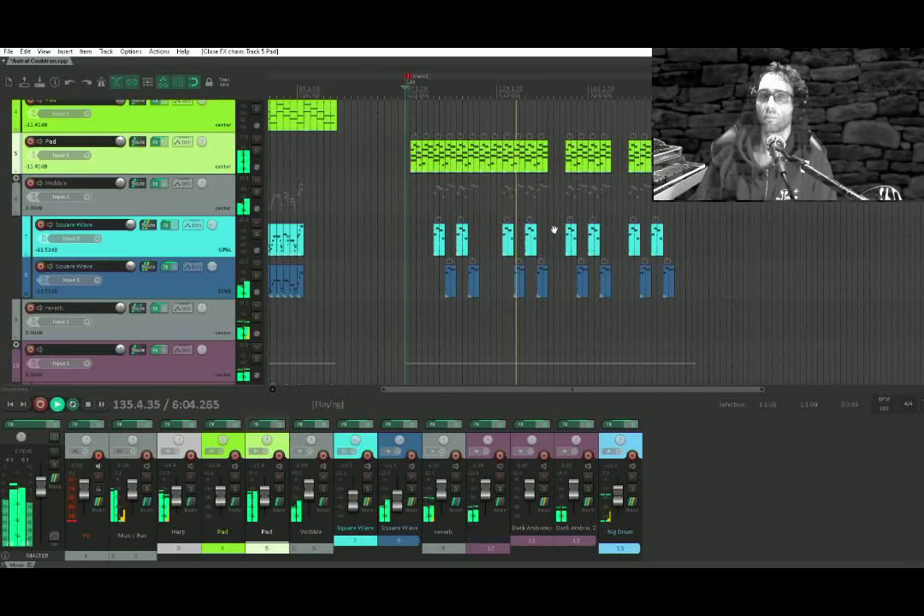
pyautogui.scroll(-3, 552, 233)
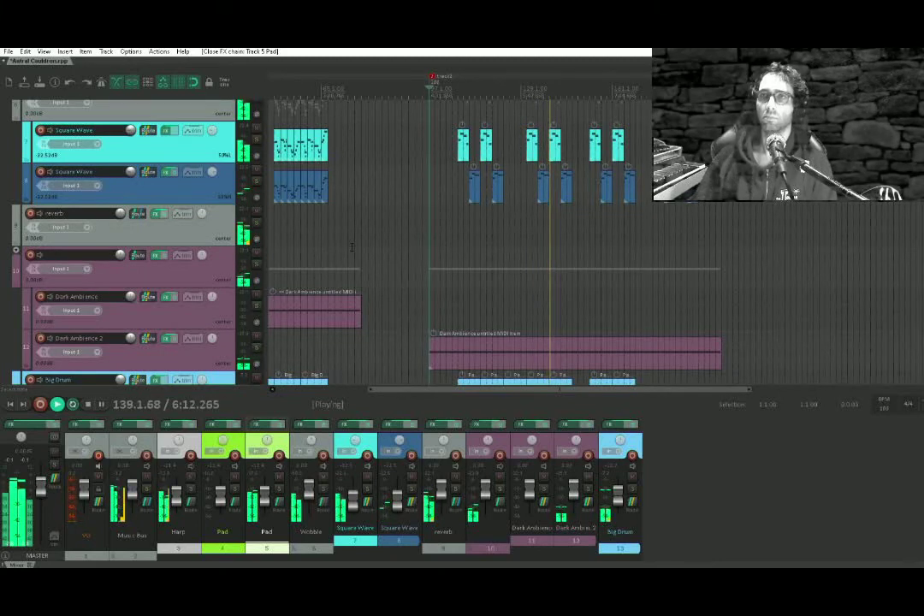
pyautogui.press('space')
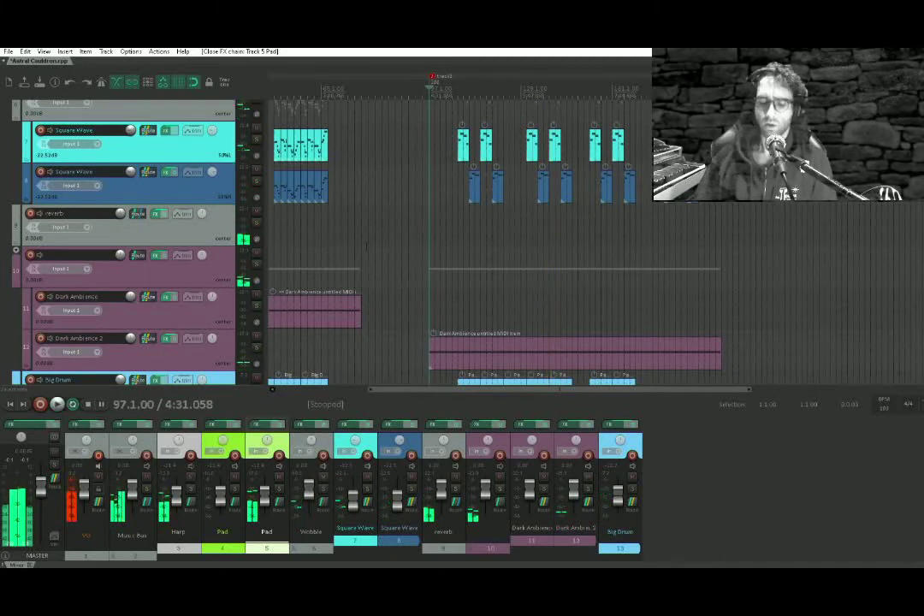
pyautogui.scroll(3, 488, 239)
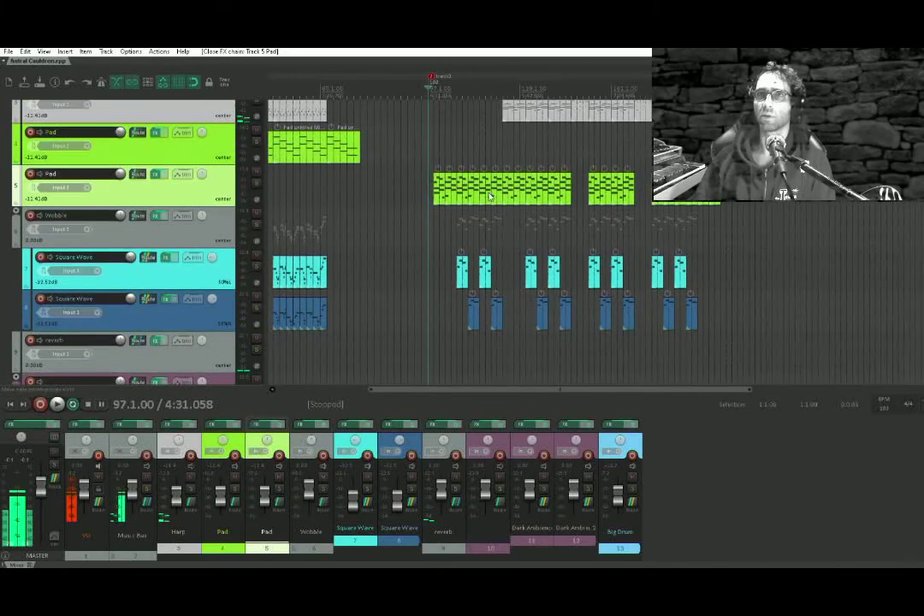
pyautogui.scroll(2, 471, 243)
pyautogui.hscroll(3, 506, 284)
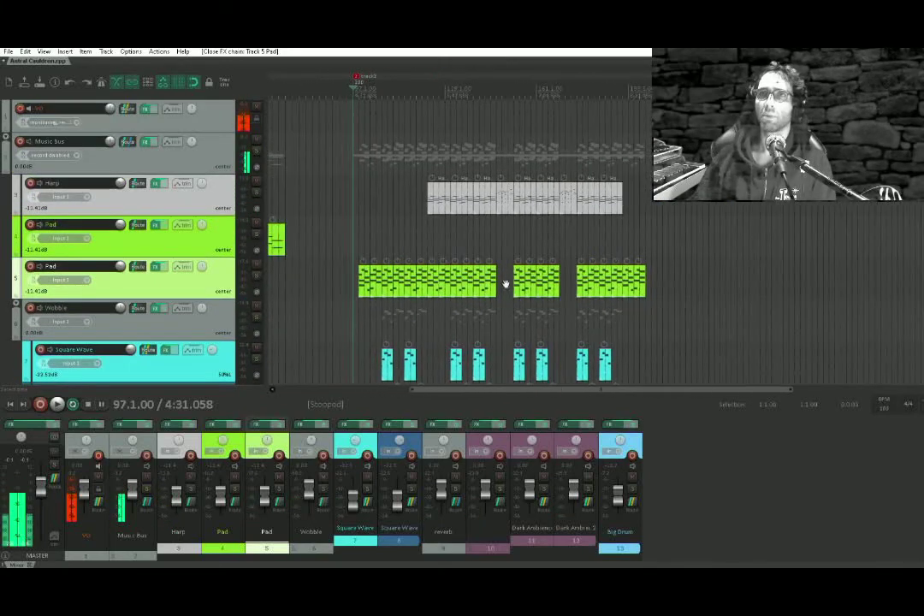
pyautogui.scroll(-4, 486, 218)
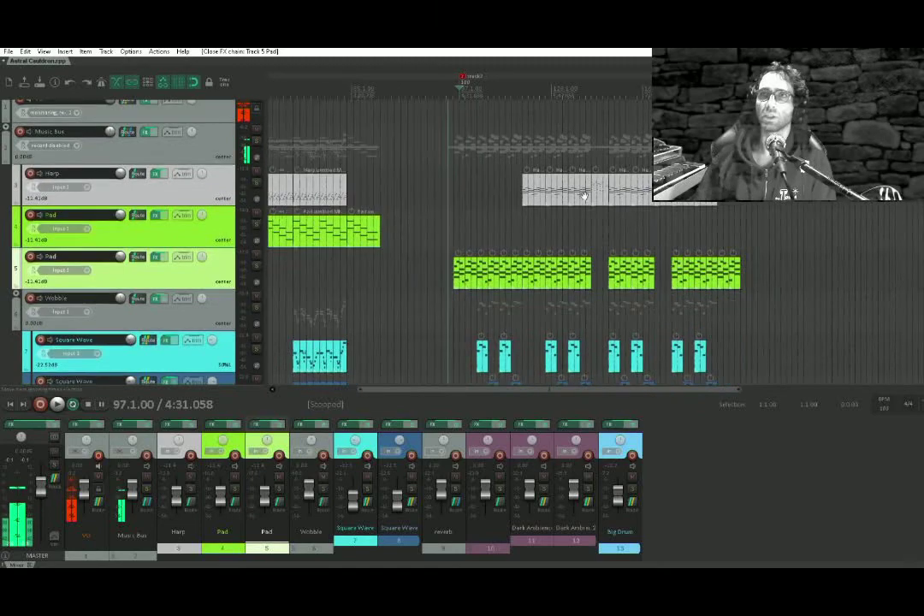
pyautogui.scroll(-3, 510, 229)
pyautogui.moveTo(463, 235); pyautogui.dragTo(905, 232)
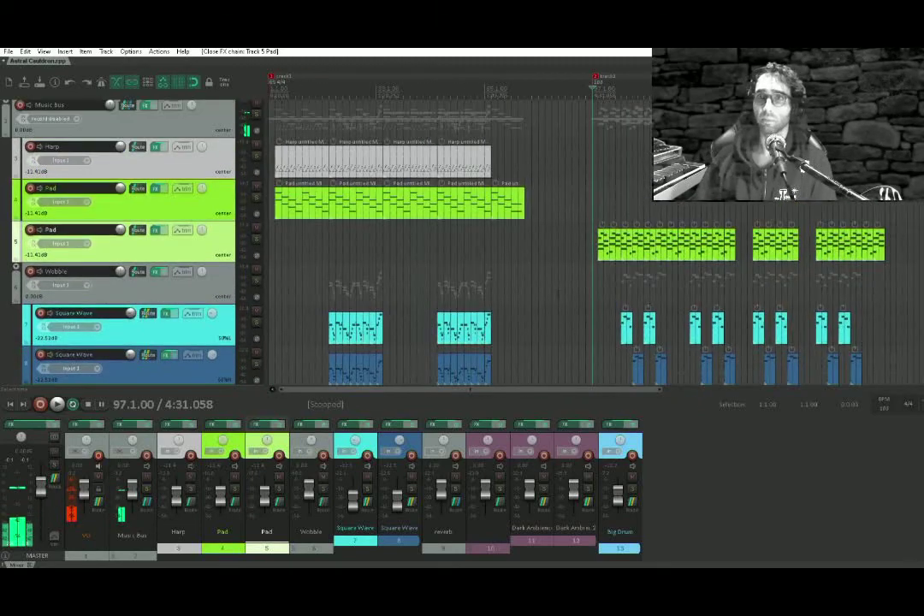